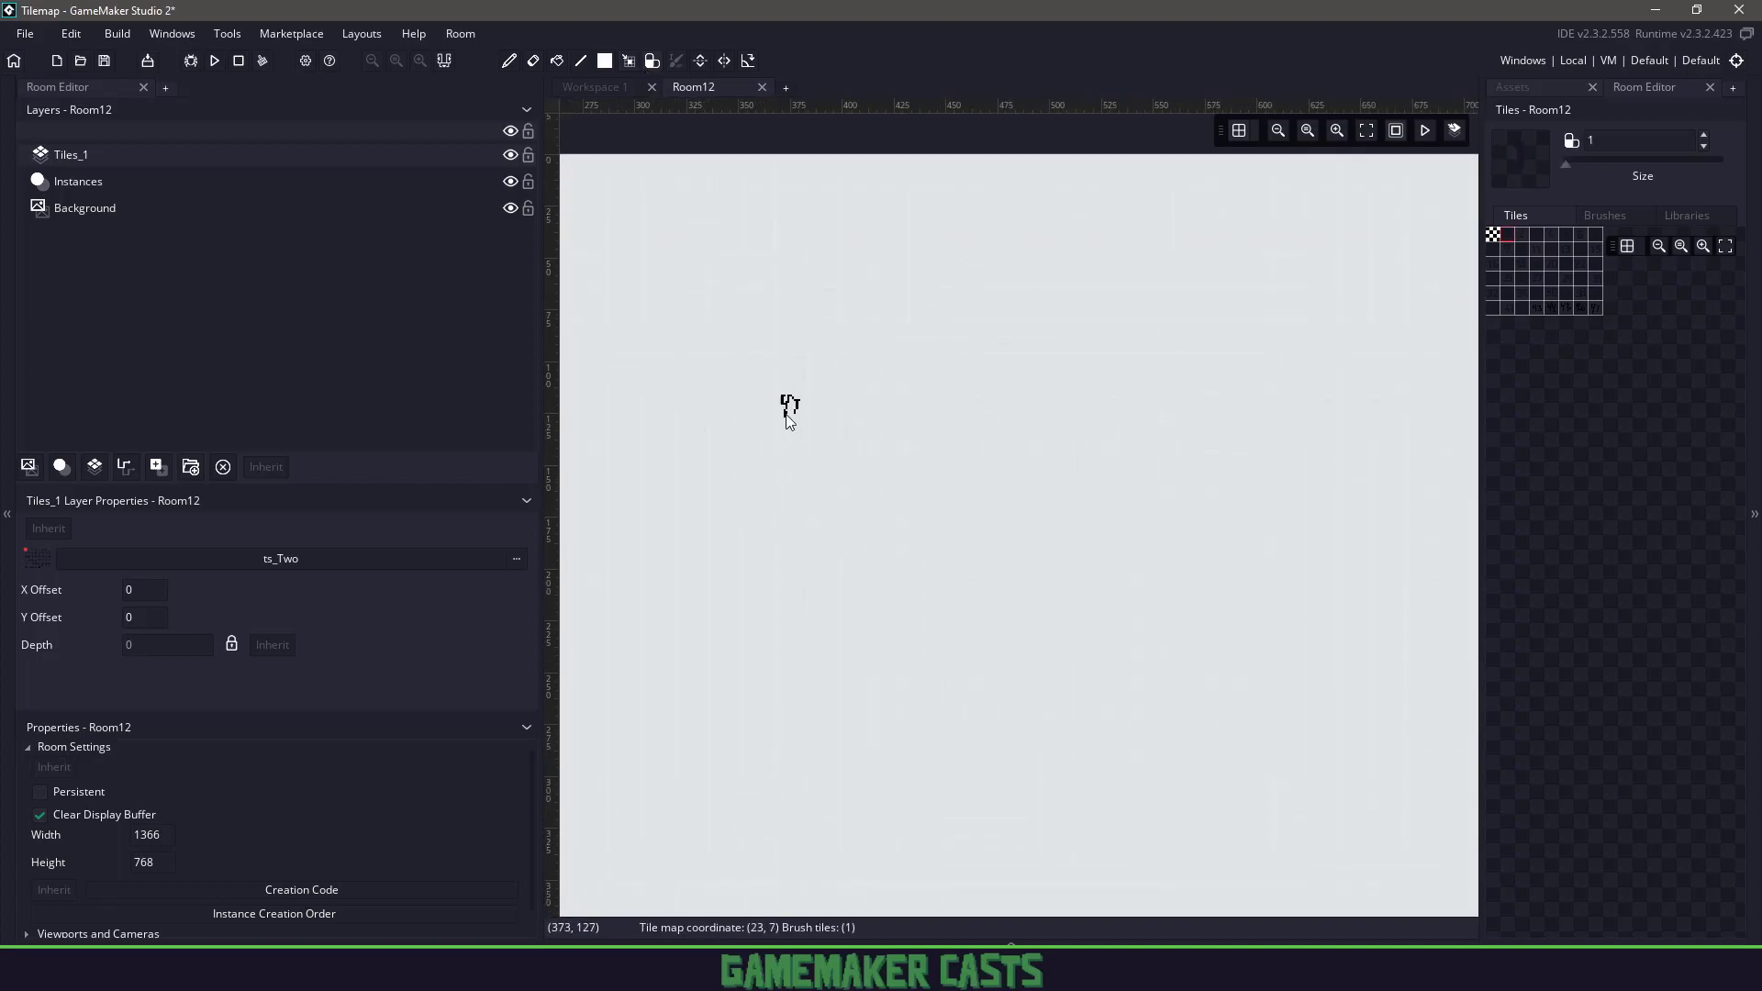
pyautogui.moveTo(788, 369)
pyautogui.mouseDown()
pyautogui.moveTo(789, 569)
pyautogui.moveTo(1057, 549)
pyautogui.moveTo(1055, 385)
pyautogui.moveTo(896, 369)
pyautogui.moveTo(814, 415)
pyautogui.moveTo(863, 555)
pyautogui.moveTo(1027, 503)
pyautogui.moveTo(929, 403)
pyautogui.moveTo(836, 503)
pyautogui.moveTo(1005, 509)
pyautogui.moveTo(860, 435)
pyautogui.moveTo(923, 503)
pyautogui.moveTo(916, 472)
pyautogui.mouseUp()
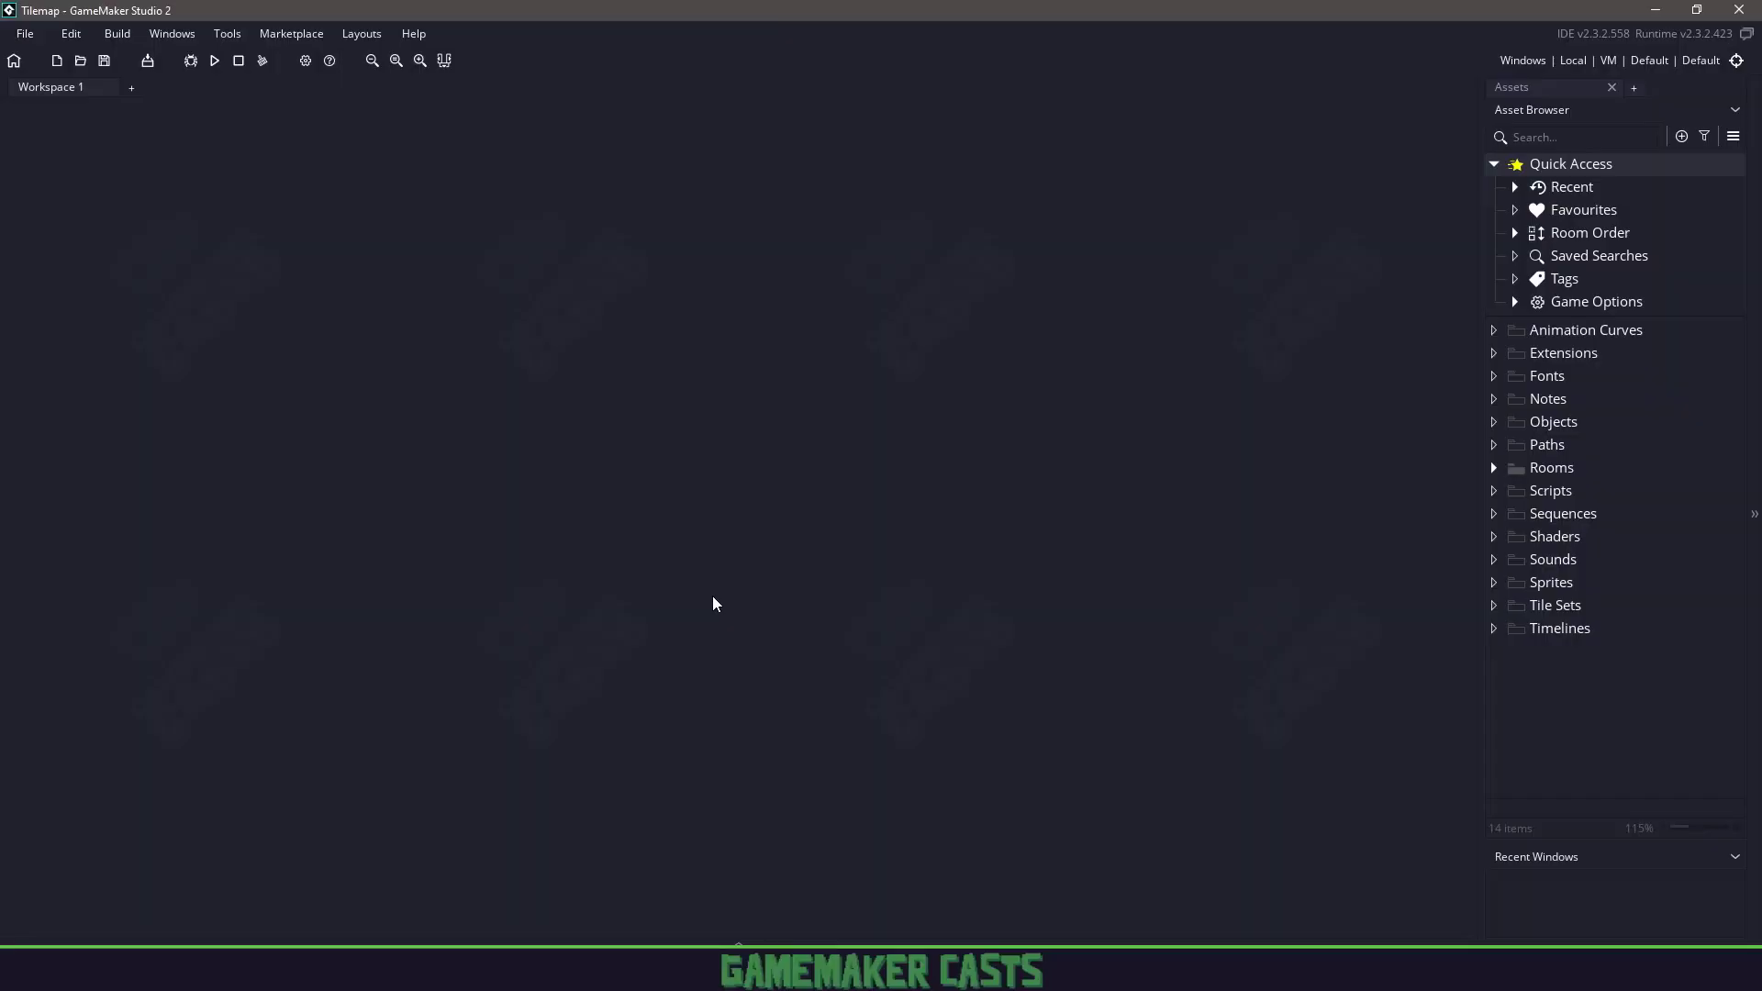
# Switch to File Explorer and import Tileset-16.png and Tileset-42.png from the GameMaker Casts folder into the project's Sprites group.
pyautogui.click(92, 969)
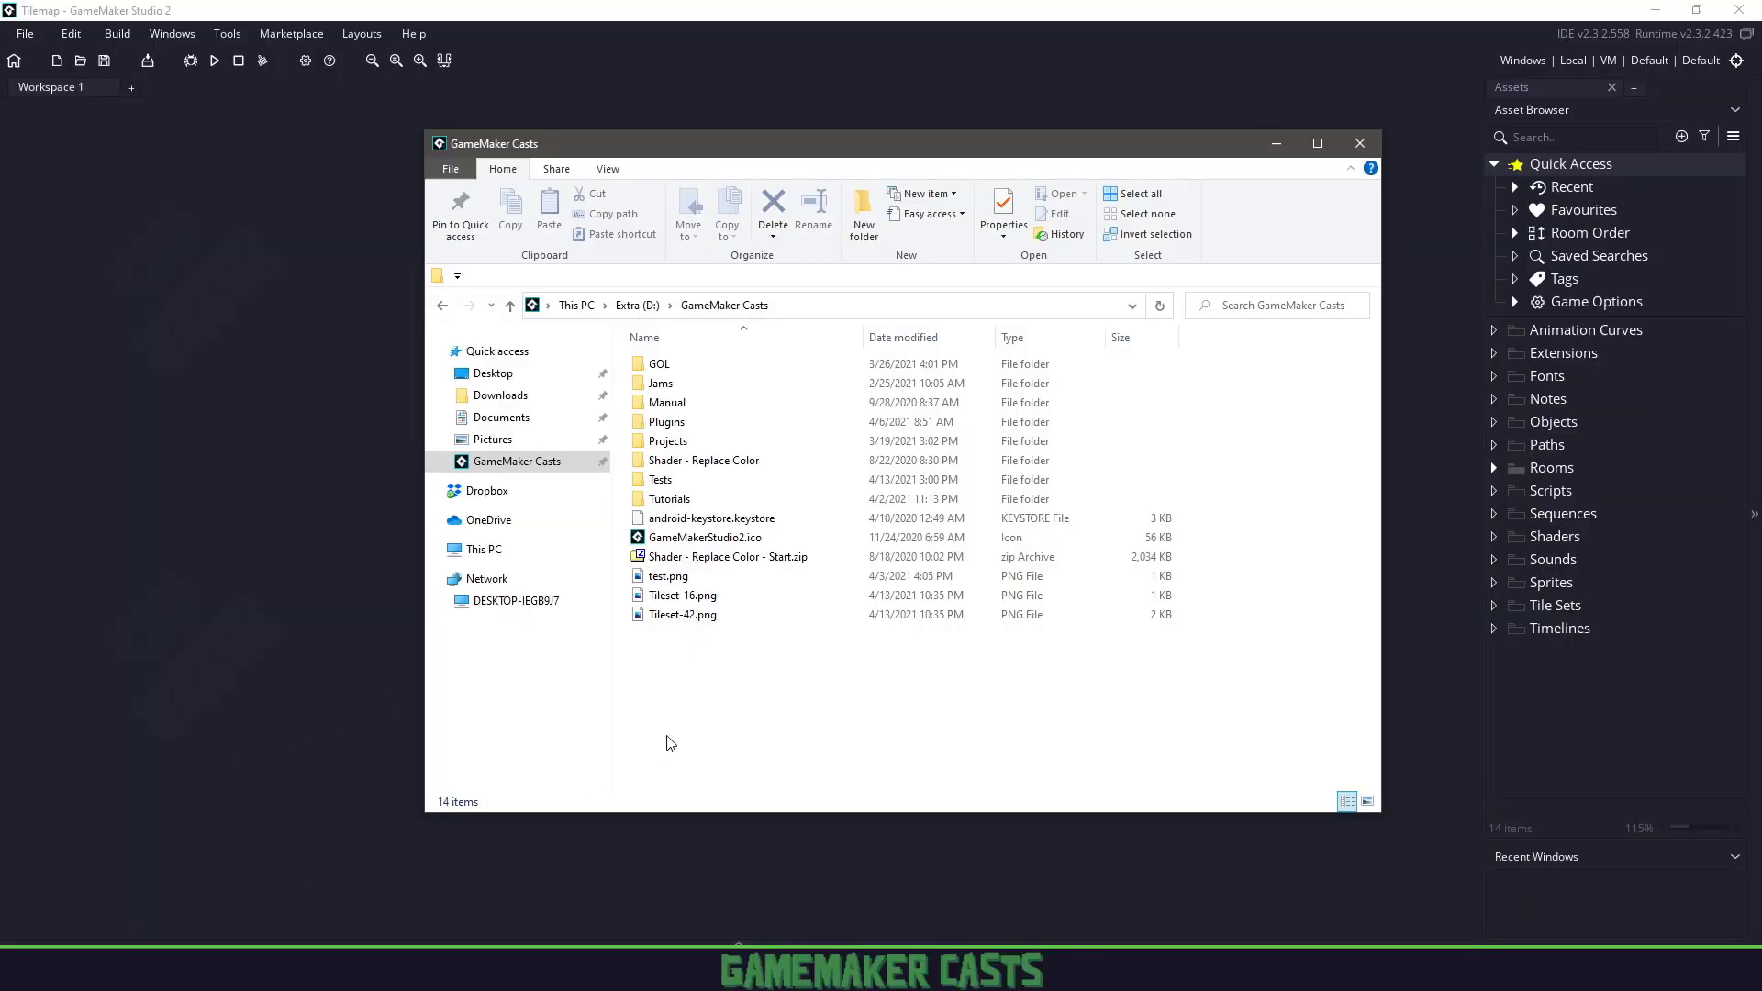
pyautogui.moveTo(729, 655); pyautogui.dragTo(697, 593)
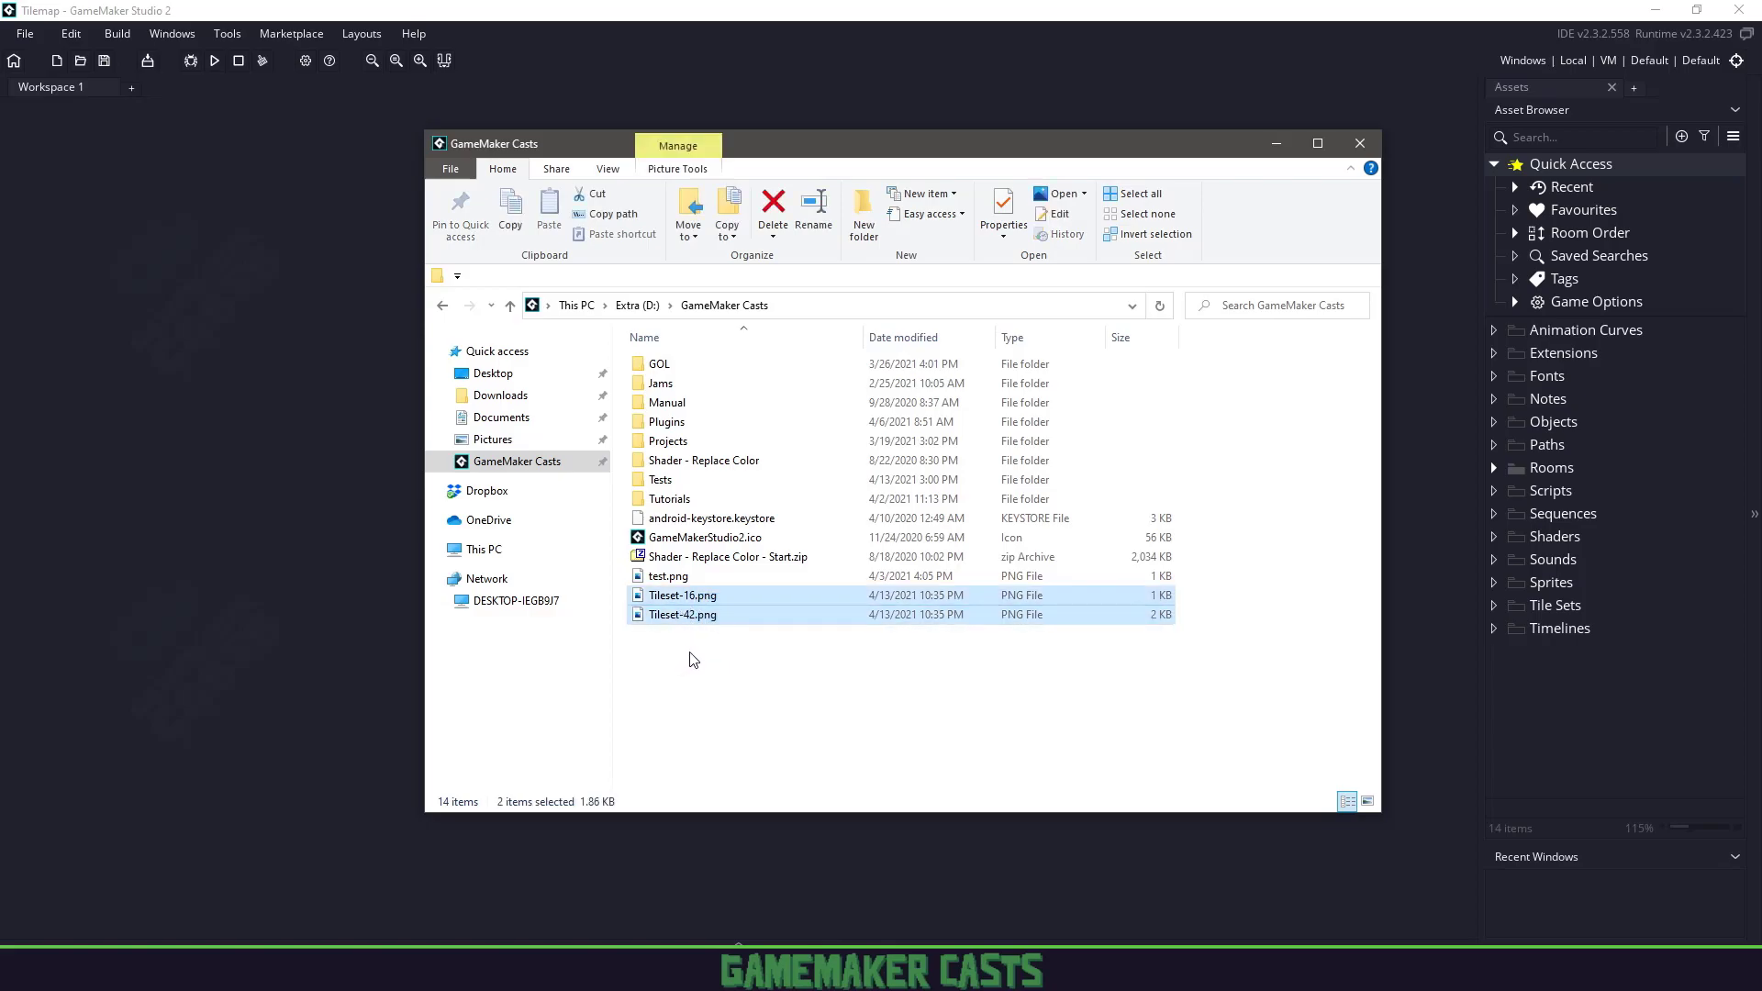
pyautogui.click(1490, 581)
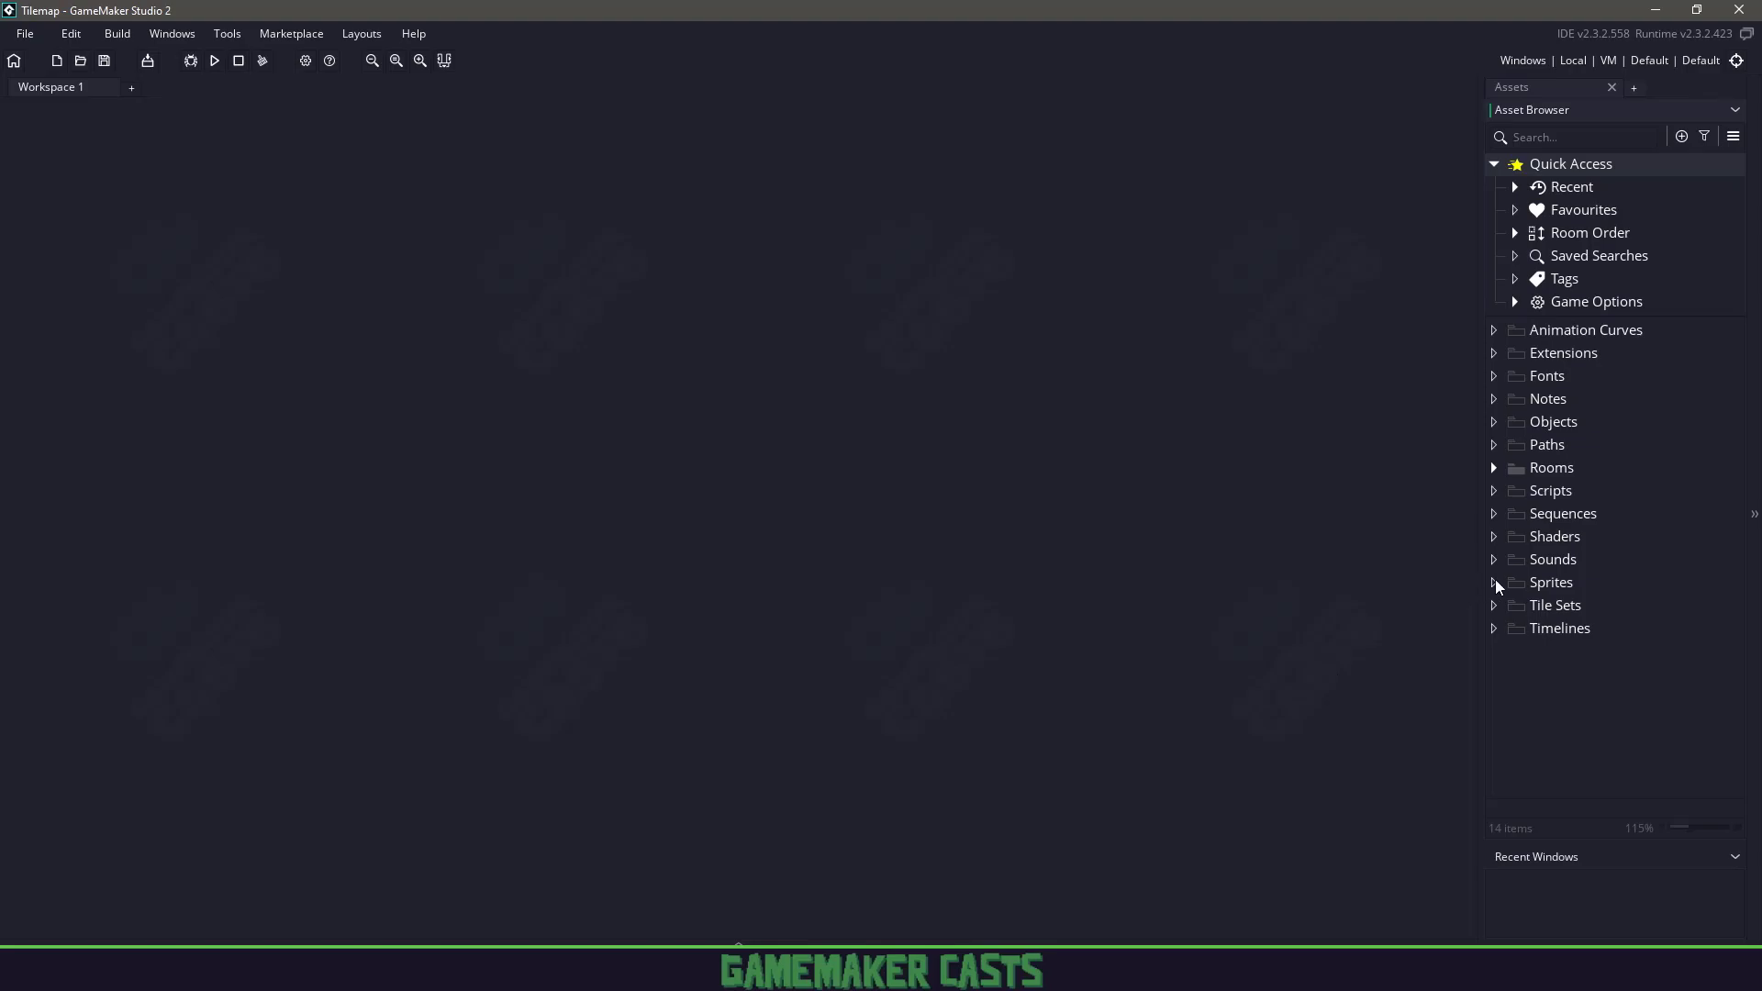
pyautogui.hotkey('alt', 'Tab')
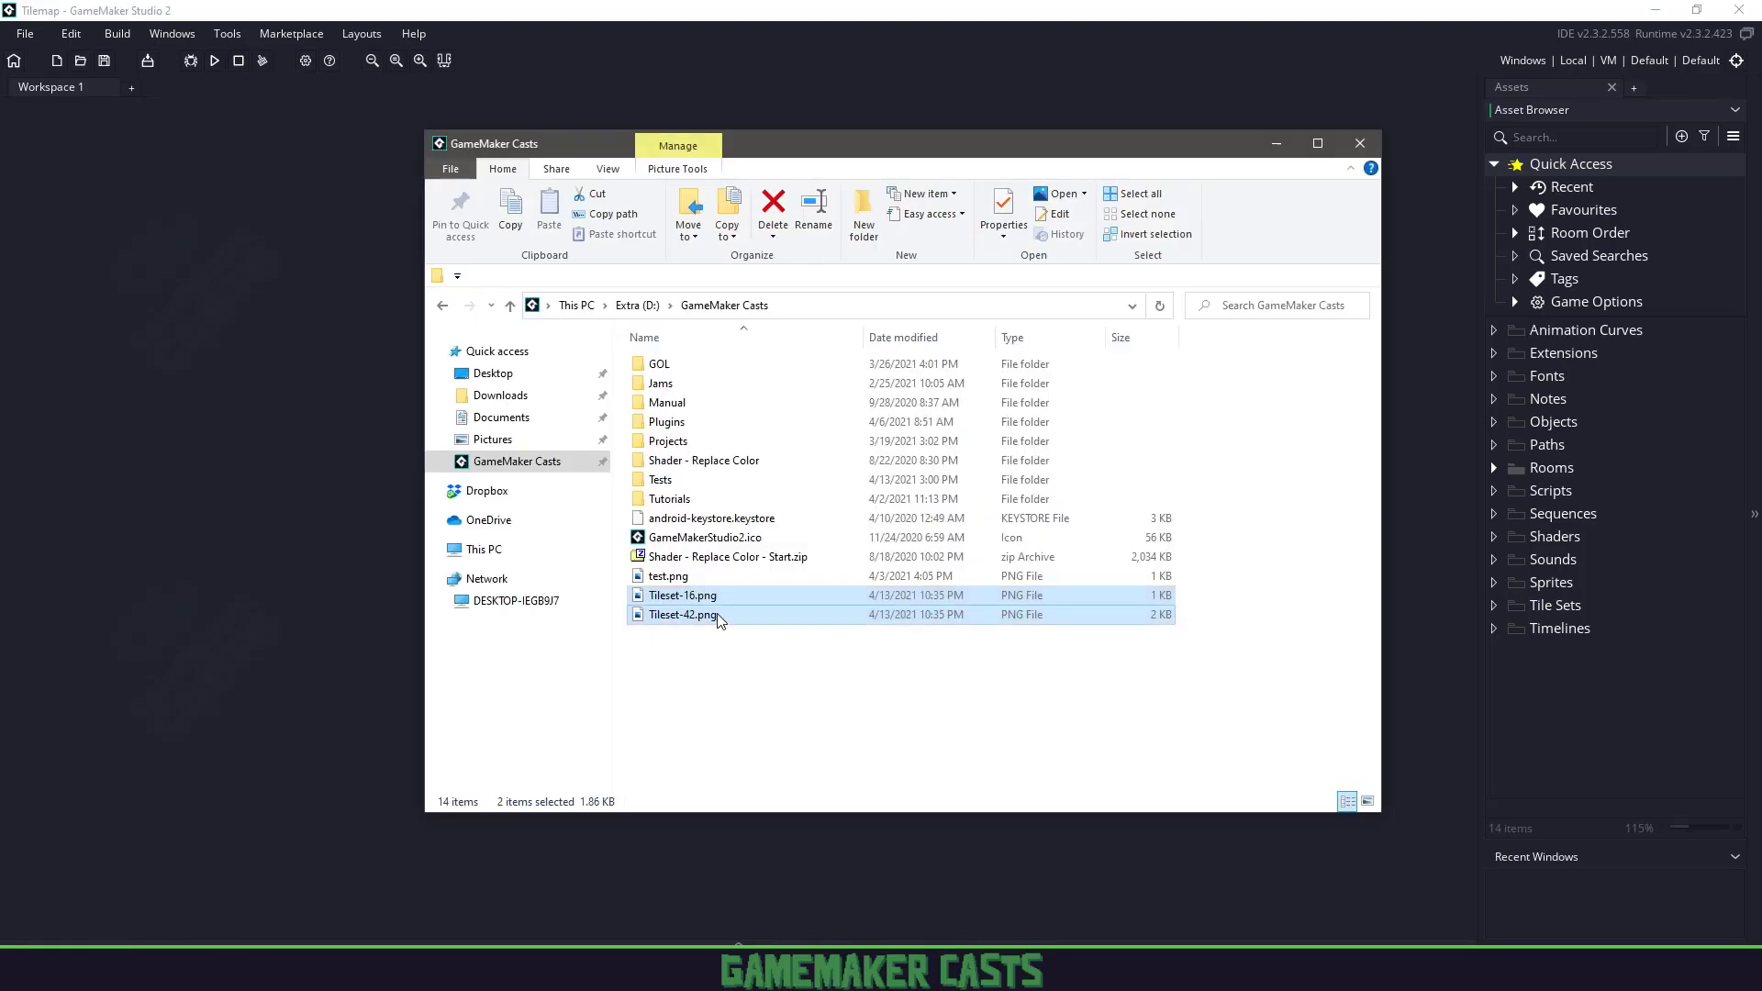
pyautogui.moveTo(720, 617); pyautogui.dragTo(1550, 587)
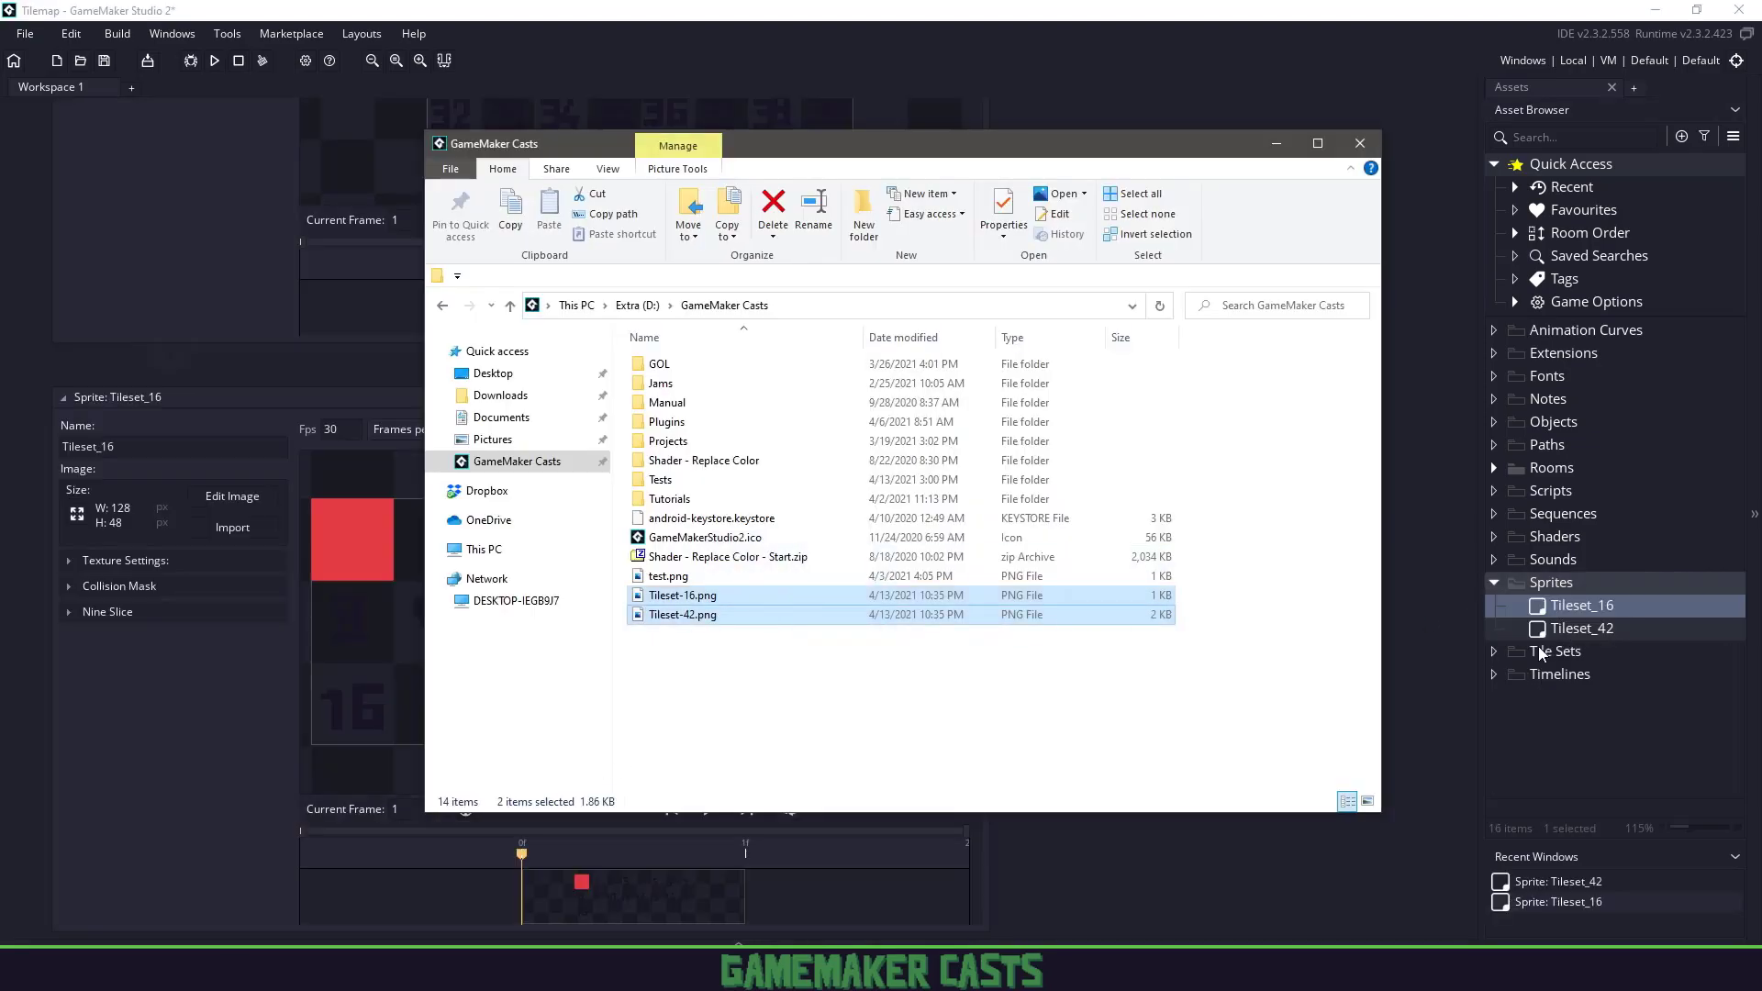
# Examine the numbered tile layout of the Tileset_16 sprite, including its first tile, and close the open sprite editors.
pyautogui.click(1577, 605)
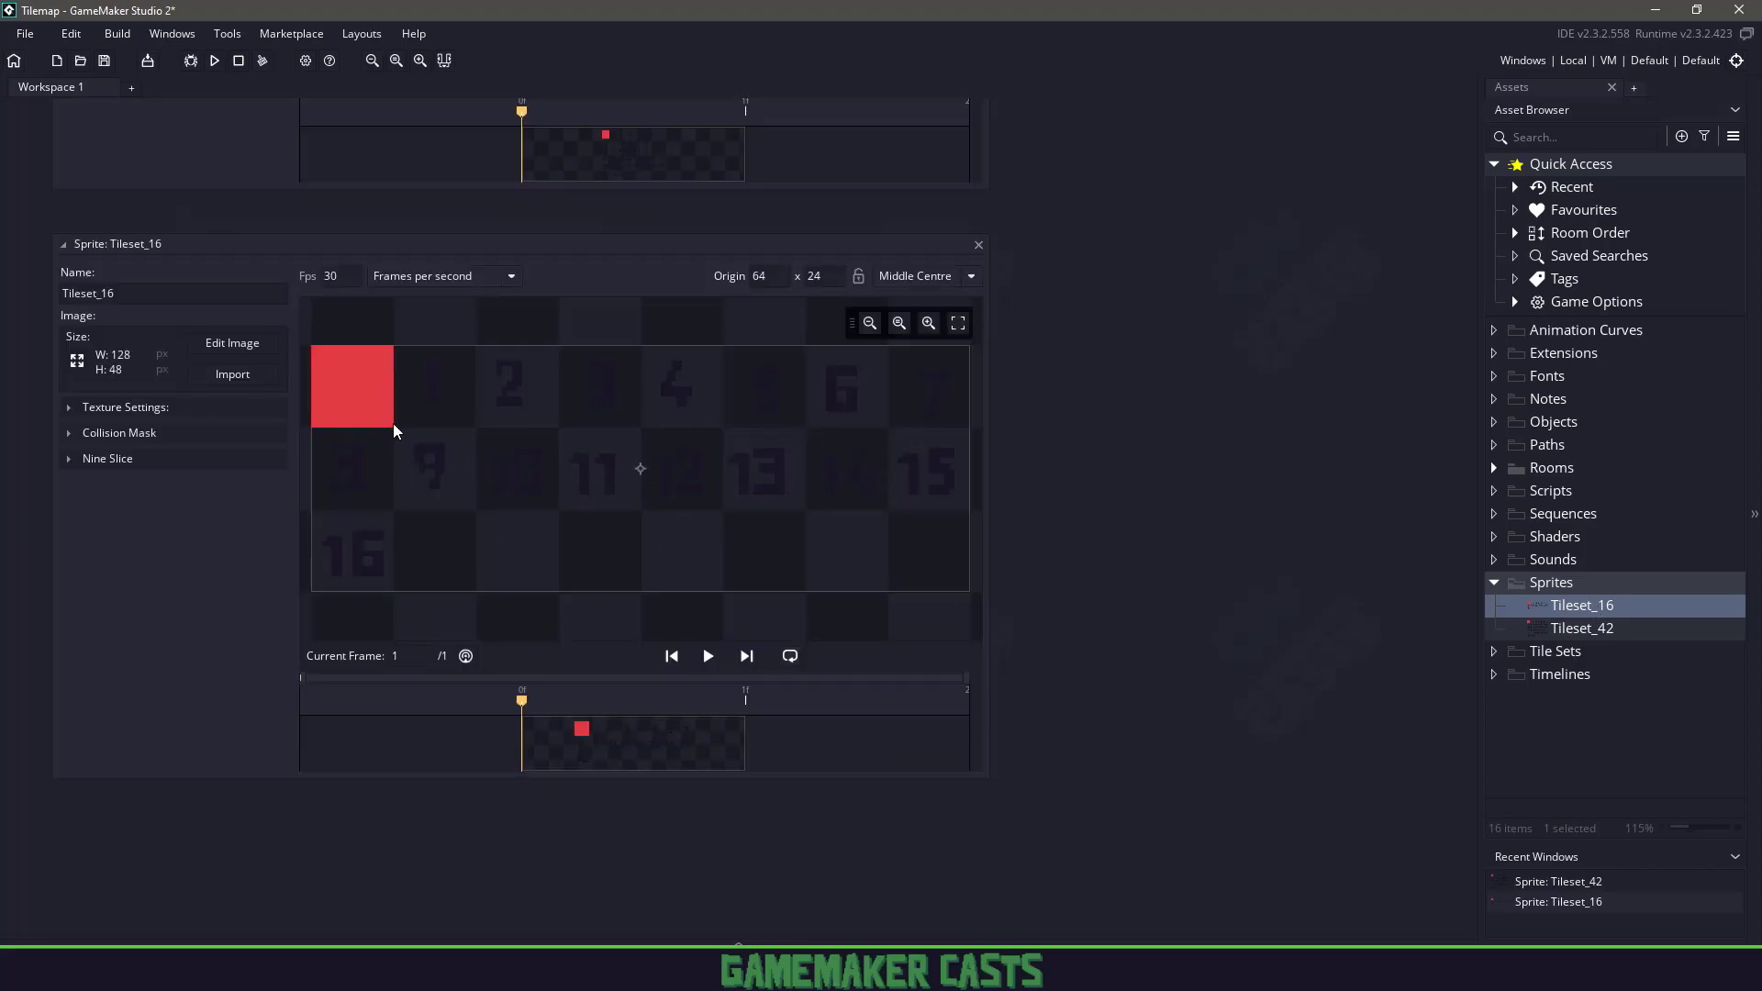
pyautogui.moveTo(353, 385); pyautogui.dragTo(370, 399, button='middle')
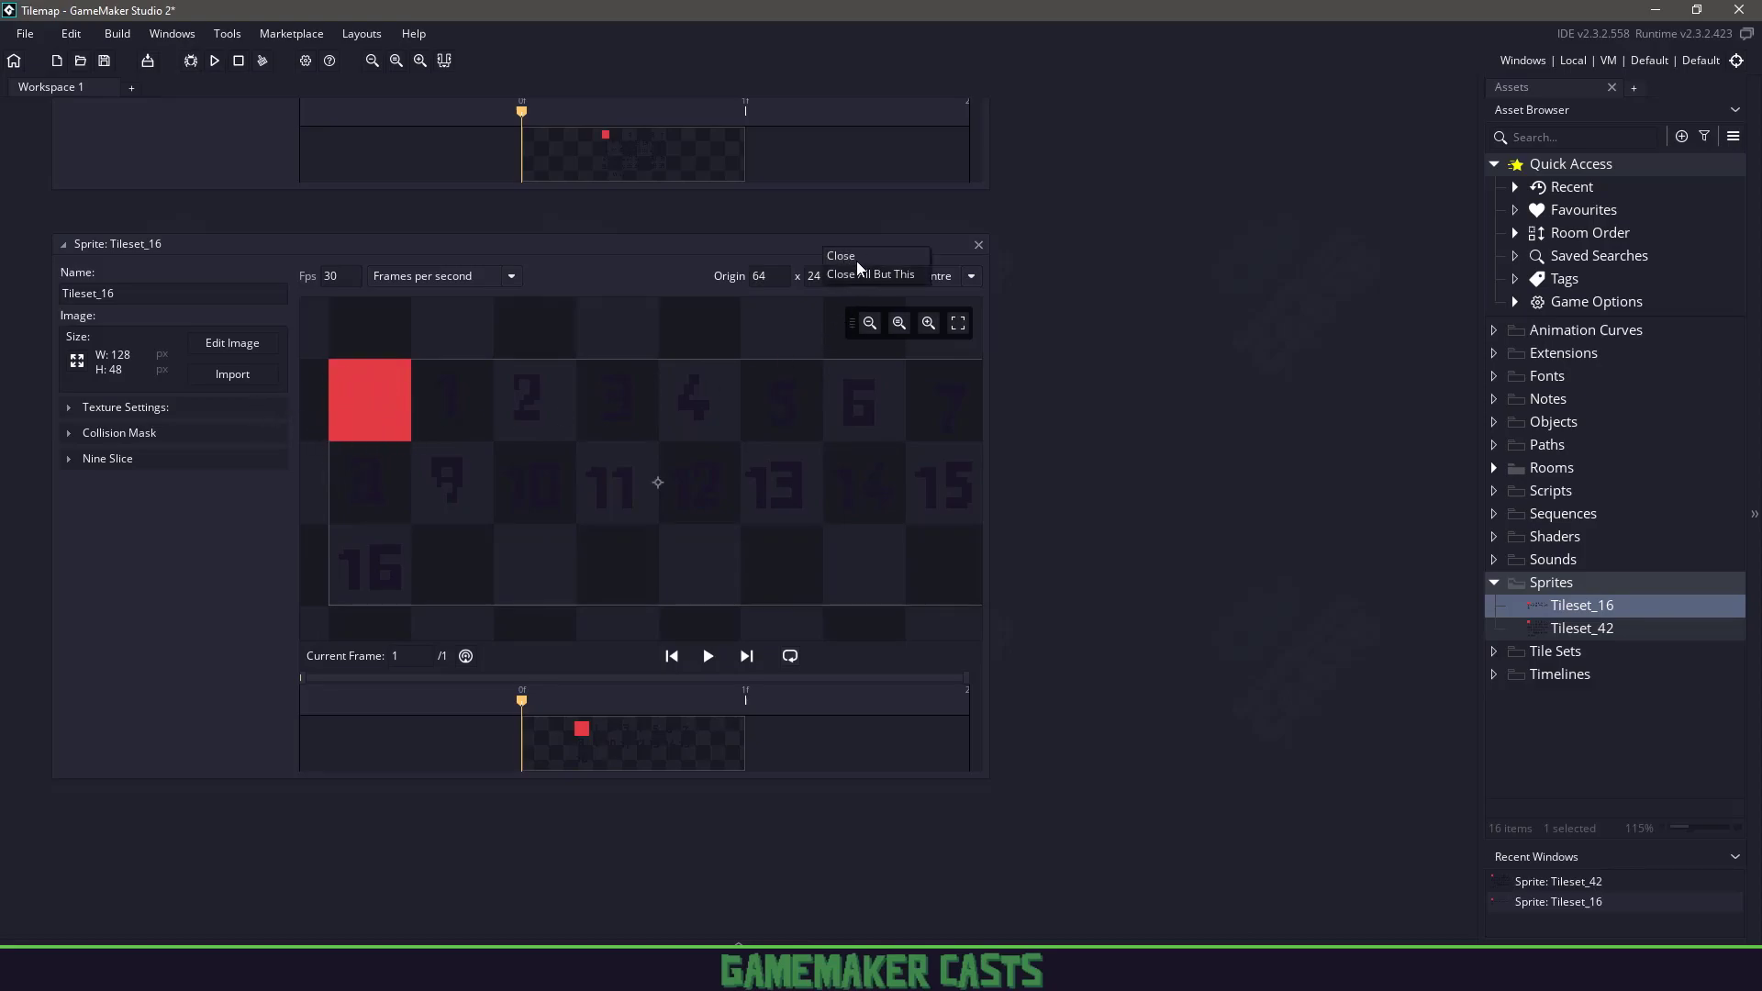
pyautogui.click(978, 246)
# Create a new tile set in the Tile Sets group and name it ts_One.
pyautogui.rightClick(1583, 651)
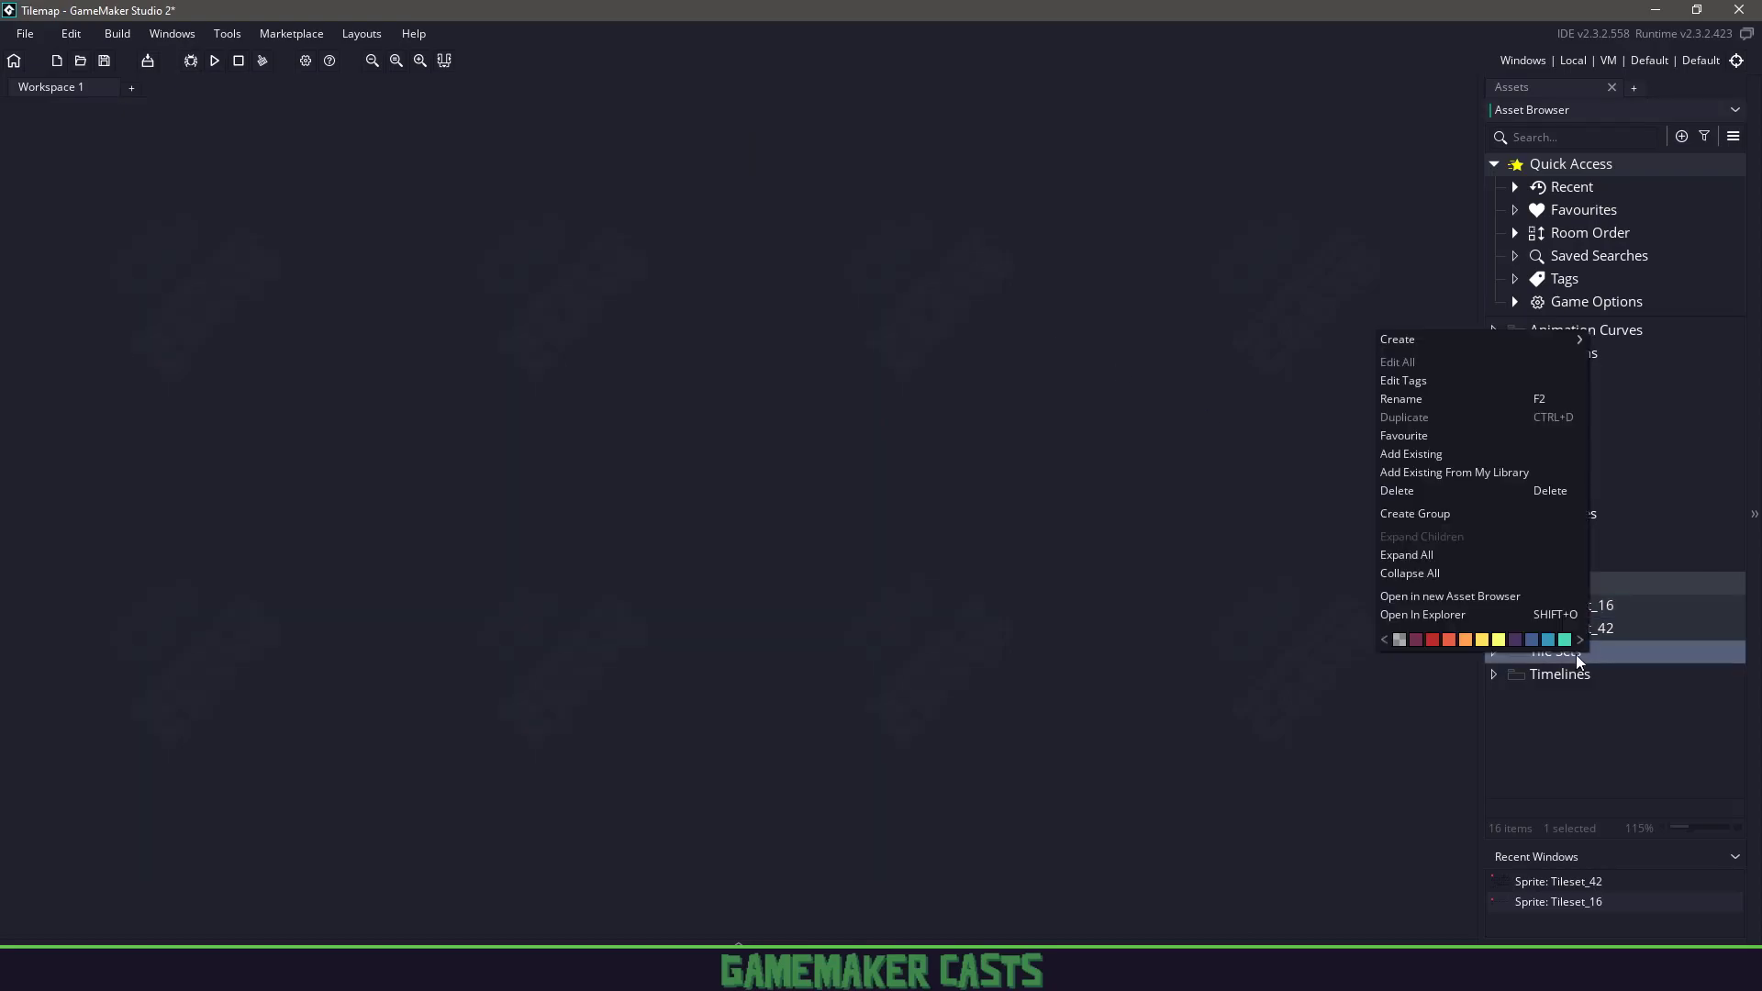
pyautogui.moveTo(1473, 341)
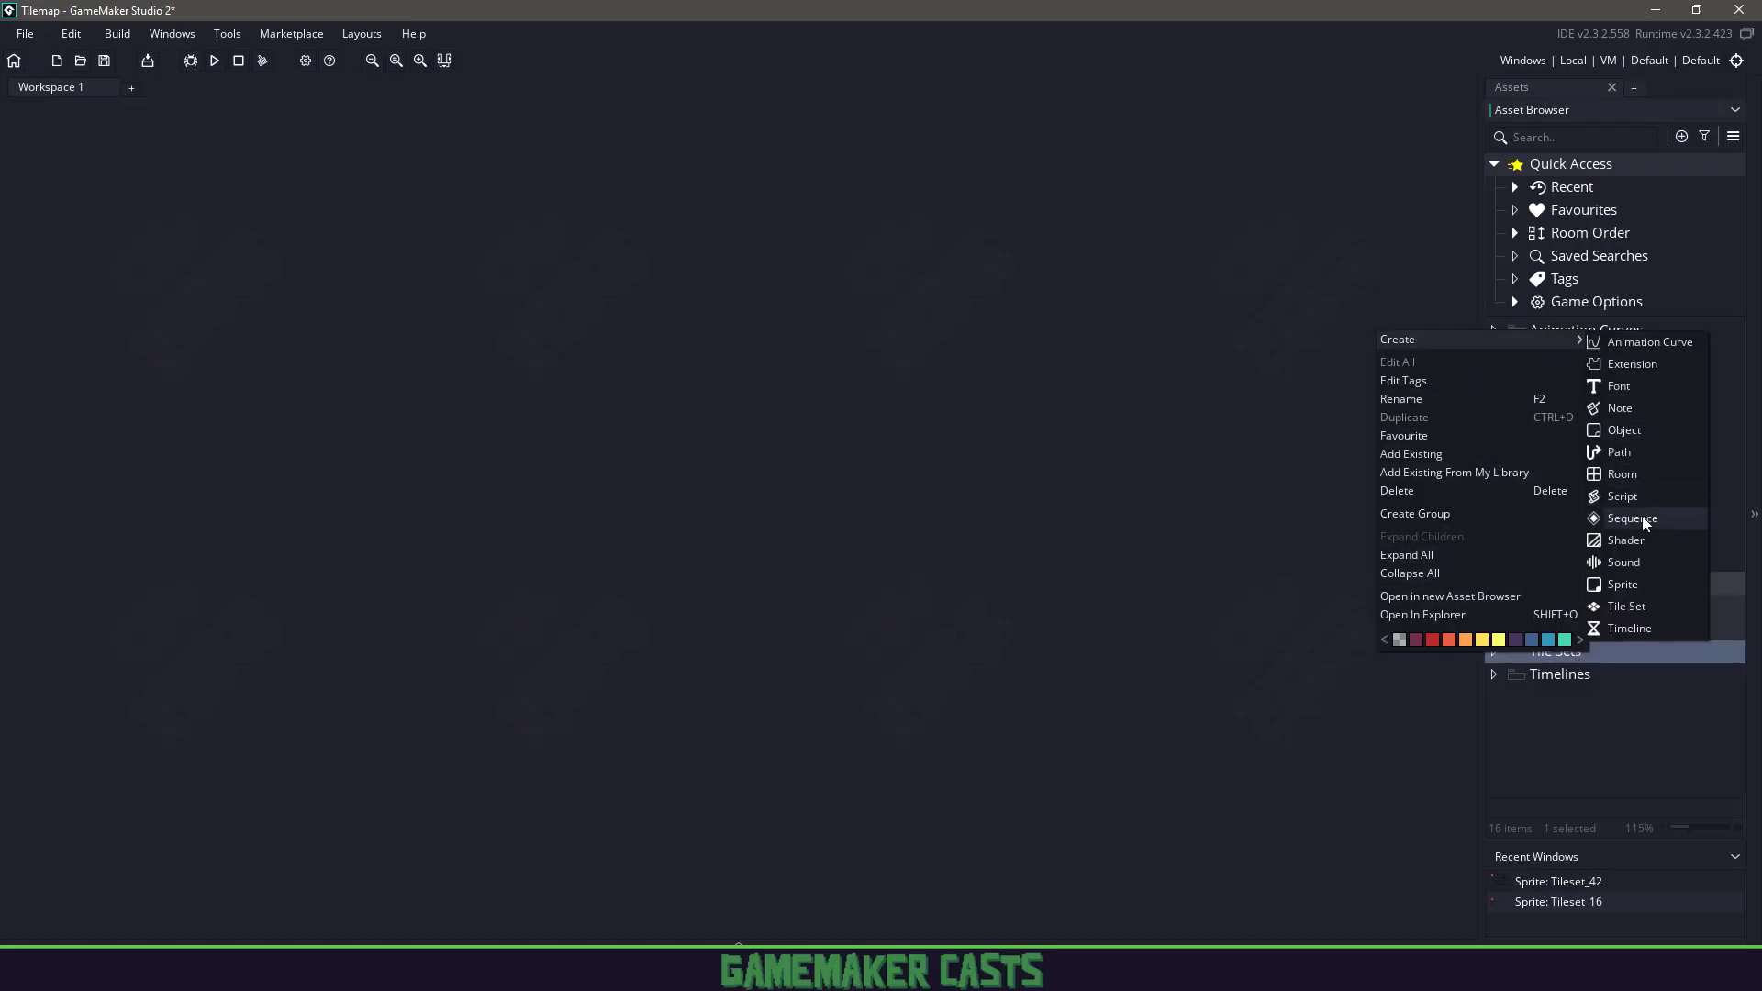
pyautogui.click(1642, 607)
pyautogui.click(152, 267)
pyautogui.write('ts')
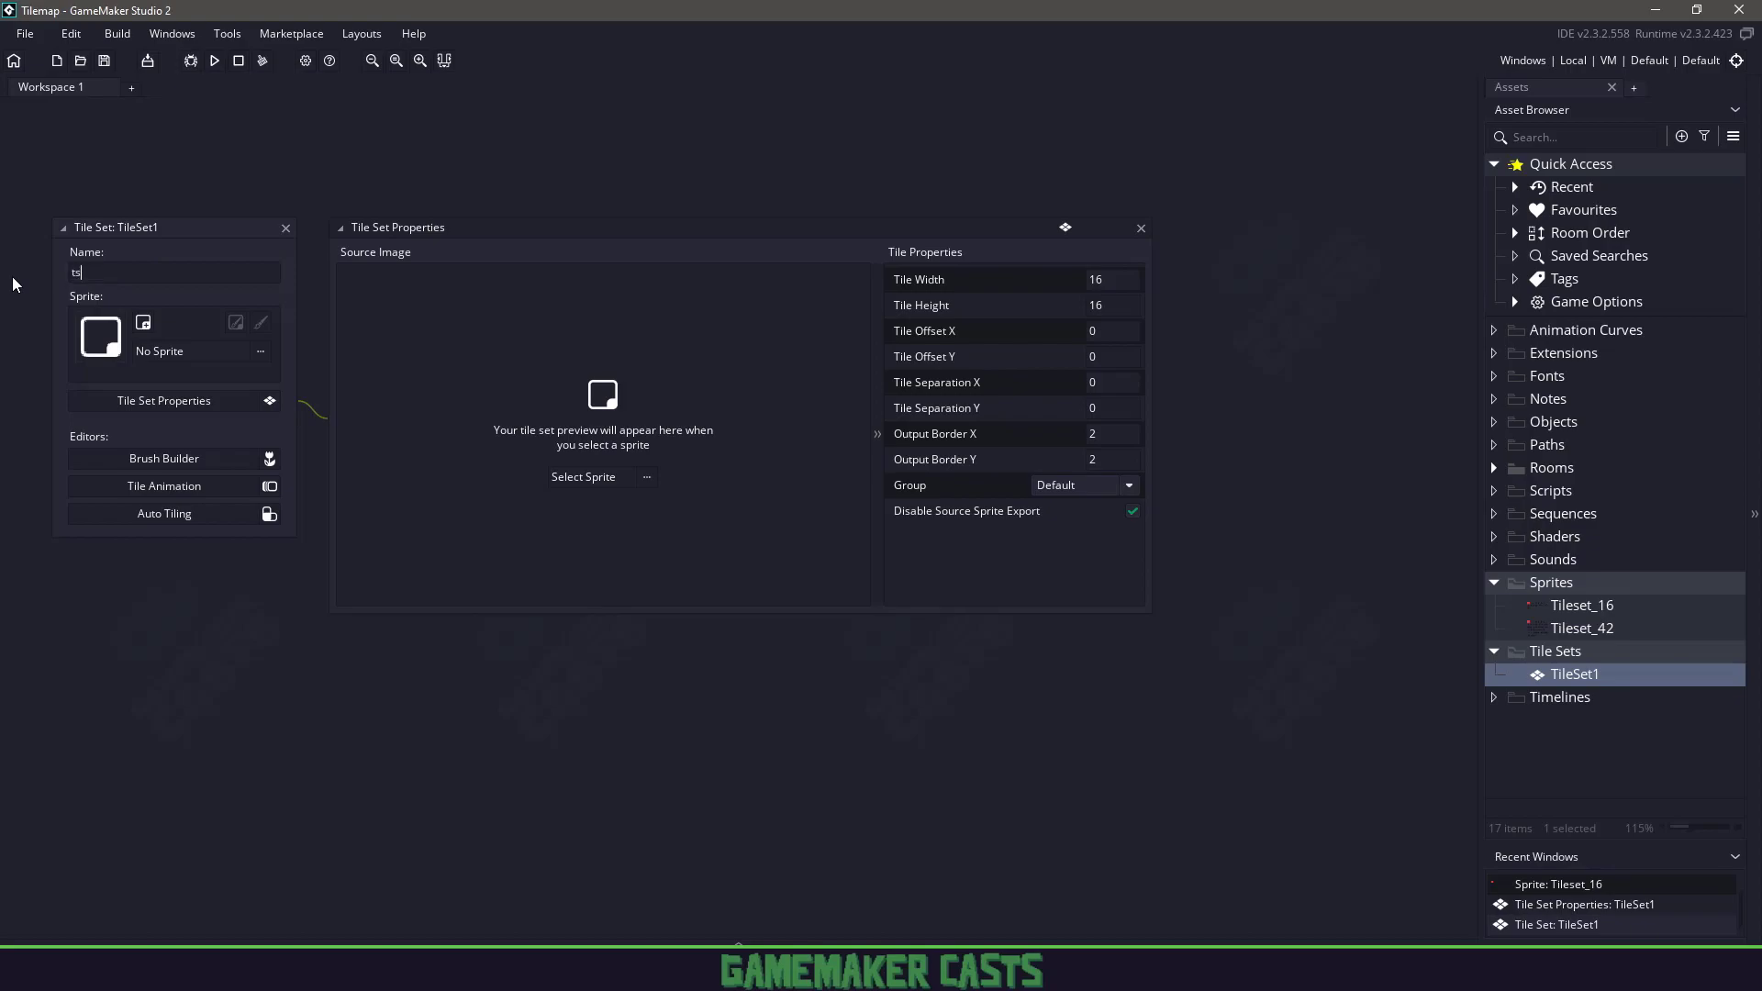
pyautogui.write('_One')
pyautogui.press('Return')
# Assign the Tileset_16 sprite to ts_One as its source image and check the tile grid laid over it.
pyautogui.click(626, 475)
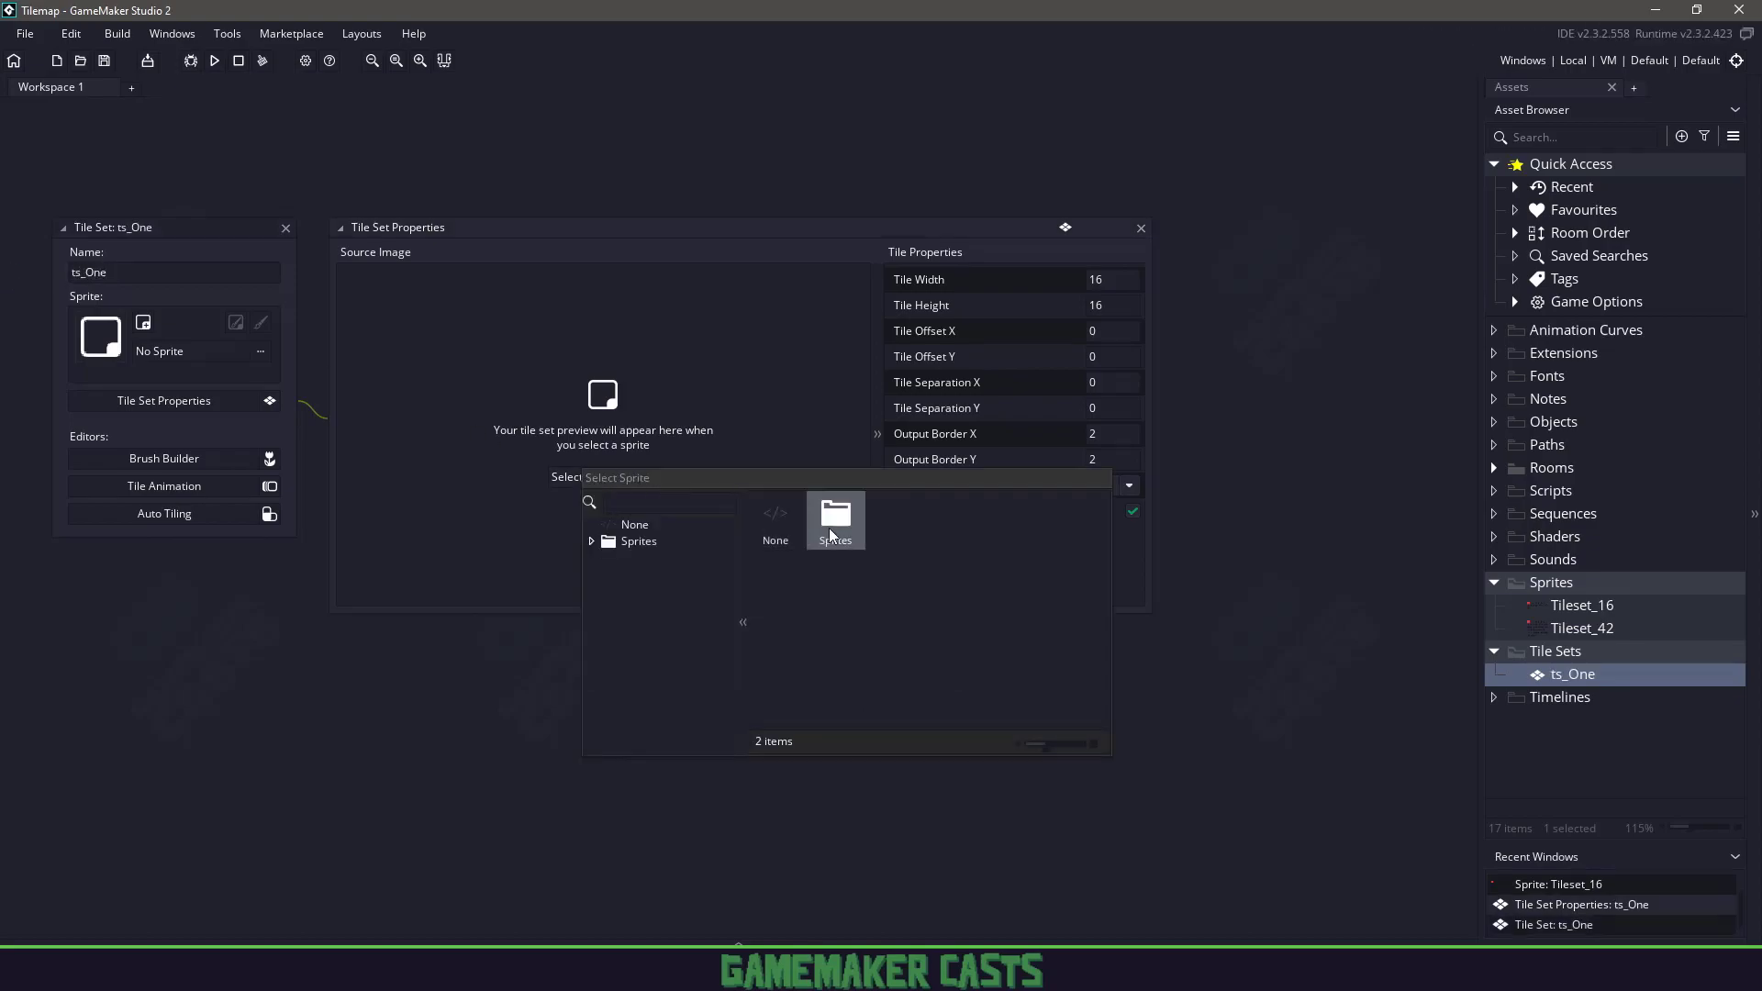
pyautogui.doubleClick(851, 536)
pyautogui.moveTo(454, 329); pyautogui.dragTo(576, 420, button='middle')
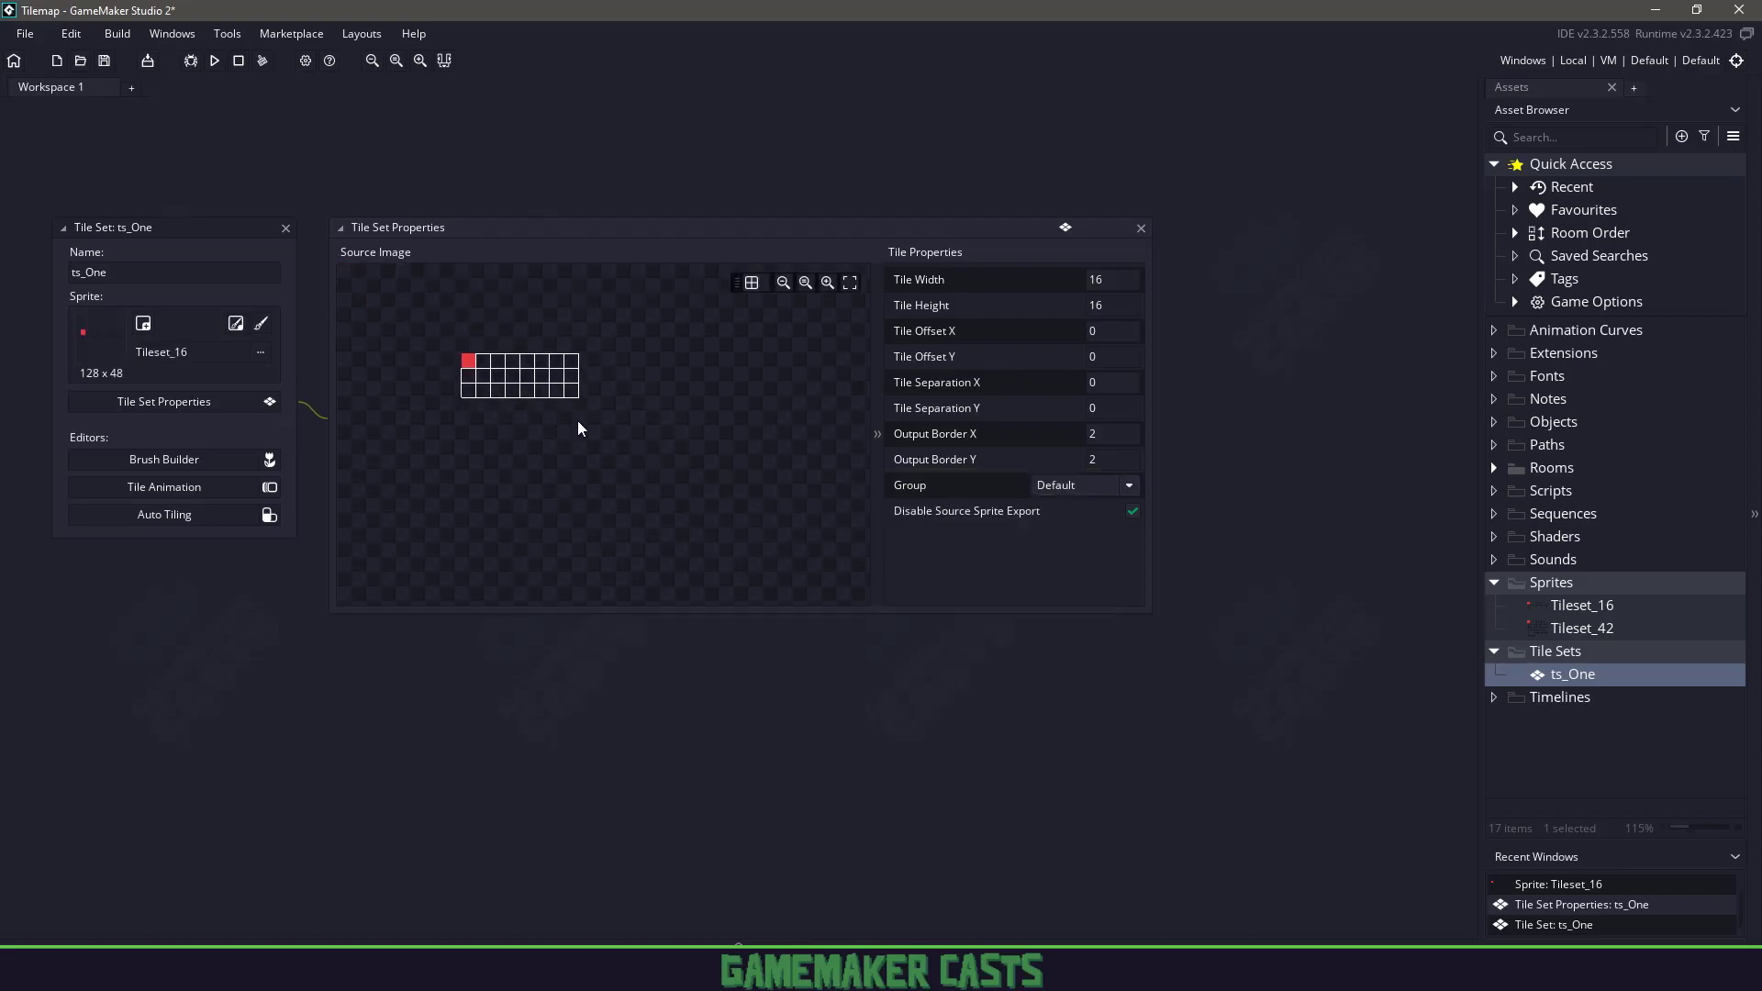
pyautogui.keyDown('ctrl'); pyautogui.scroll(5, 572, 424); pyautogui.keyUp('ctrl')
pyautogui.moveTo(476, 365); pyautogui.dragTo(678, 526, button='middle')
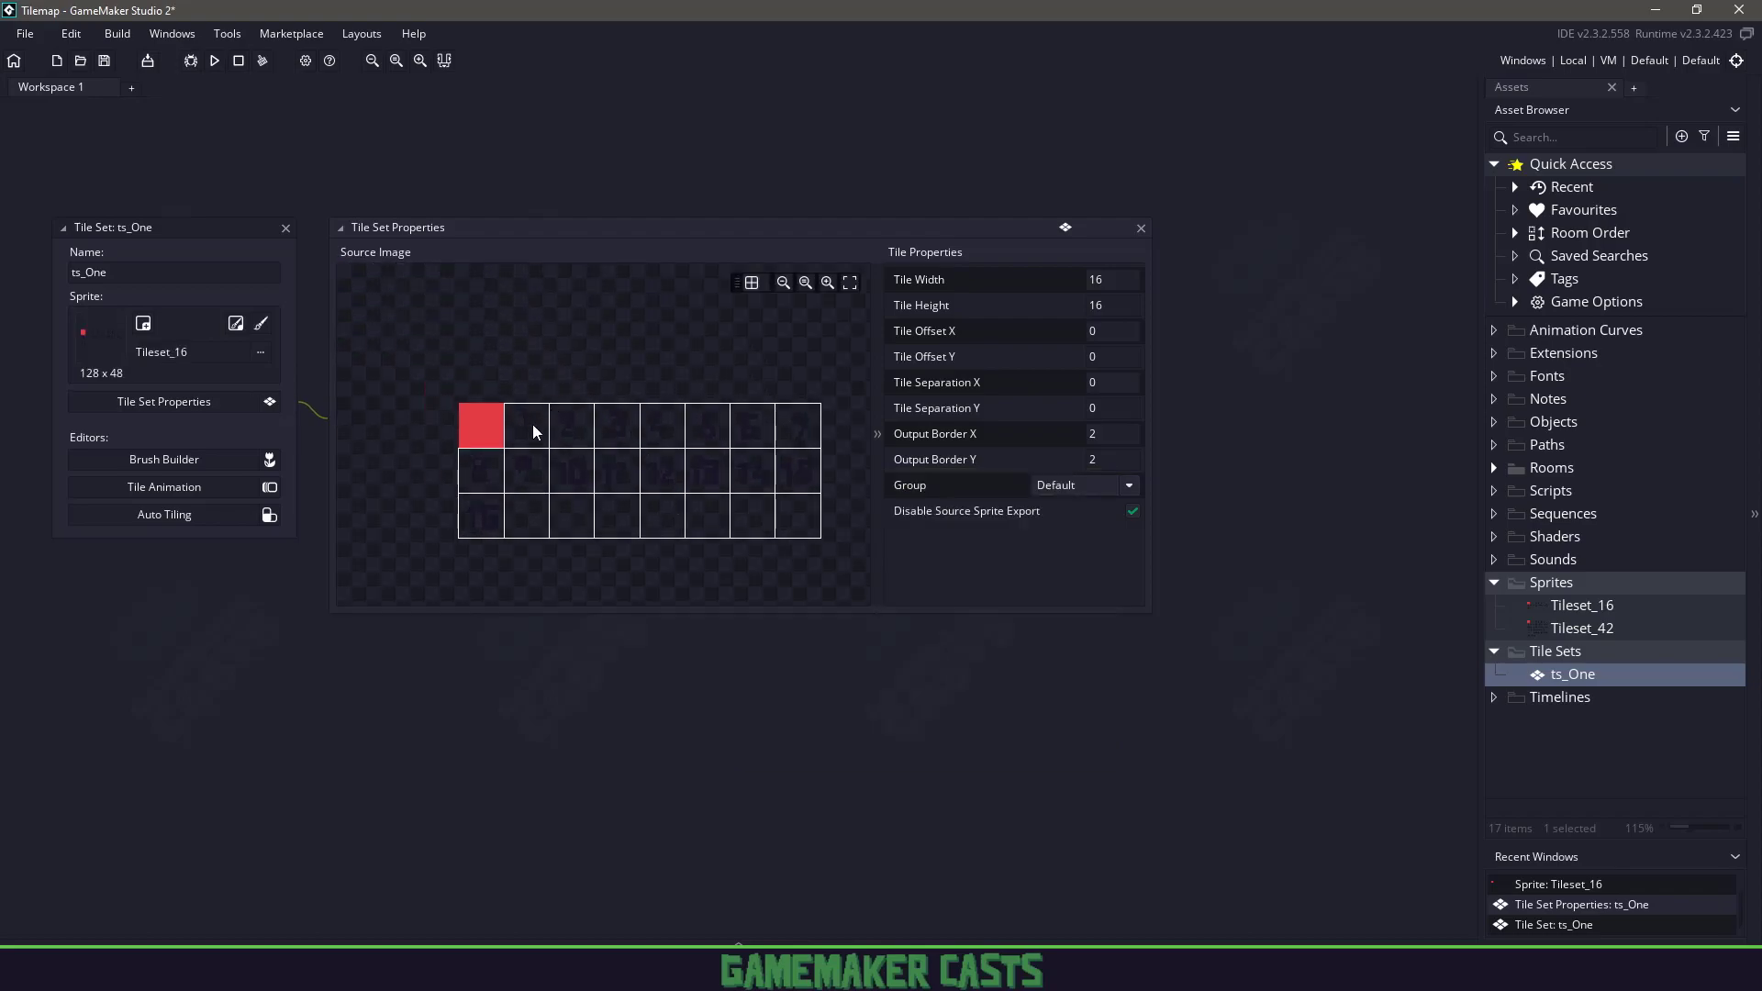
pyautogui.scroll(4, 472, 435)
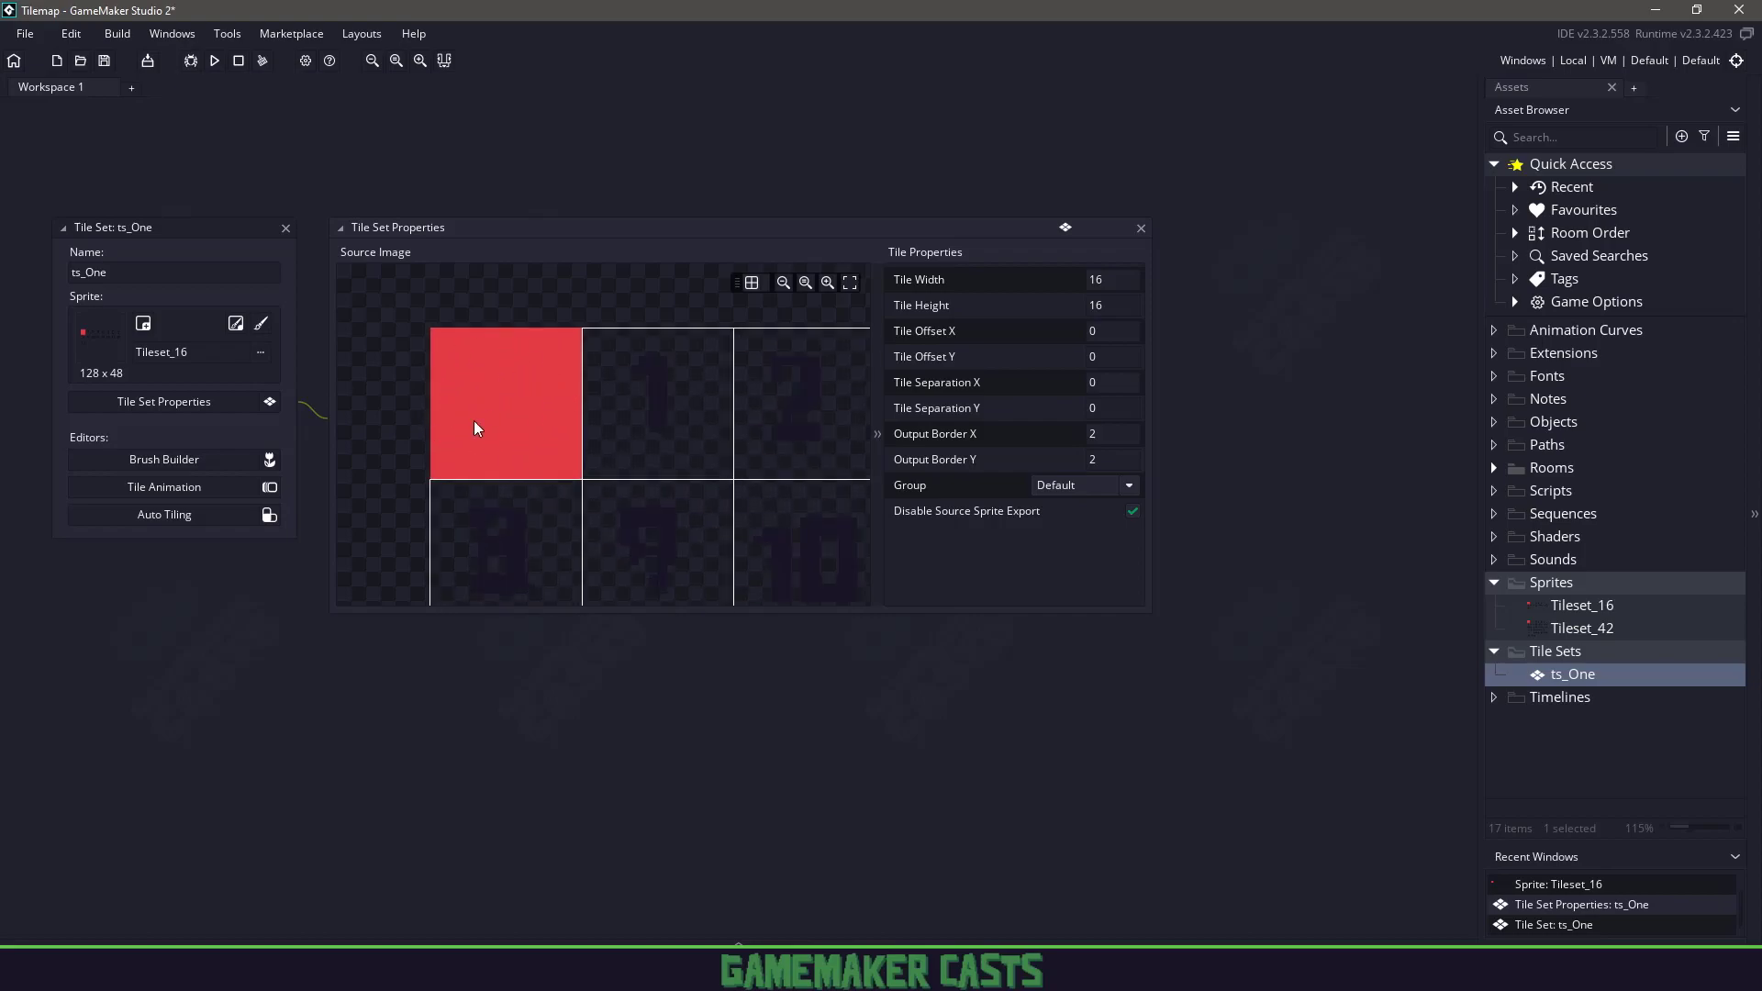
pyautogui.scroll(-4, 549, 426)
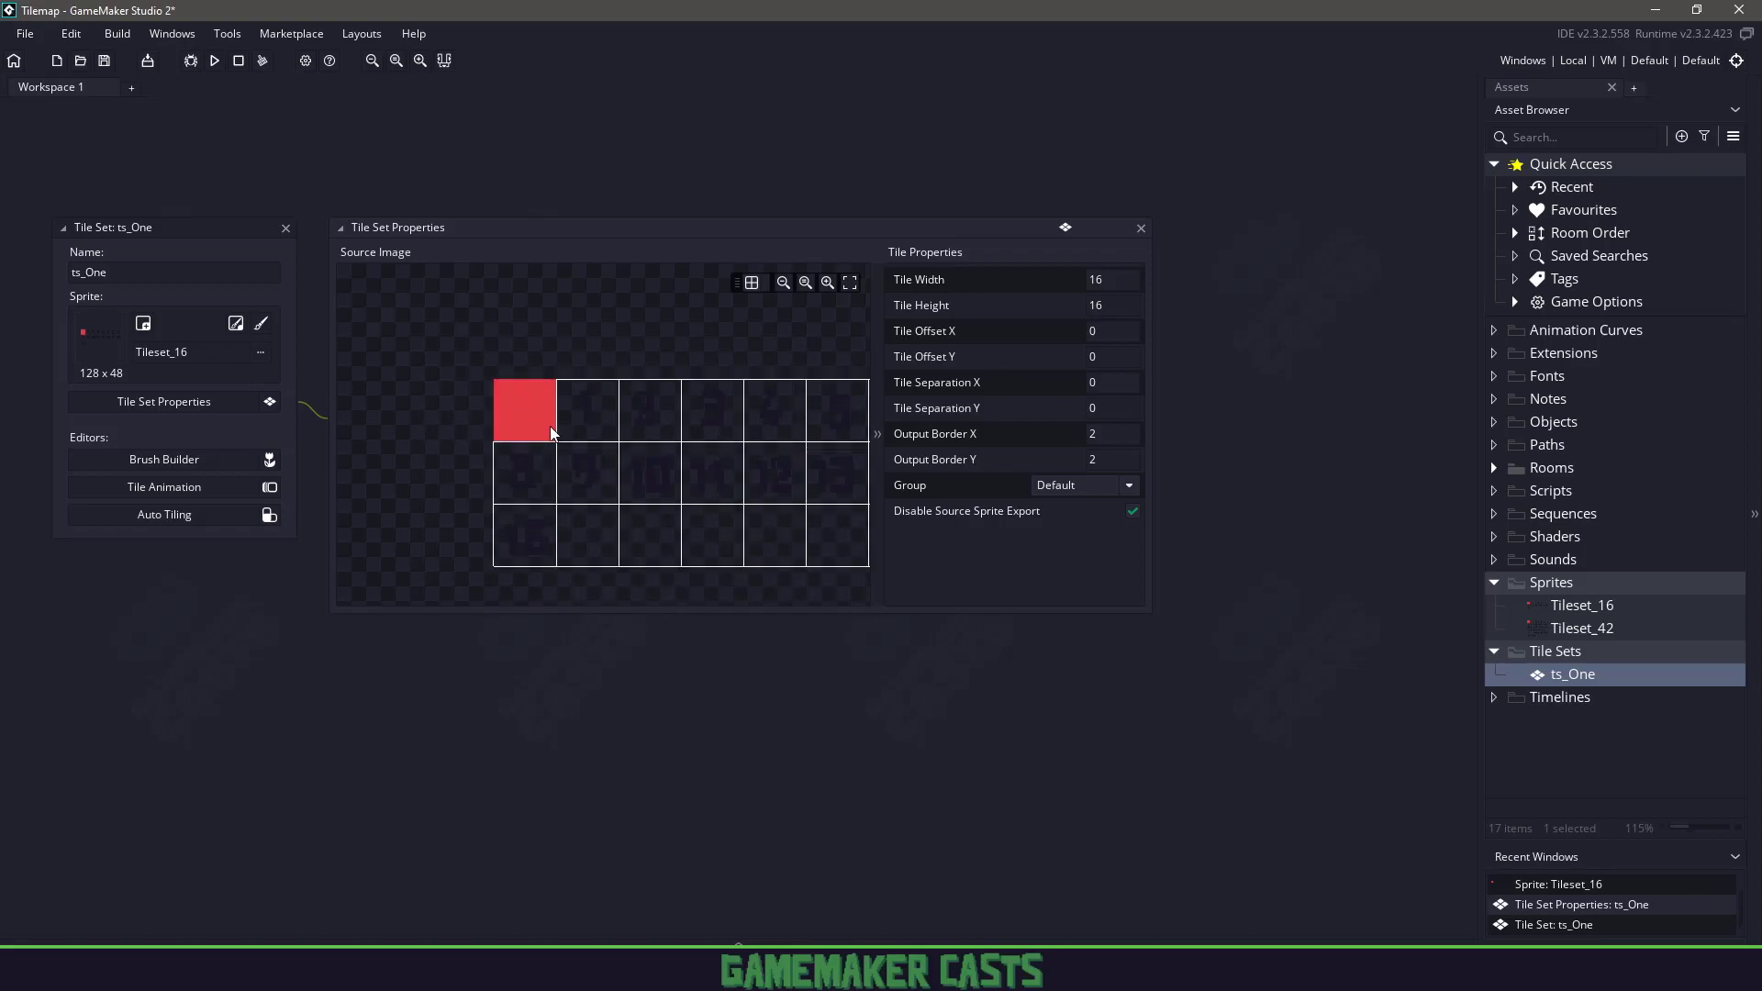
pyautogui.moveTo(549, 427); pyautogui.dragTo(493, 357, button='middle')
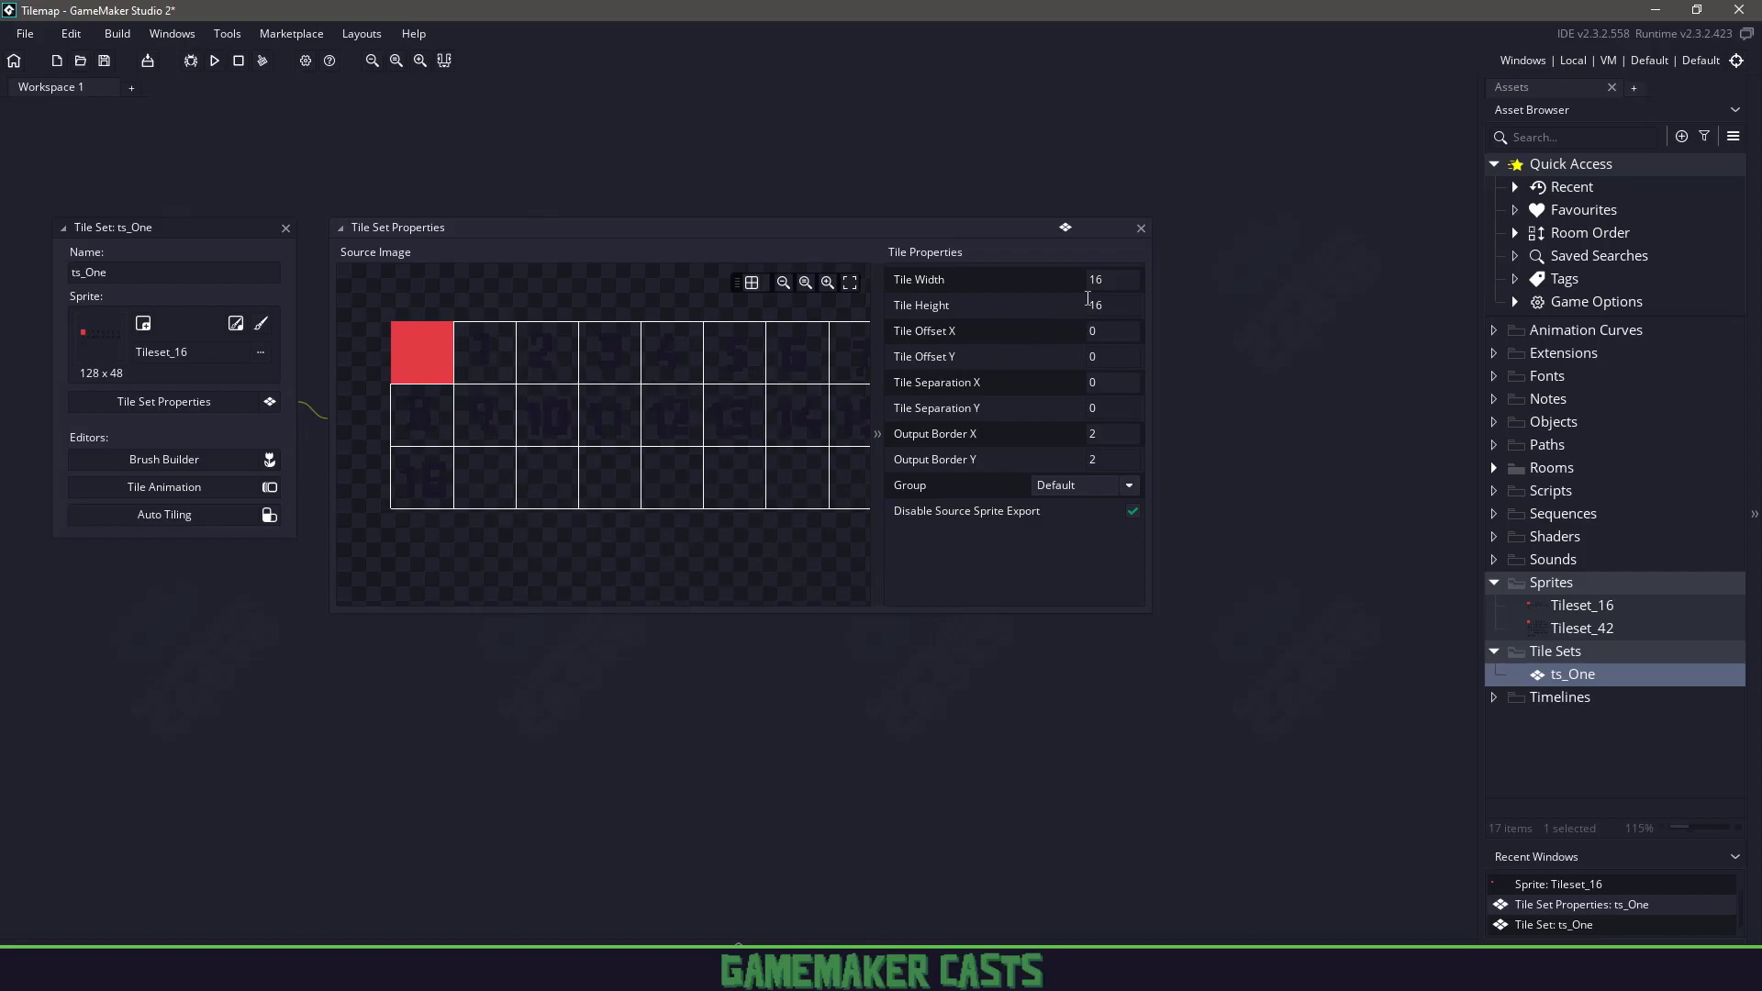
# Set the tile width of ts_One to 32 to try a mismatched grid.
pyautogui.moveTo(1105, 282); pyautogui.dragTo(1034, 281)
pyautogui.click(1090, 279)
pyautogui.press('Delete')
pyautogui.press('Delete')
pyautogui.write('32')
pyautogui.press('Tab')
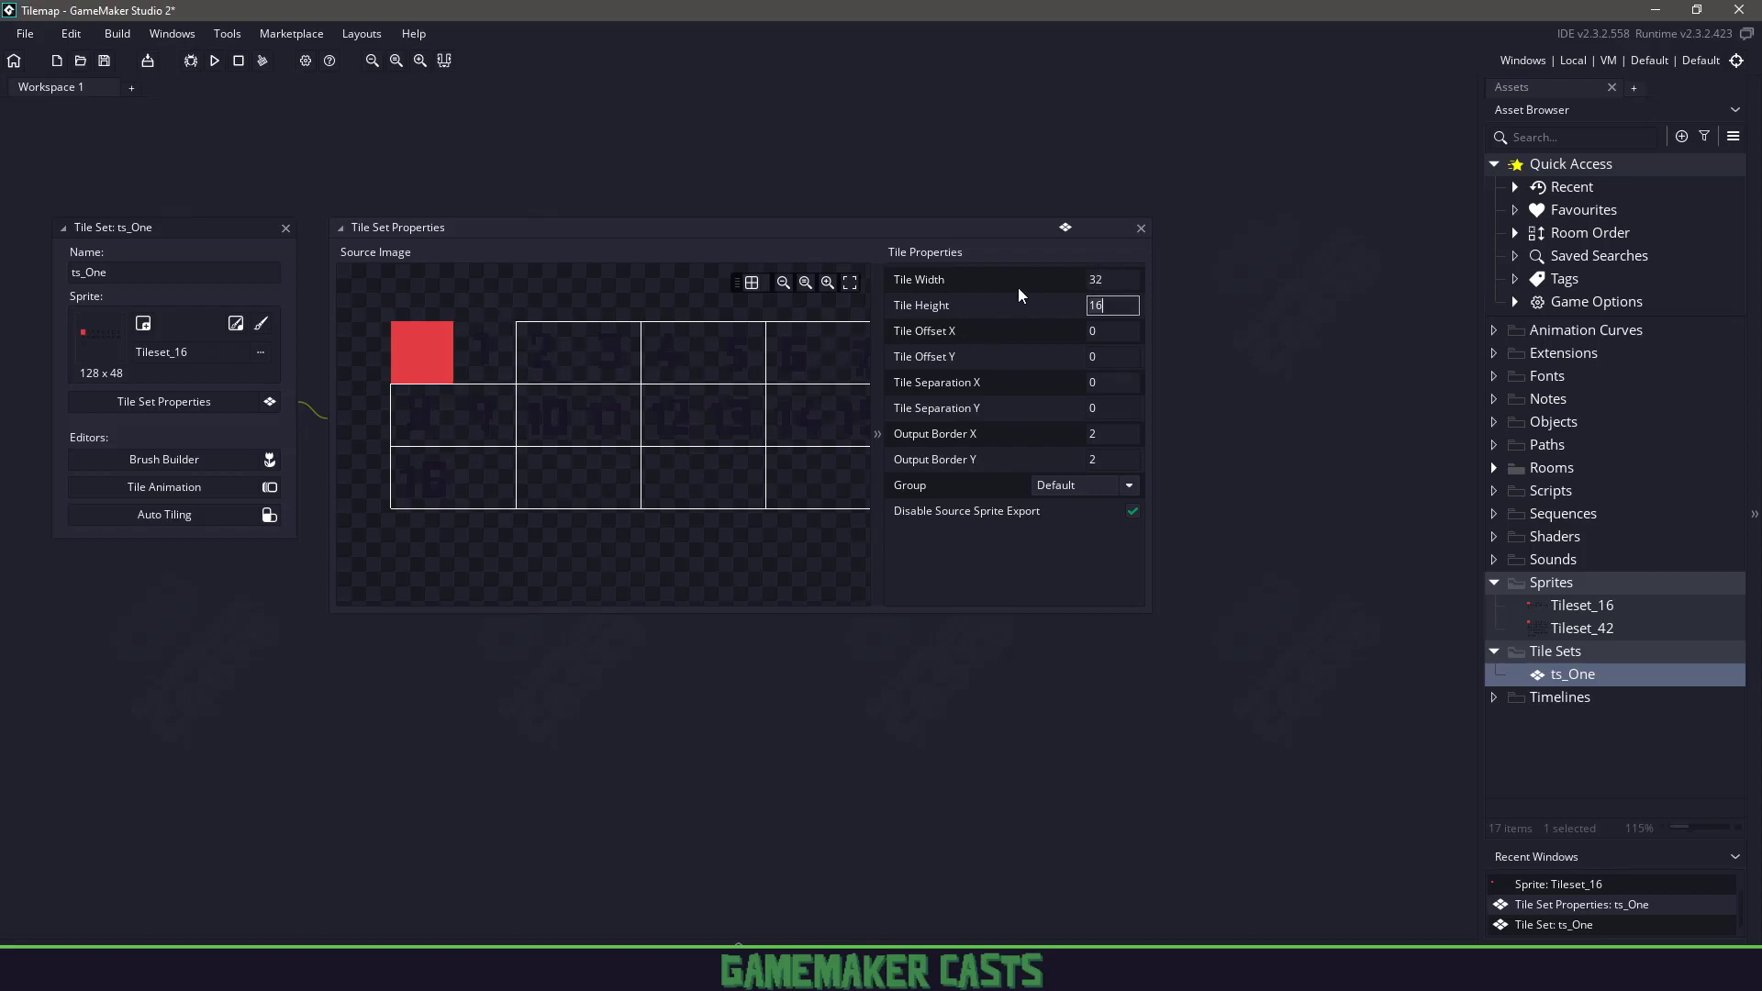
# Set the tile width of ts_One back to 16.
pyautogui.moveTo(1118, 277); pyautogui.dragTo(1010, 285)
pyautogui.write('16')
pyautogui.press('Tab')
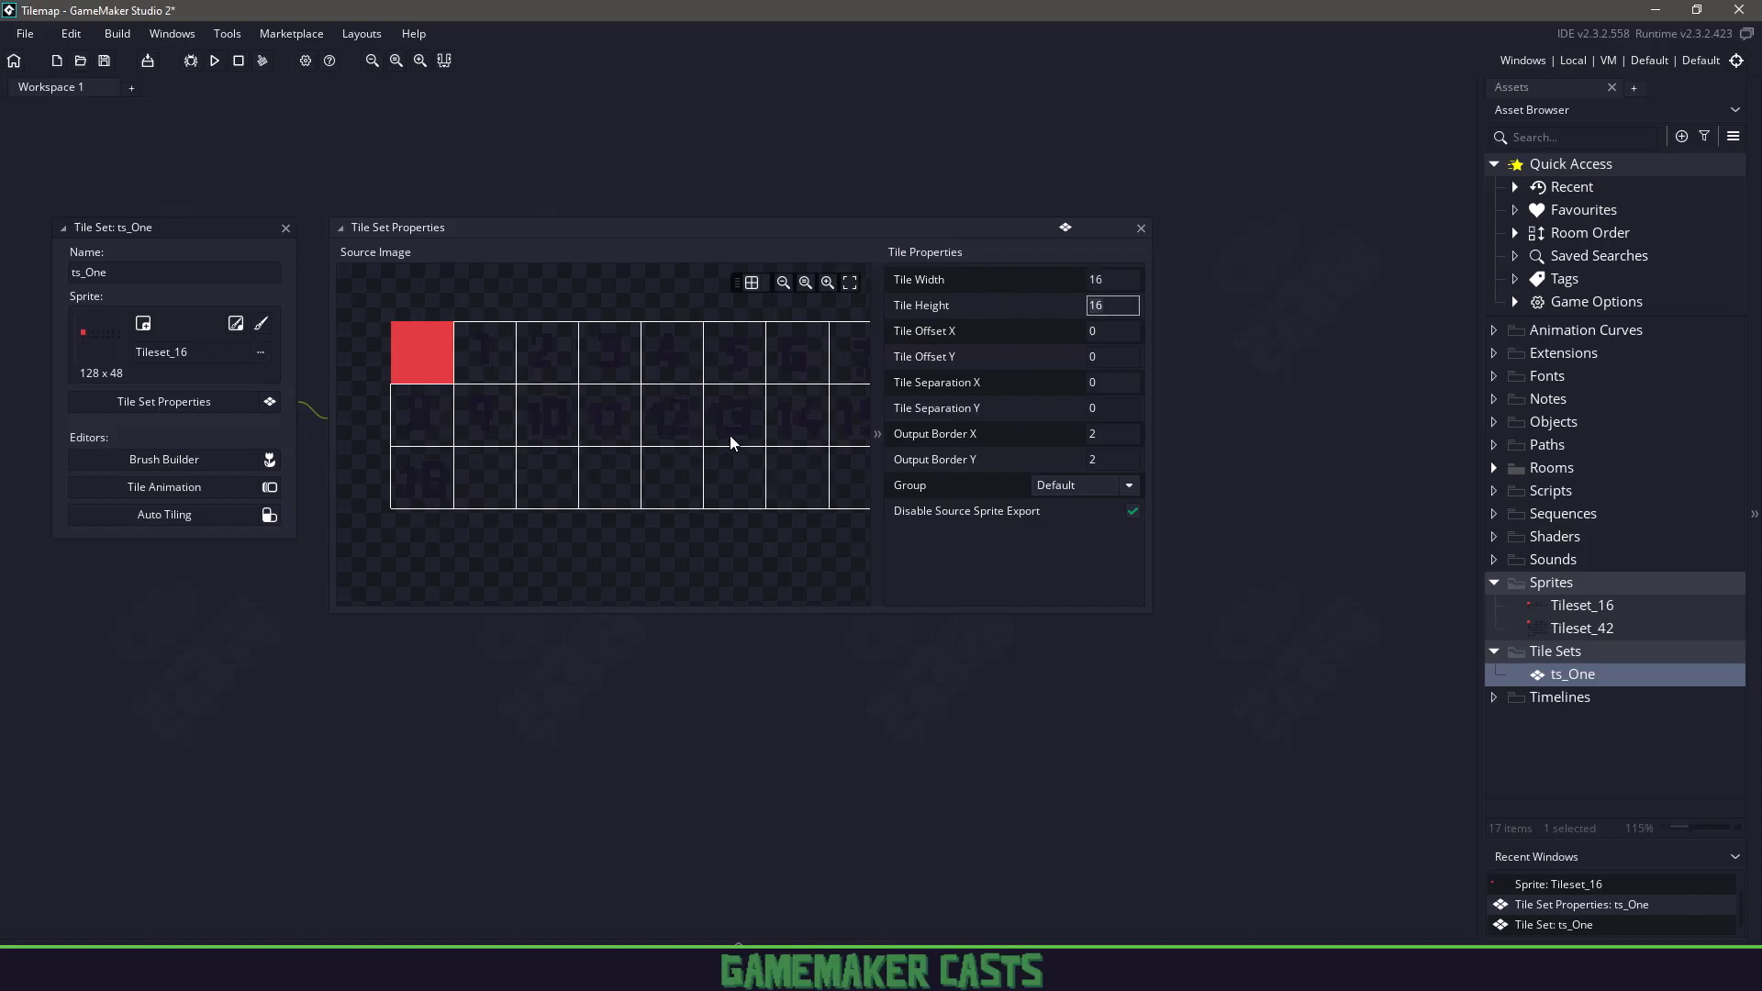
pyautogui.moveTo(730, 436); pyautogui.dragTo(715, 424, button='middle')
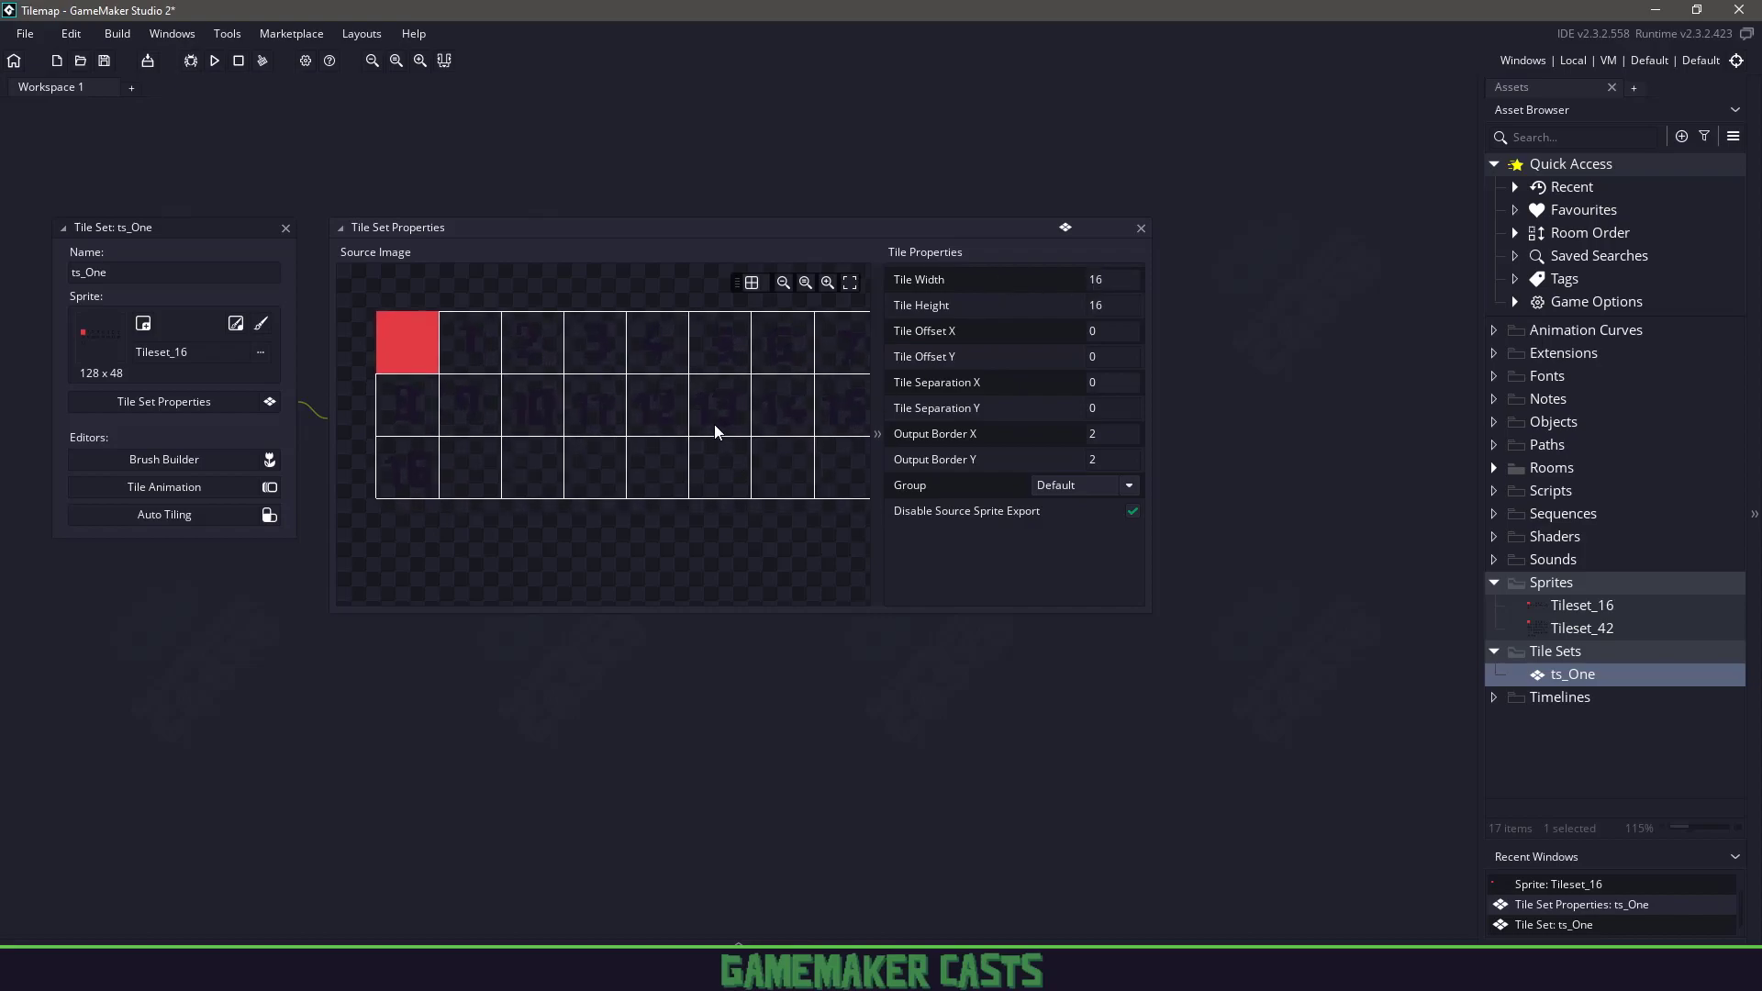
# Open the Auto Tiling editor for ts_One, enlarge its window and add a 16-tile auto tile template.
pyautogui.click(193, 519)
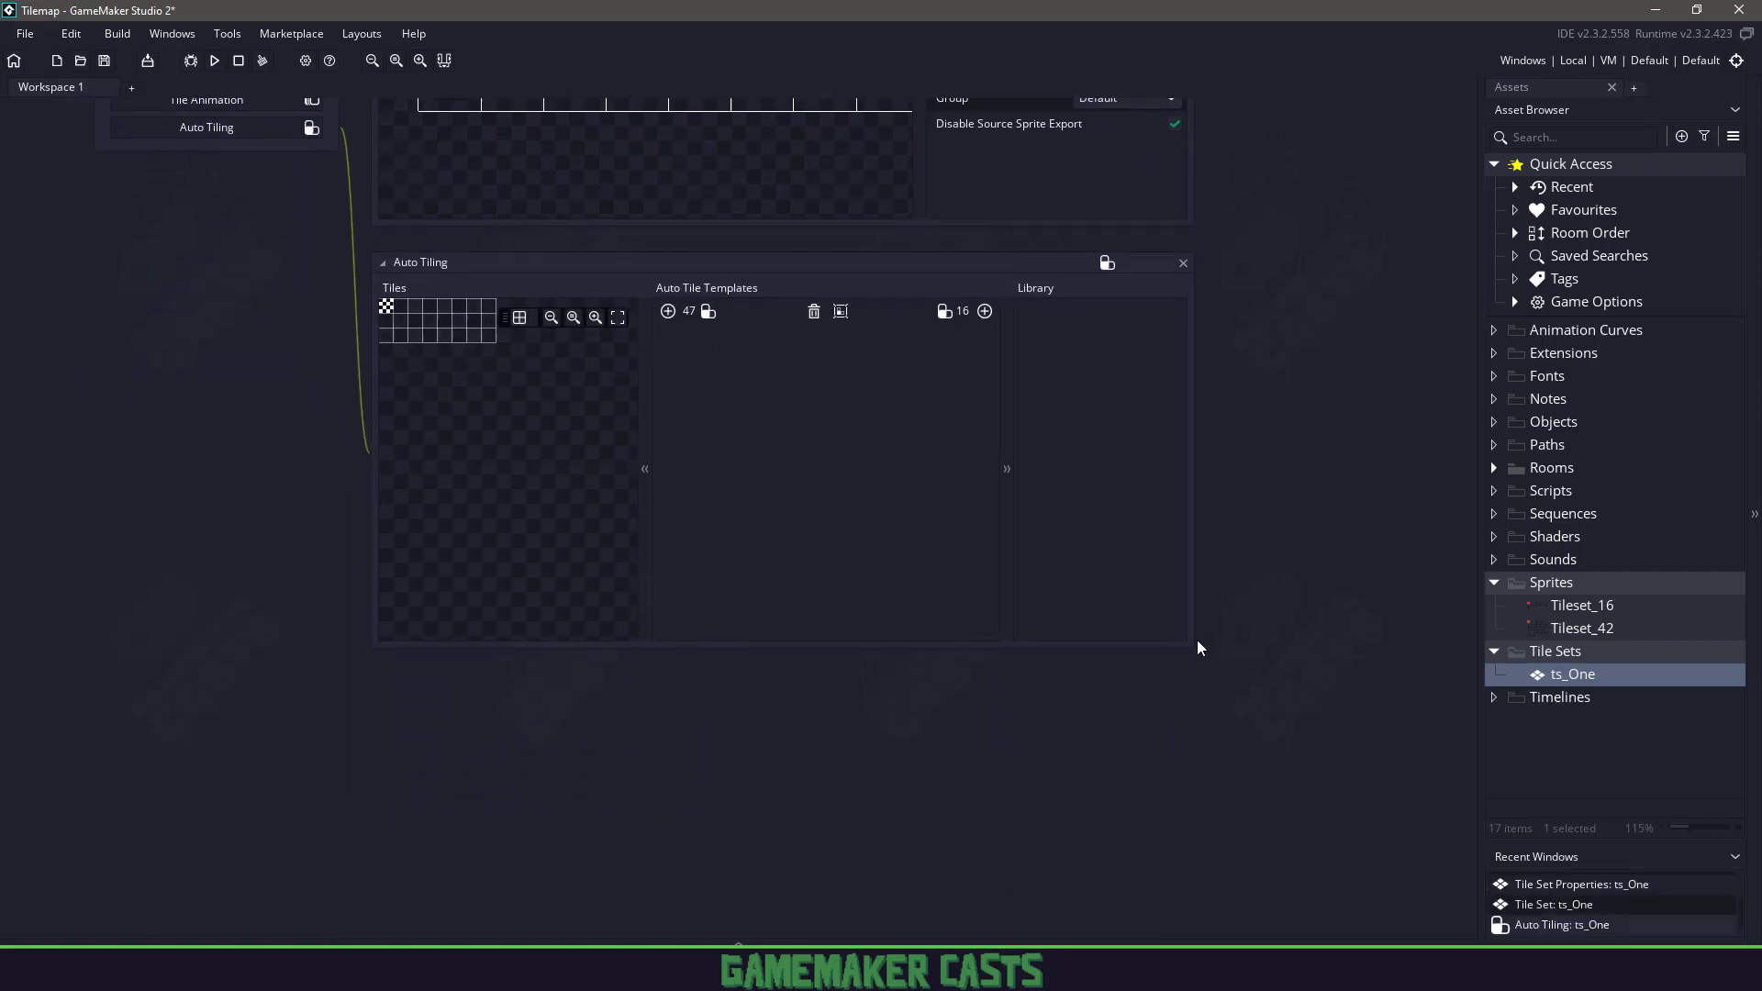
pyautogui.moveTo(1189, 646); pyautogui.dragTo(1457, 762)
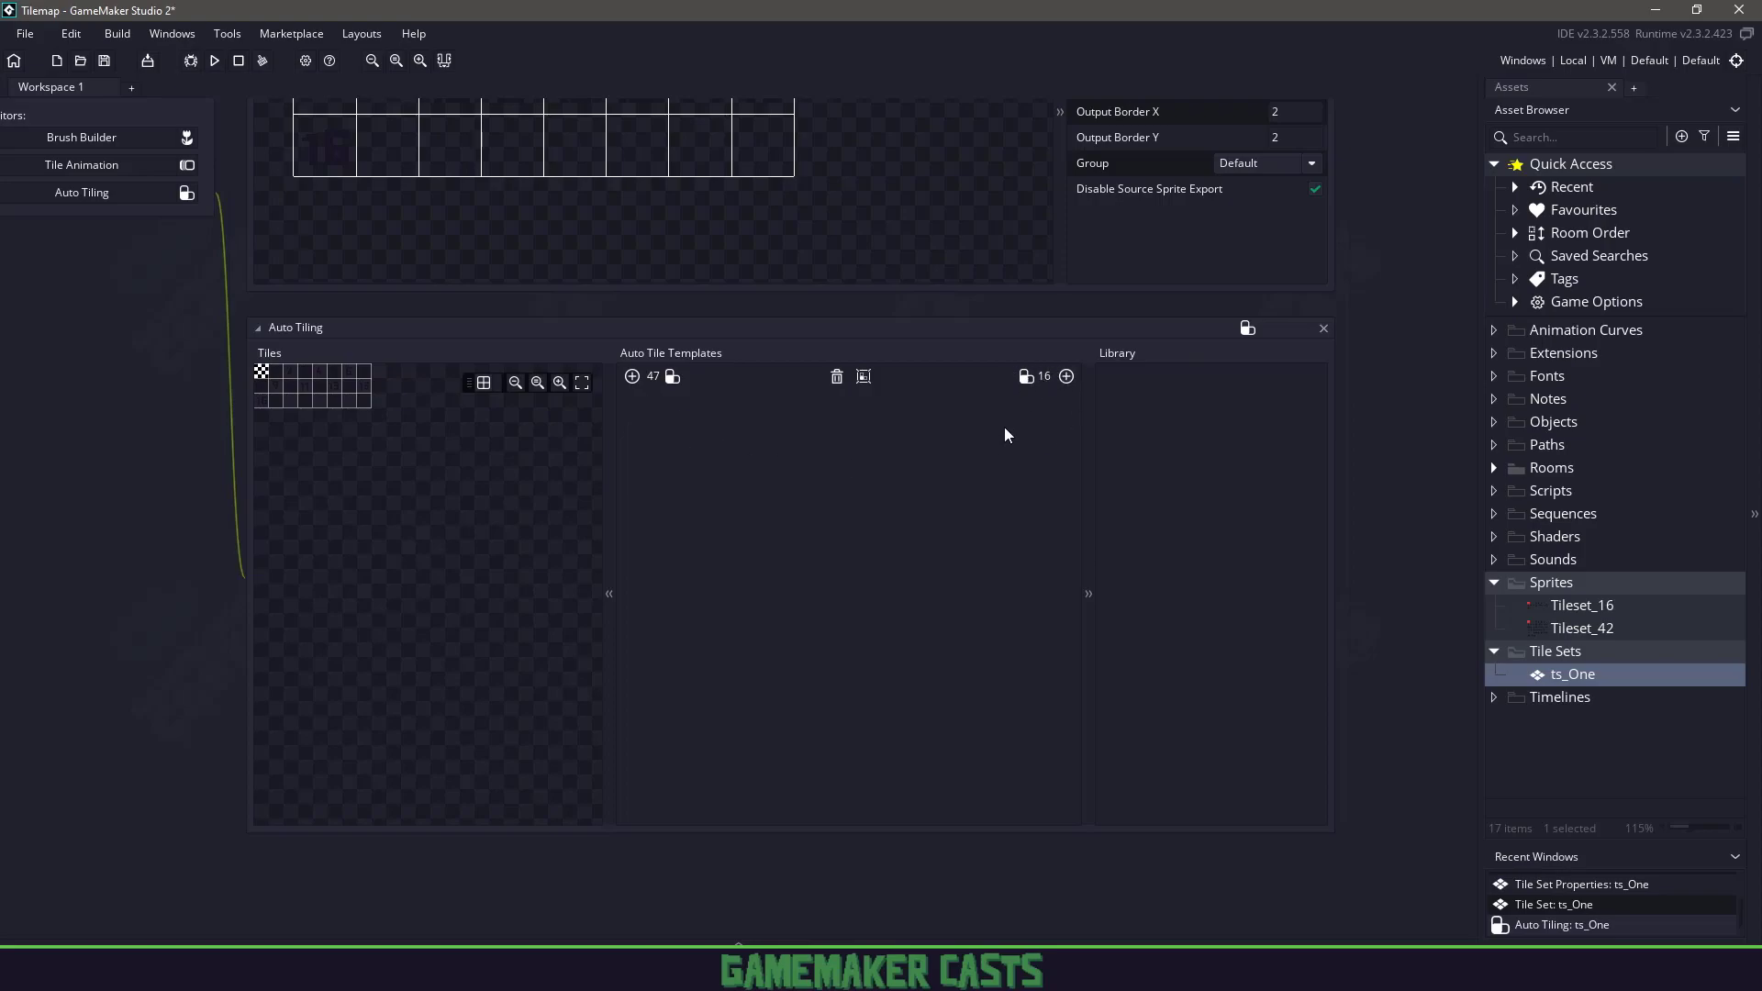
pyautogui.click(1066, 376)
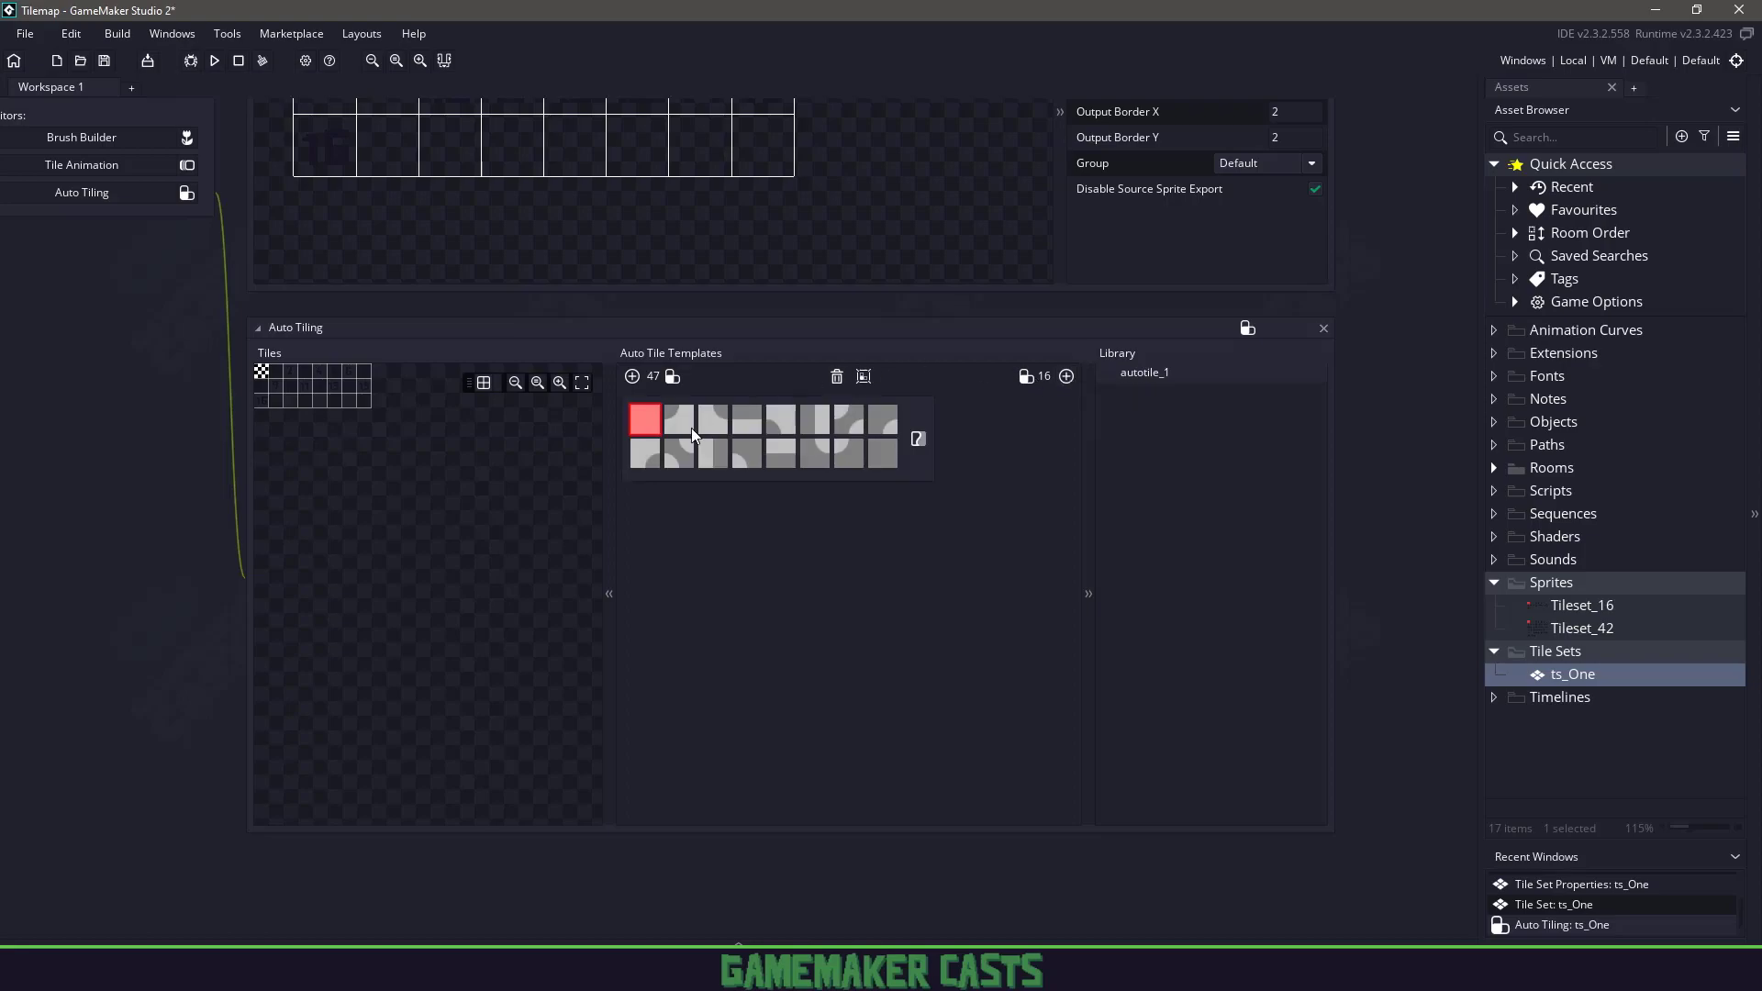
# Fill the 16 slots of the auto tile template in order with tiles 1 to 16, skipping the blank first tile.
pyautogui.scroll(4, 444, 471)
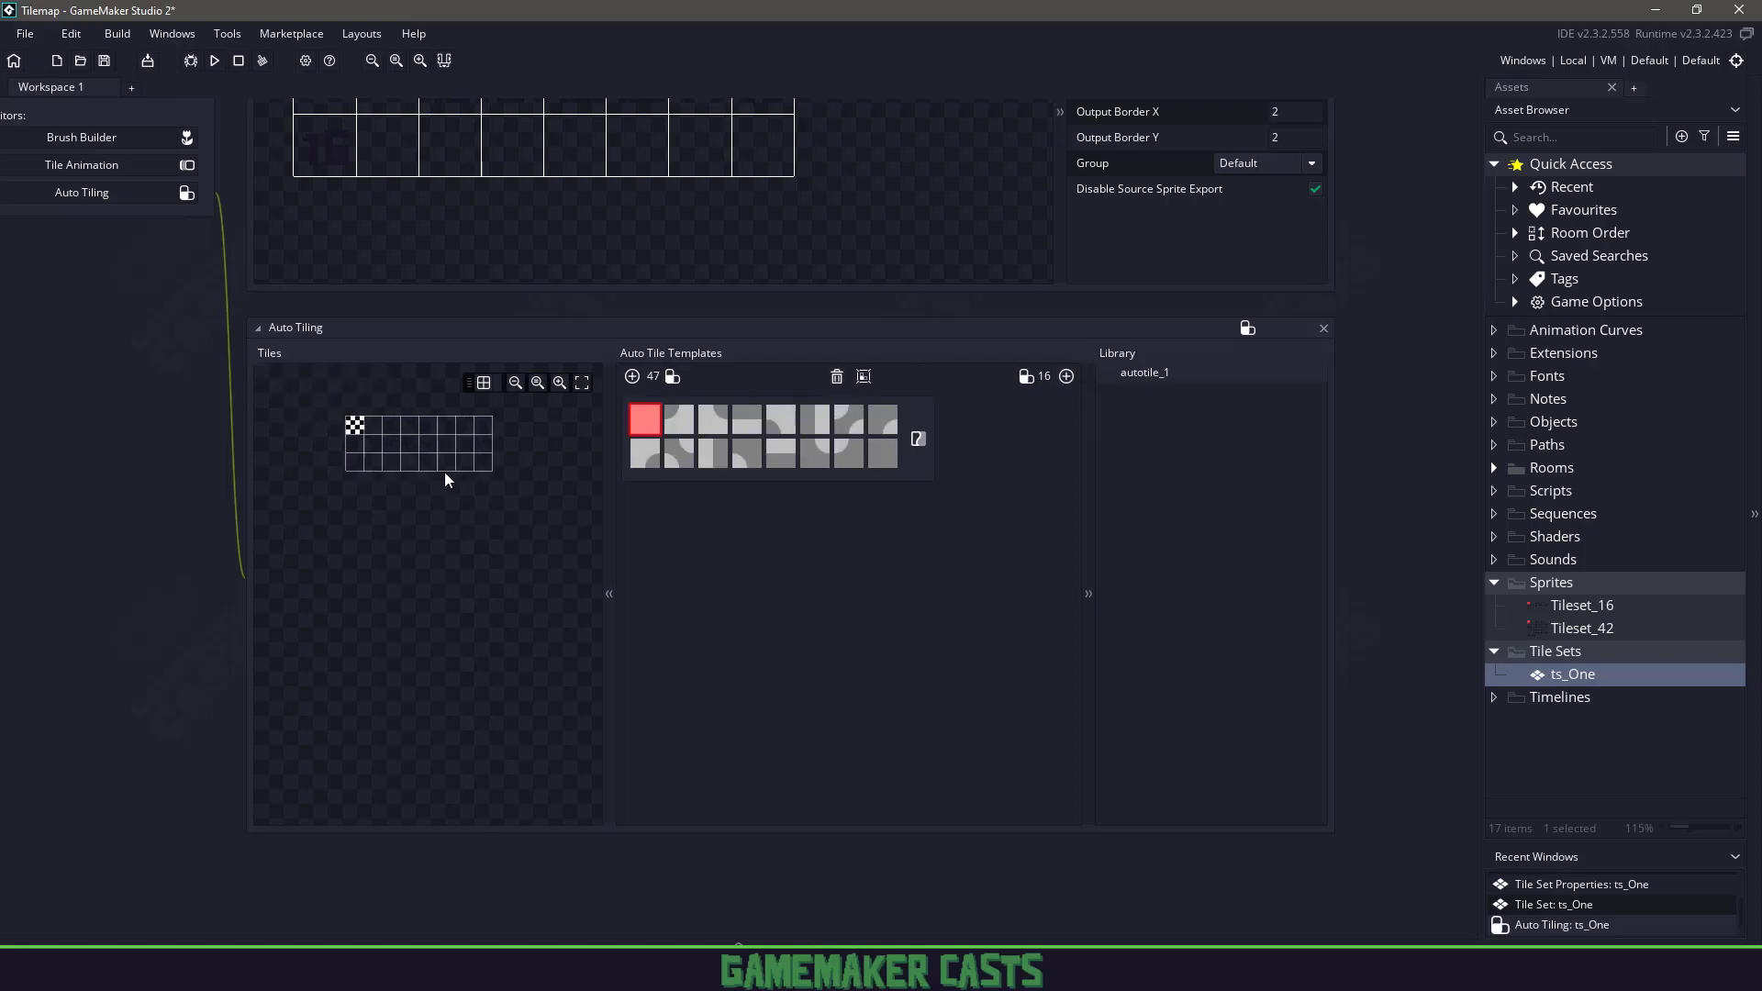
pyautogui.moveTo(432, 481); pyautogui.dragTo(418, 528, button='middle')
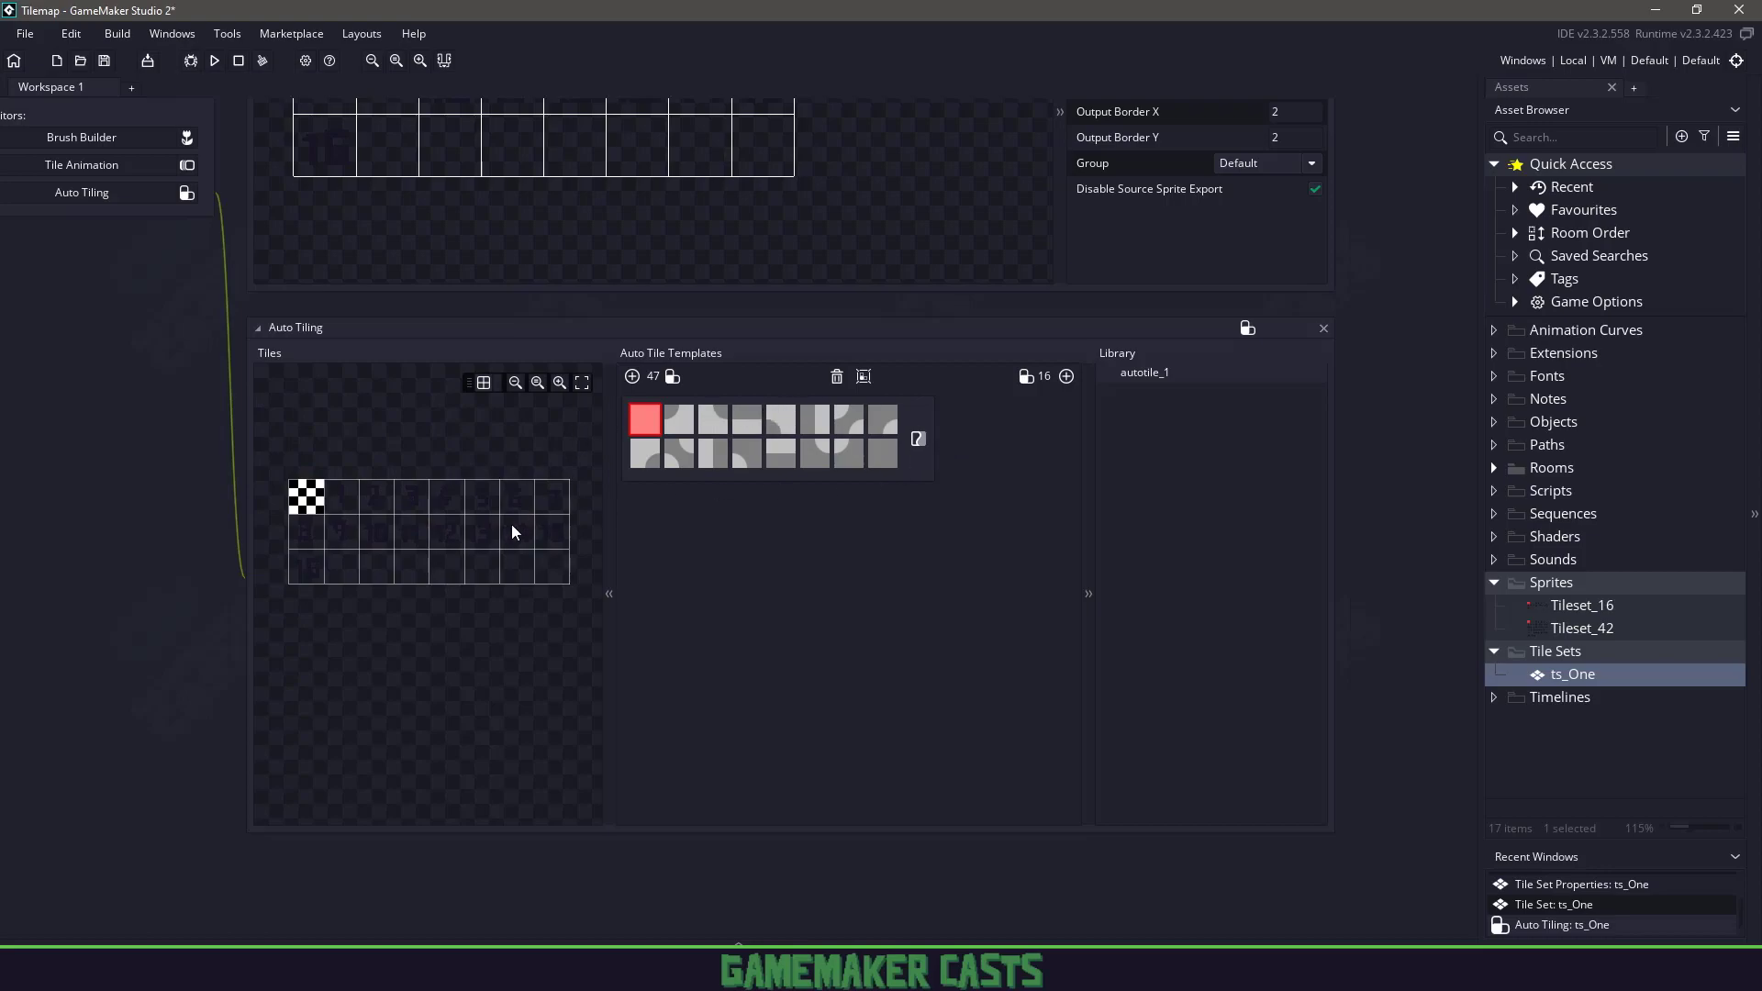
pyautogui.click(340, 504)
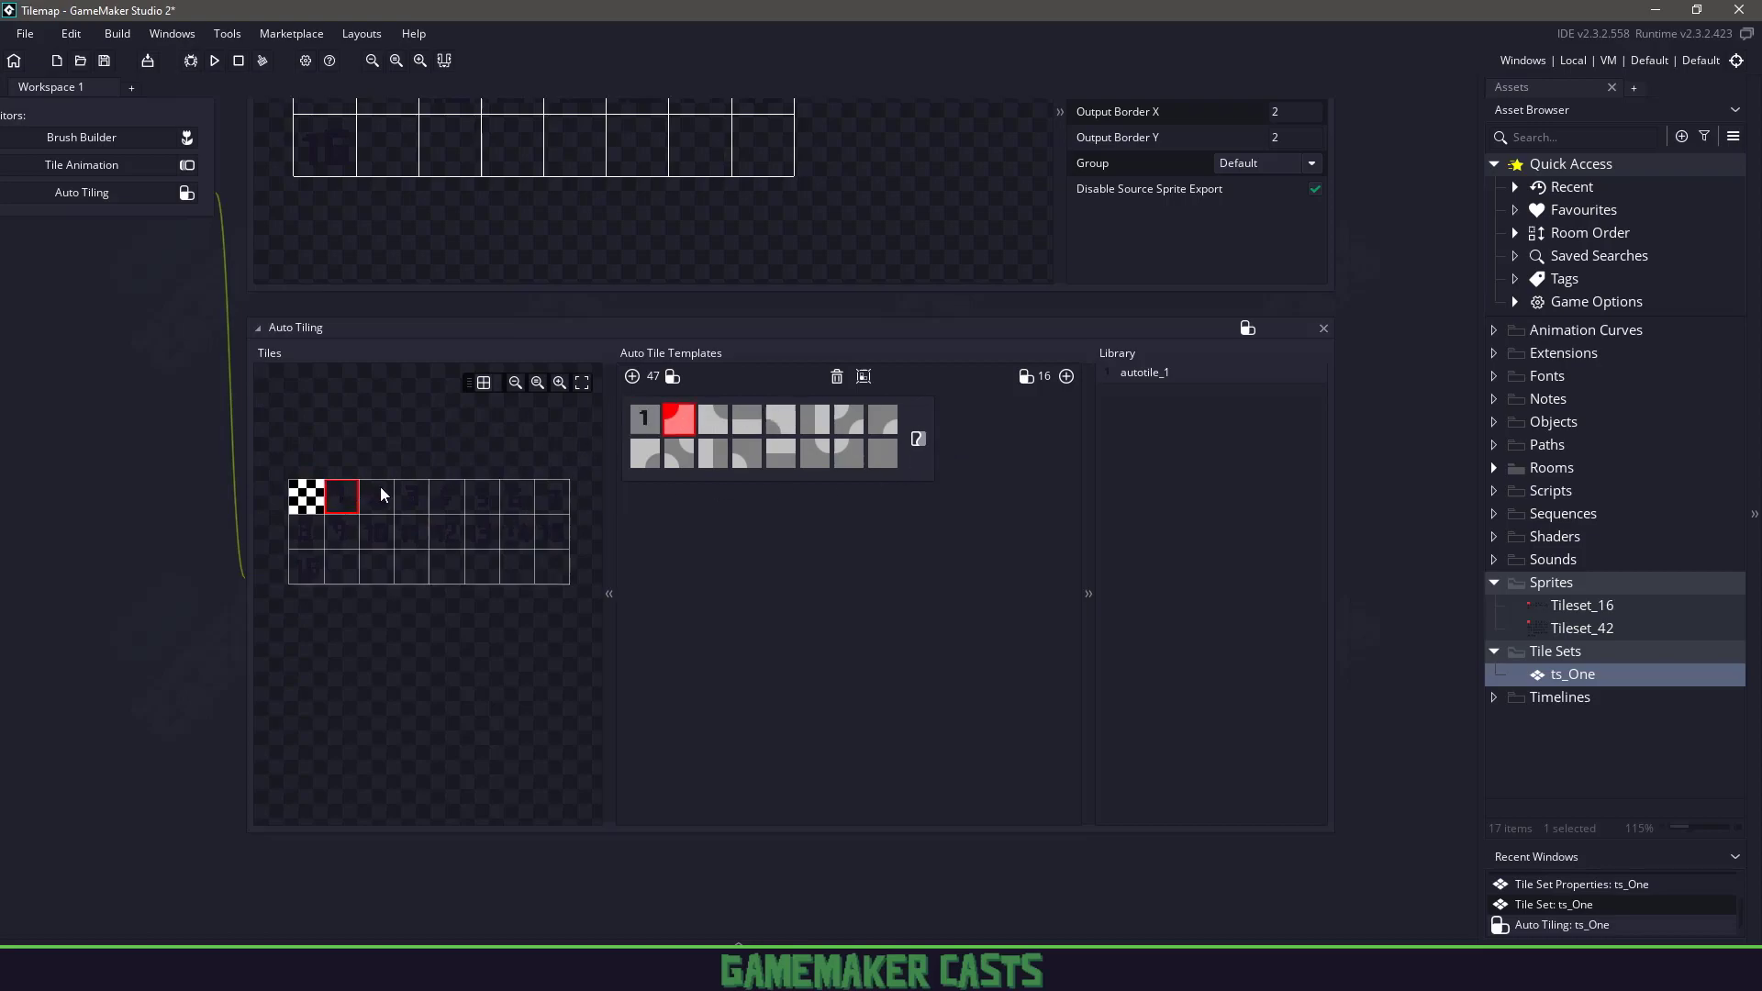
pyautogui.click(376, 504)
pyautogui.click(411, 504)
pyautogui.click(446, 504)
pyautogui.click(483, 504)
pyautogui.click(518, 500)
pyautogui.click(552, 501)
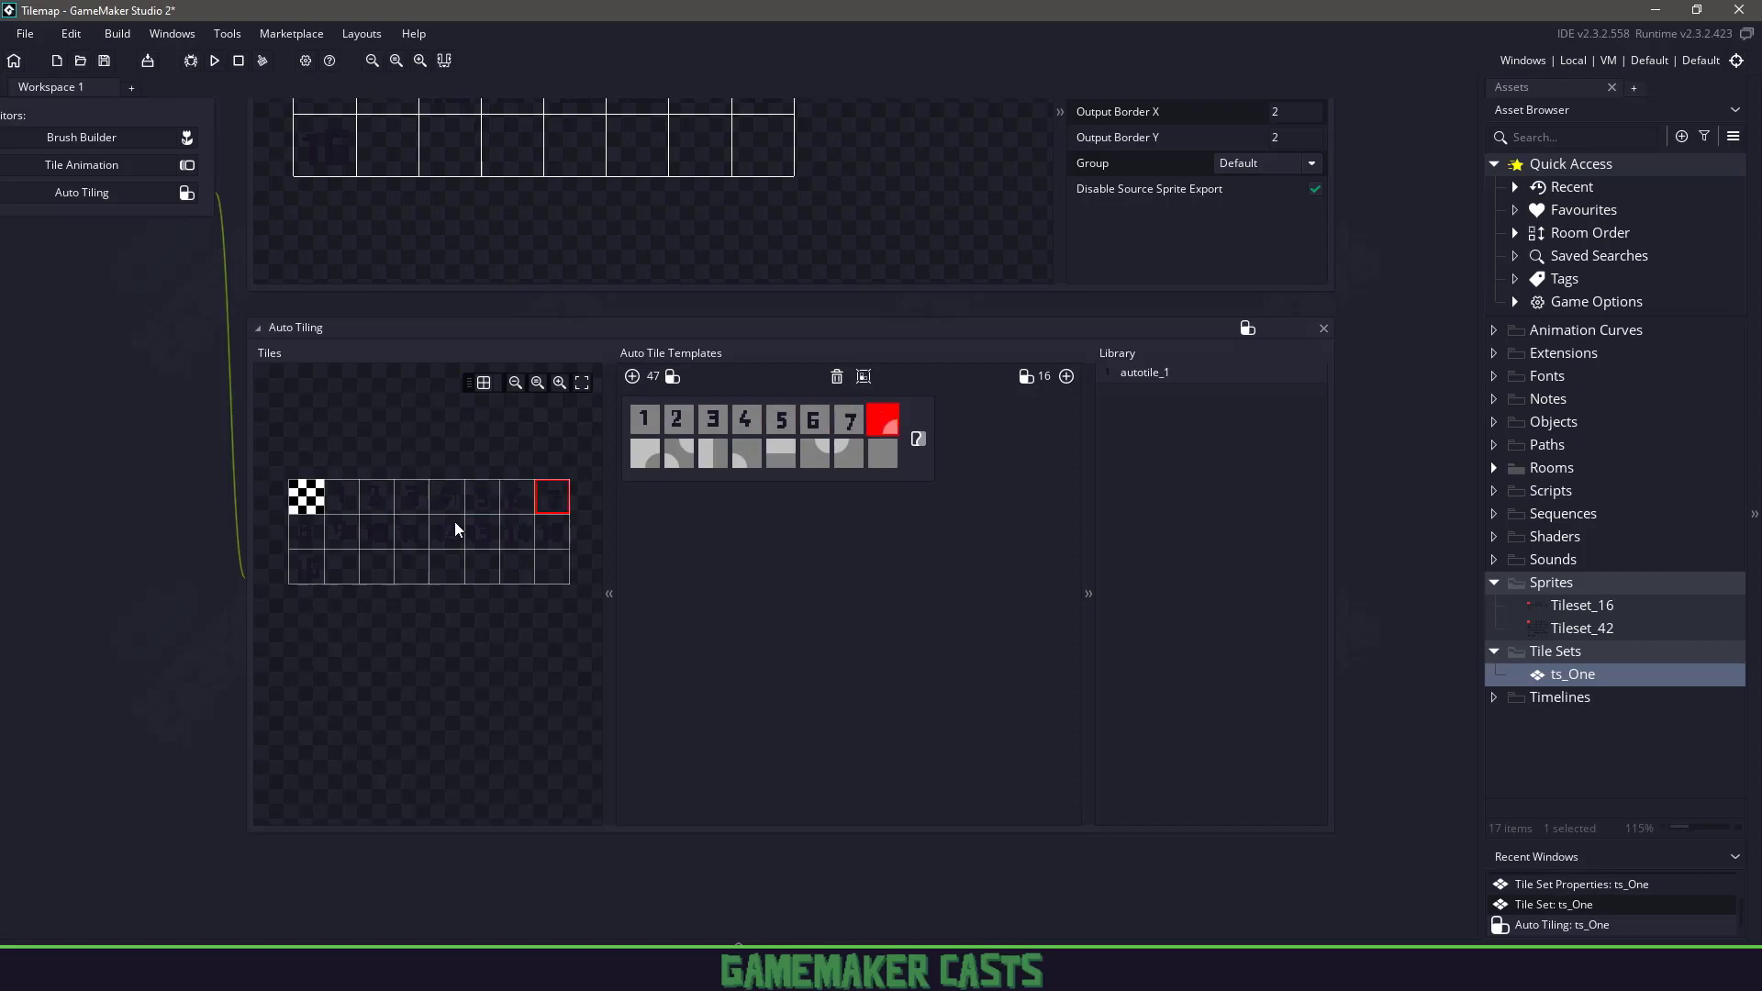
pyautogui.click(305, 533)
pyautogui.click(341, 533)
pyautogui.click(378, 534)
pyautogui.click(413, 534)
pyautogui.click(447, 534)
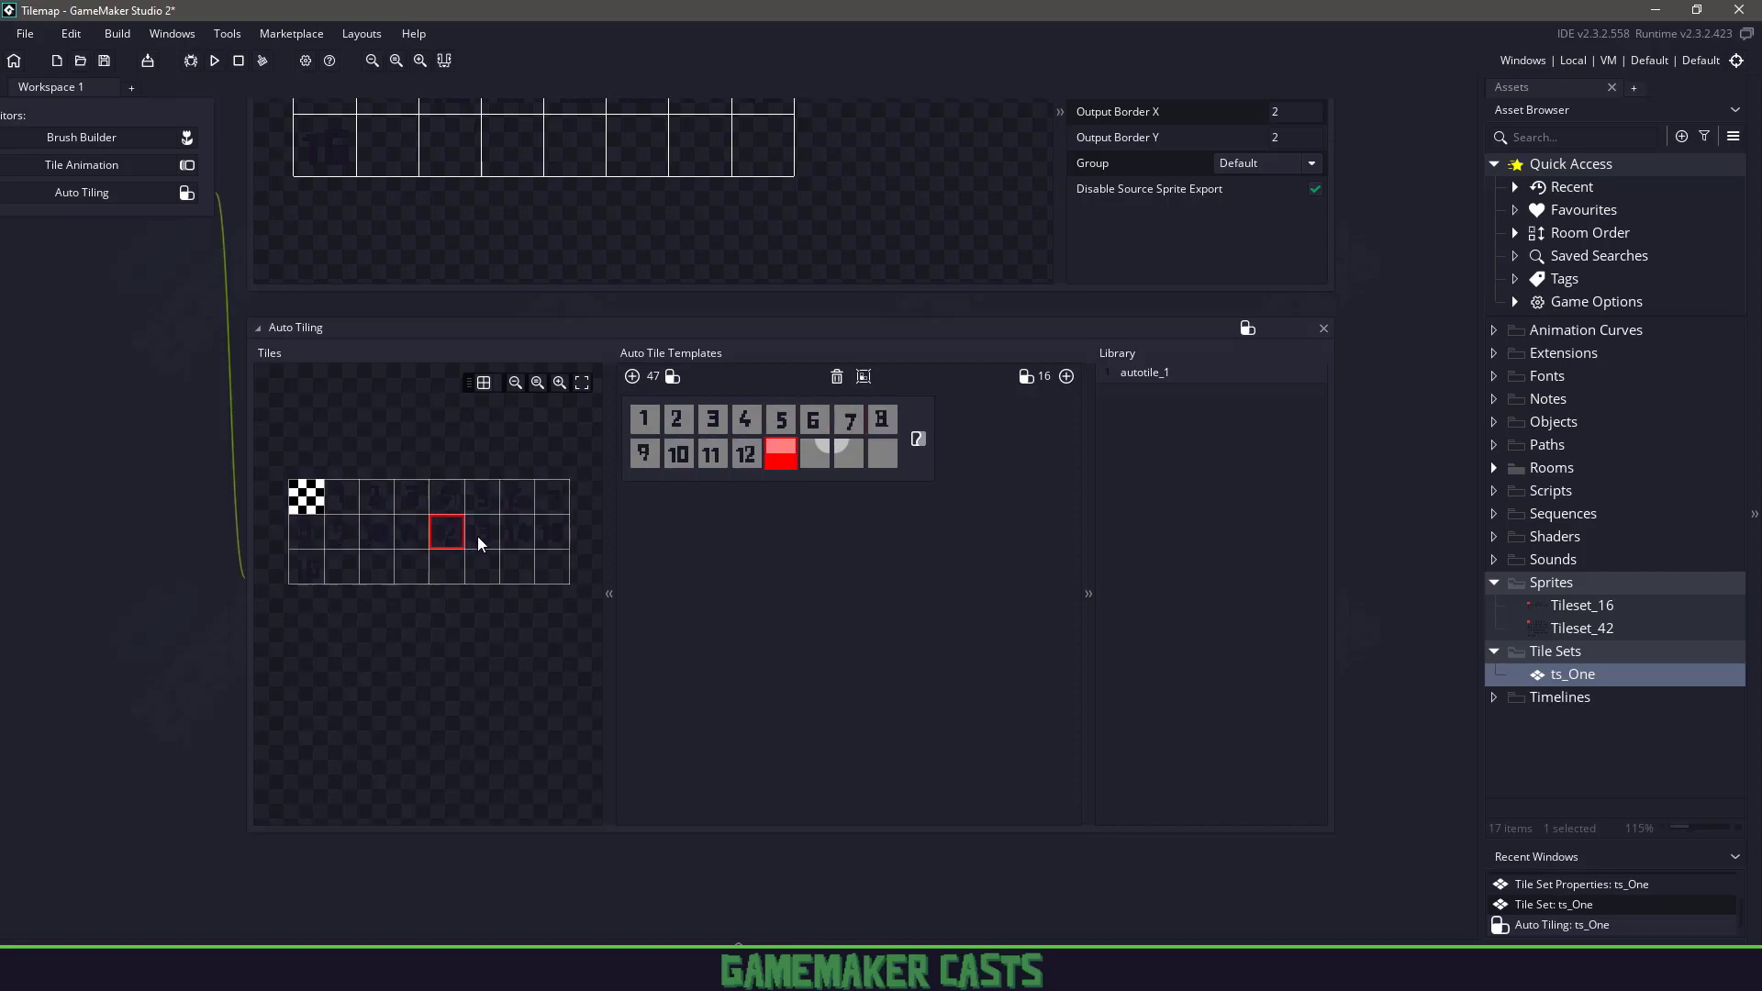
pyautogui.click(482, 534)
pyautogui.click(517, 534)
pyautogui.click(552, 534)
pyautogui.click(306, 567)
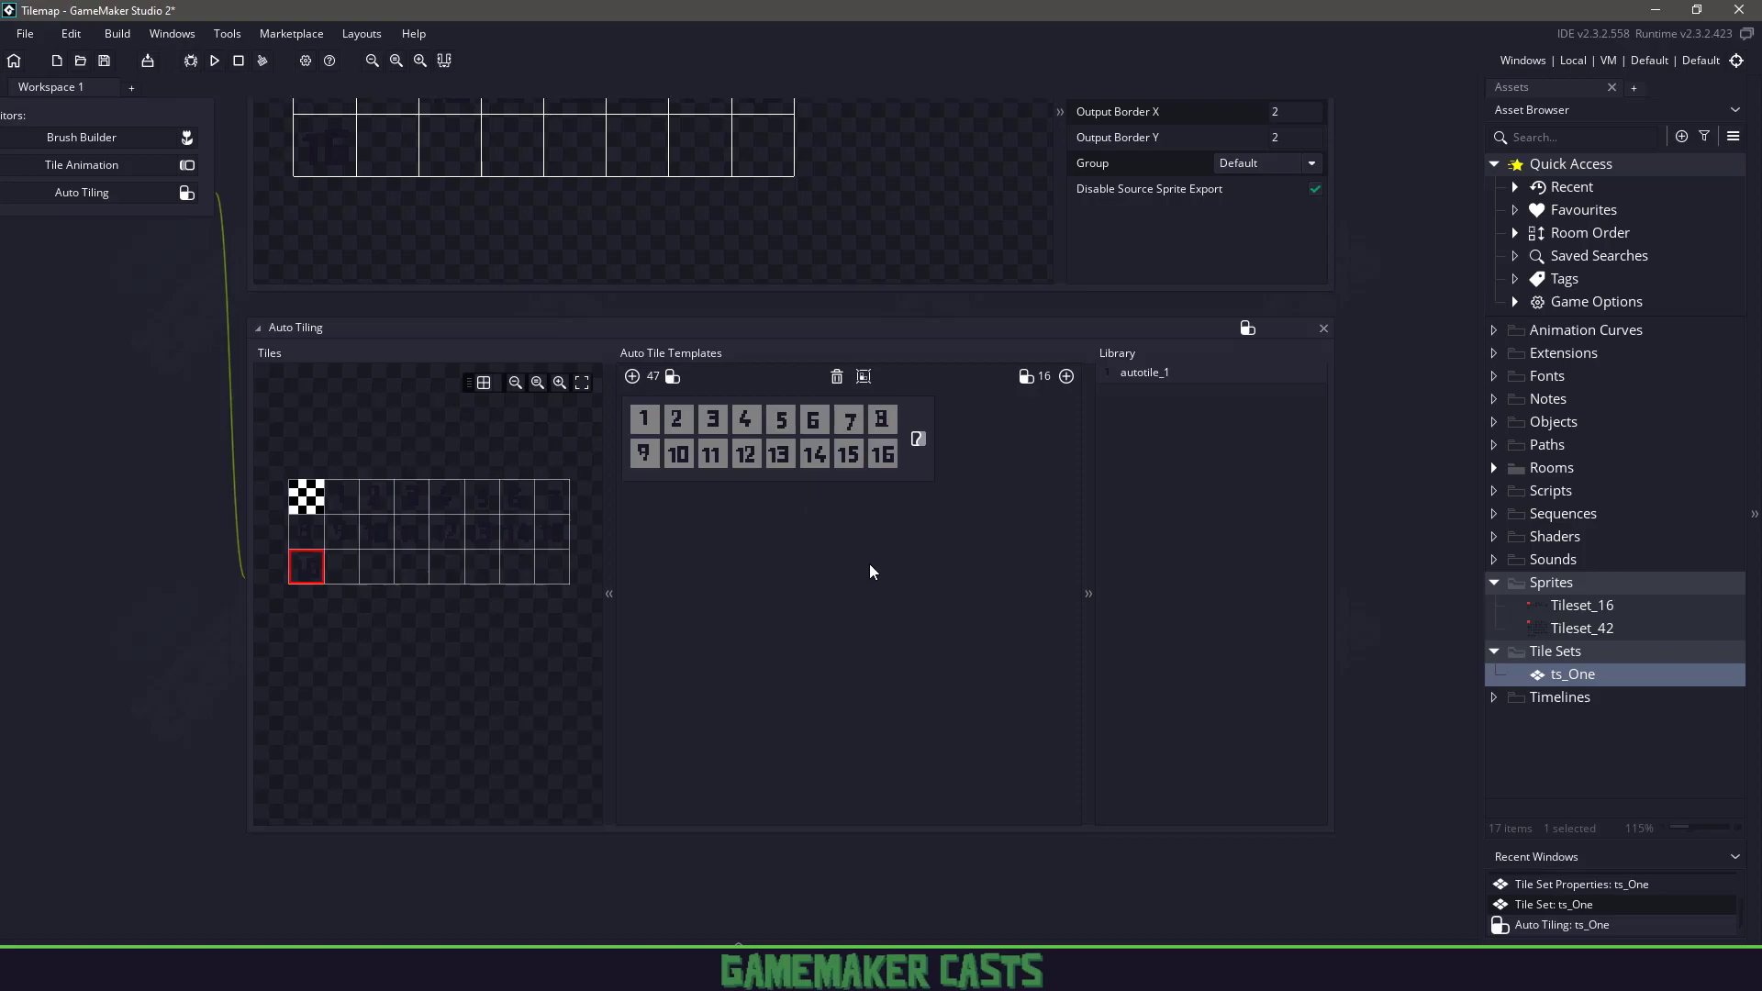
# Close the ts_One tile set editor and open Room1 from the Rooms group.
pyautogui.moveTo(211, 219); pyautogui.dragTo(510, 674, button='middle')
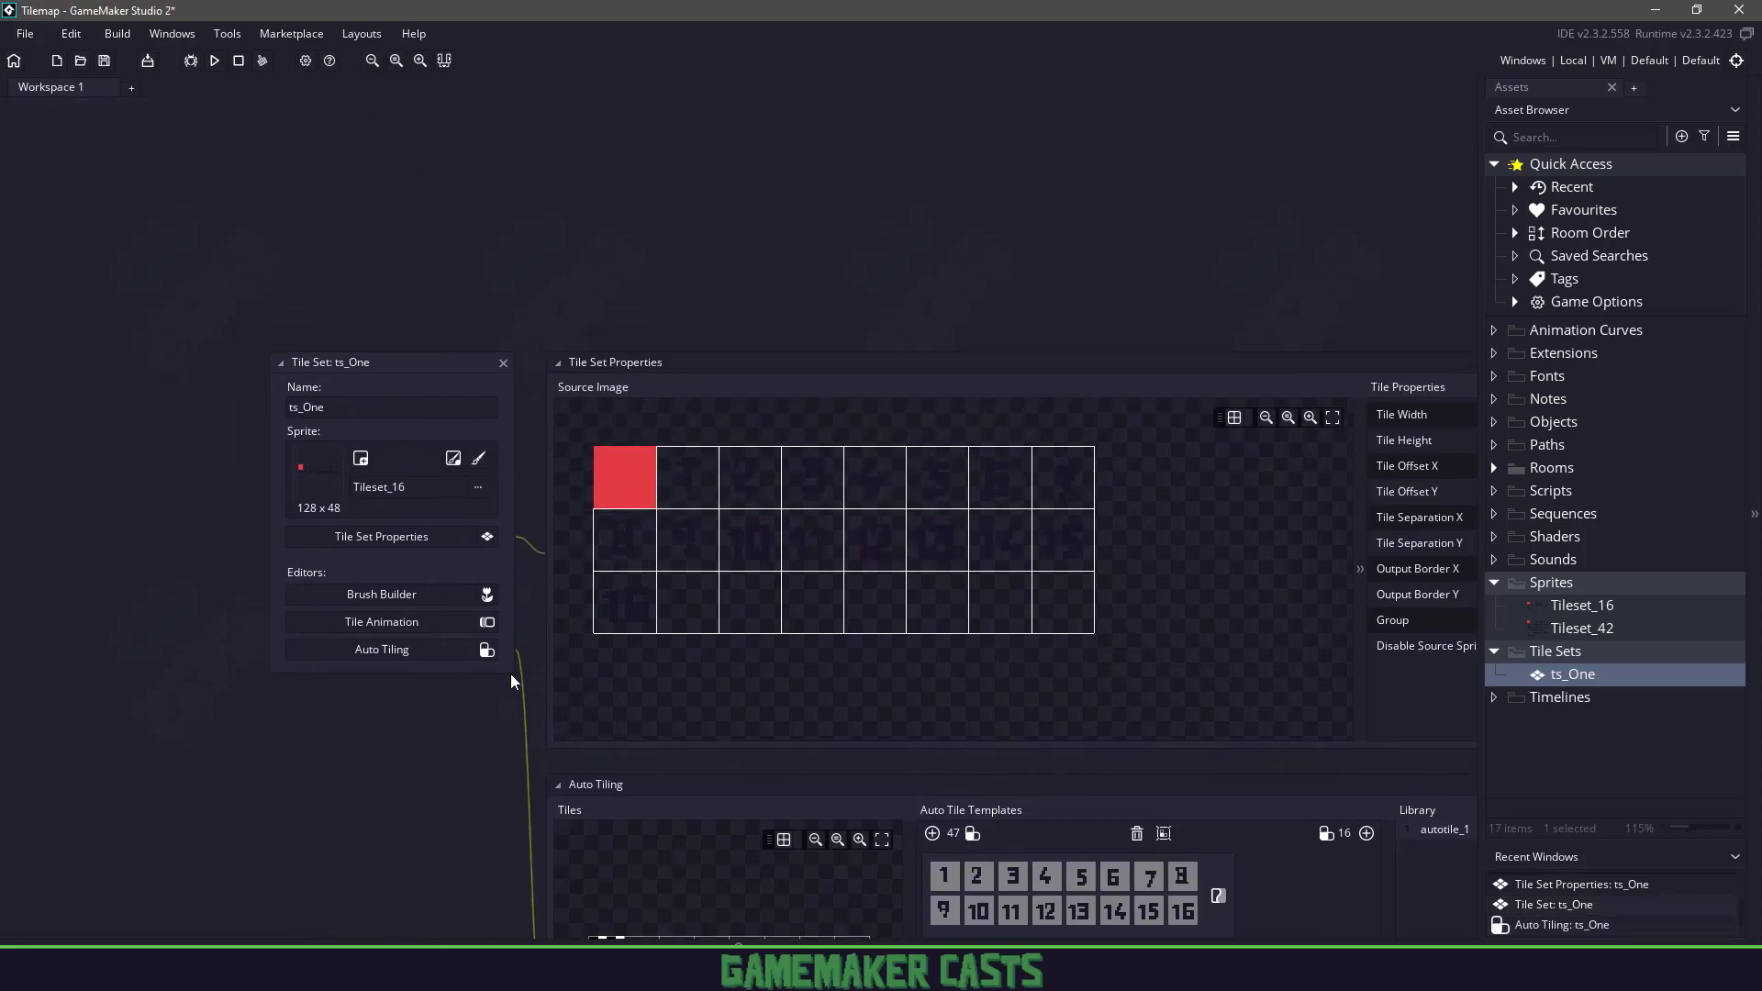
pyautogui.click(497, 362)
pyautogui.click(1495, 467)
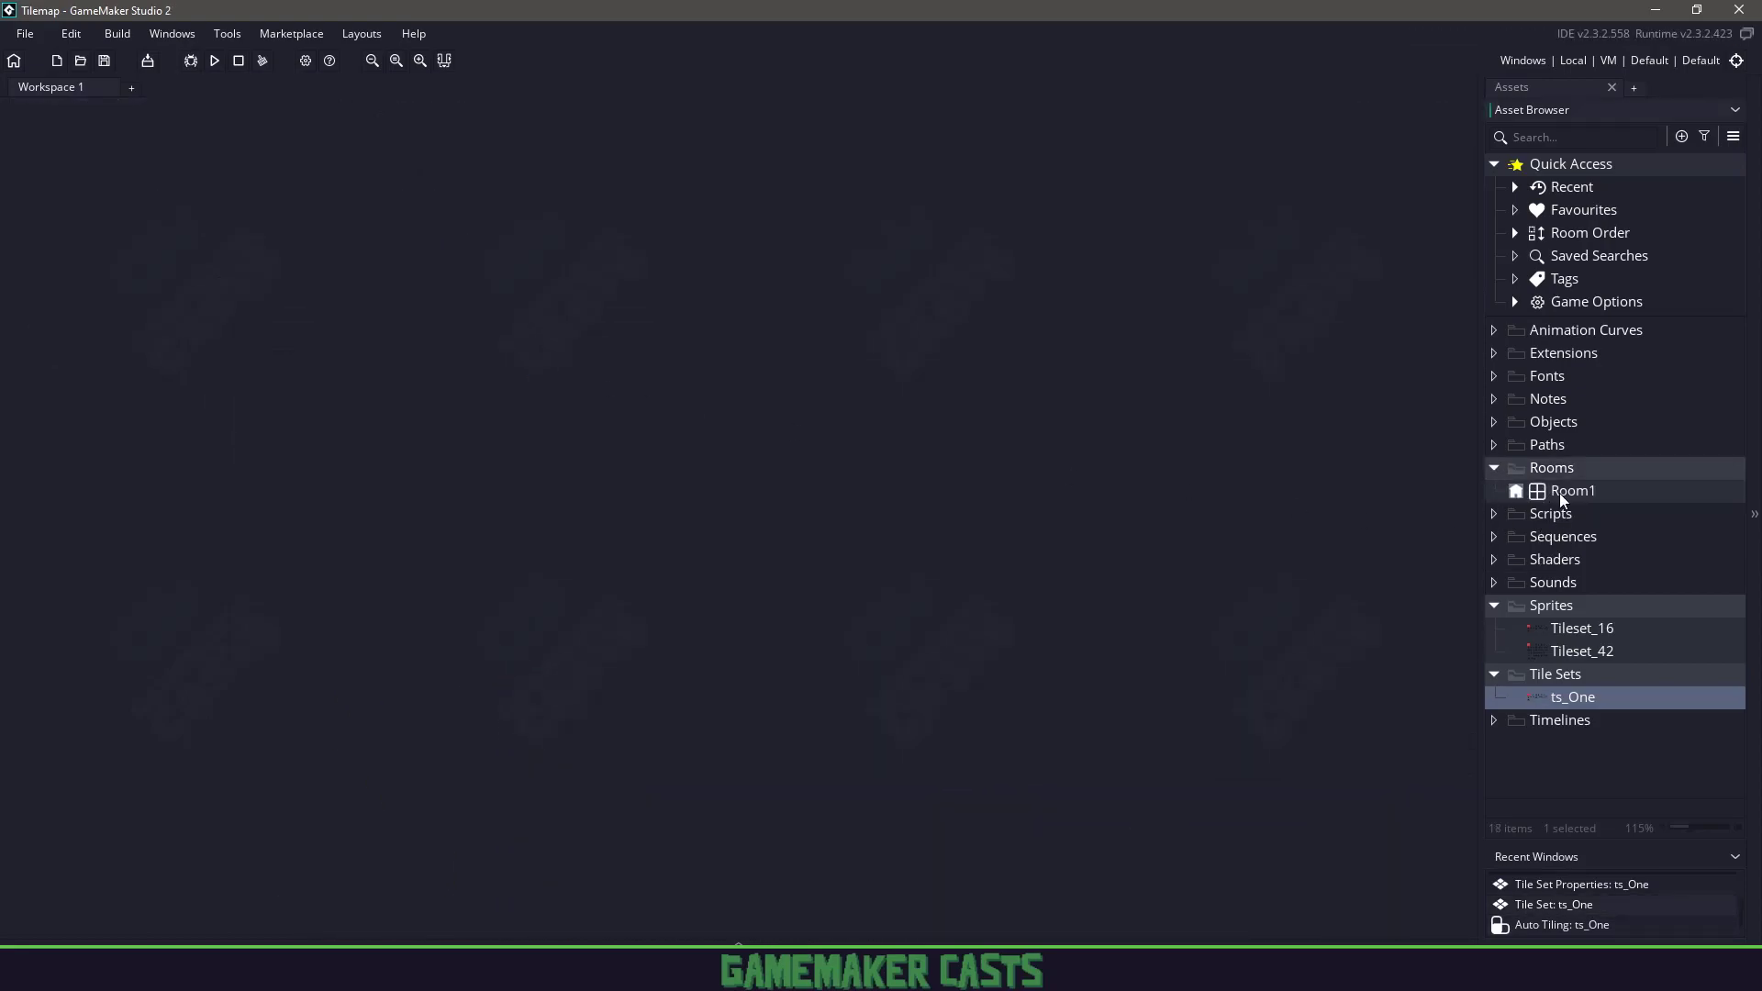
pyautogui.doubleClick(1560, 493)
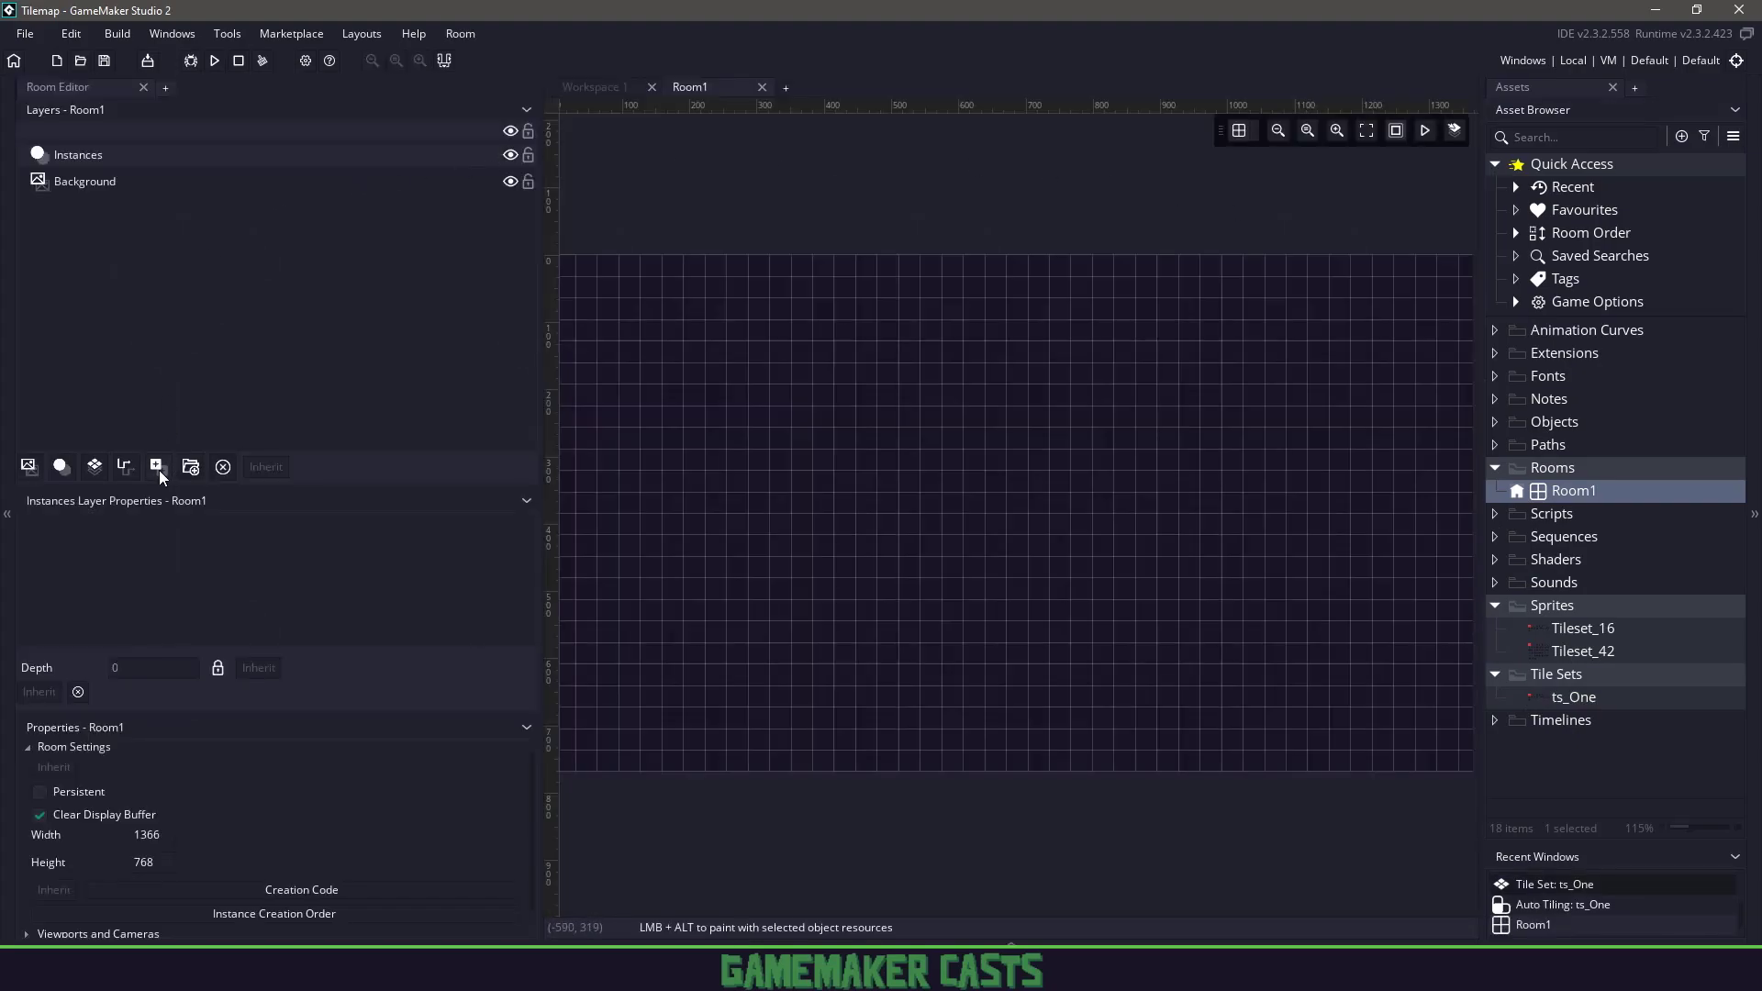
# Add a tile layer to Room1 and assign the ts_One tile set to it.
pyautogui.click(96, 466)
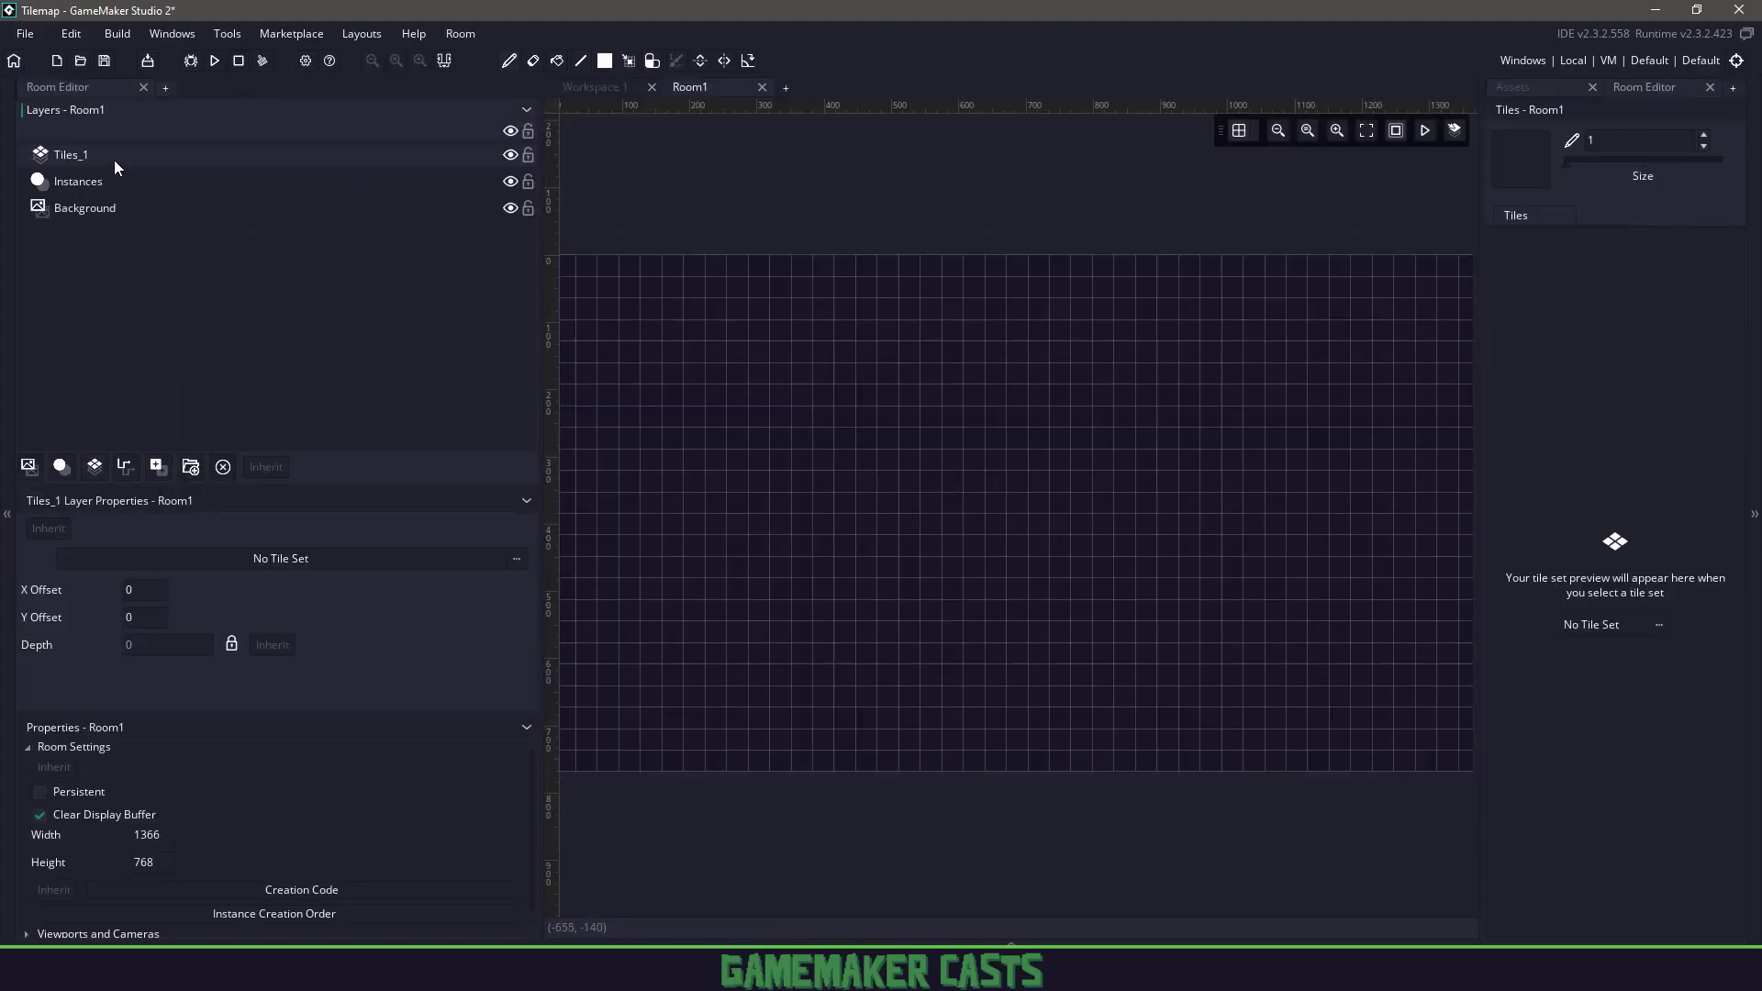
pyautogui.click(1626, 619)
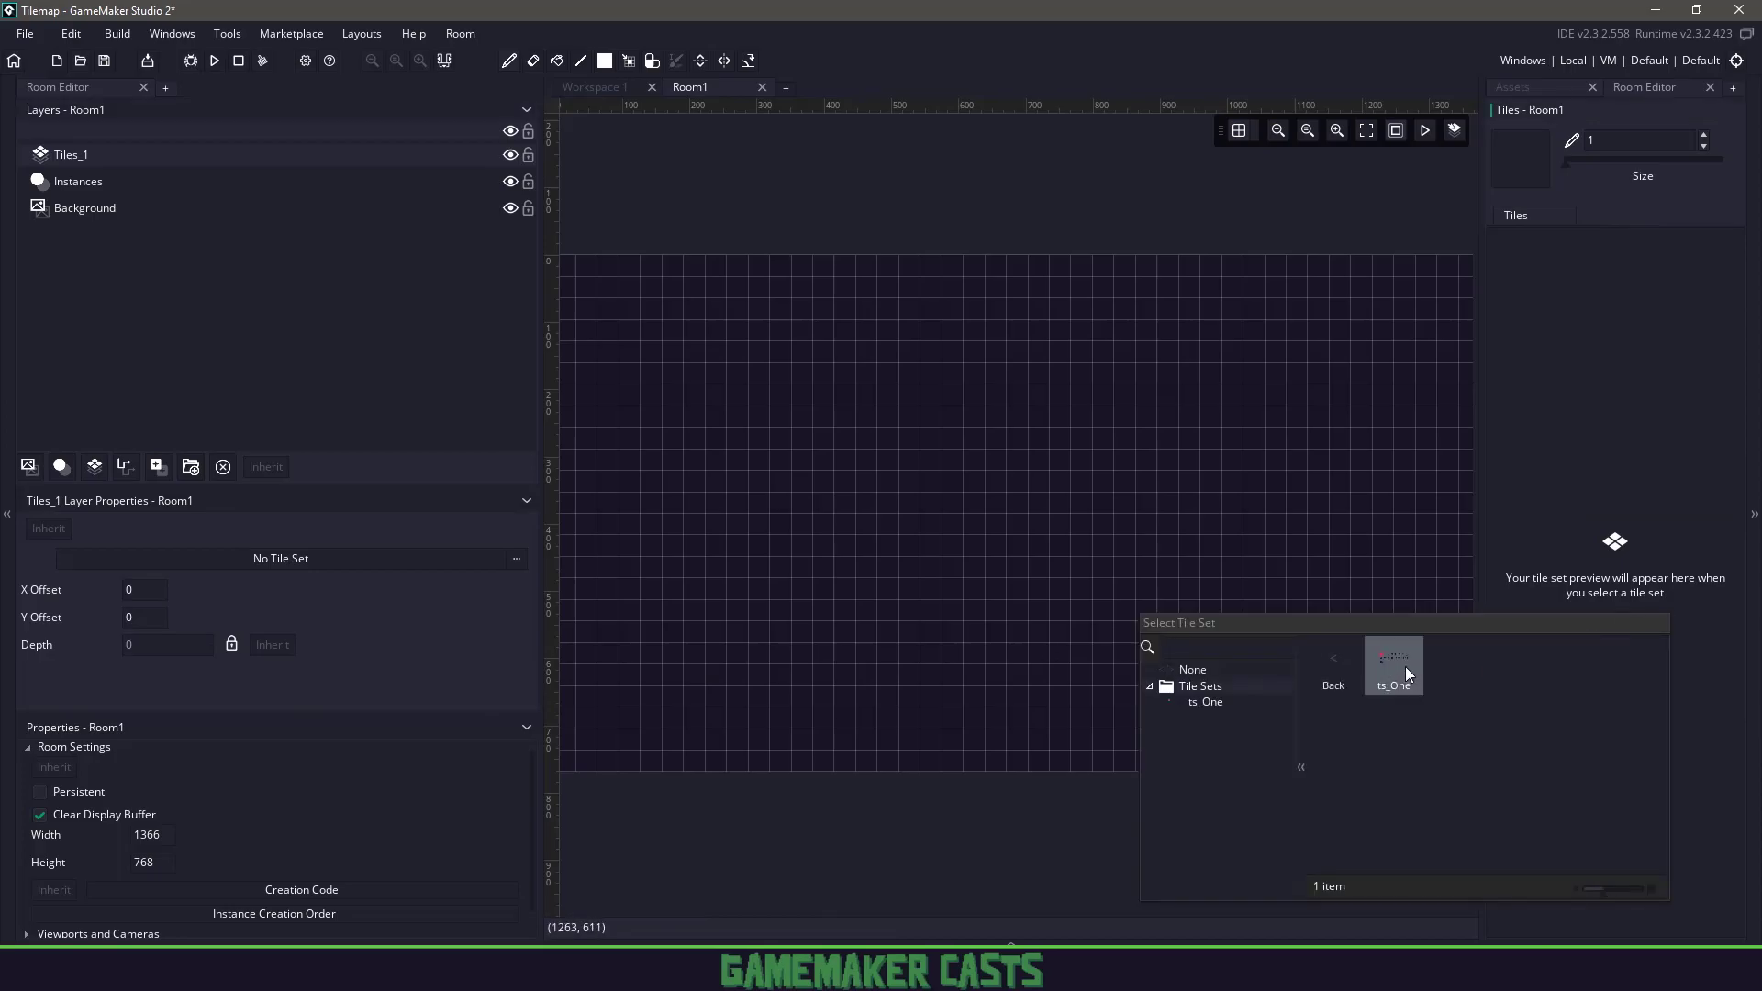
pyautogui.click(1406, 666)
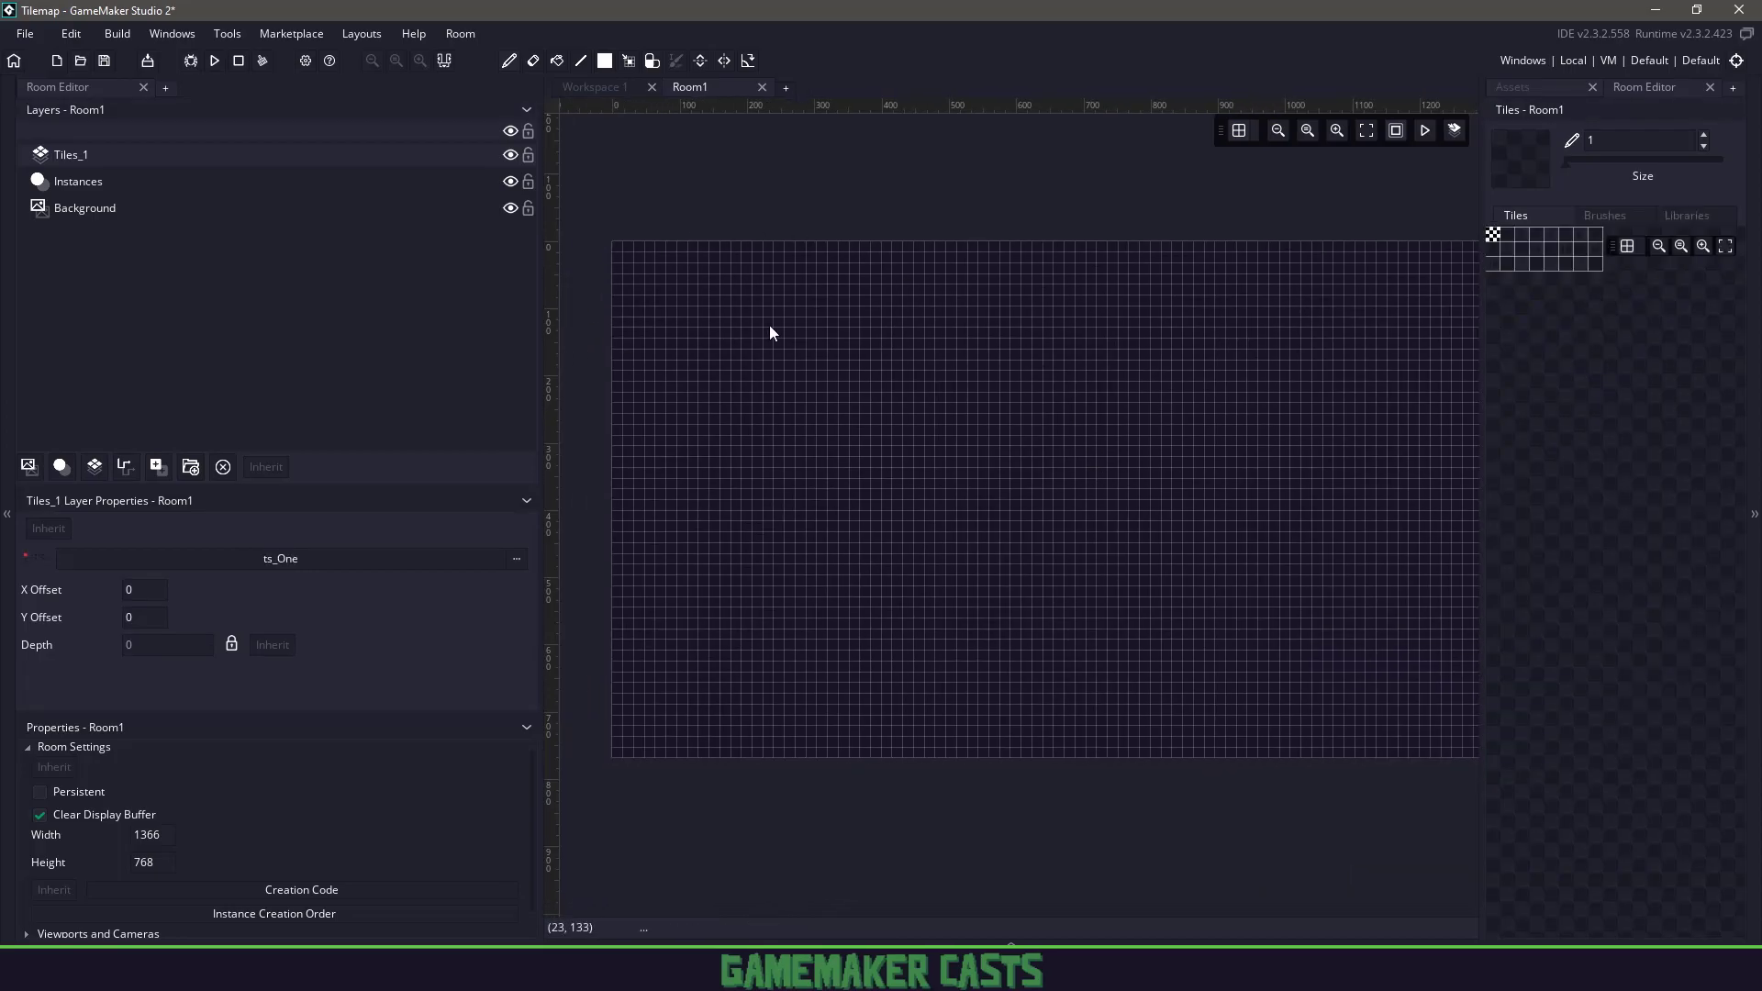
# Switch to the auto tile brush for painting on the Tiles_1 layer.
pyautogui.keyDown('ctrl'); pyautogui.scroll(5, 1055, 417); pyautogui.keyUp('ctrl')
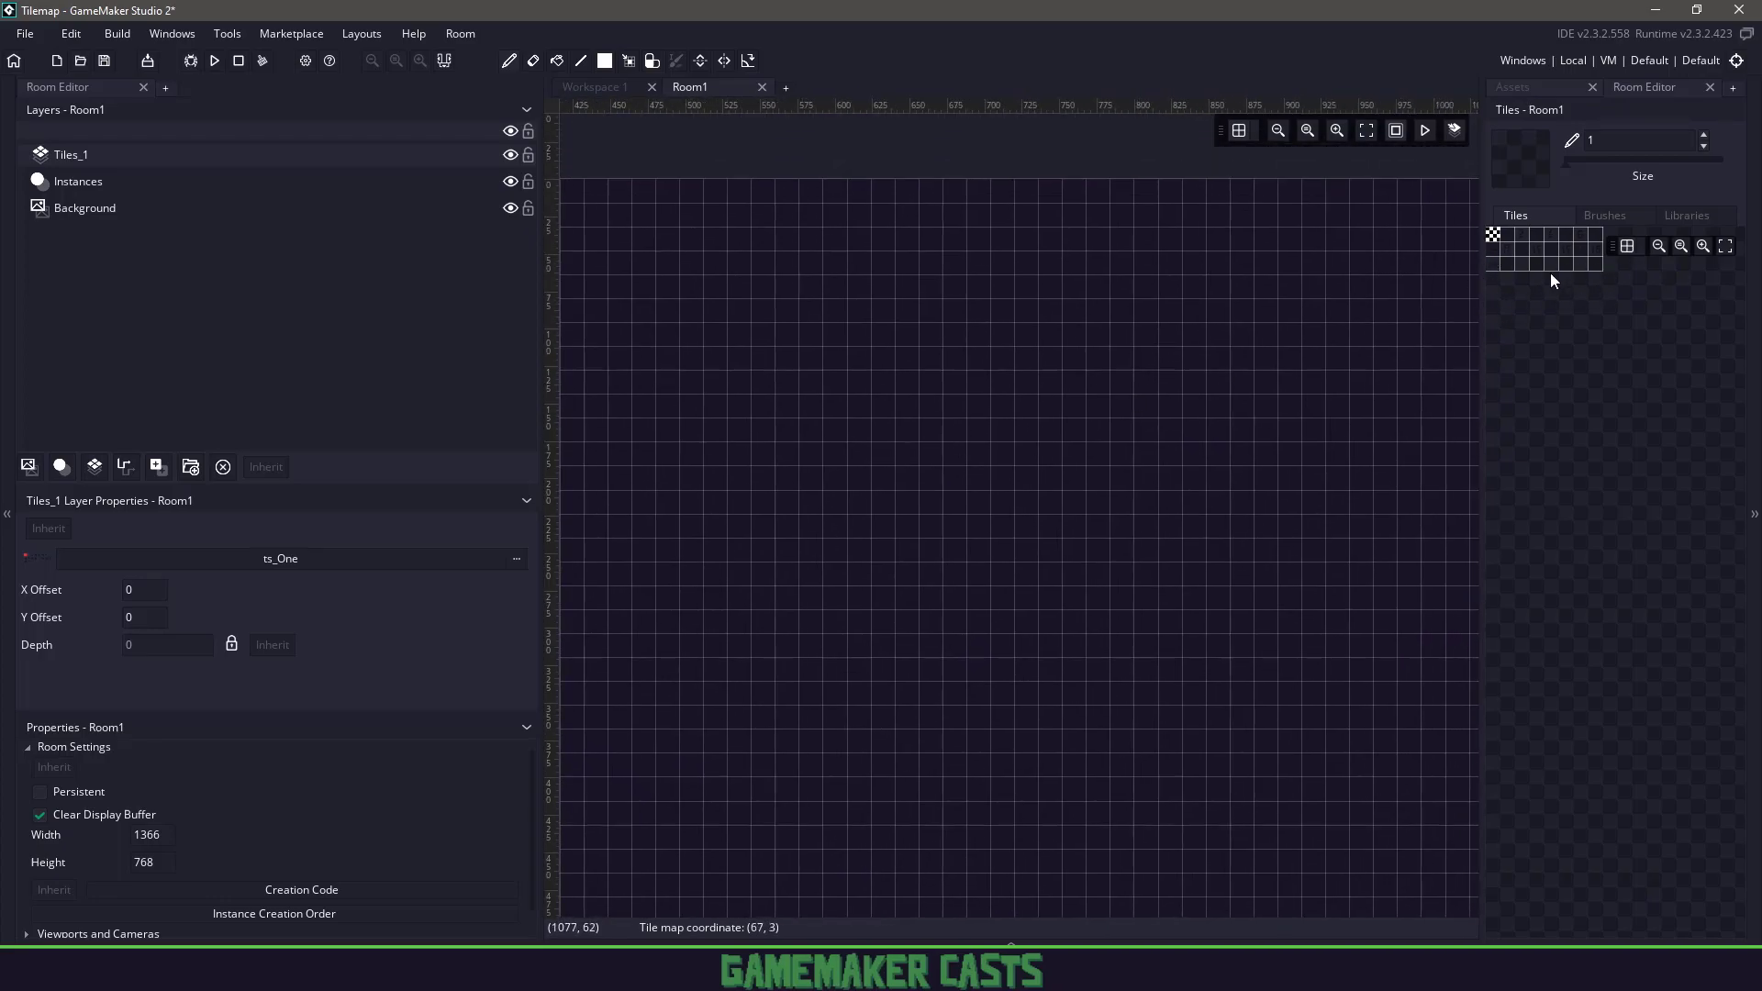
pyautogui.moveTo(698, 257); pyautogui.dragTo(833, 341, button='middle')
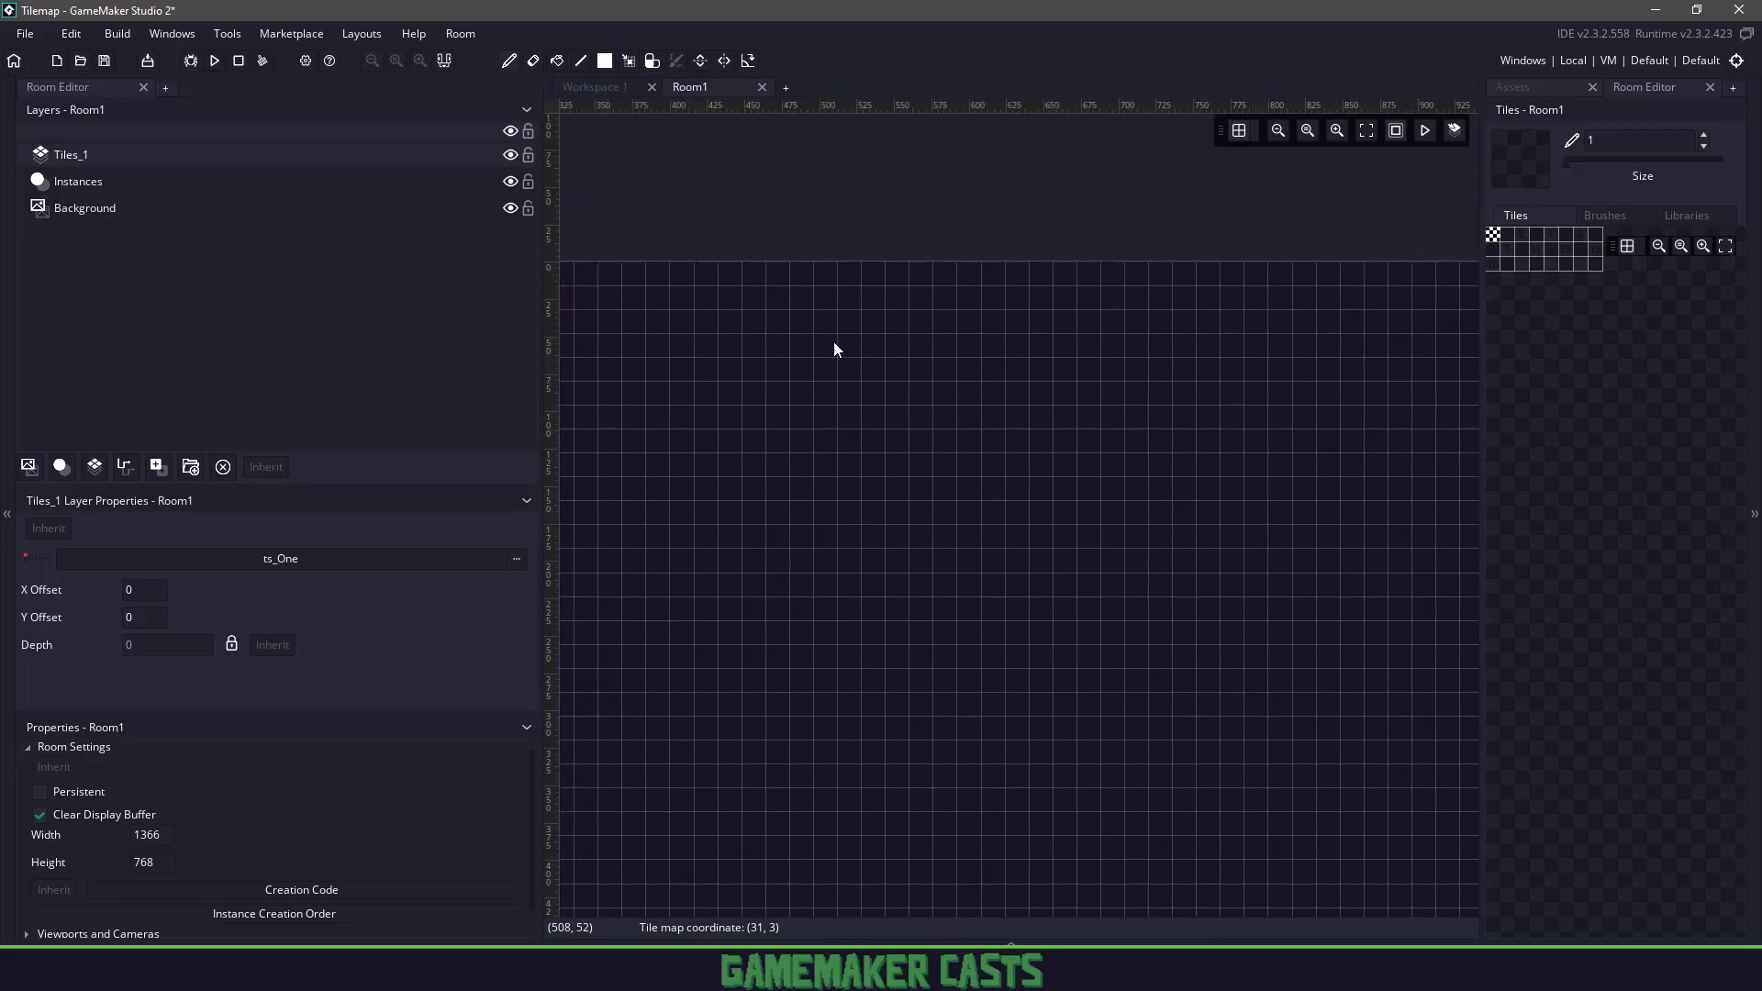
pyautogui.click(652, 60)
pyautogui.keyDown('ctrl'); pyautogui.scroll(3, 898, 437); pyautogui.keyUp('ctrl')
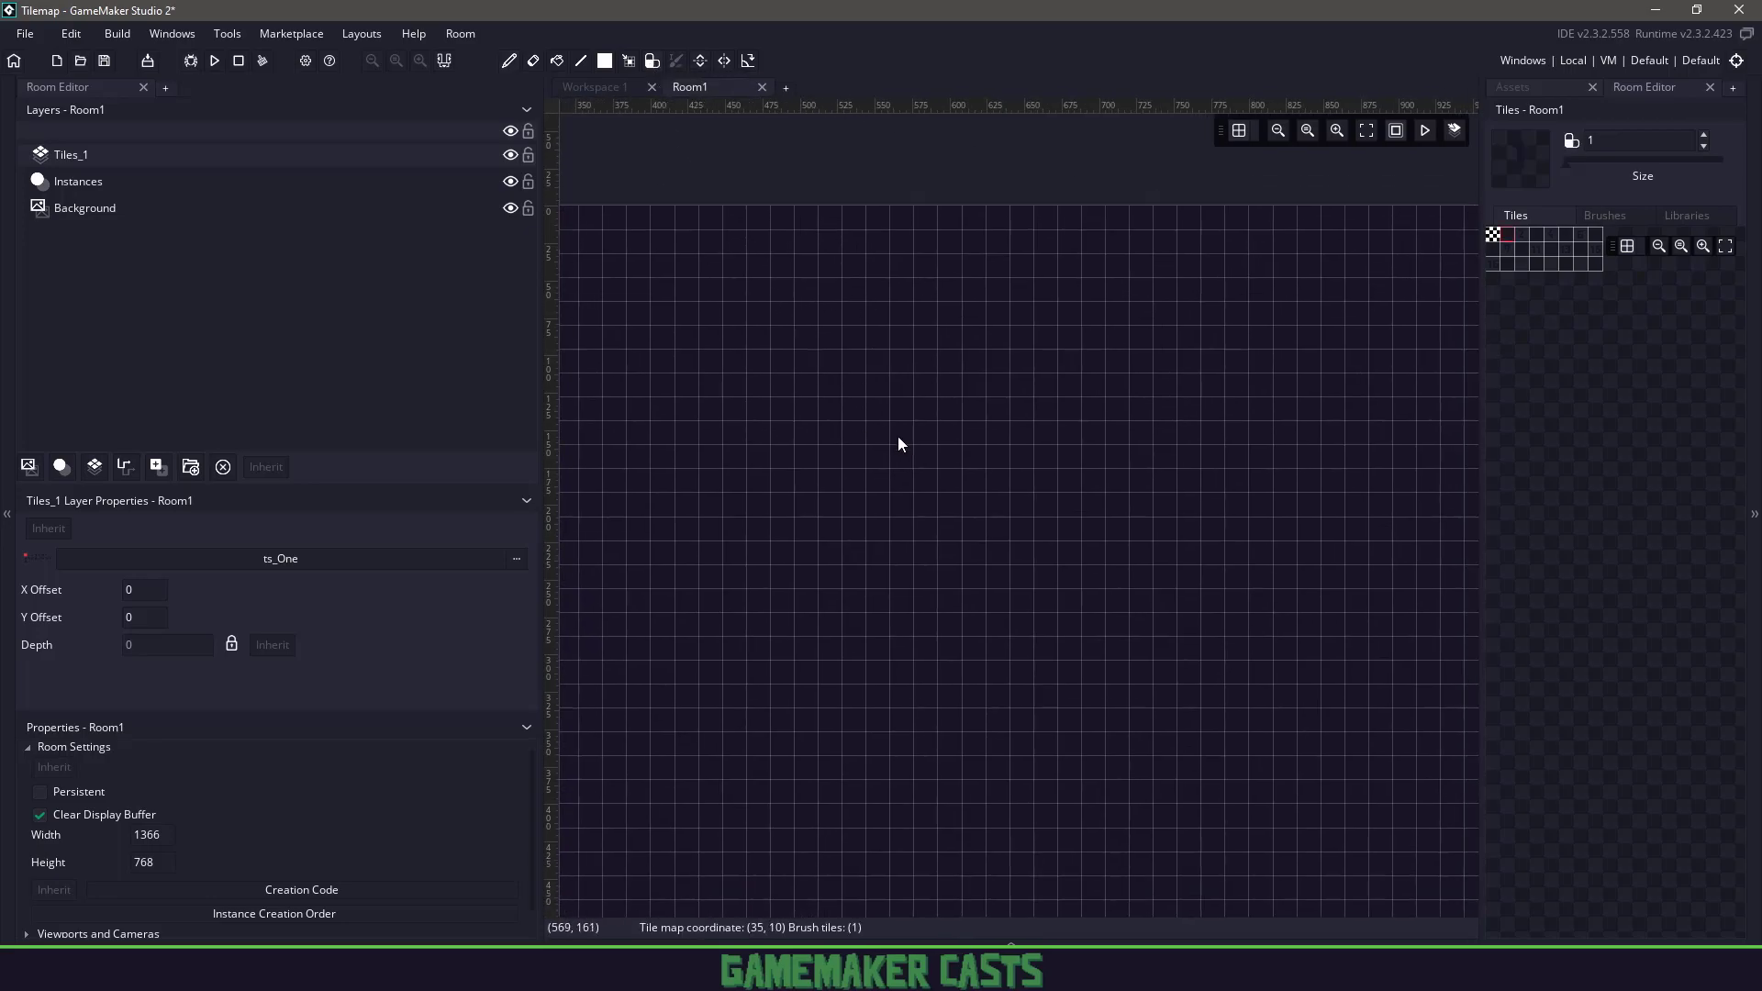
# Set the colour of Room1's Background layer to light grey E0E4E5.
pyautogui.click(75, 209)
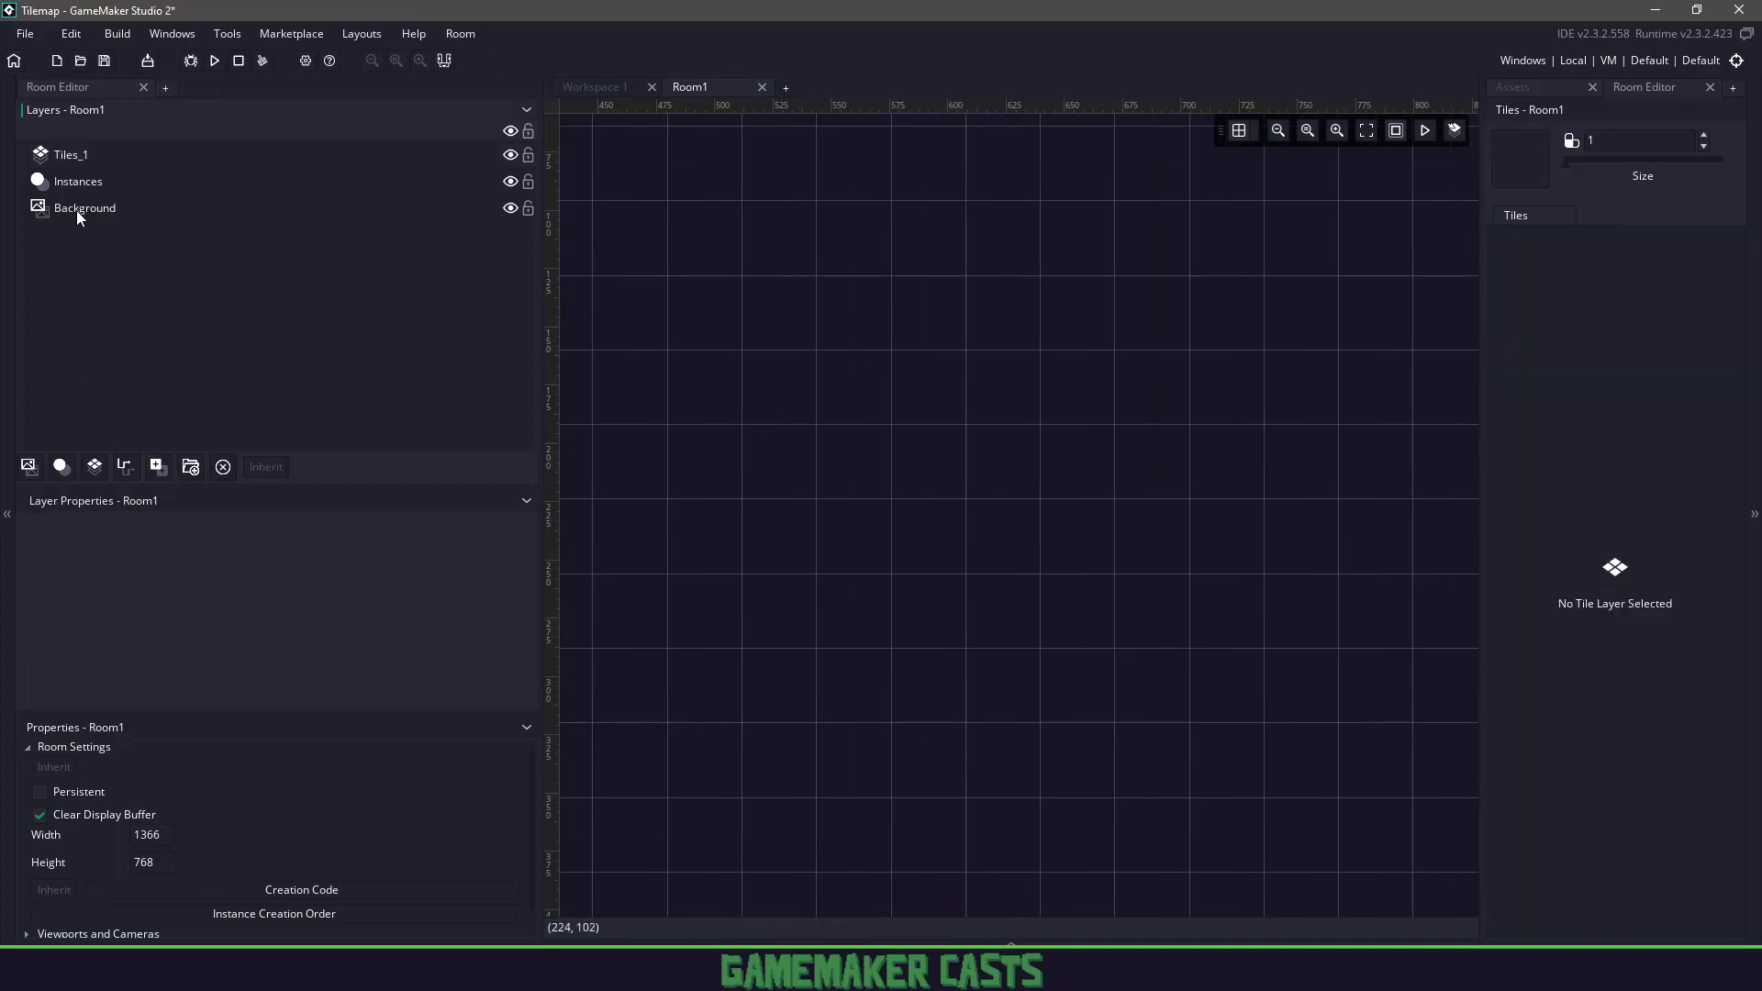
pyautogui.click(232, 588)
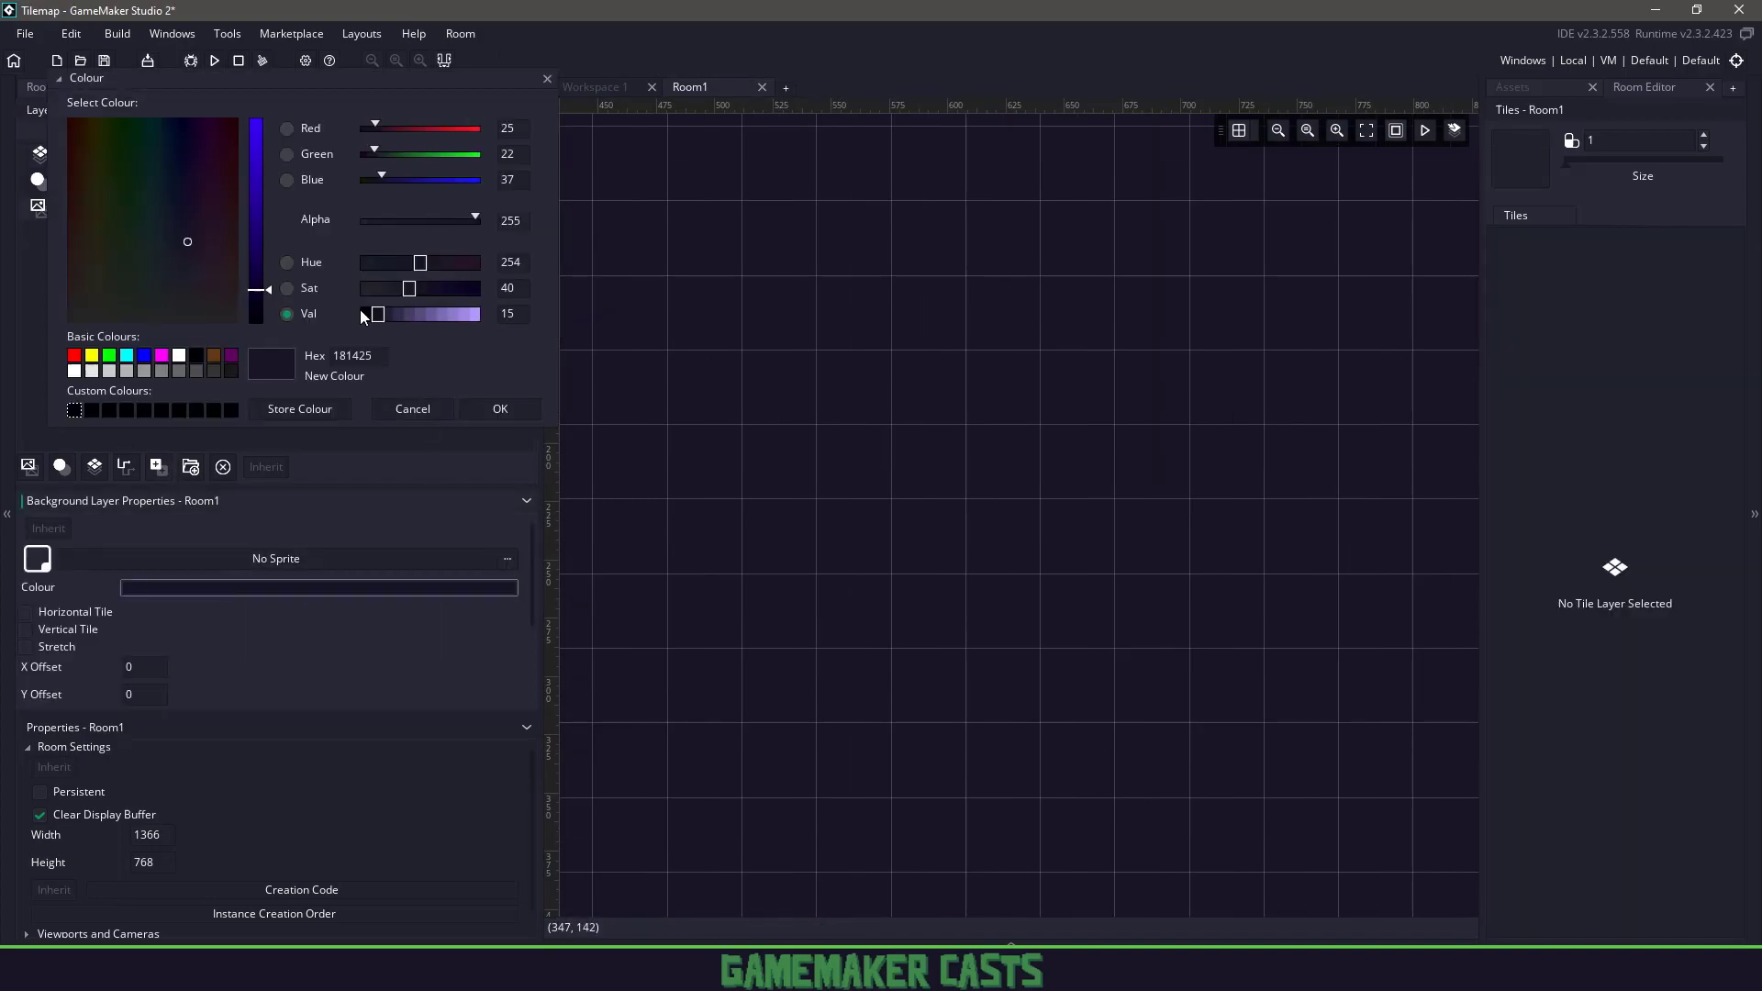
pyautogui.moveTo(363, 315); pyautogui.dragTo(464, 315)
pyautogui.moveTo(206, 275); pyautogui.dragTo(157, 321)
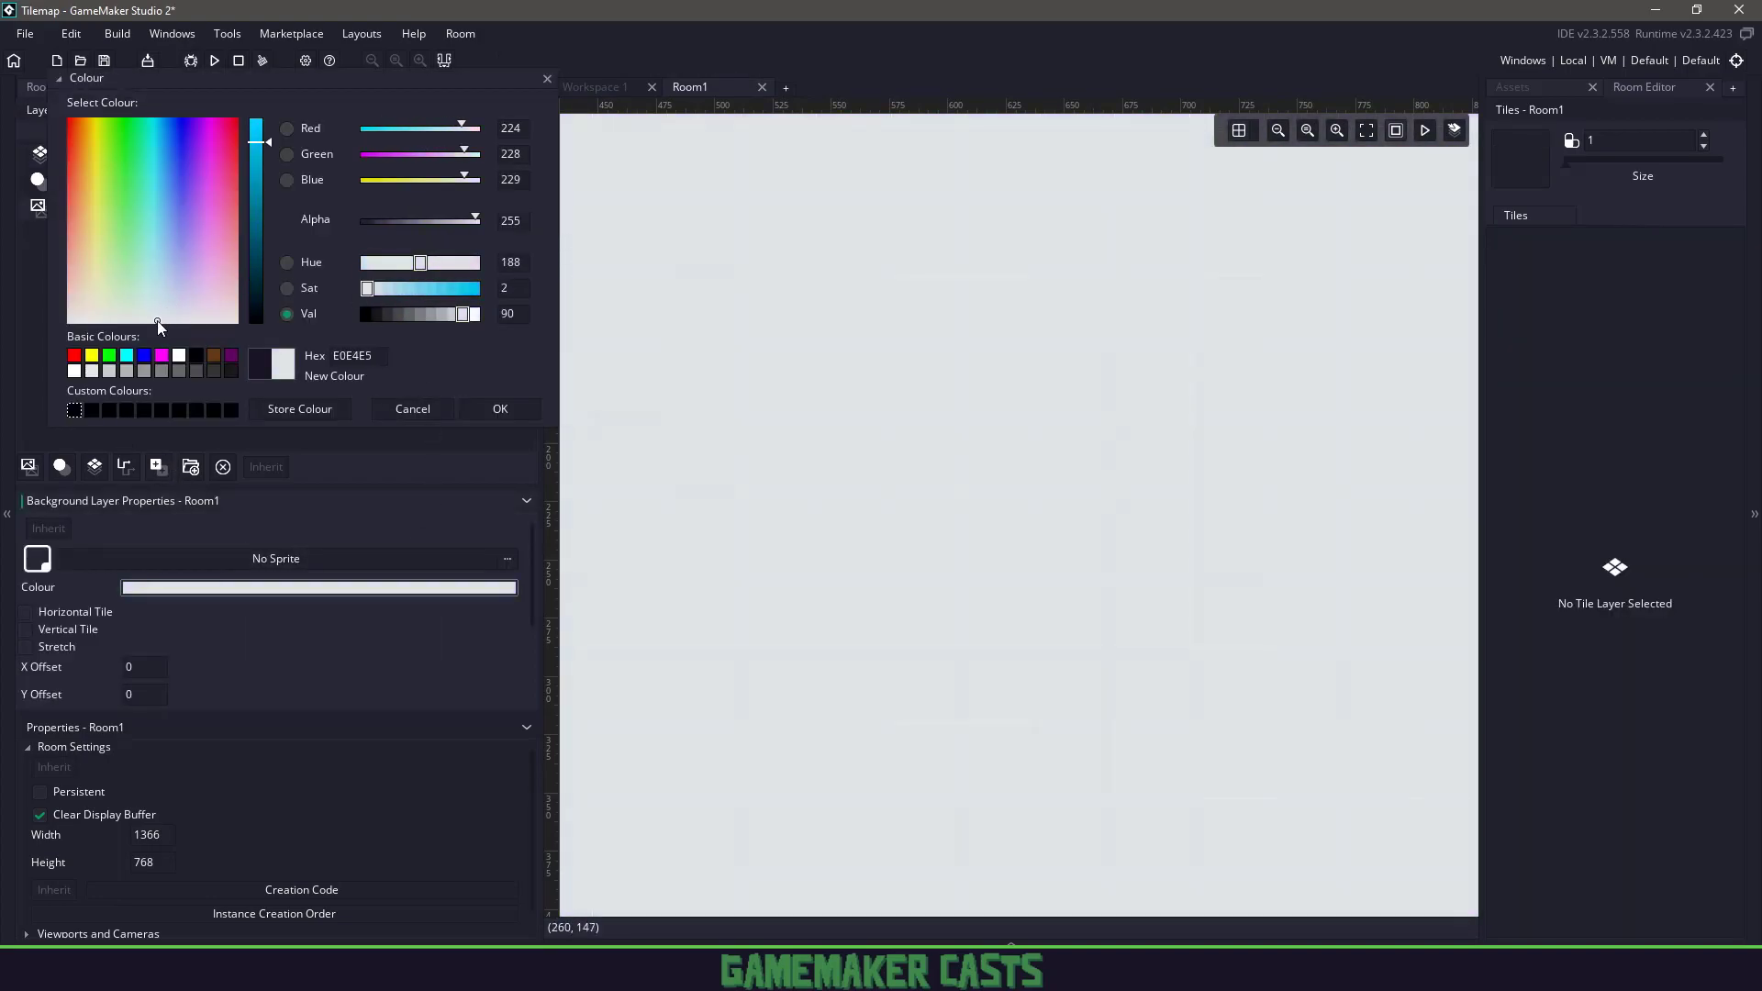
pyautogui.click(500, 410)
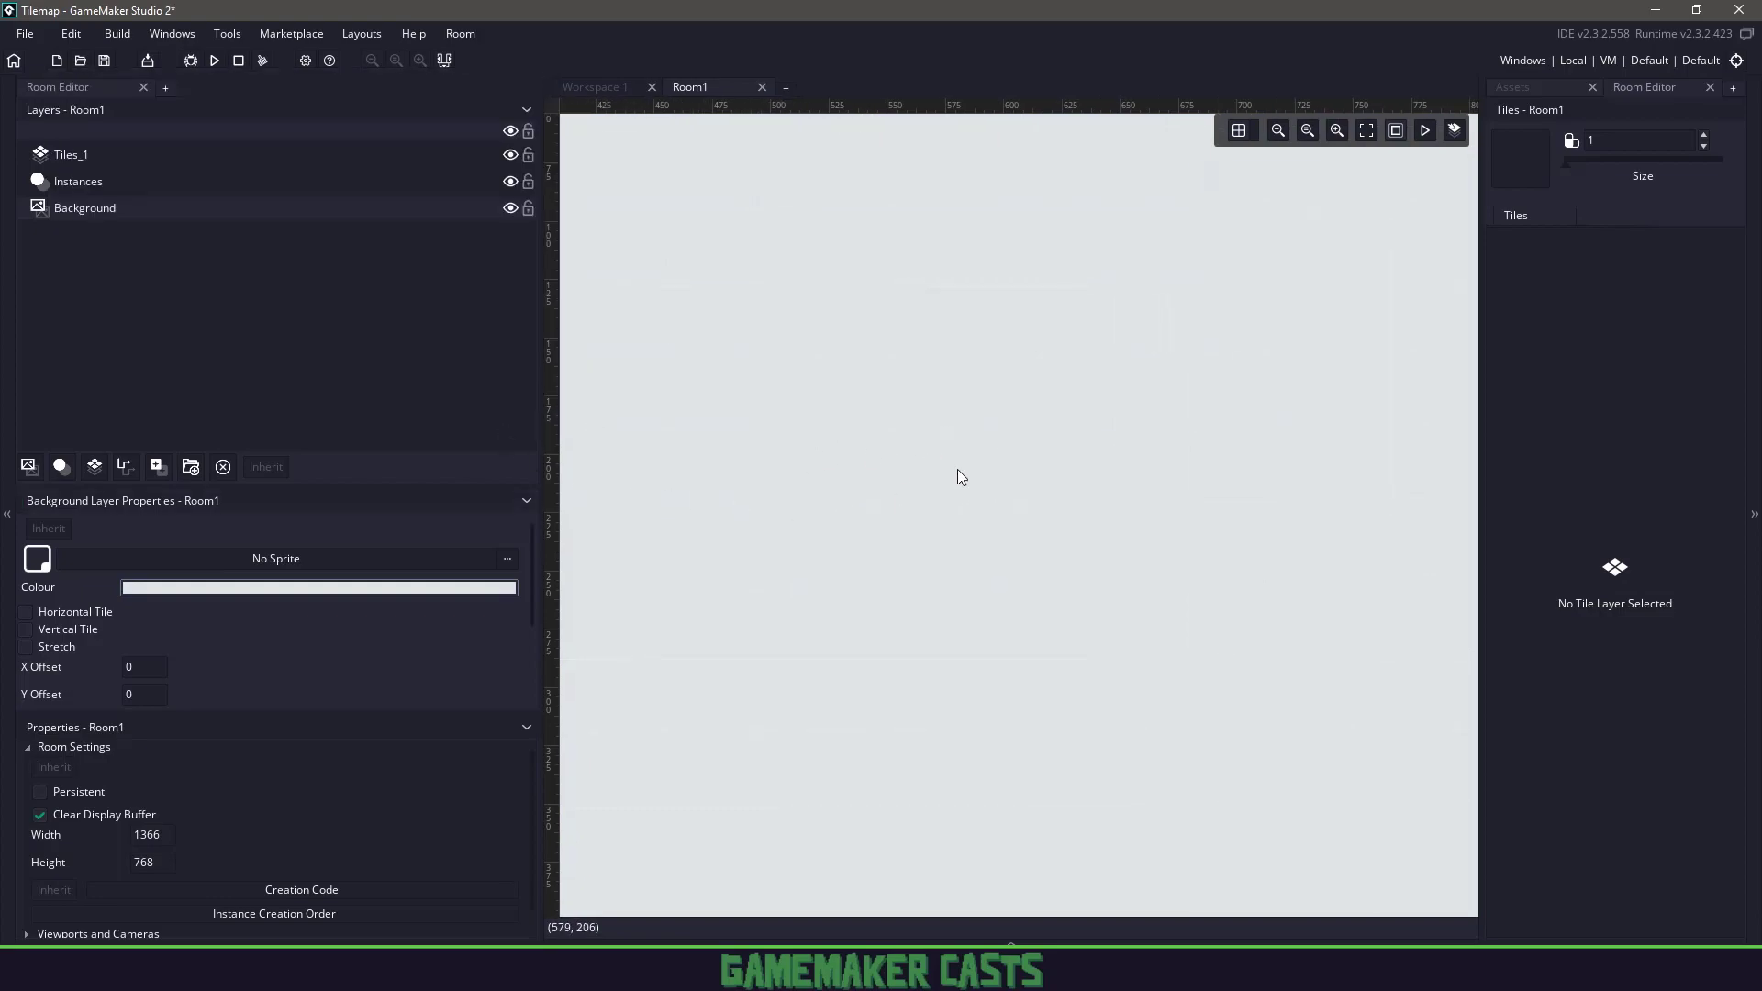
# Select the Tiles_1 layer and paint a rectangular block of auto tiles about 11 by 8 tiles in Room1.
pyautogui.keyDown('ctrl'); pyautogui.scroll(-2, 885, 470); pyautogui.keyUp('ctrl')
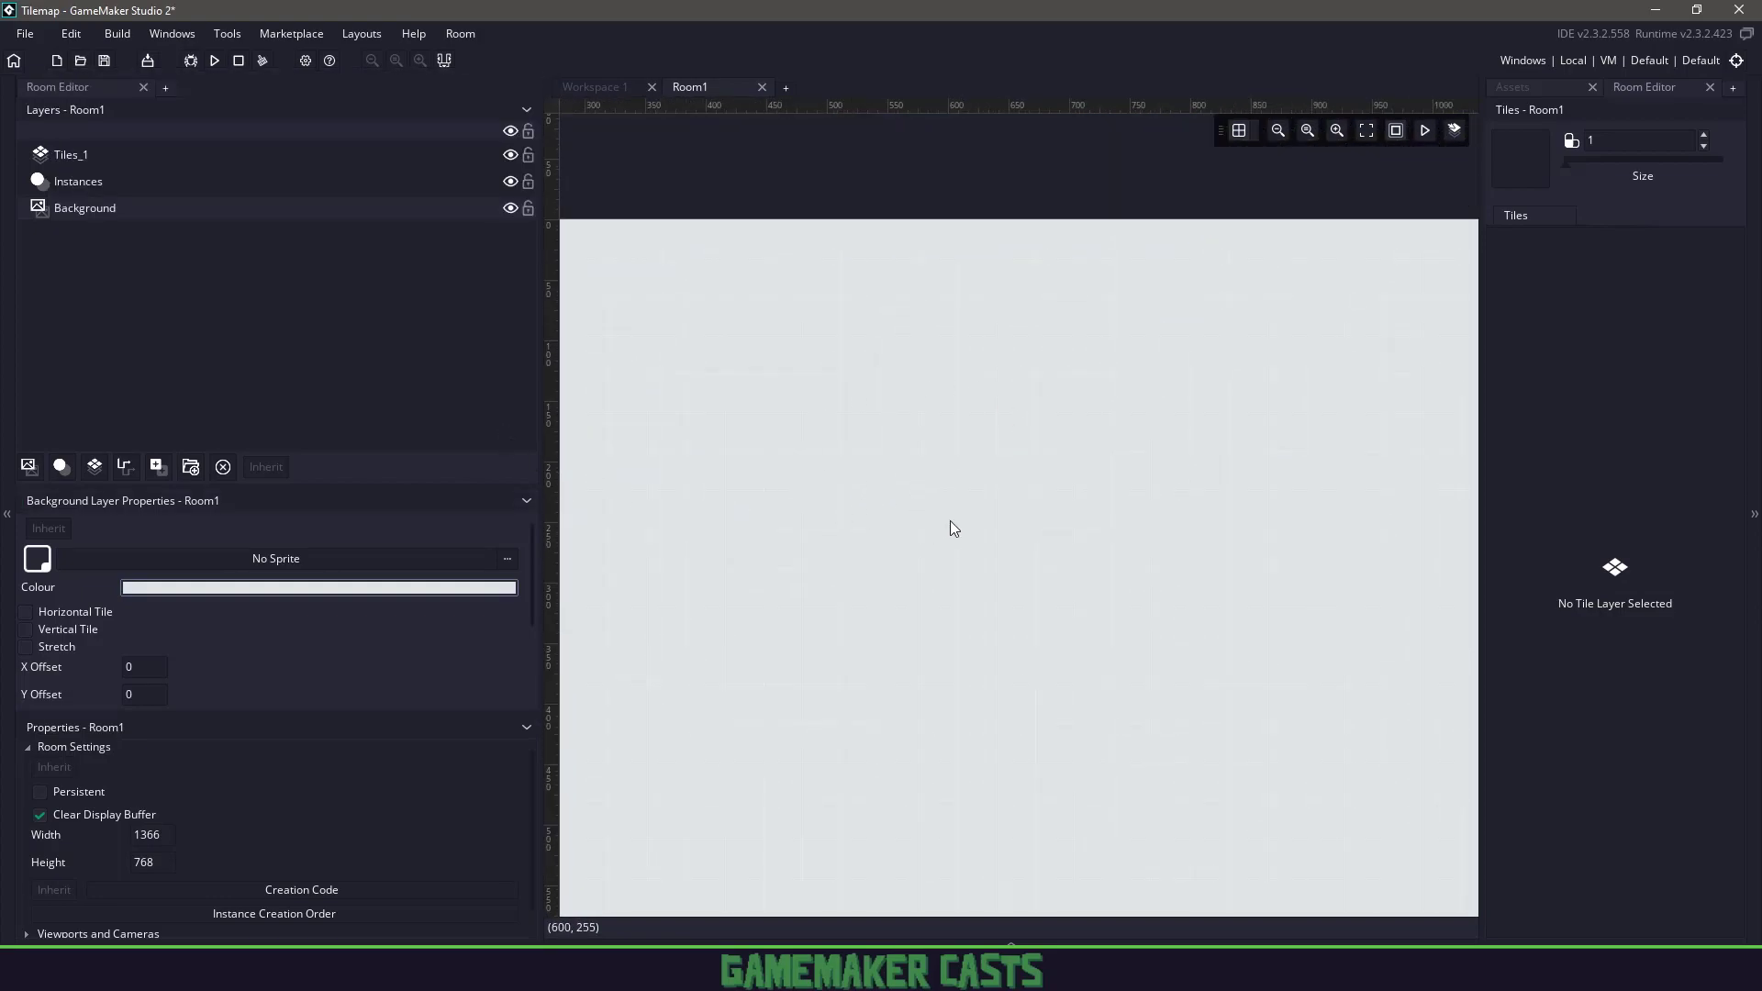
pyautogui.moveTo(950, 520); pyautogui.dragTo(936, 482, button='middle')
pyautogui.click(110, 154)
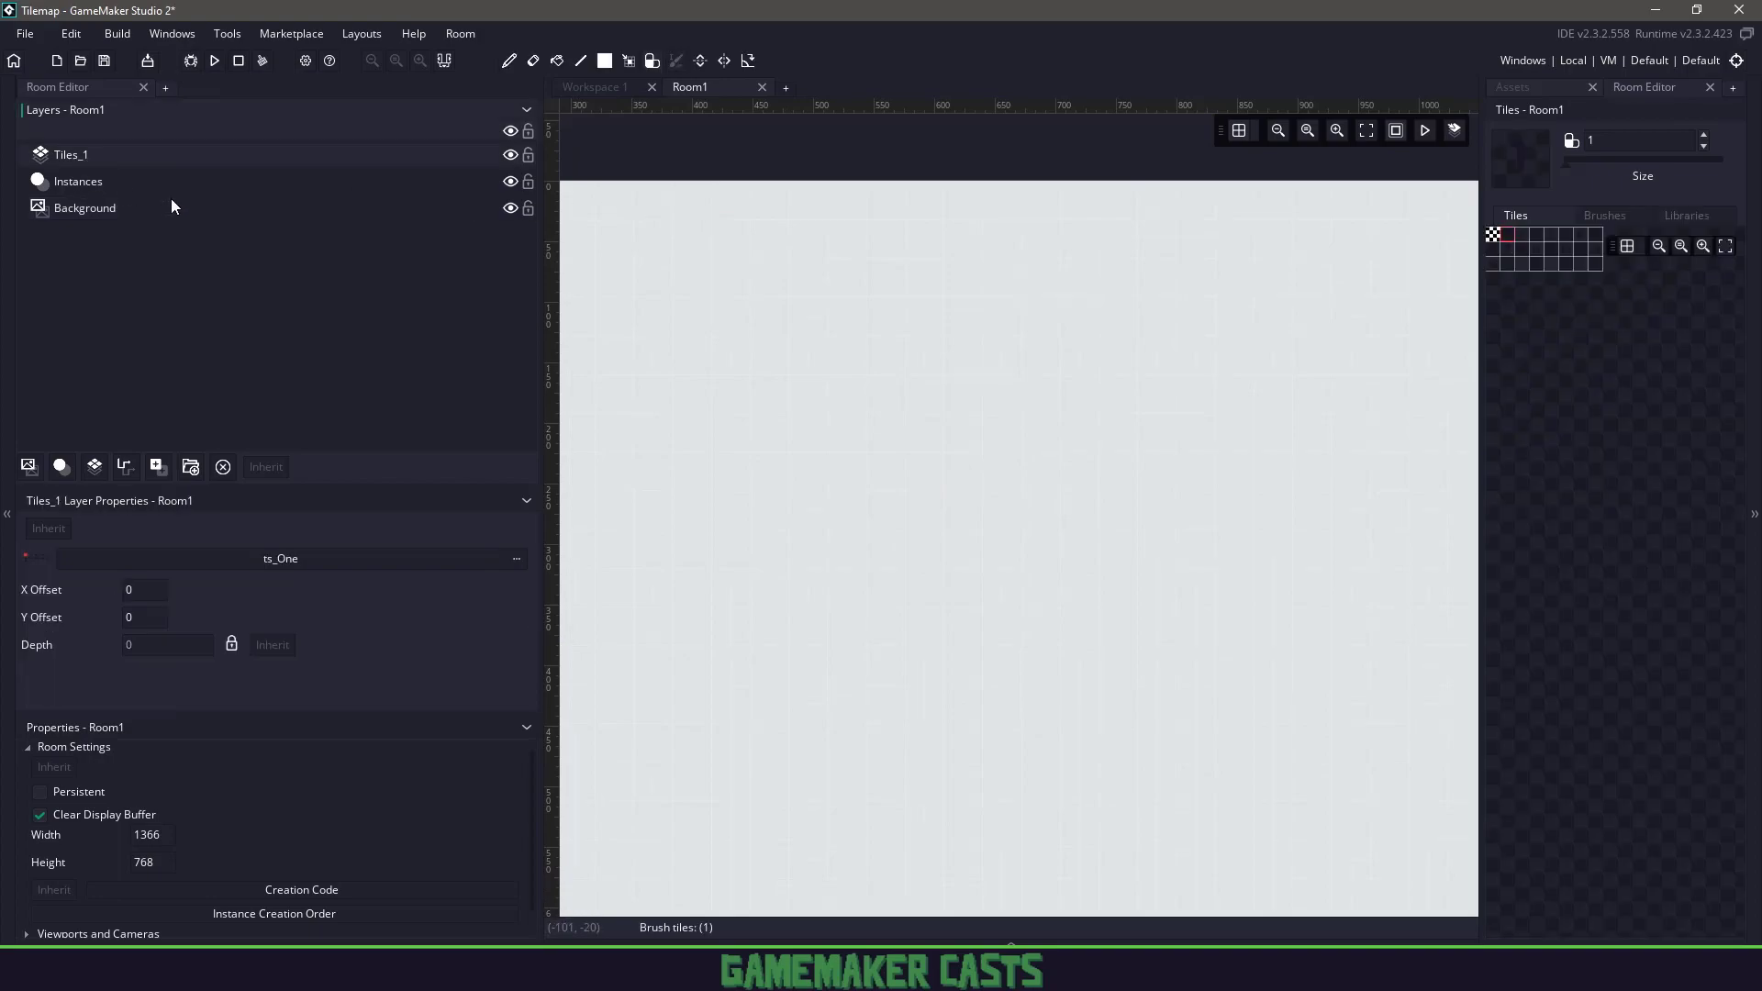
pyautogui.click(653, 62)
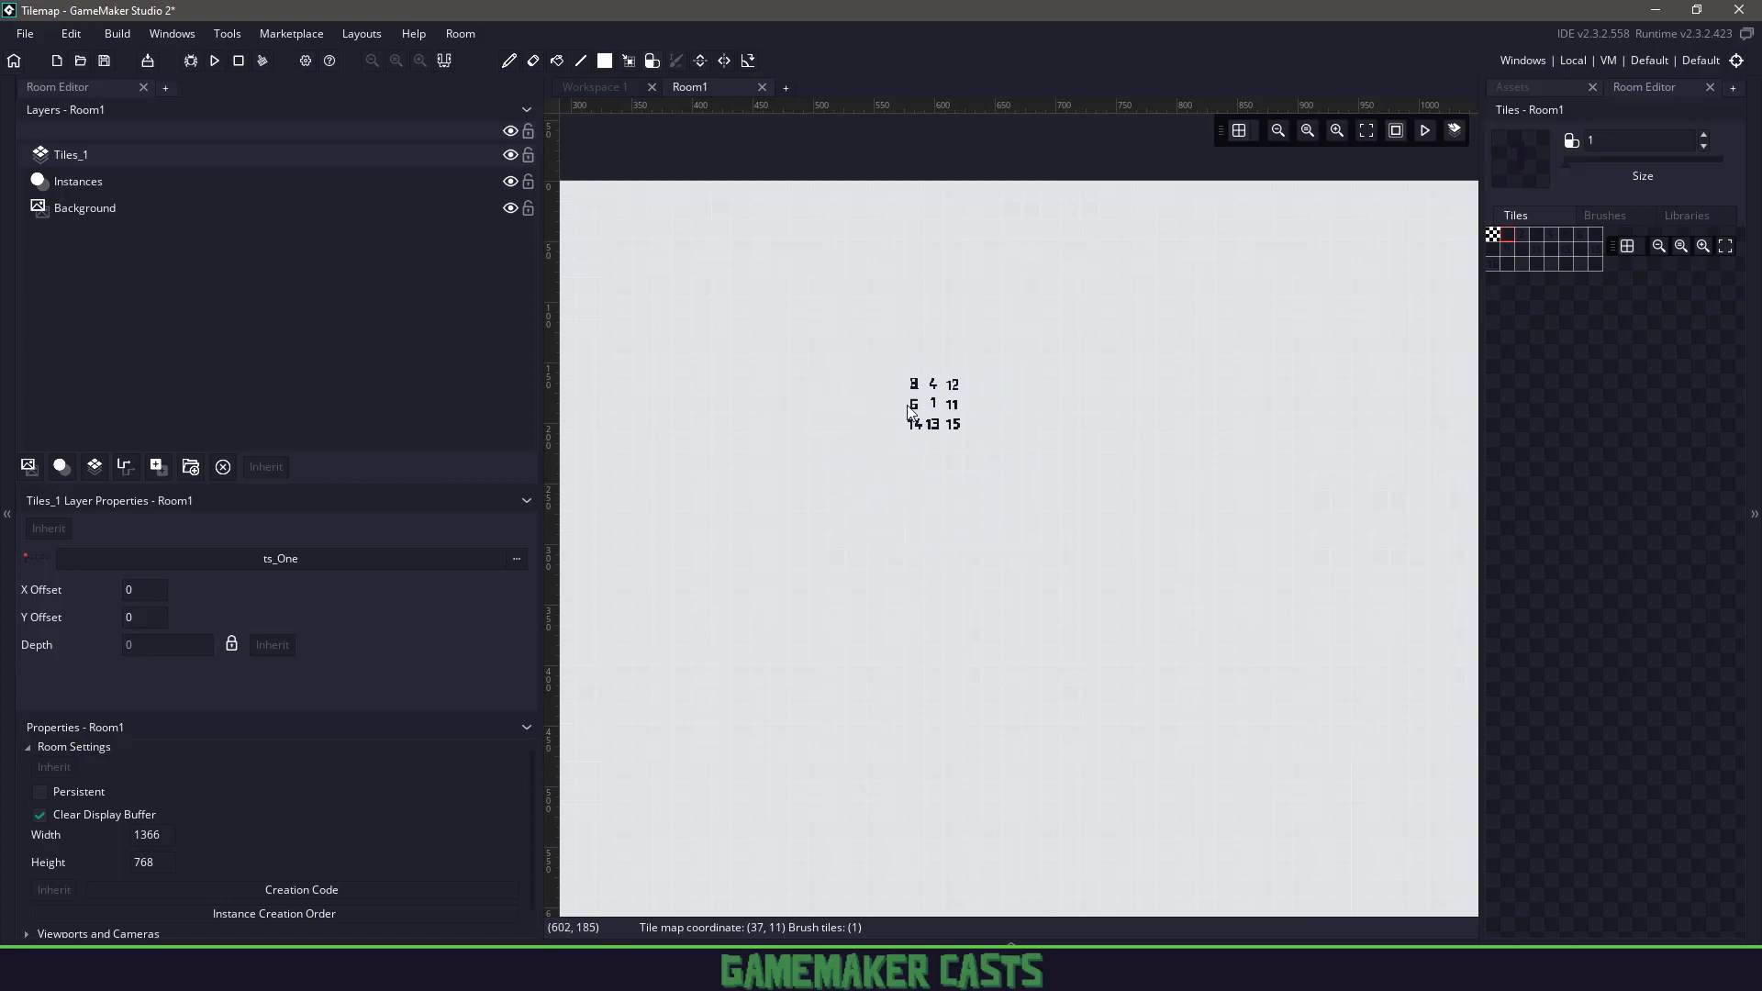
pyautogui.moveTo(846, 409)
pyautogui.mouseDown()
pyautogui.moveTo(982, 405)
pyautogui.moveTo(993, 459)
pyautogui.moveTo(954, 500)
pyautogui.moveTo(846, 507)
pyautogui.moveTo(838, 463)
pyautogui.moveTo(915, 445)
pyautogui.moveTo(973, 468)
pyautogui.moveTo(863, 467)
pyautogui.moveTo(901, 493)
pyautogui.moveTo(893, 388)
pyautogui.moveTo(817, 487)
pyautogui.moveTo(879, 548)
pyautogui.mouseUp()
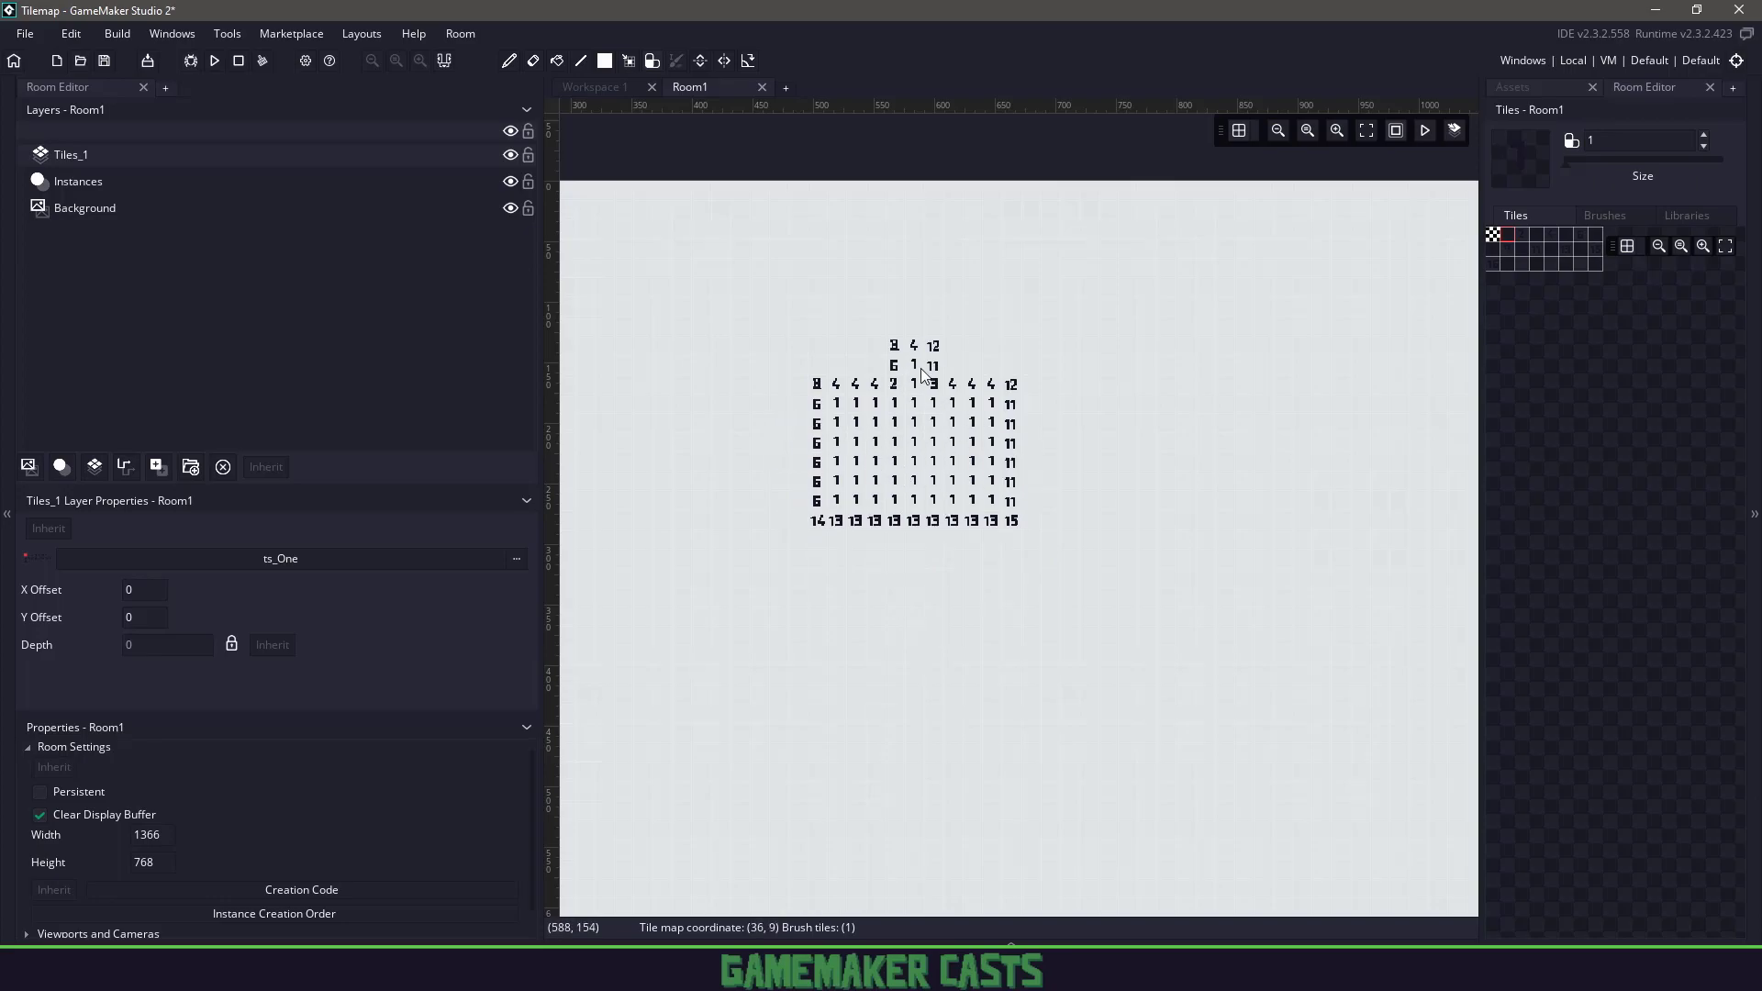
# Open the Tileset_16 sprite in the image editor and show the grid over its numbered tiles.
pyautogui.click(607, 87)
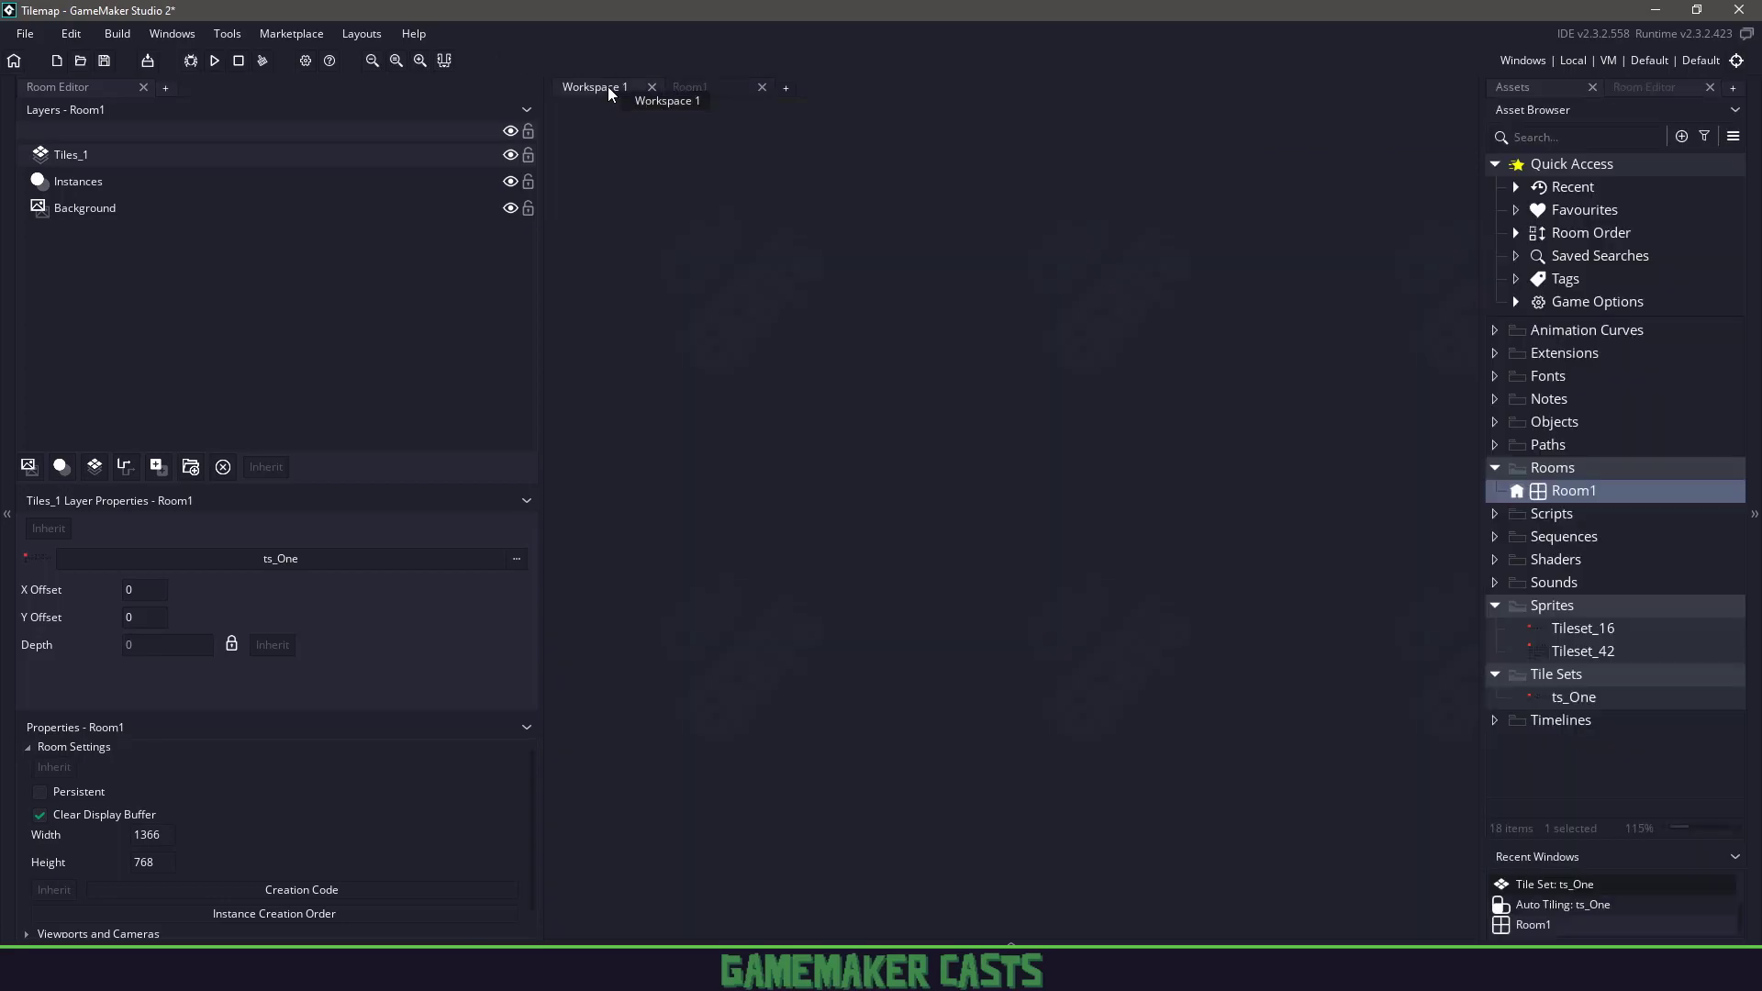
pyautogui.doubleClick(1593, 631)
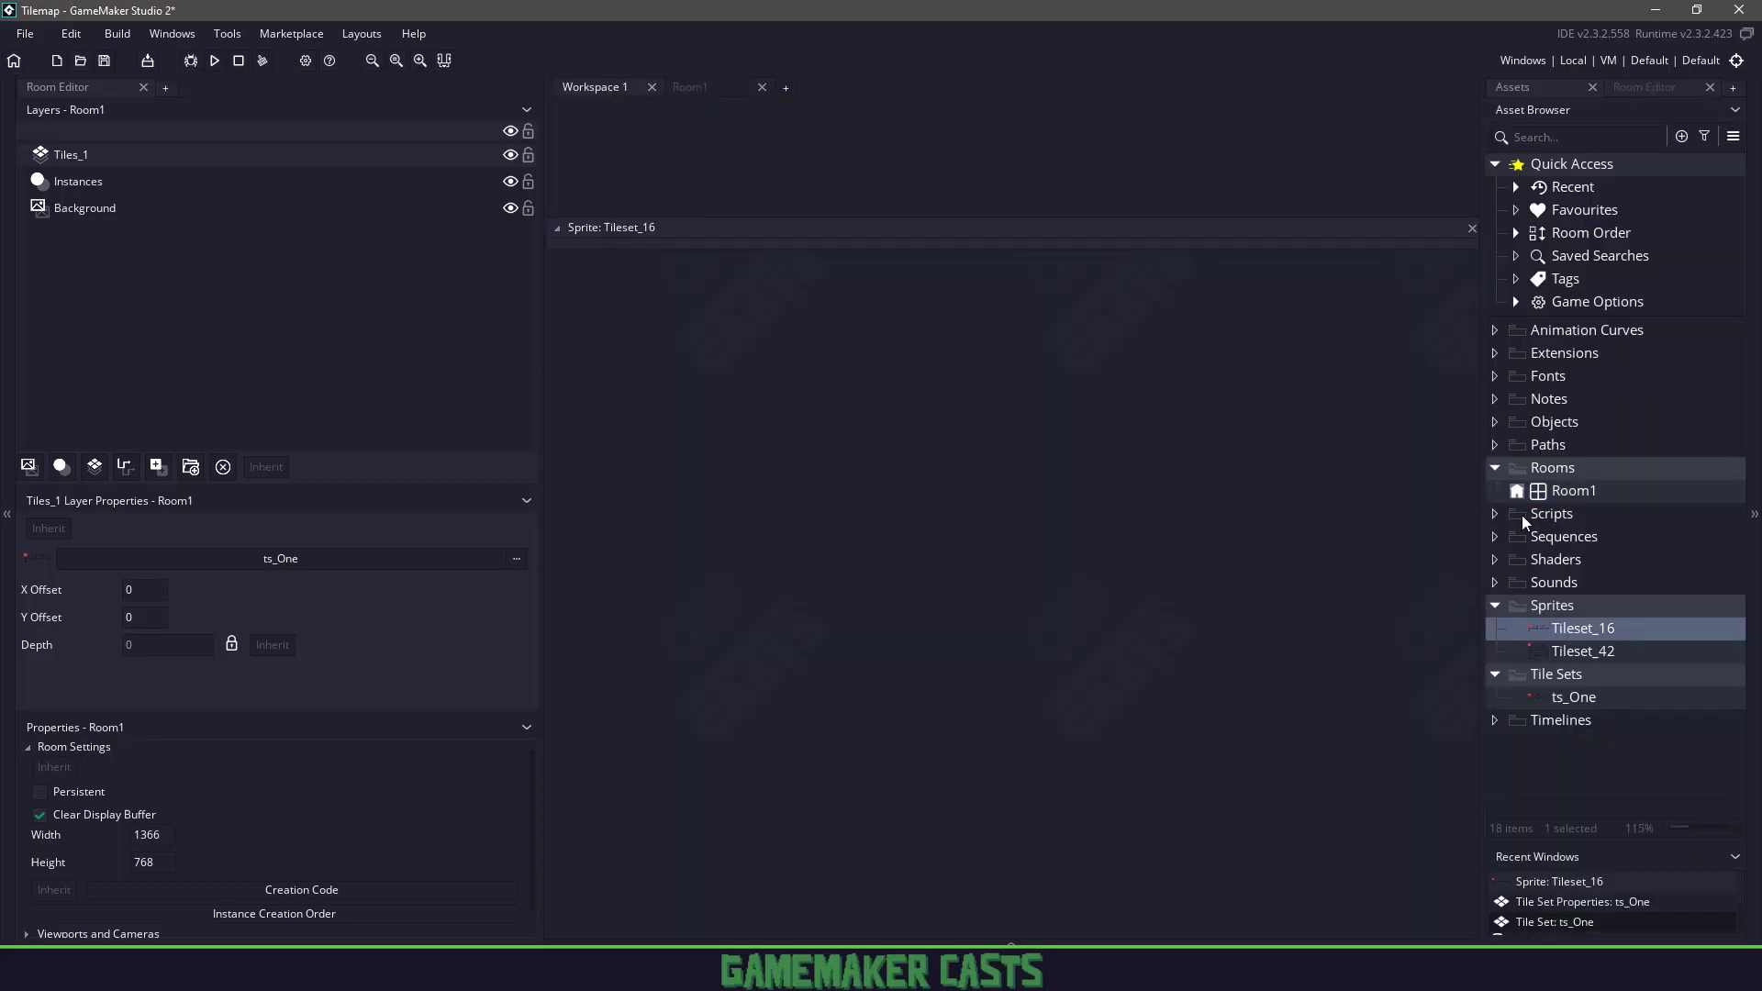
pyautogui.click(734, 327)
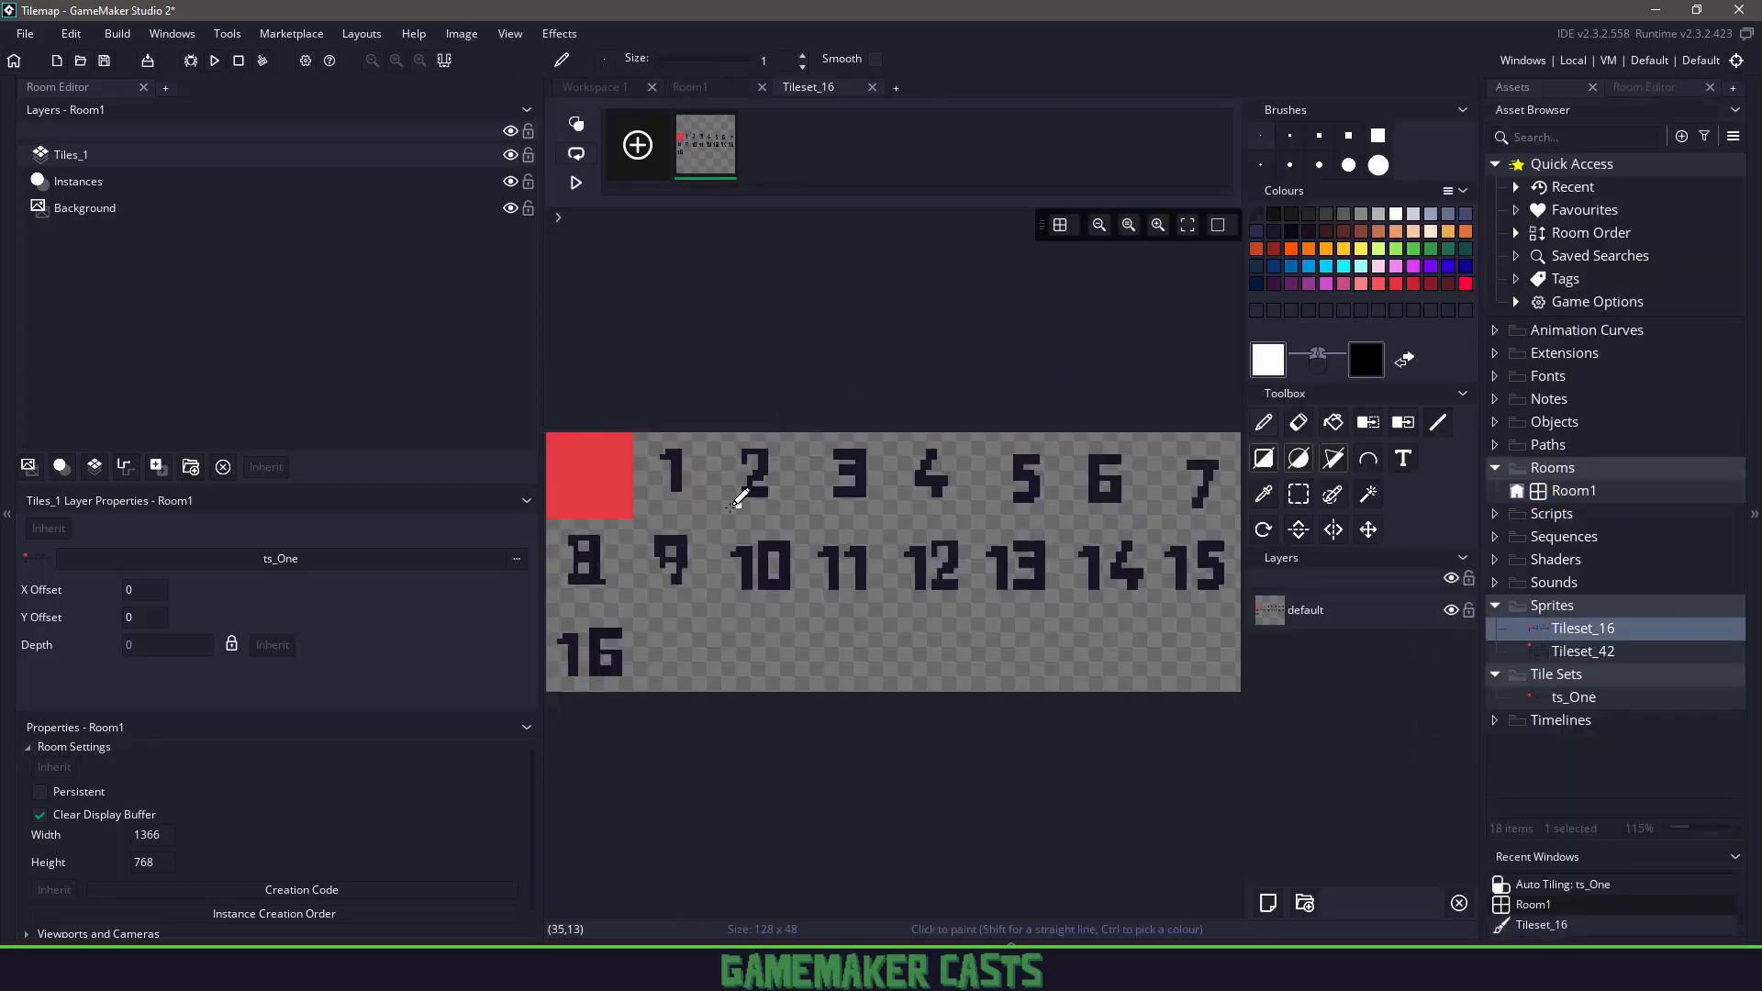
pyautogui.scroll(2, 706, 500)
pyautogui.moveTo(852, 478); pyautogui.dragTo(904, 468, button='middle')
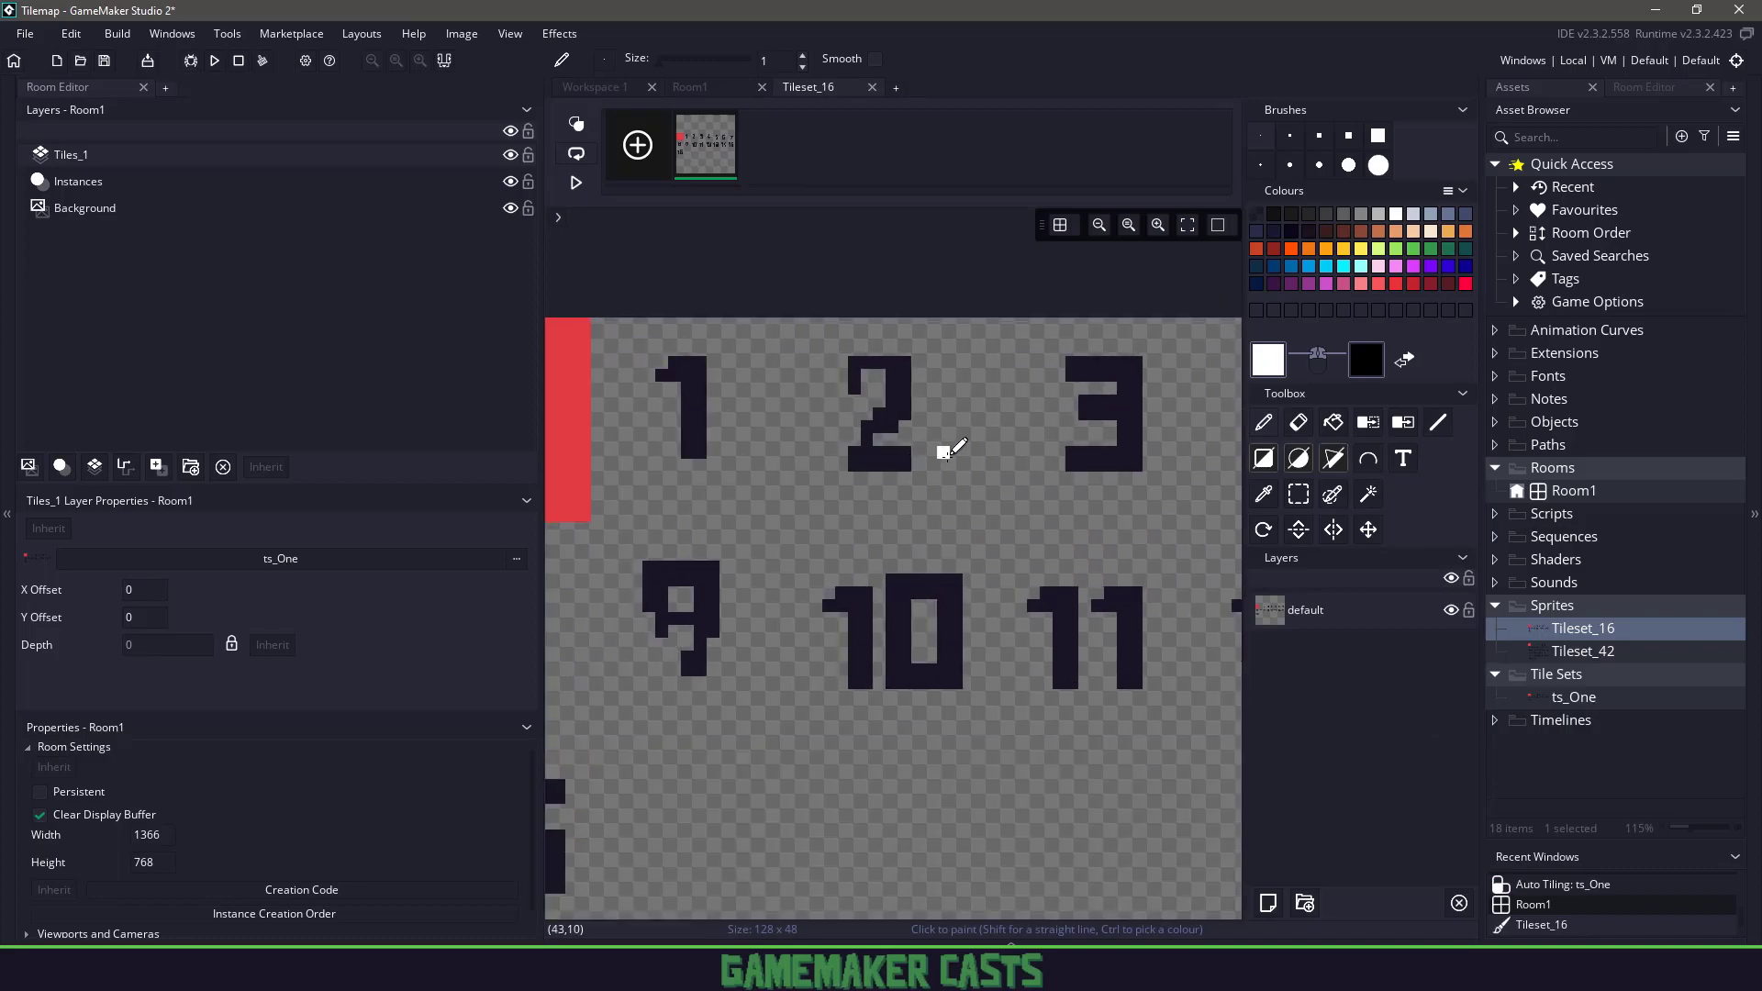
pyautogui.press('g')
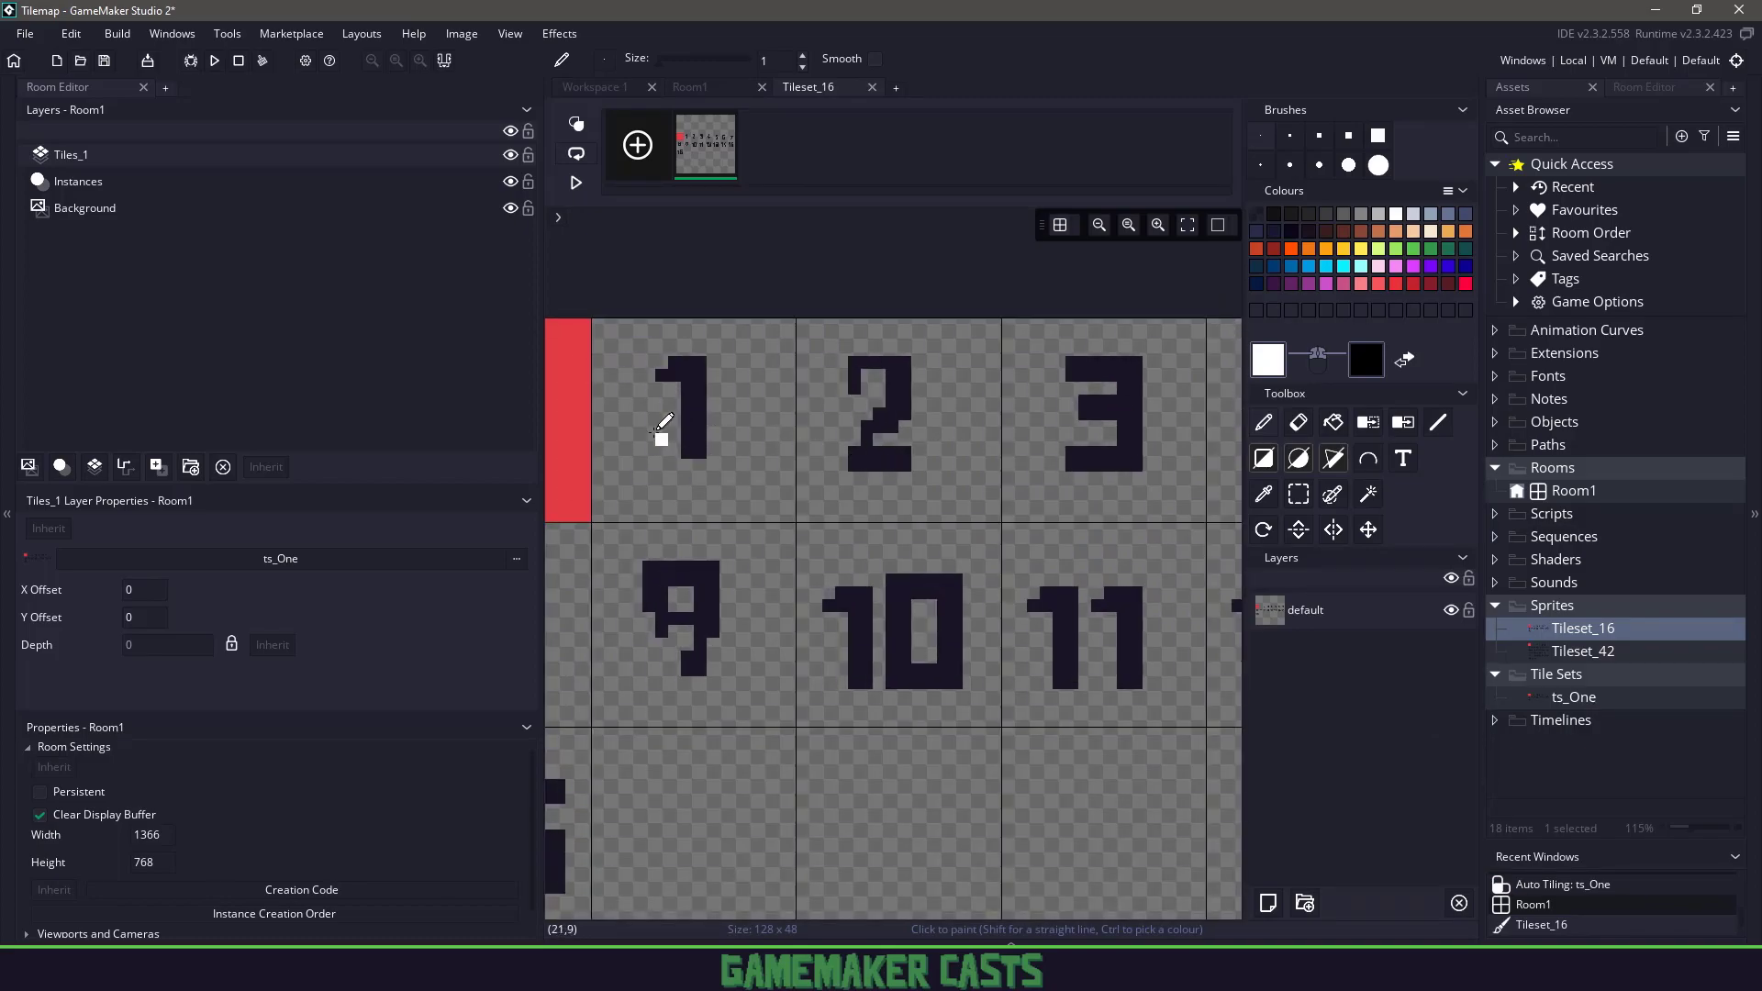
# Select the tile 1 cell in Tileset_16 and fill it with solid green.
pyautogui.press('s')
pyautogui.moveTo(597, 325); pyautogui.dragTo(795, 522)
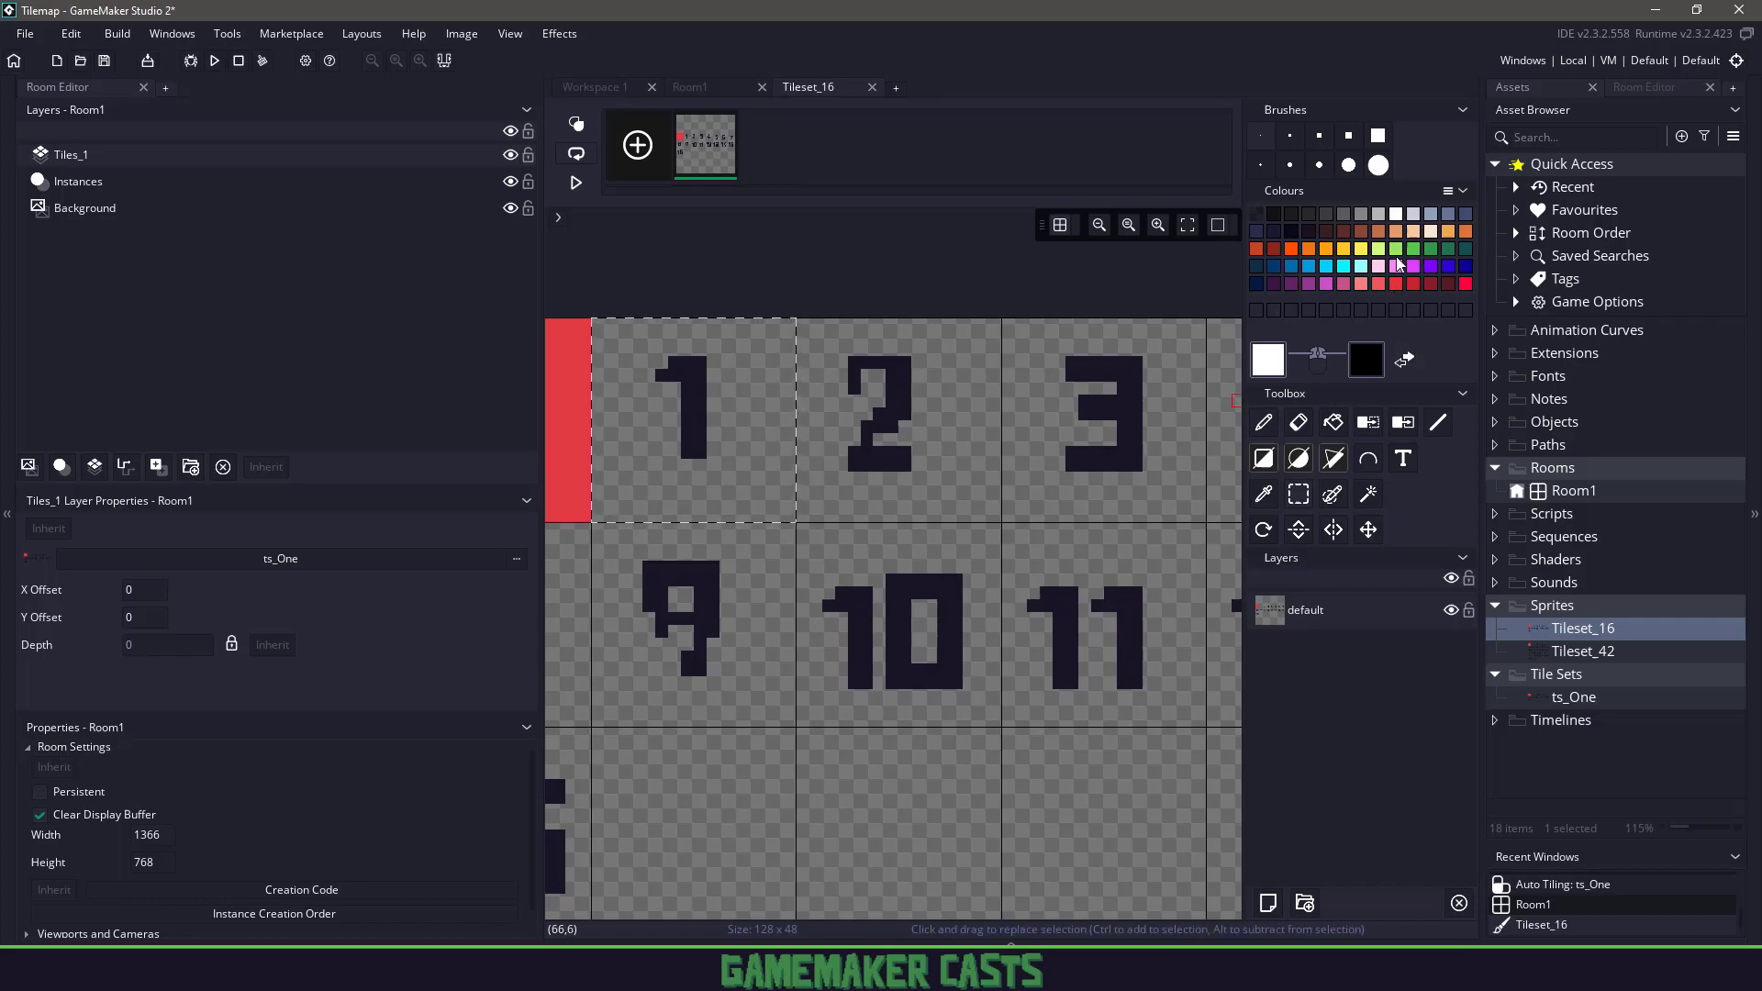
pyautogui.click(1429, 253)
pyautogui.click(1333, 422)
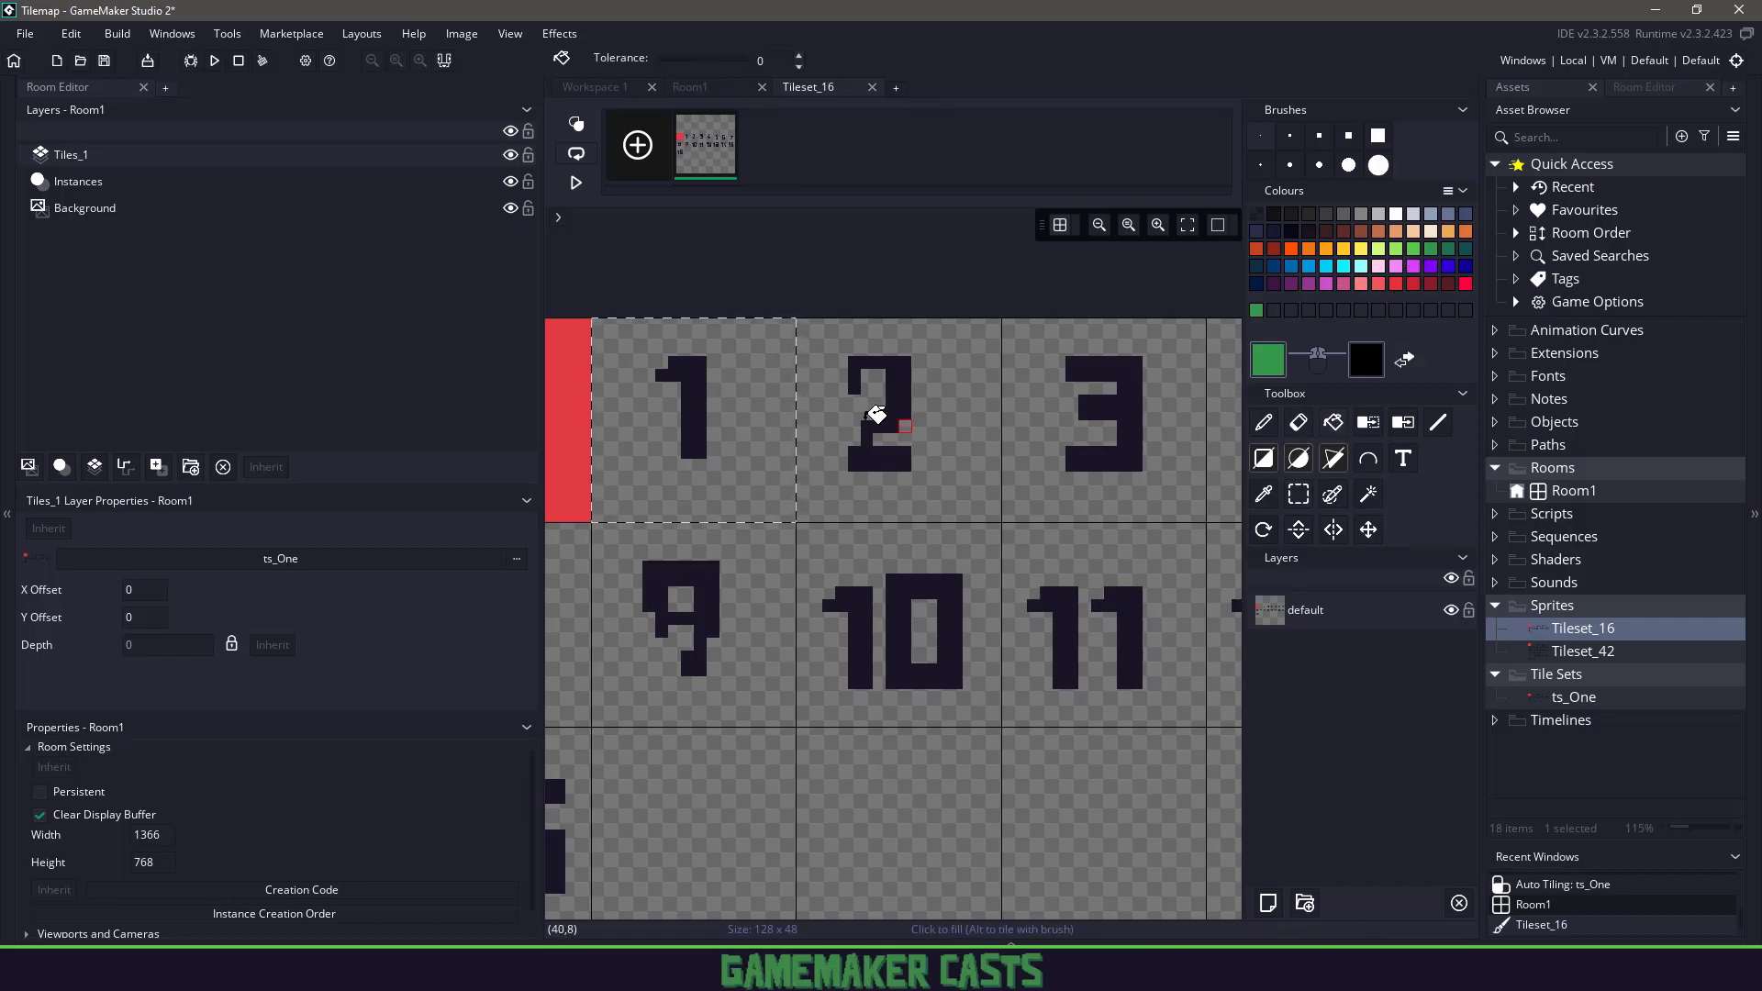
pyautogui.click(725, 415)
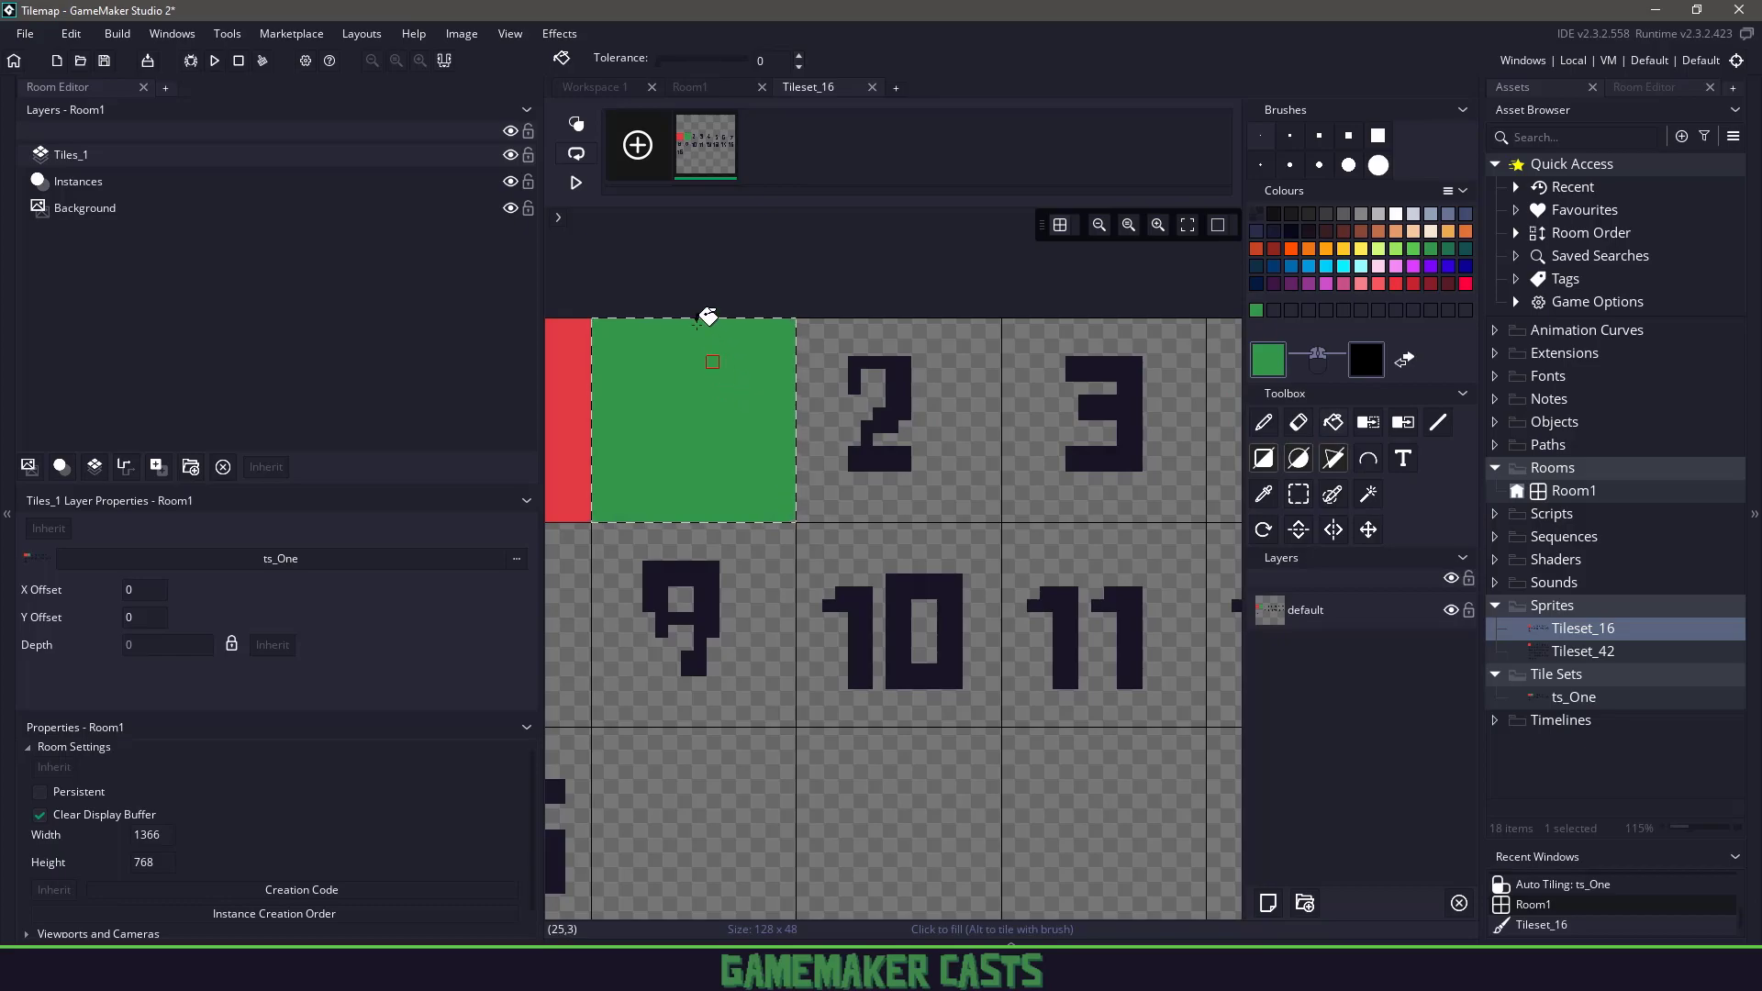
# Return to Room1 and extend the painted area downward with a slightly narrower block of auto tiles.
pyautogui.click(697, 90)
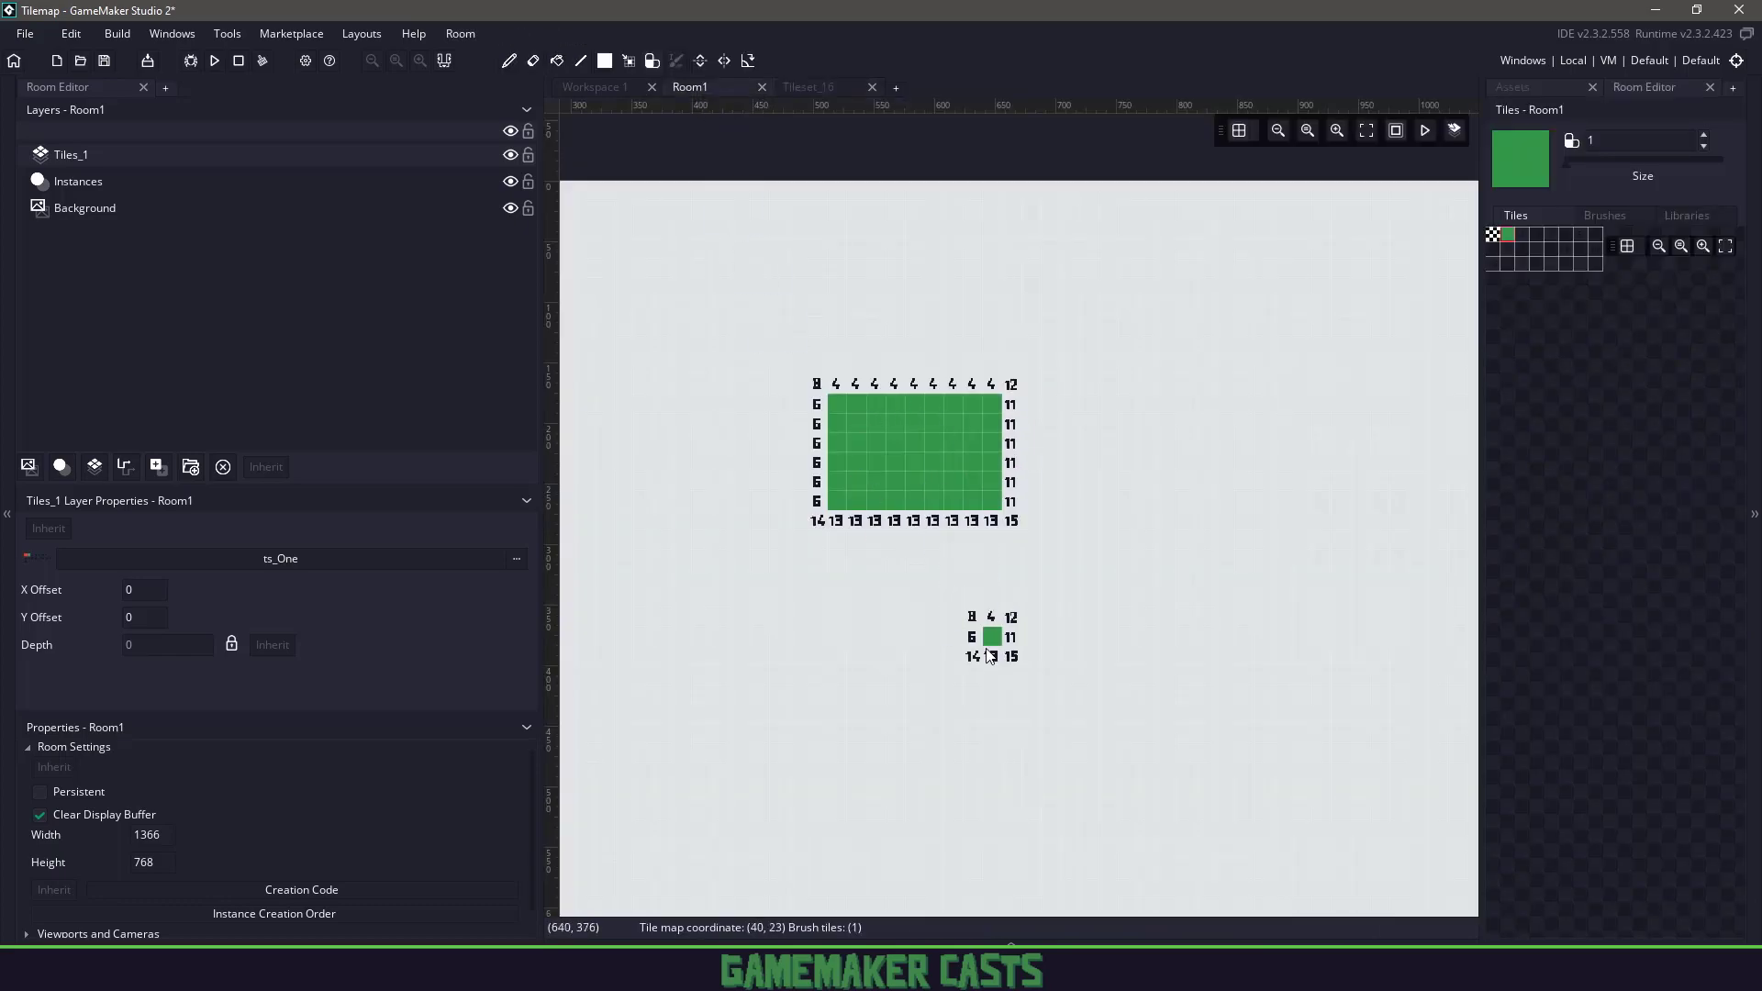
pyautogui.moveTo(972, 540)
pyautogui.mouseDown()
pyautogui.moveTo(967, 636)
pyautogui.moveTo(849, 636)
pyautogui.moveTo(852, 515)
pyautogui.moveTo(929, 613)
pyautogui.mouseUp()
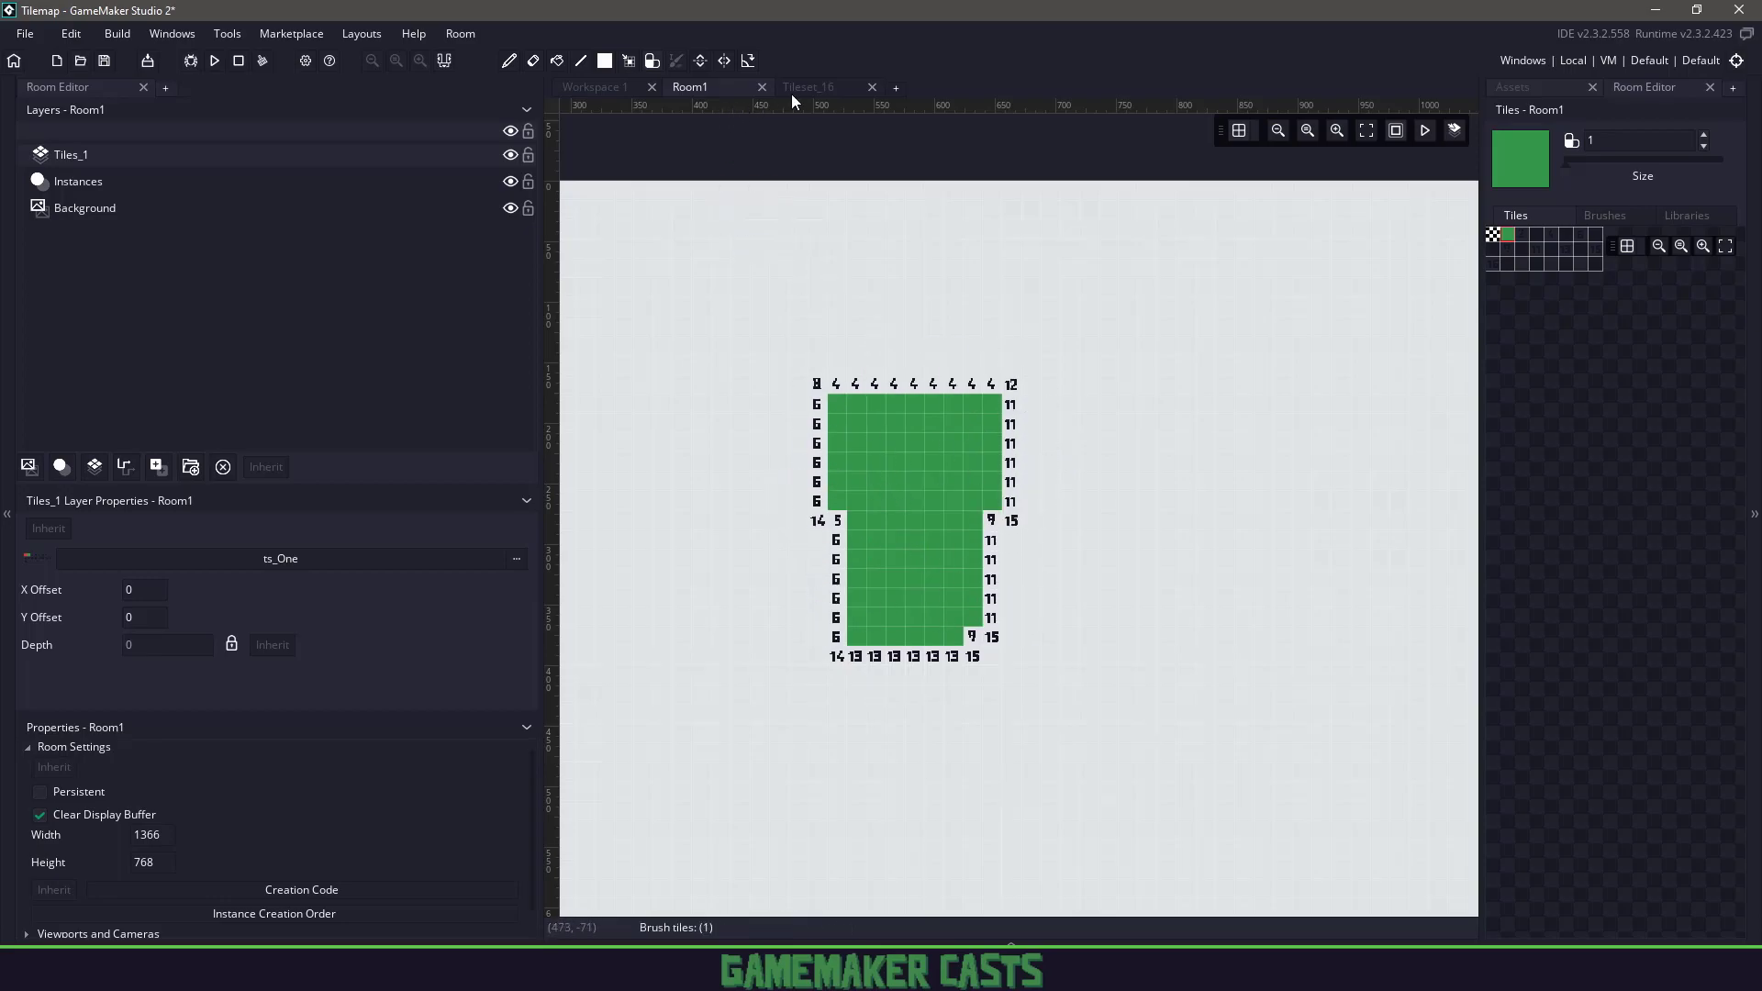
pyautogui.click(816, 85)
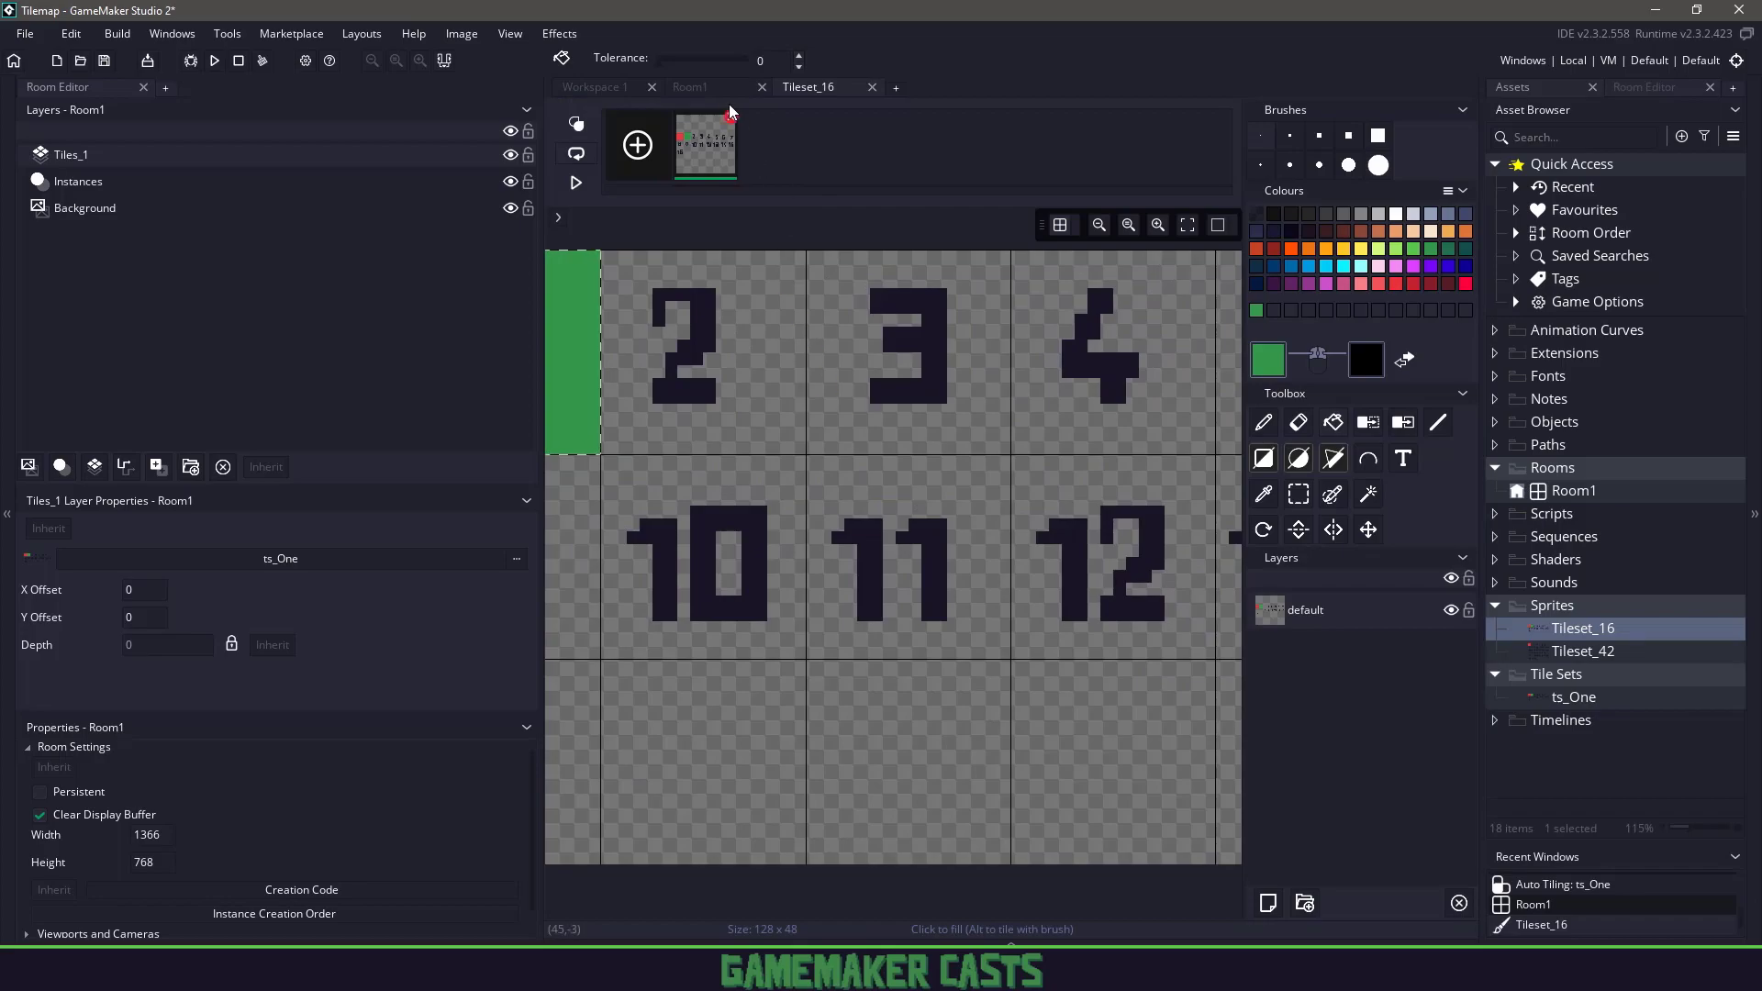
pyautogui.click(727, 87)
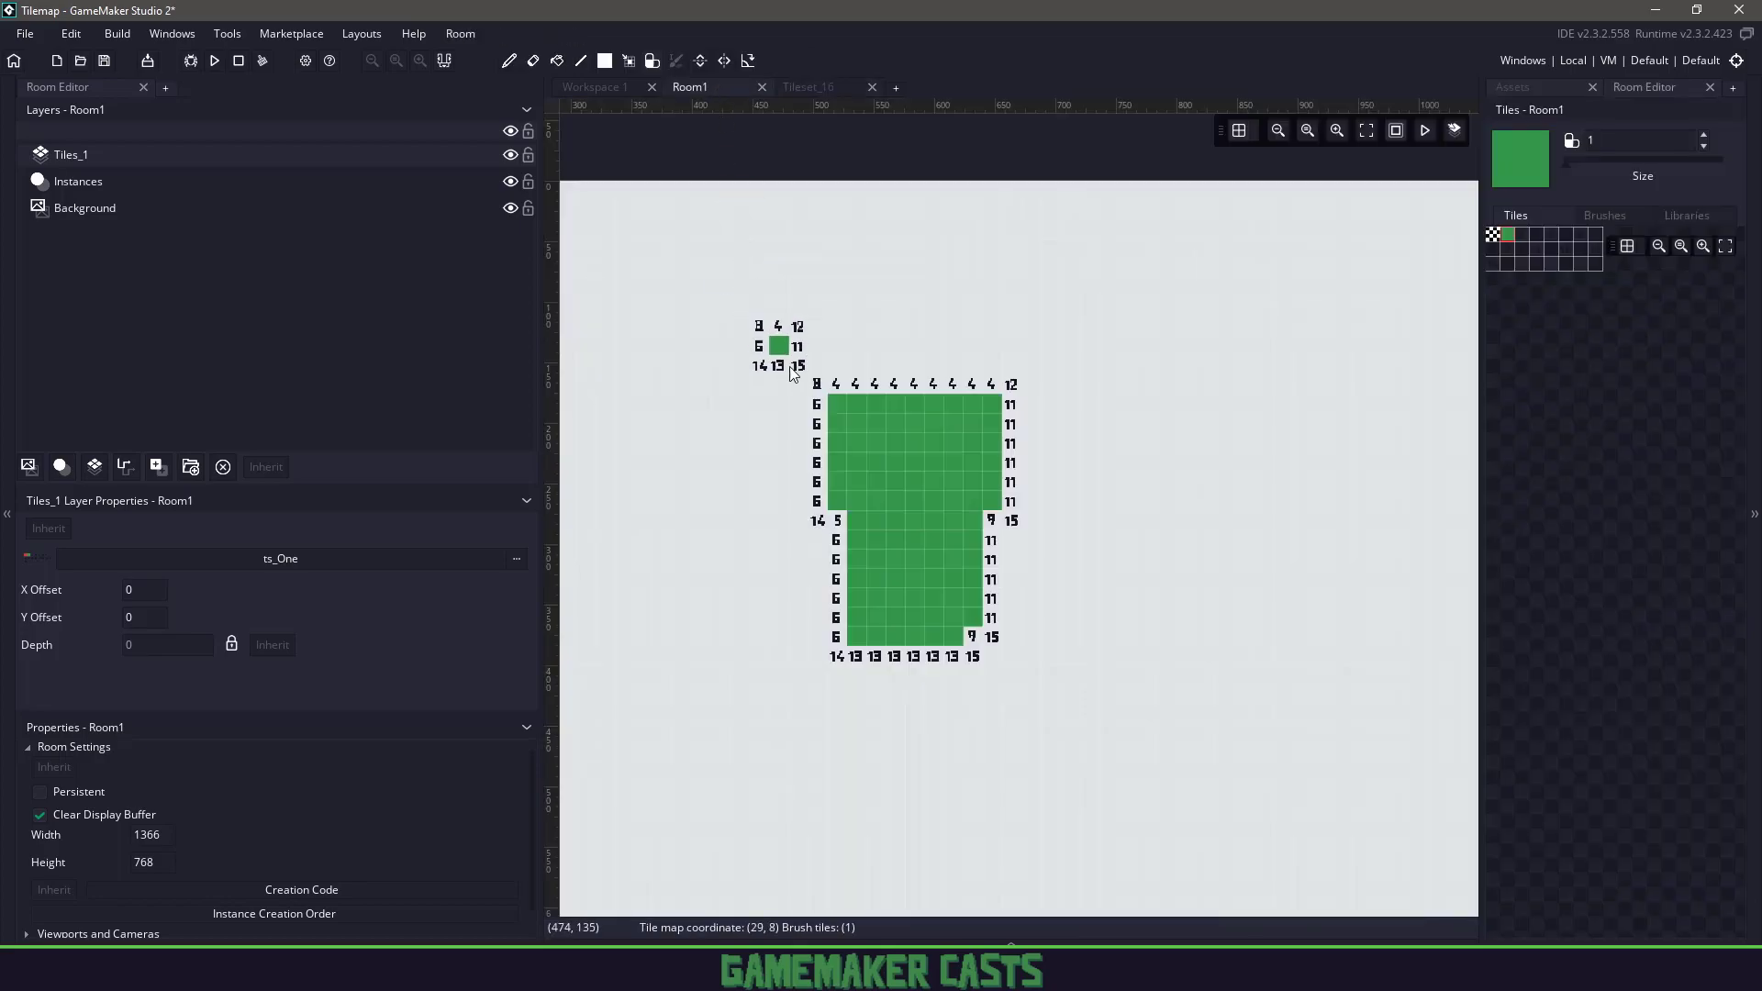
# Select the tile 6 cell in Tileset_16 and fill it with the same green.
pyautogui.click(821, 88)
pyautogui.moveTo(1067, 349); pyautogui.dragTo(543, 411, button='middle')
pyautogui.moveTo(957, 427); pyautogui.dragTo(839, 420, button='middle')
pyautogui.moveTo(767, 303); pyautogui.dragTo(972, 503)
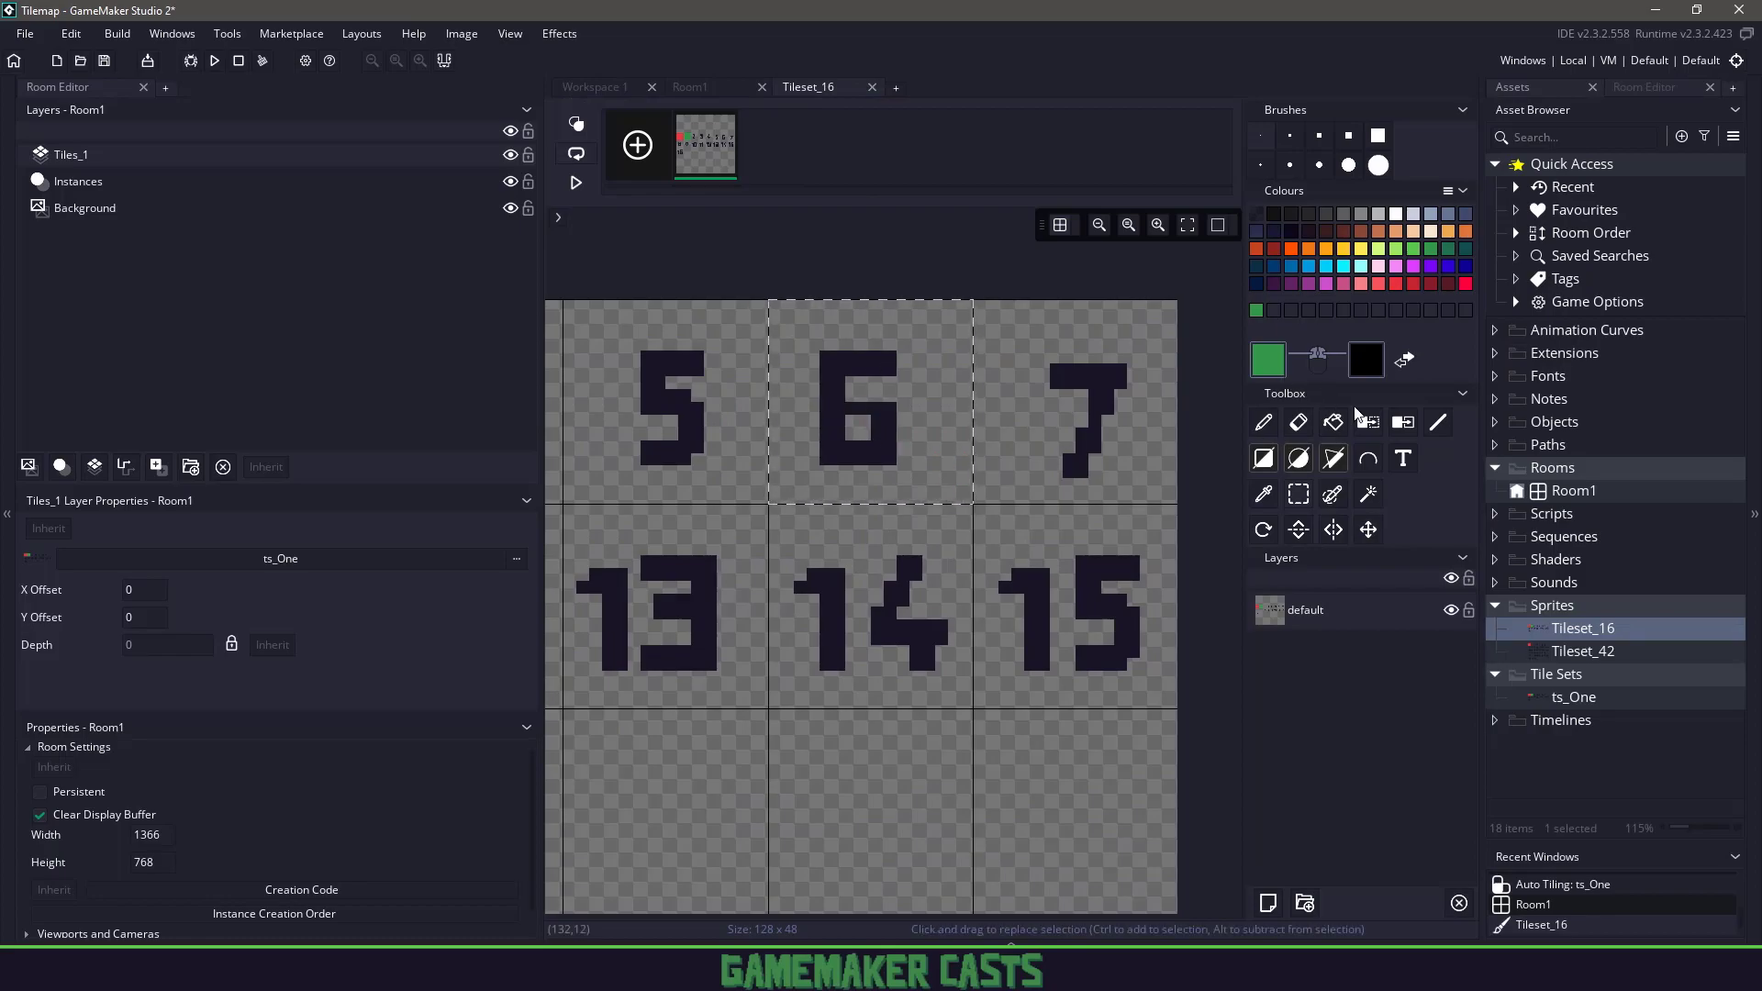
pyautogui.click(1333, 422)
pyautogui.click(812, 402)
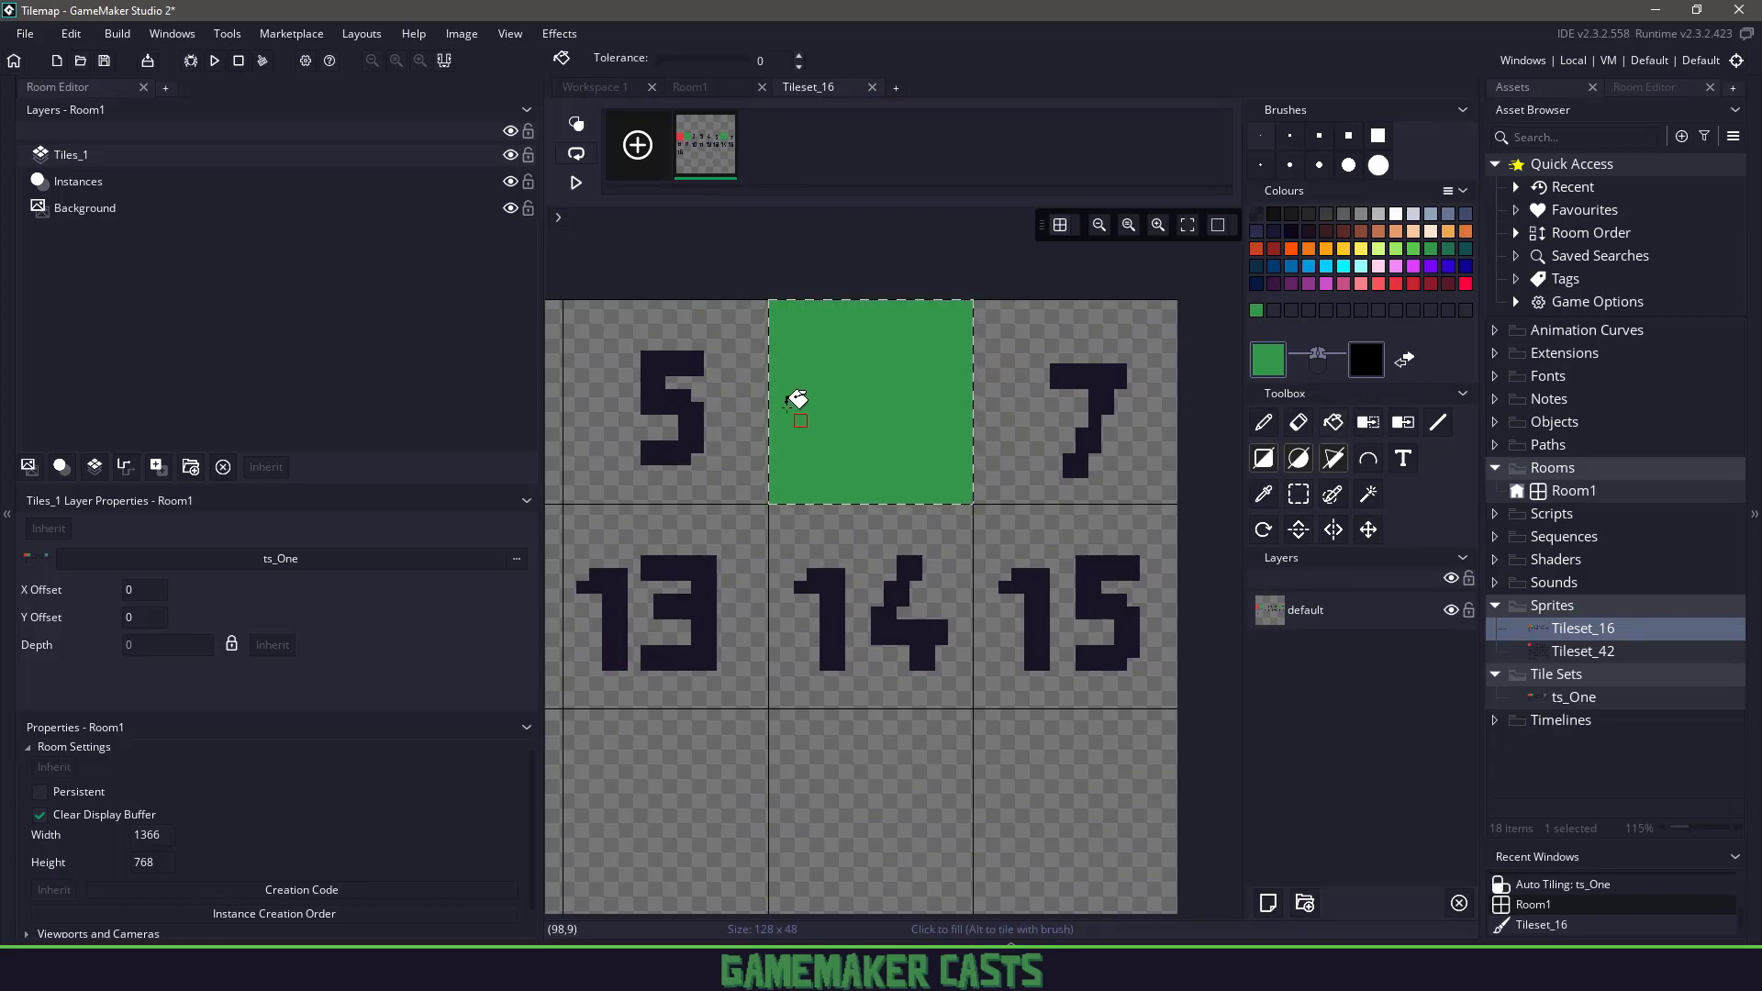
# Draw a blue-grey line of size 2 down the left edge of the green tile 6.
pyautogui.click(690, 88)
pyautogui.click(815, 86)
pyautogui.click(1449, 215)
pyautogui.click(1437, 422)
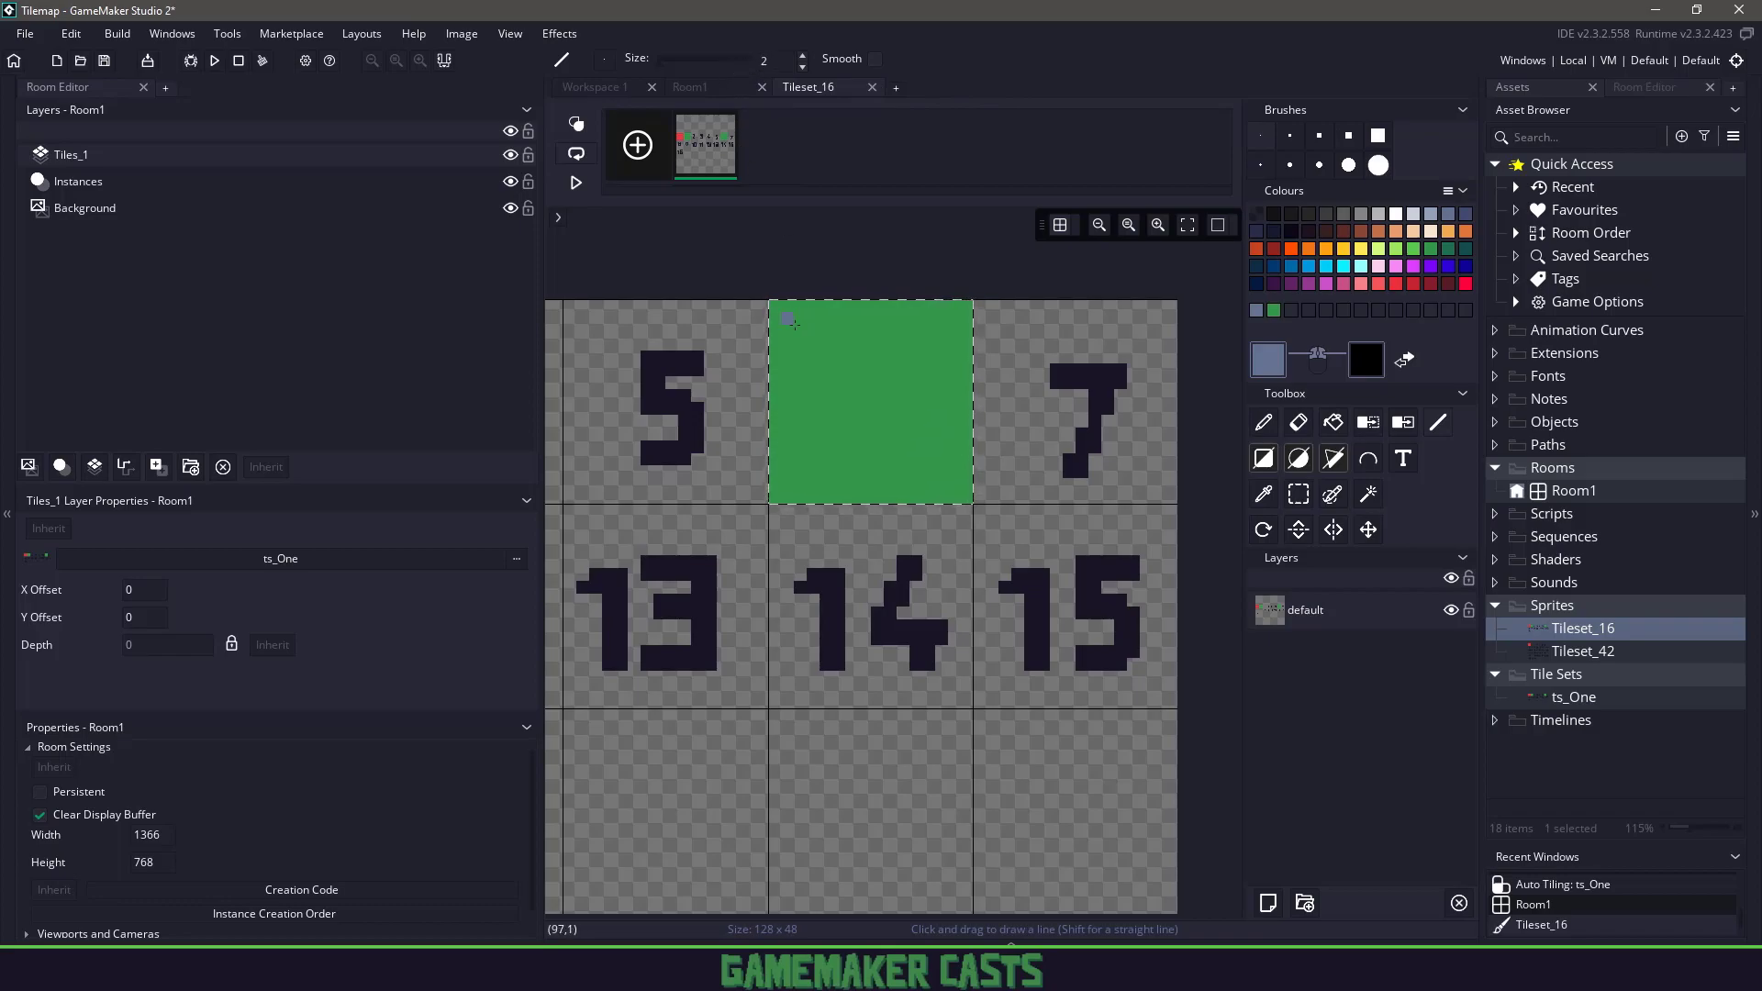
pyautogui.moveTo(787, 305); pyautogui.dragTo(797, 523)
# Copy tile 6 as a brush, stamp it over tile 11 rotated to put the grey edge on the right, and check it in Room1.
pyautogui.hotkey('ctrl', 'c')
pyautogui.moveTo(786, 596); pyautogui.dragTo(1239, 503, button='middle')
pyautogui.press('z')
pyautogui.press('z')
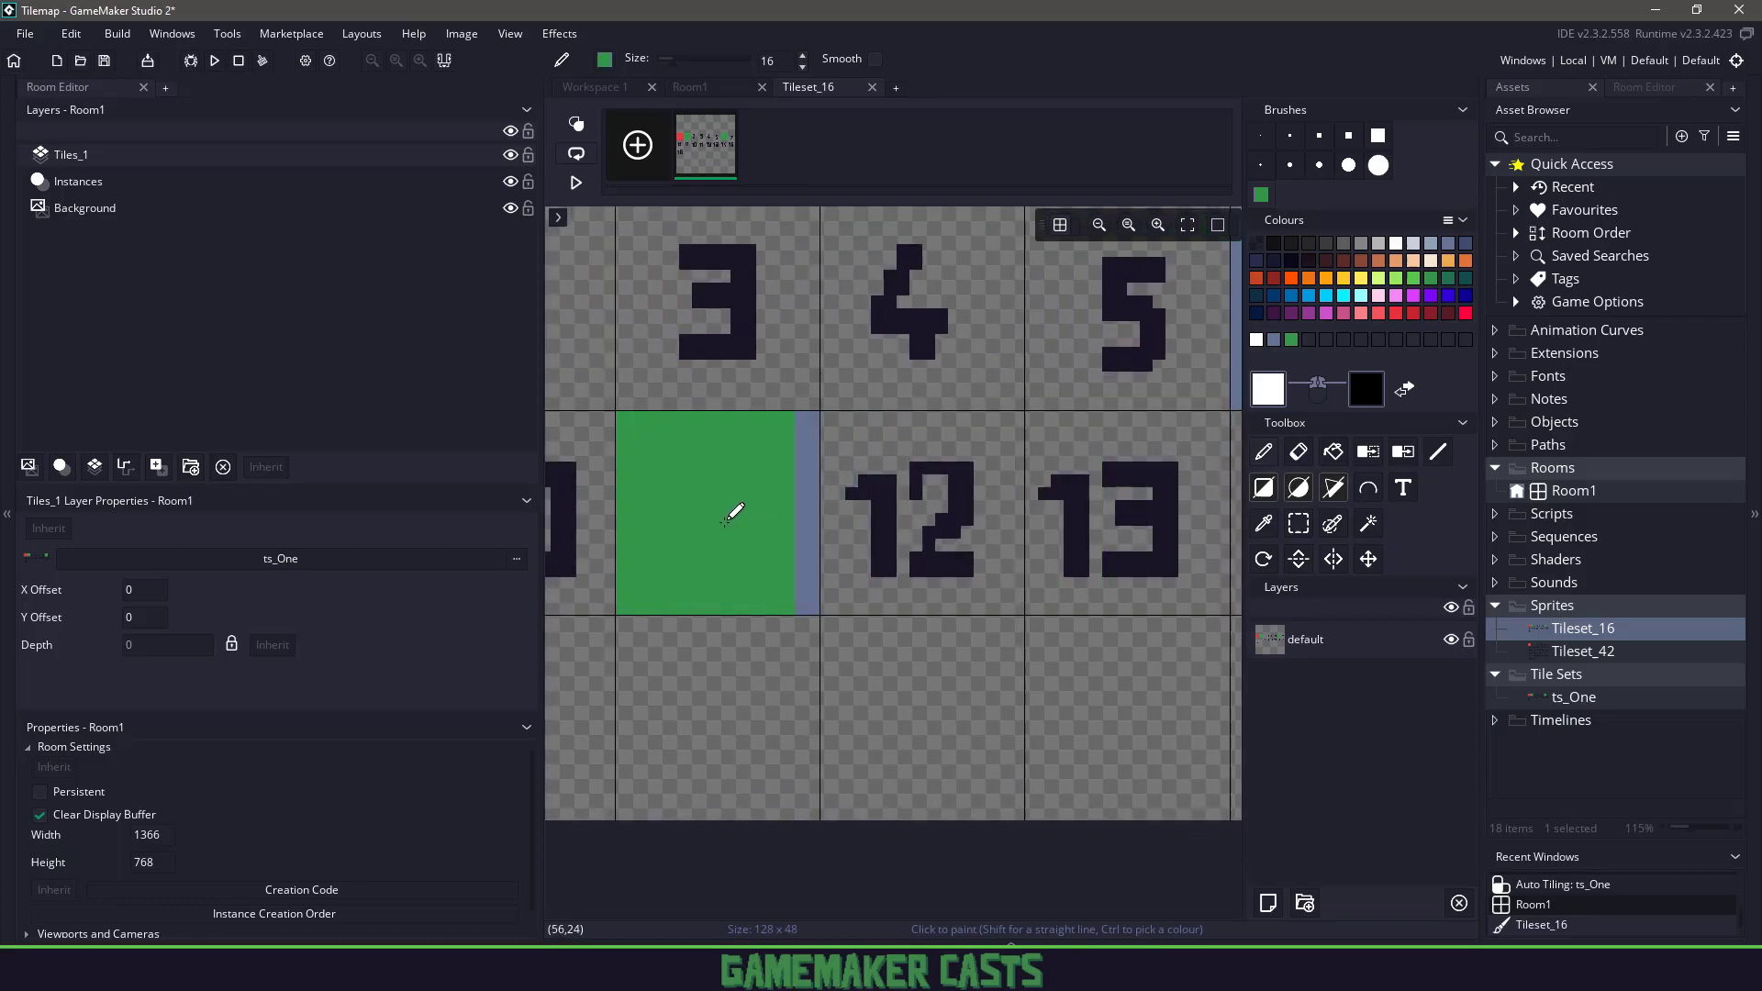
pyautogui.click(725, 87)
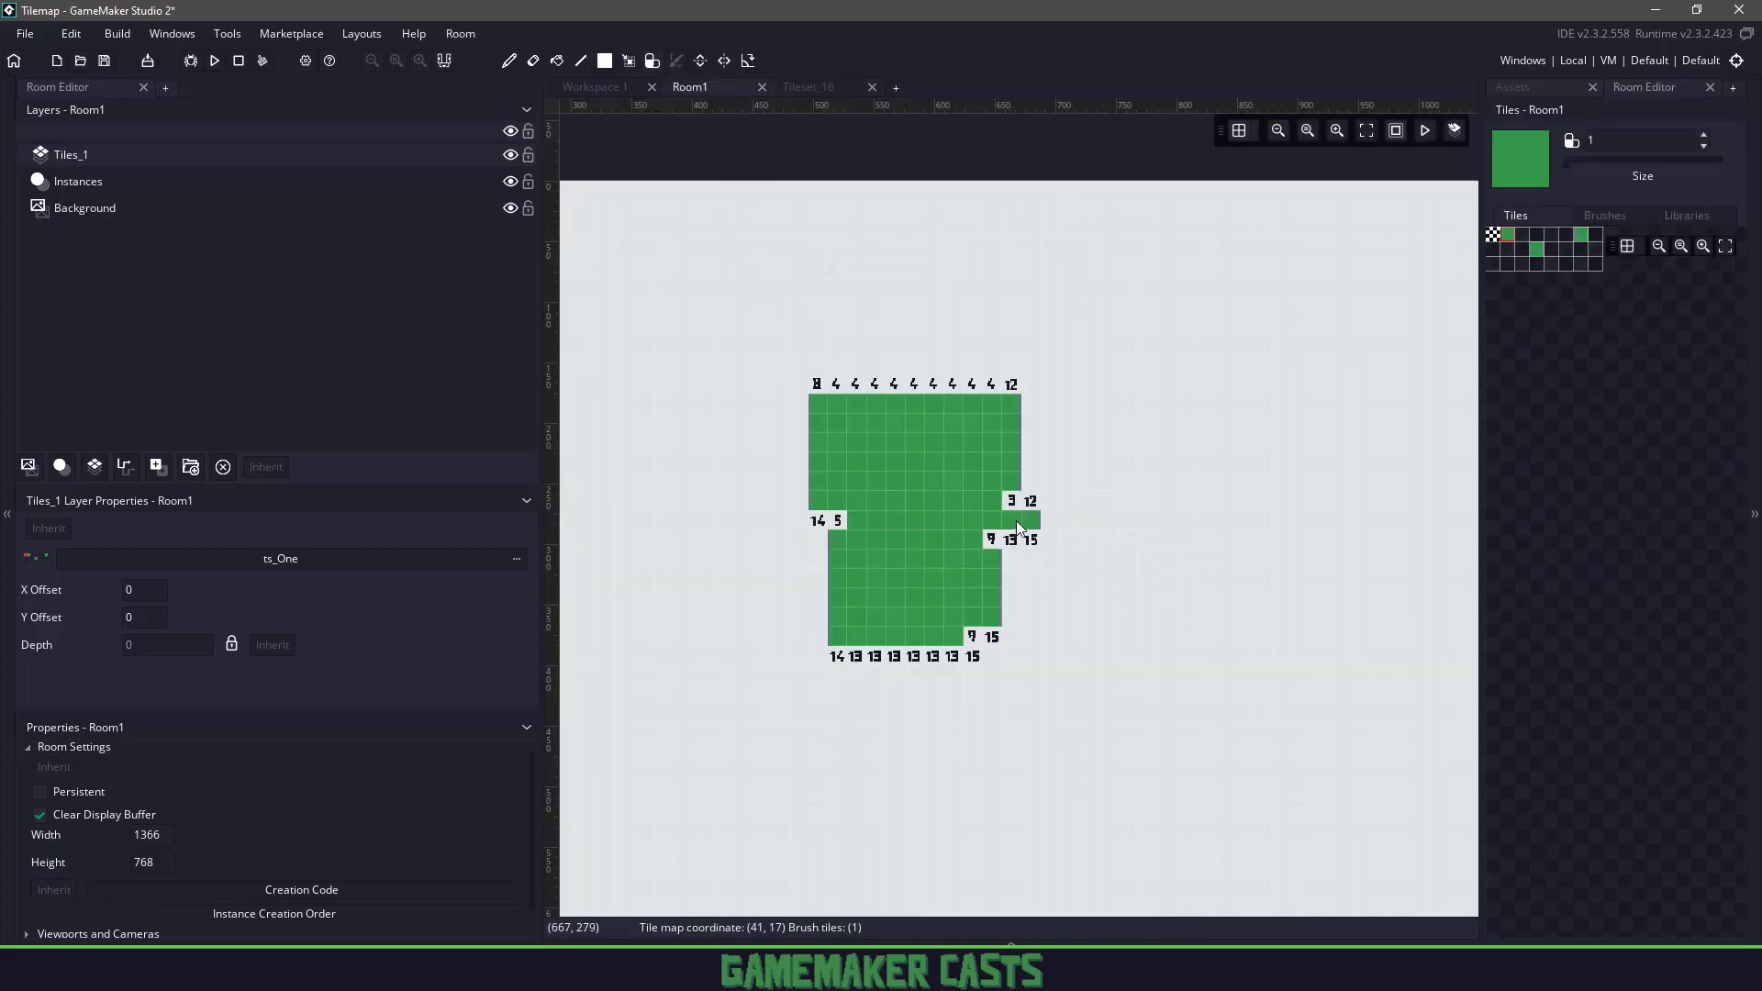
pyautogui.keyDown('ctrl'); pyautogui.scroll(2, 1016, 520); pyautogui.keyUp('ctrl')
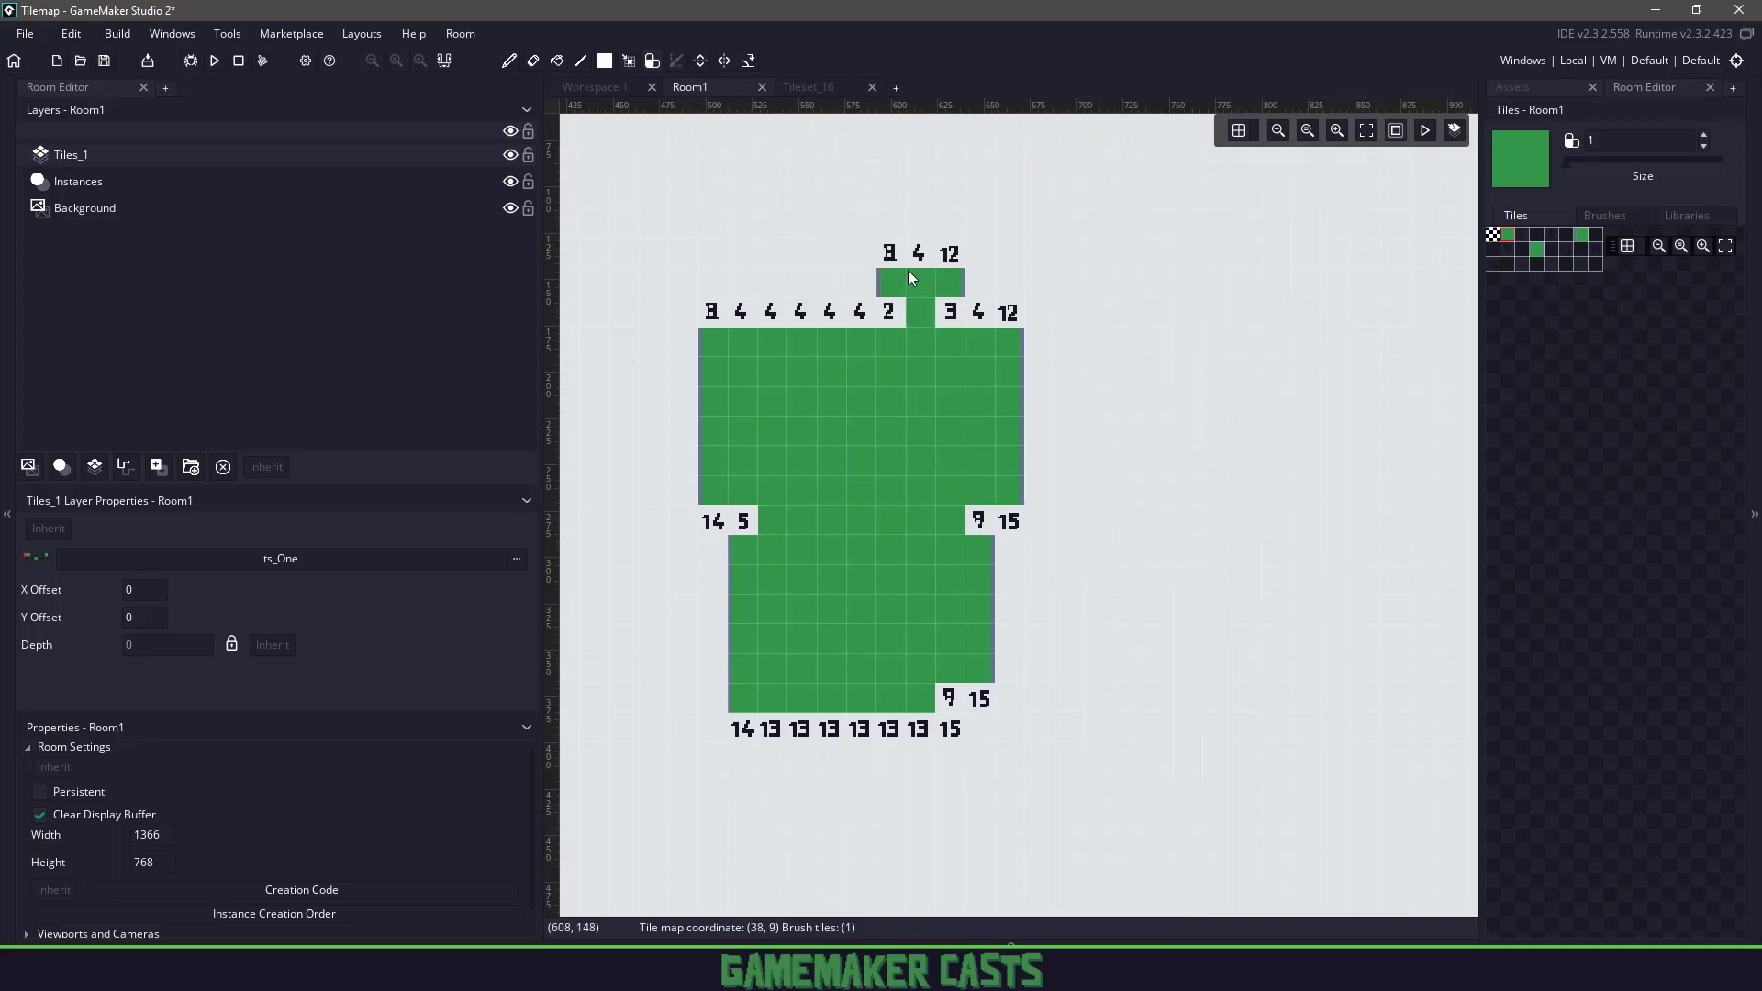
# Stamp rotated copies over tile 4 with the grey edge on top and tile 13 with it at the bottom, checking them in Room1.
pyautogui.click(791, 86)
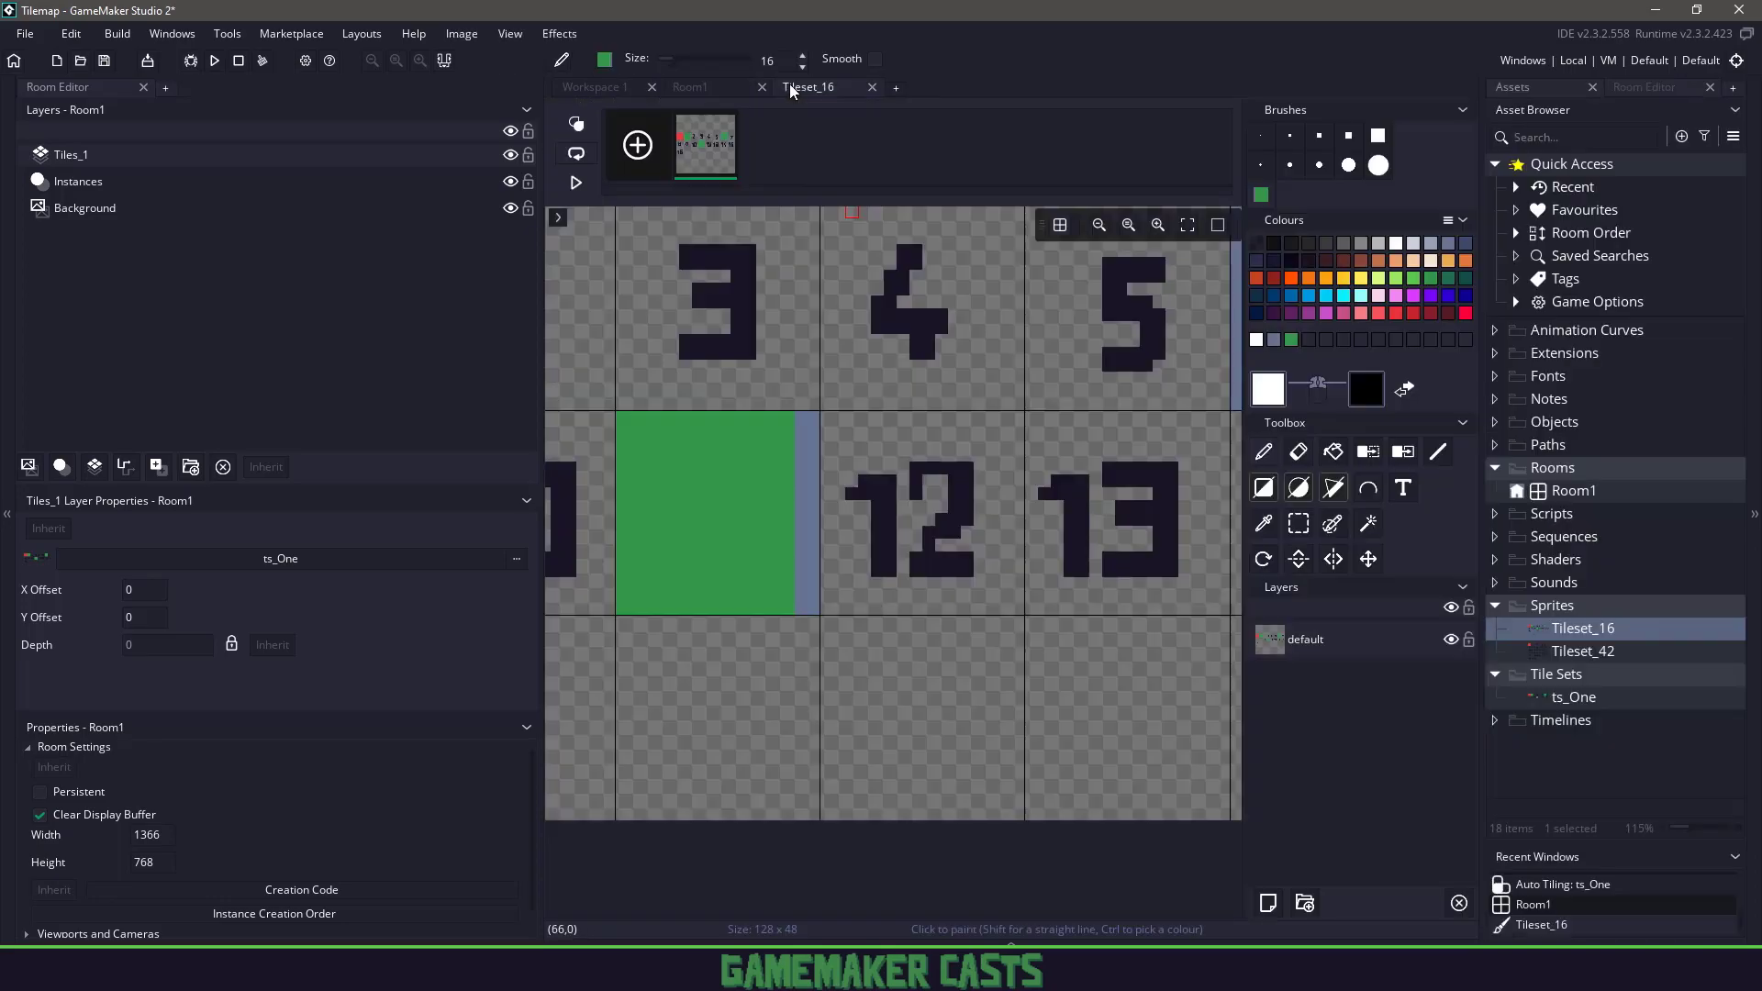
pyautogui.click(950, 404)
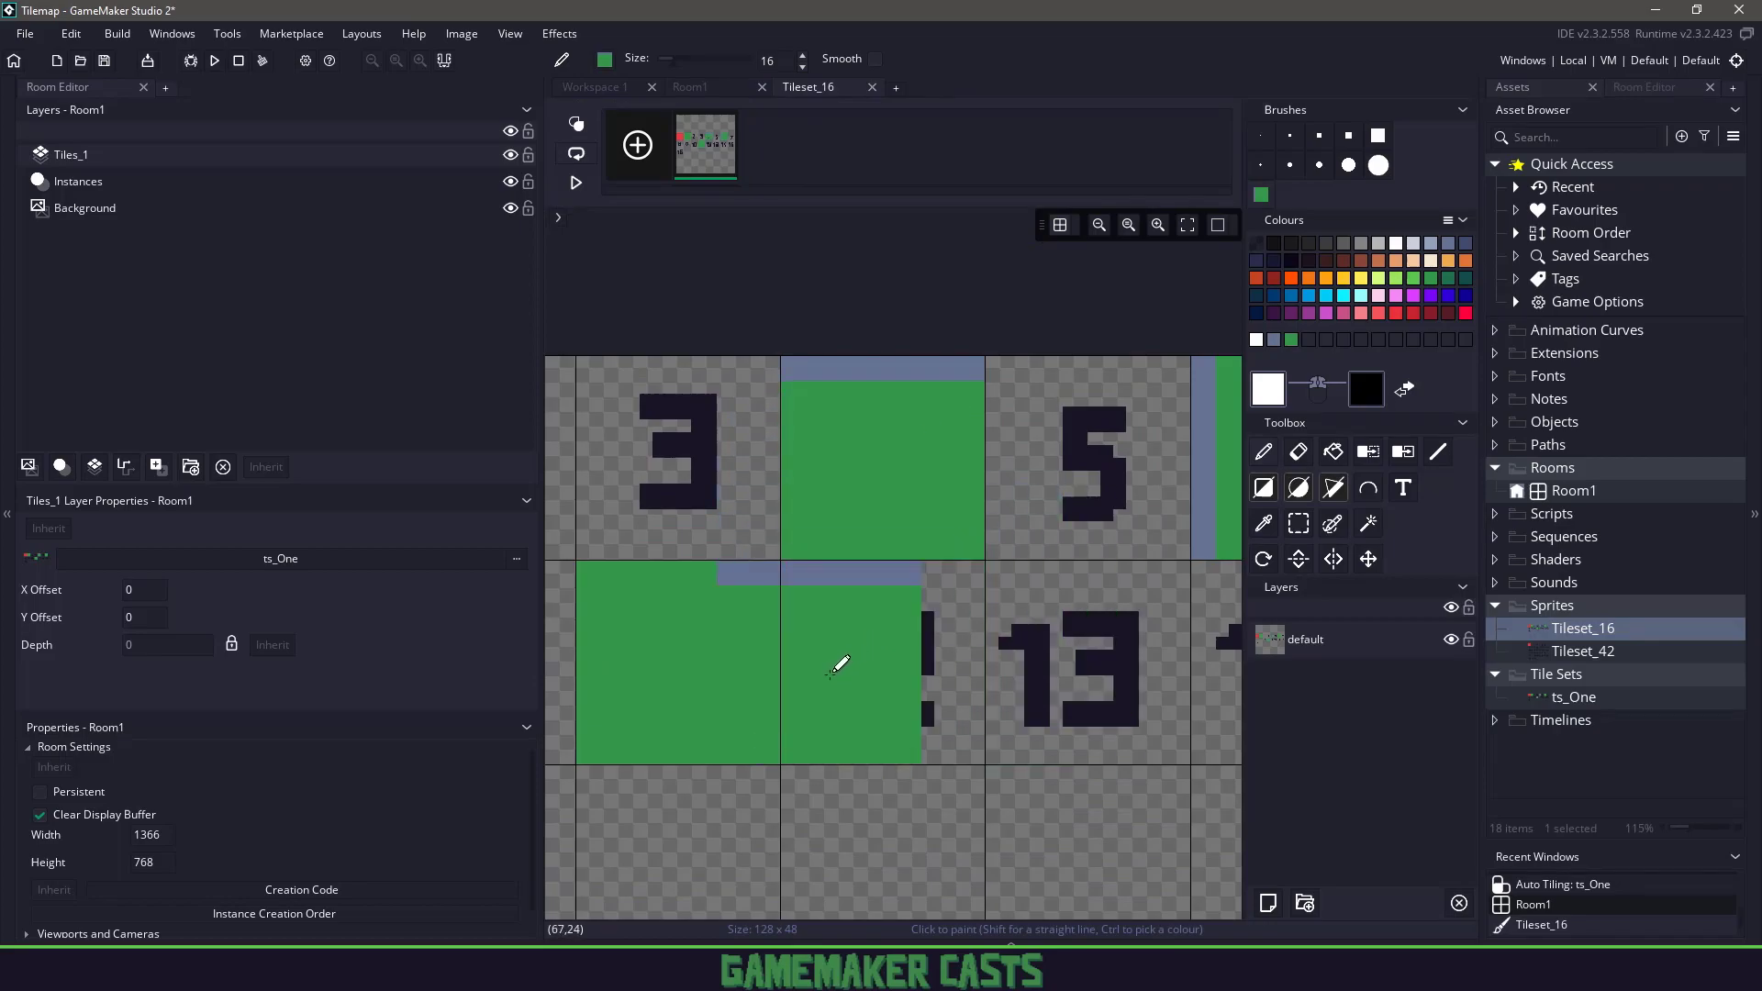
pyautogui.moveTo(1015, 718); pyautogui.dragTo(813, 593, button='middle')
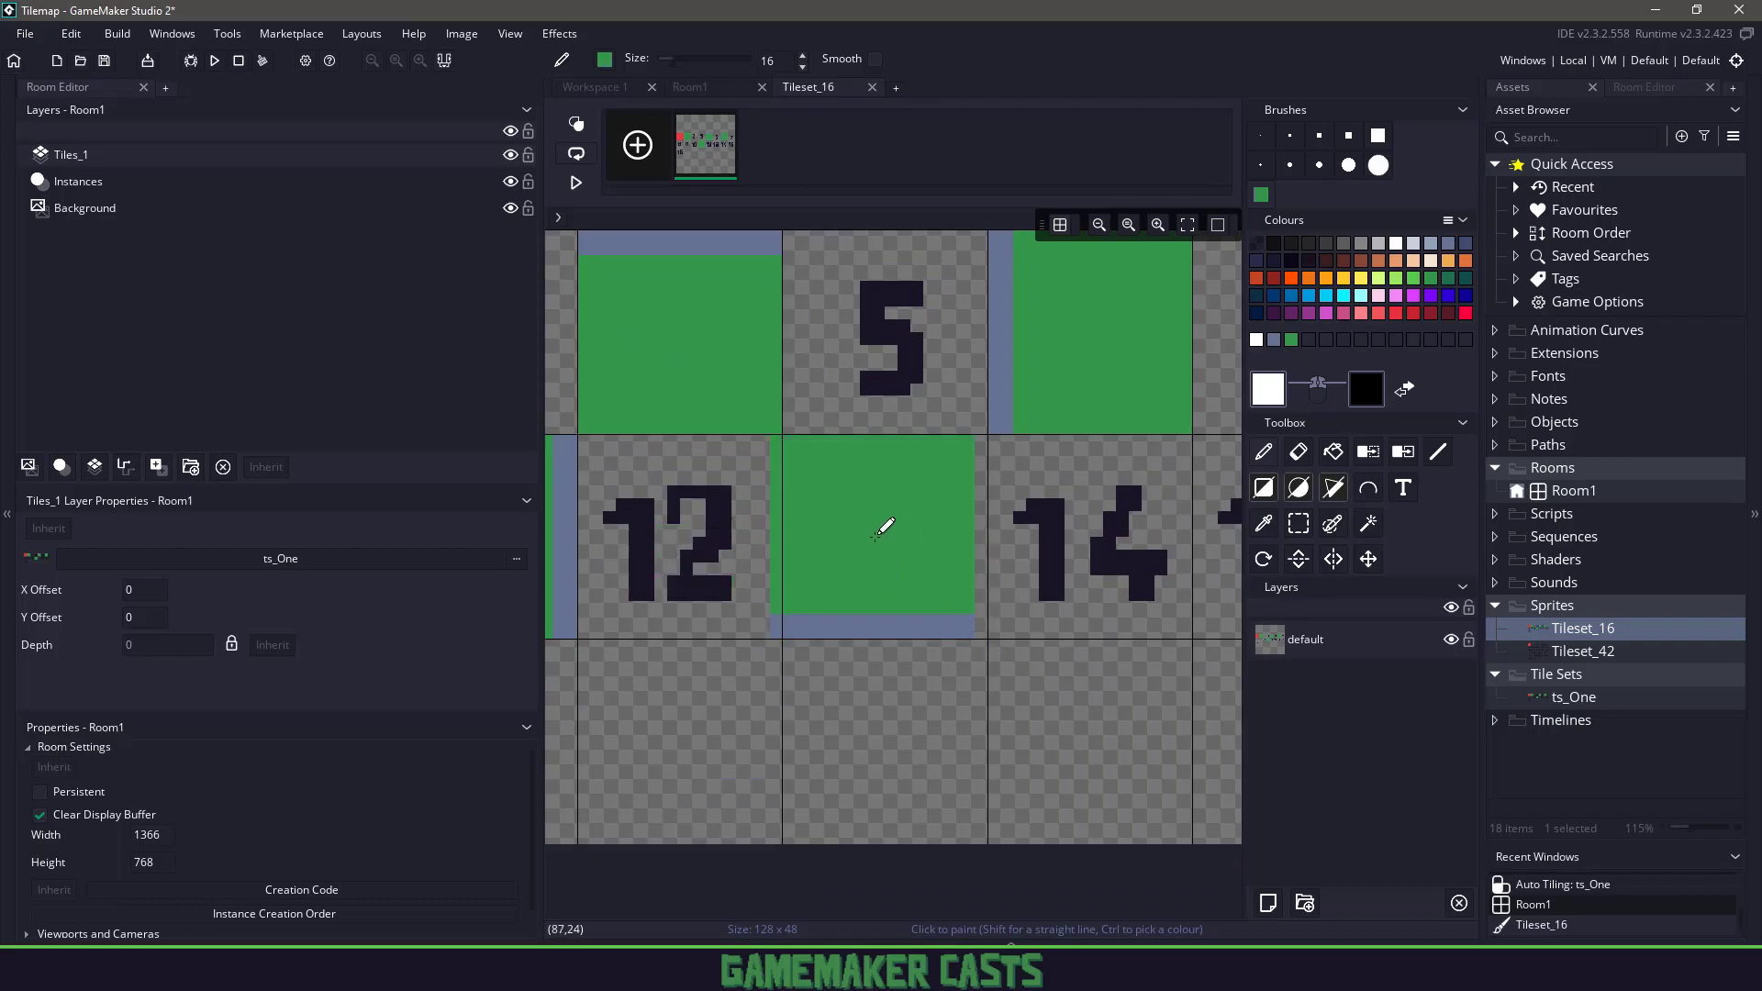
pyautogui.click(697, 92)
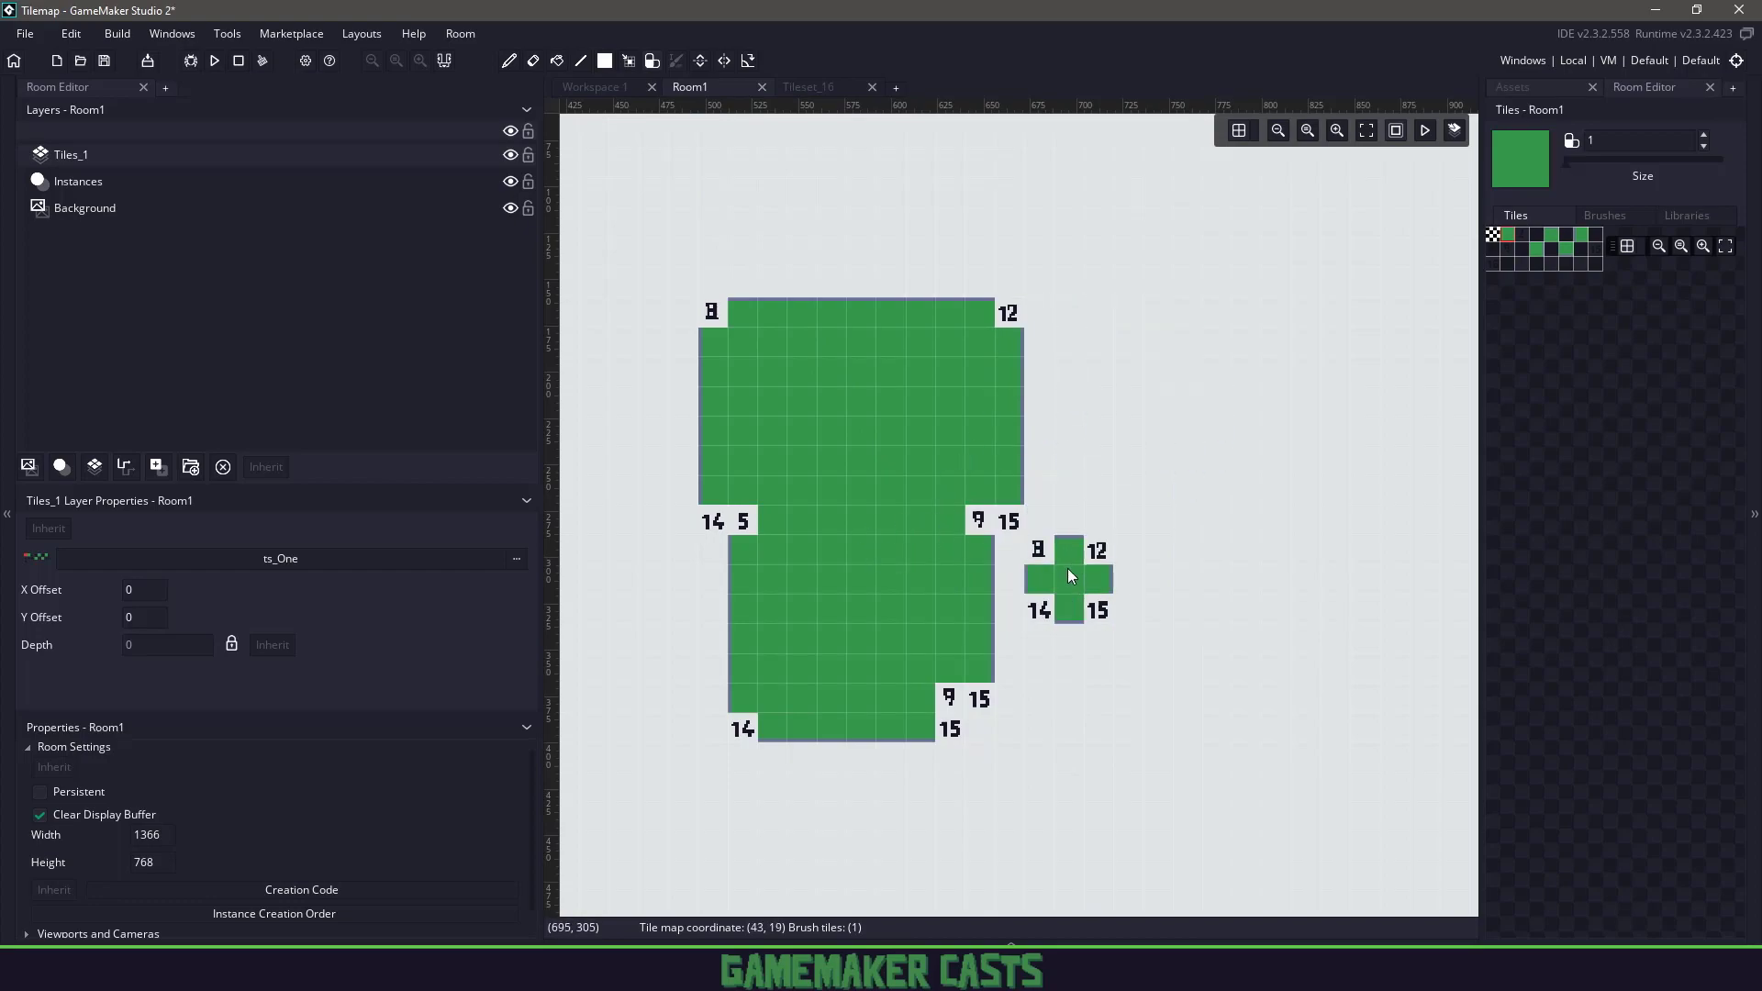
pyautogui.keyDown('ctrl'); pyautogui.scroll(2, 1066, 570); pyautogui.keyUp('ctrl')
pyautogui.moveTo(1095, 347); pyautogui.dragTo(1114, 693, button='middle')
pyautogui.keyDown('ctrl'); pyautogui.scroll(-1, 735, 317); pyautogui.keyUp('ctrl')
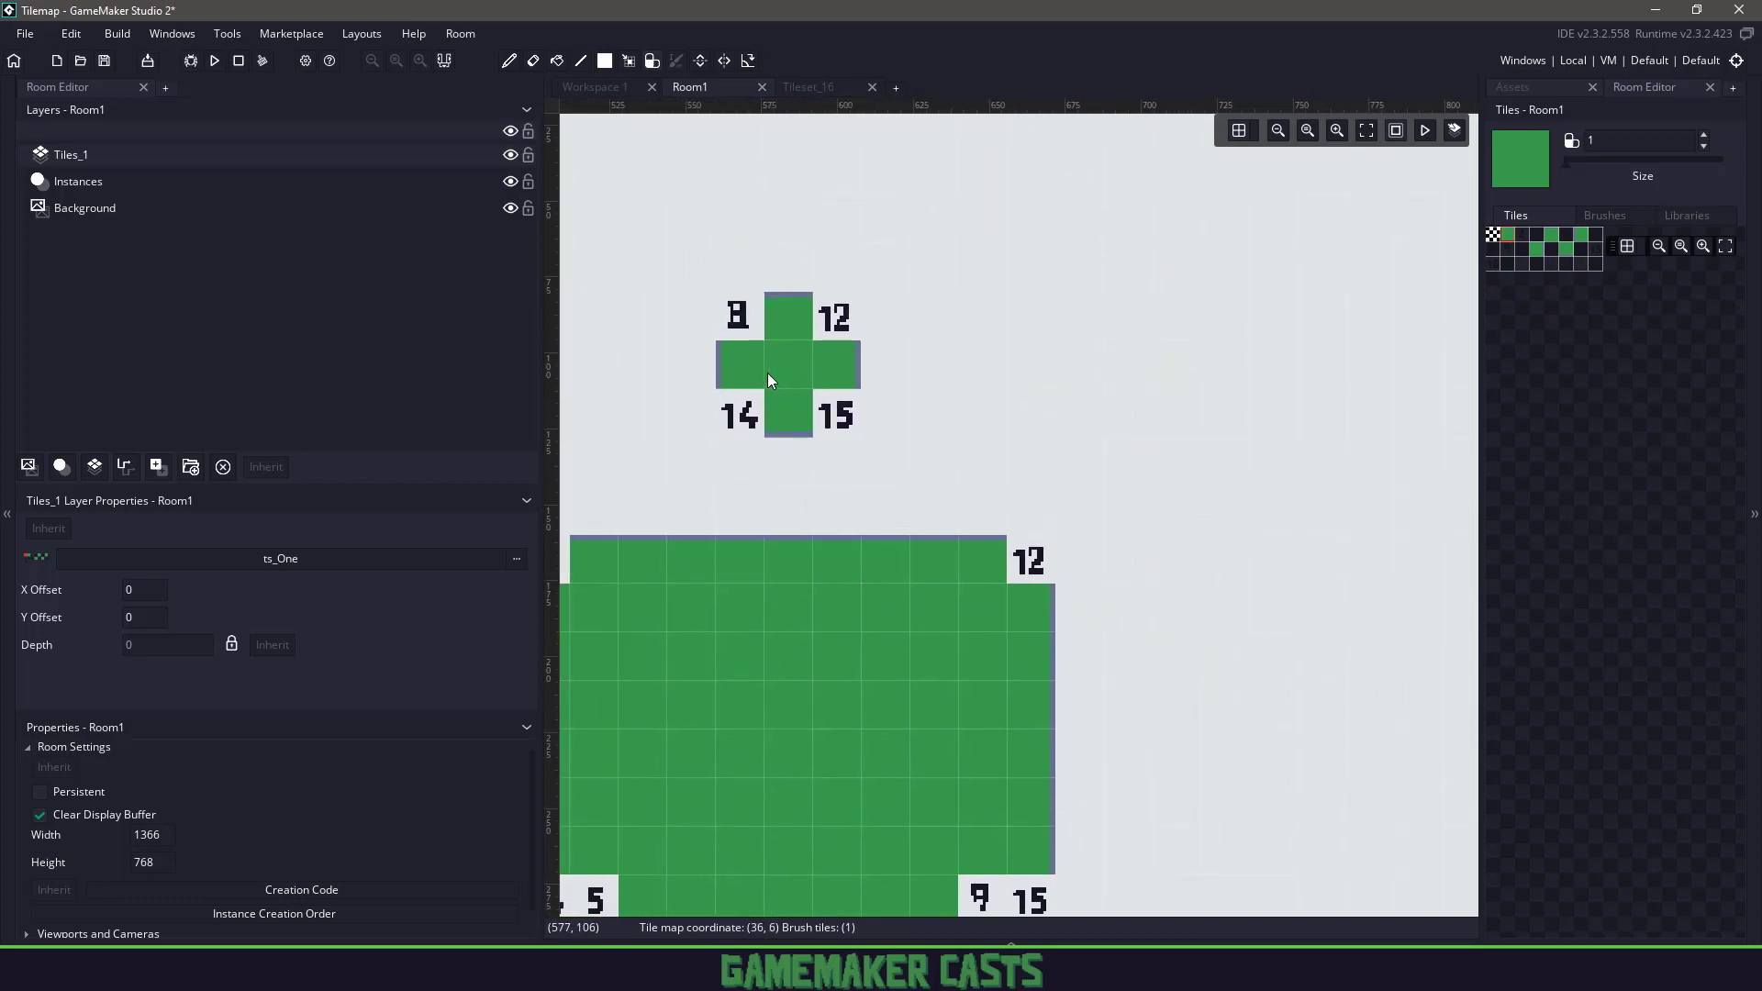
# Select the tile 12 cell in Tileset_16 and fill it with the same green as the neighbouring tiles.
pyautogui.click(808, 87)
pyautogui.moveTo(1053, 464)
pyautogui.mouseDown(button='middle')
pyautogui.moveTo(997, 465)
pyautogui.moveTo(1141, 468)
pyautogui.mouseUp(button='middle')
pyautogui.press('s')
pyautogui.moveTo(671, 443); pyautogui.dragTo(797, 571)
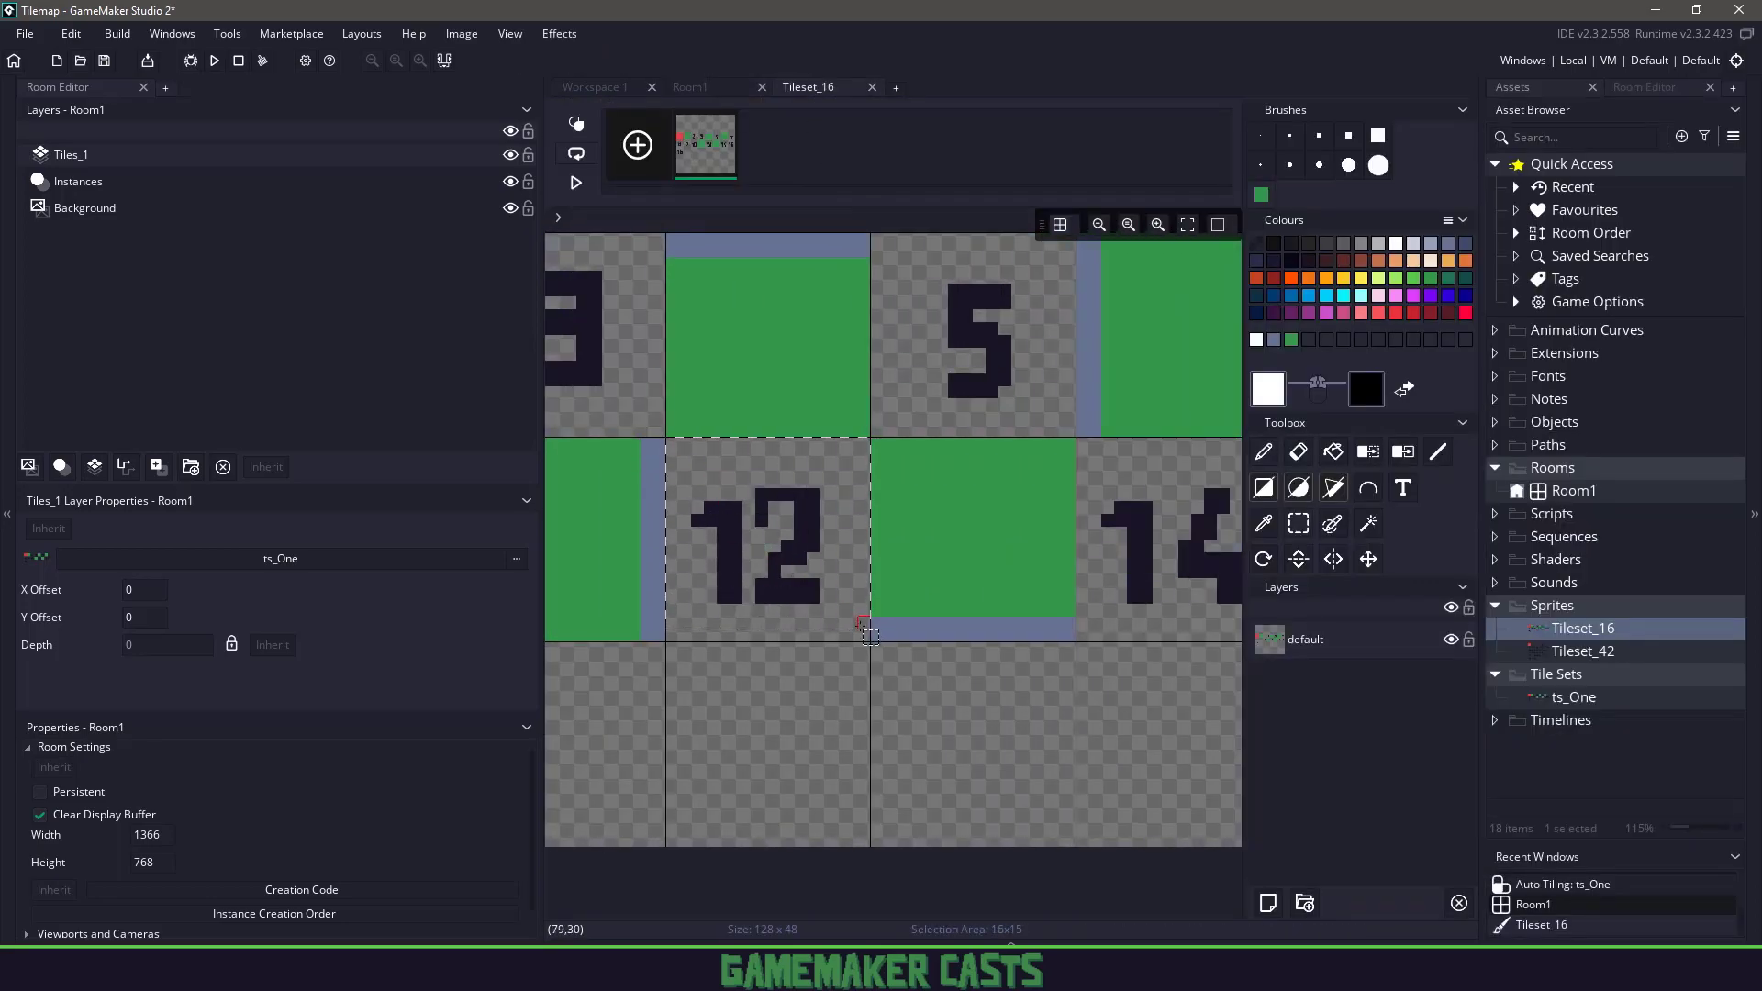
pyautogui.press('f')
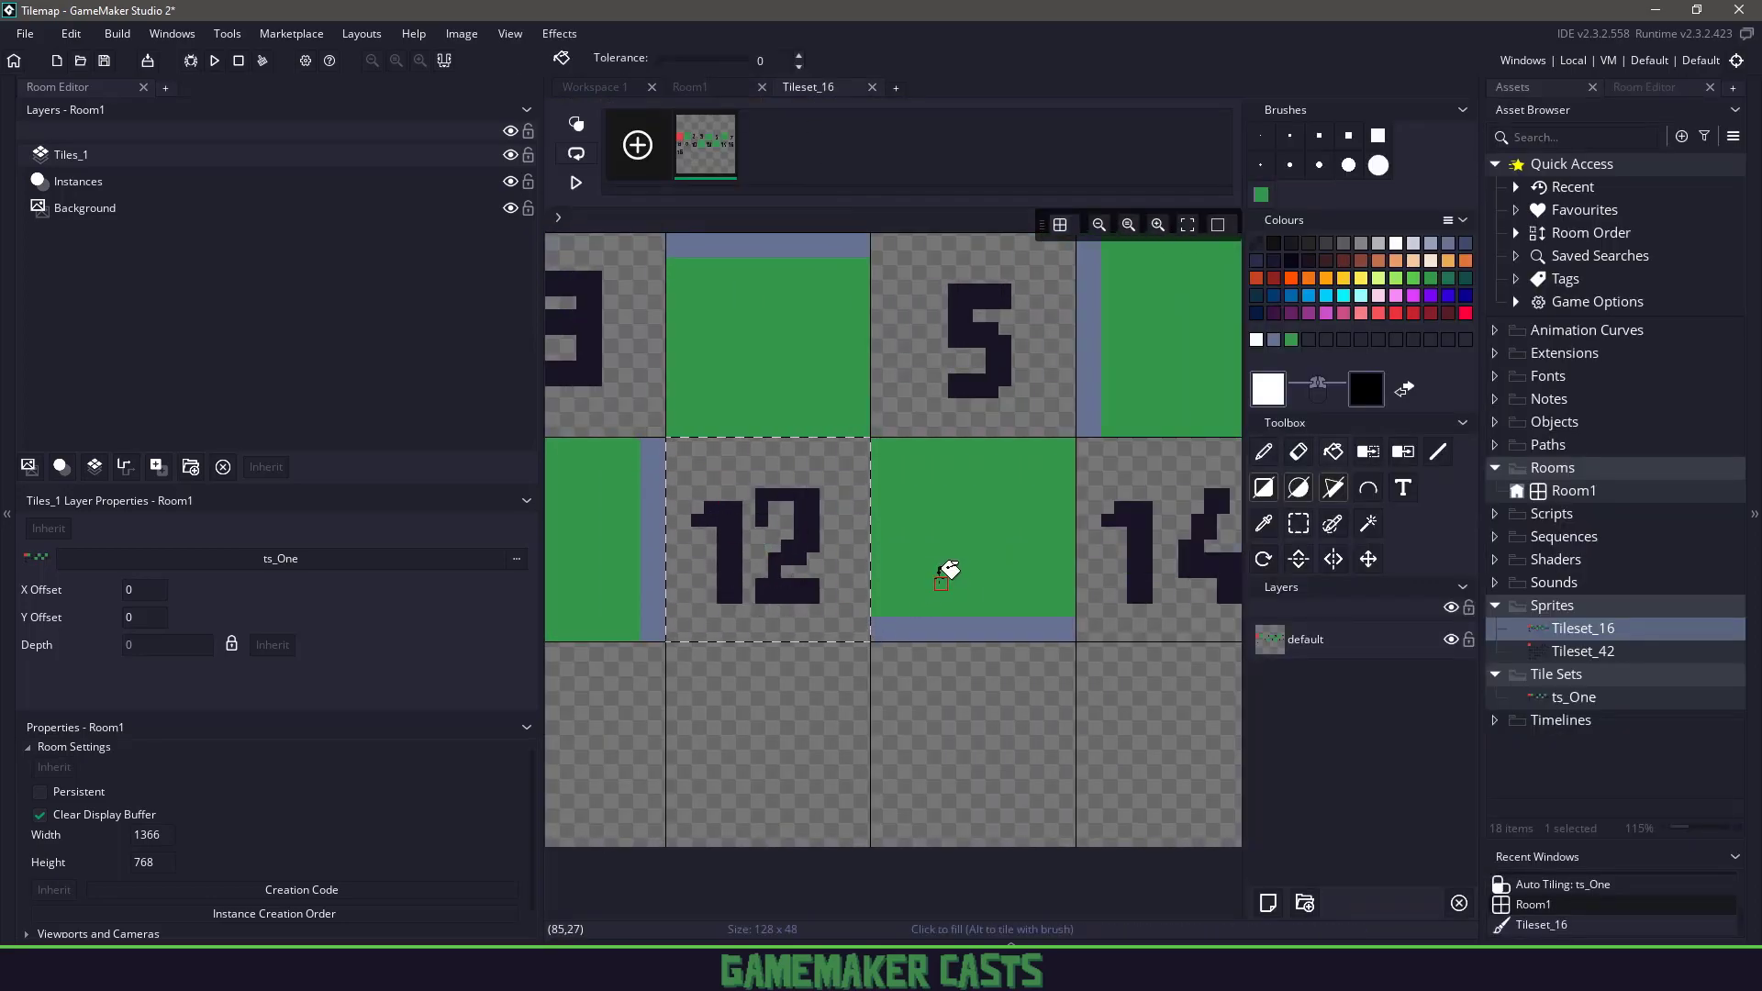
pyautogui.keyDown('ctrl'); pyautogui.click(993, 534); pyautogui.keyUp('ctrl')
pyautogui.click(810, 547)
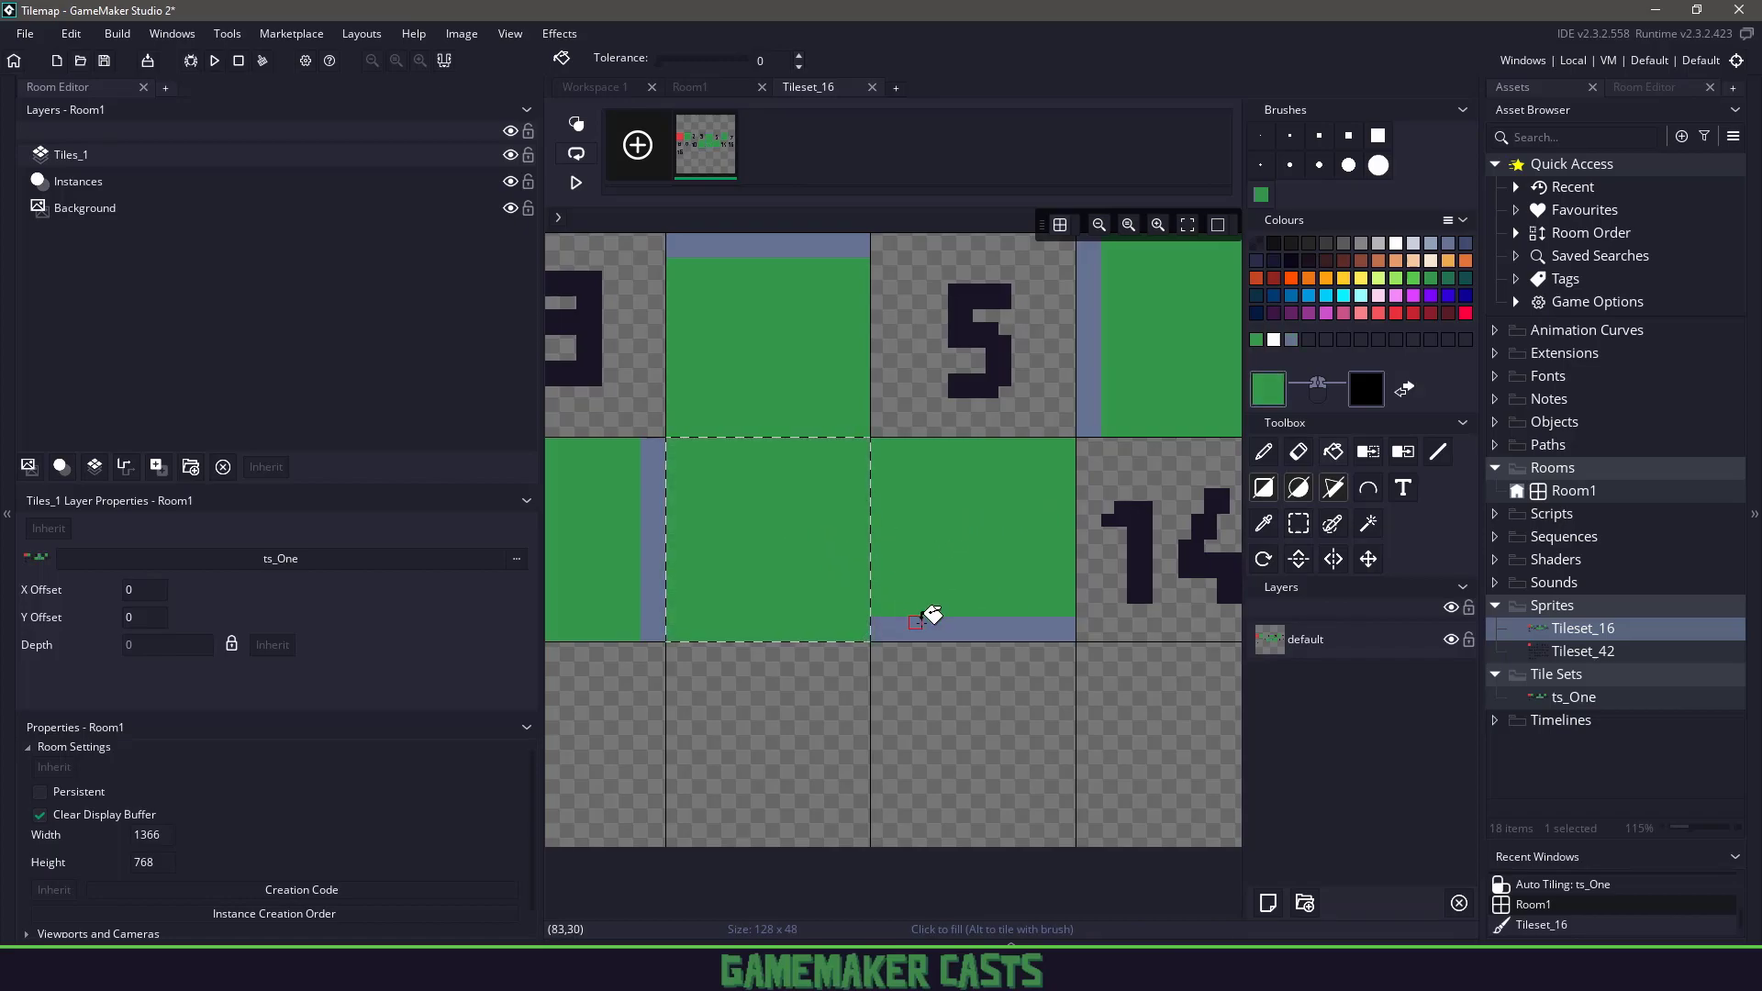
# Draw blue-grey lines of size 2 along the top and right edges of green tile 12, and check it in Room1.
pyautogui.keyDown('ctrl'); pyautogui.click(922, 631); pyautogui.keyUp('ctrl')
pyautogui.press('d')
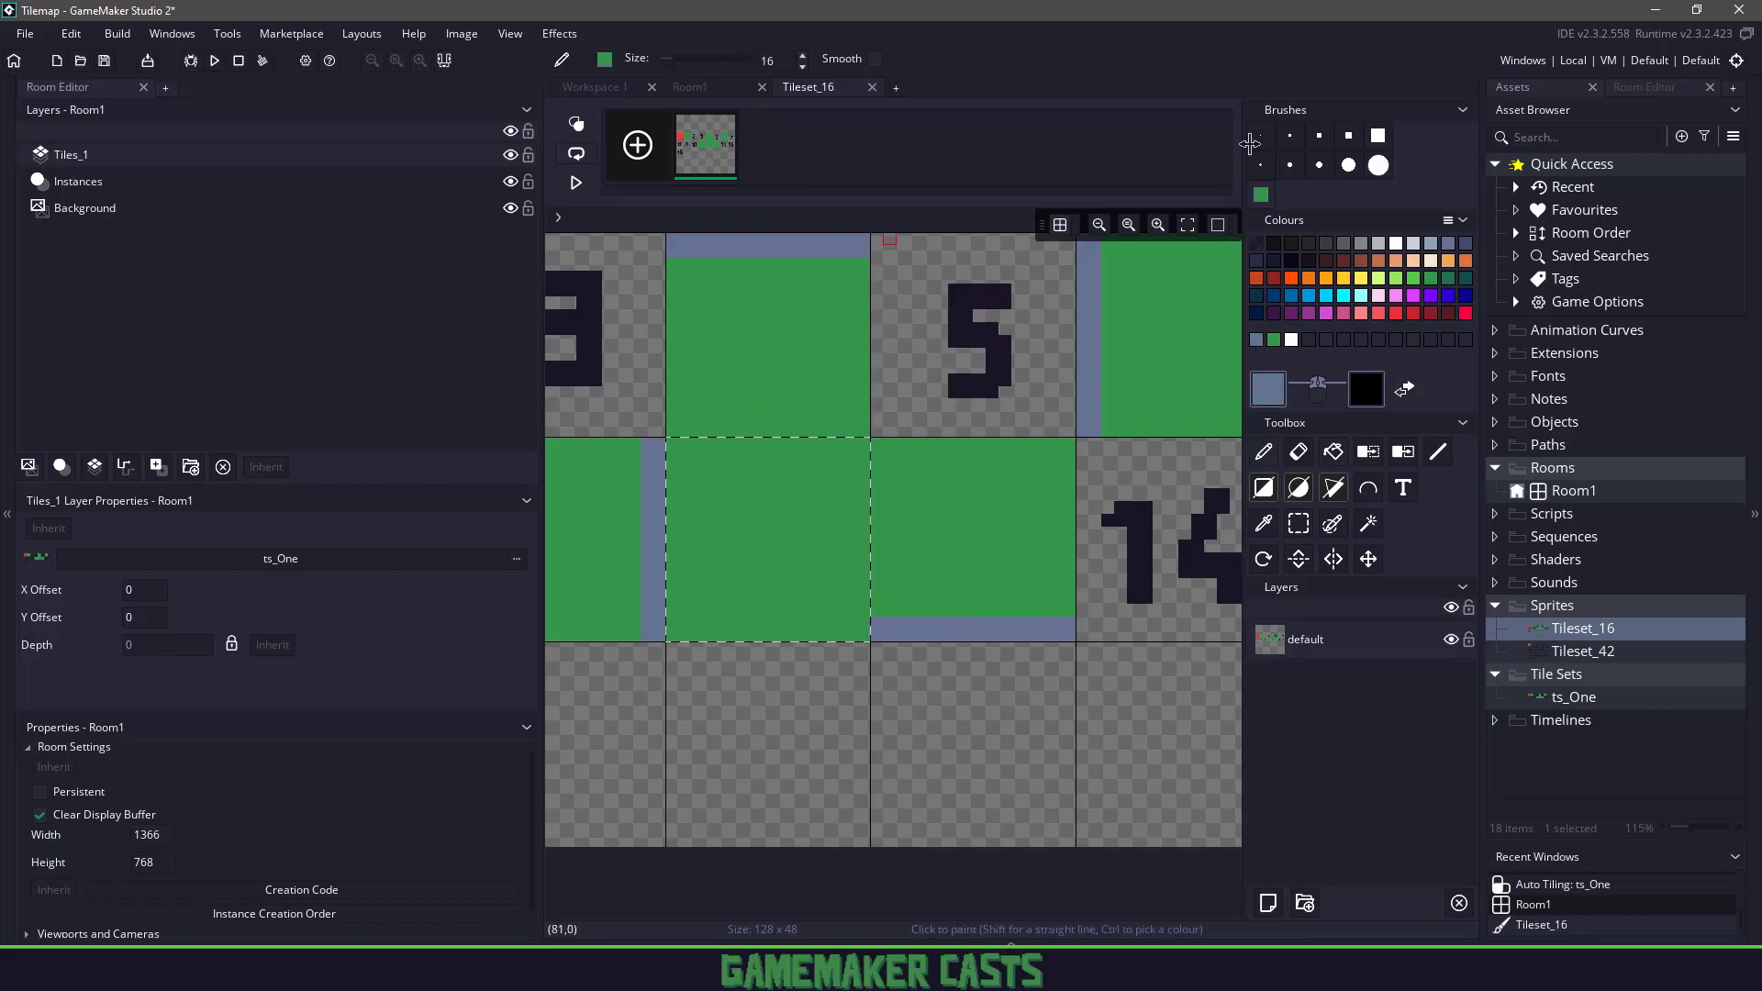
pyautogui.click(1289, 136)
pyautogui.click(802, 66)
pyautogui.click(705, 86)
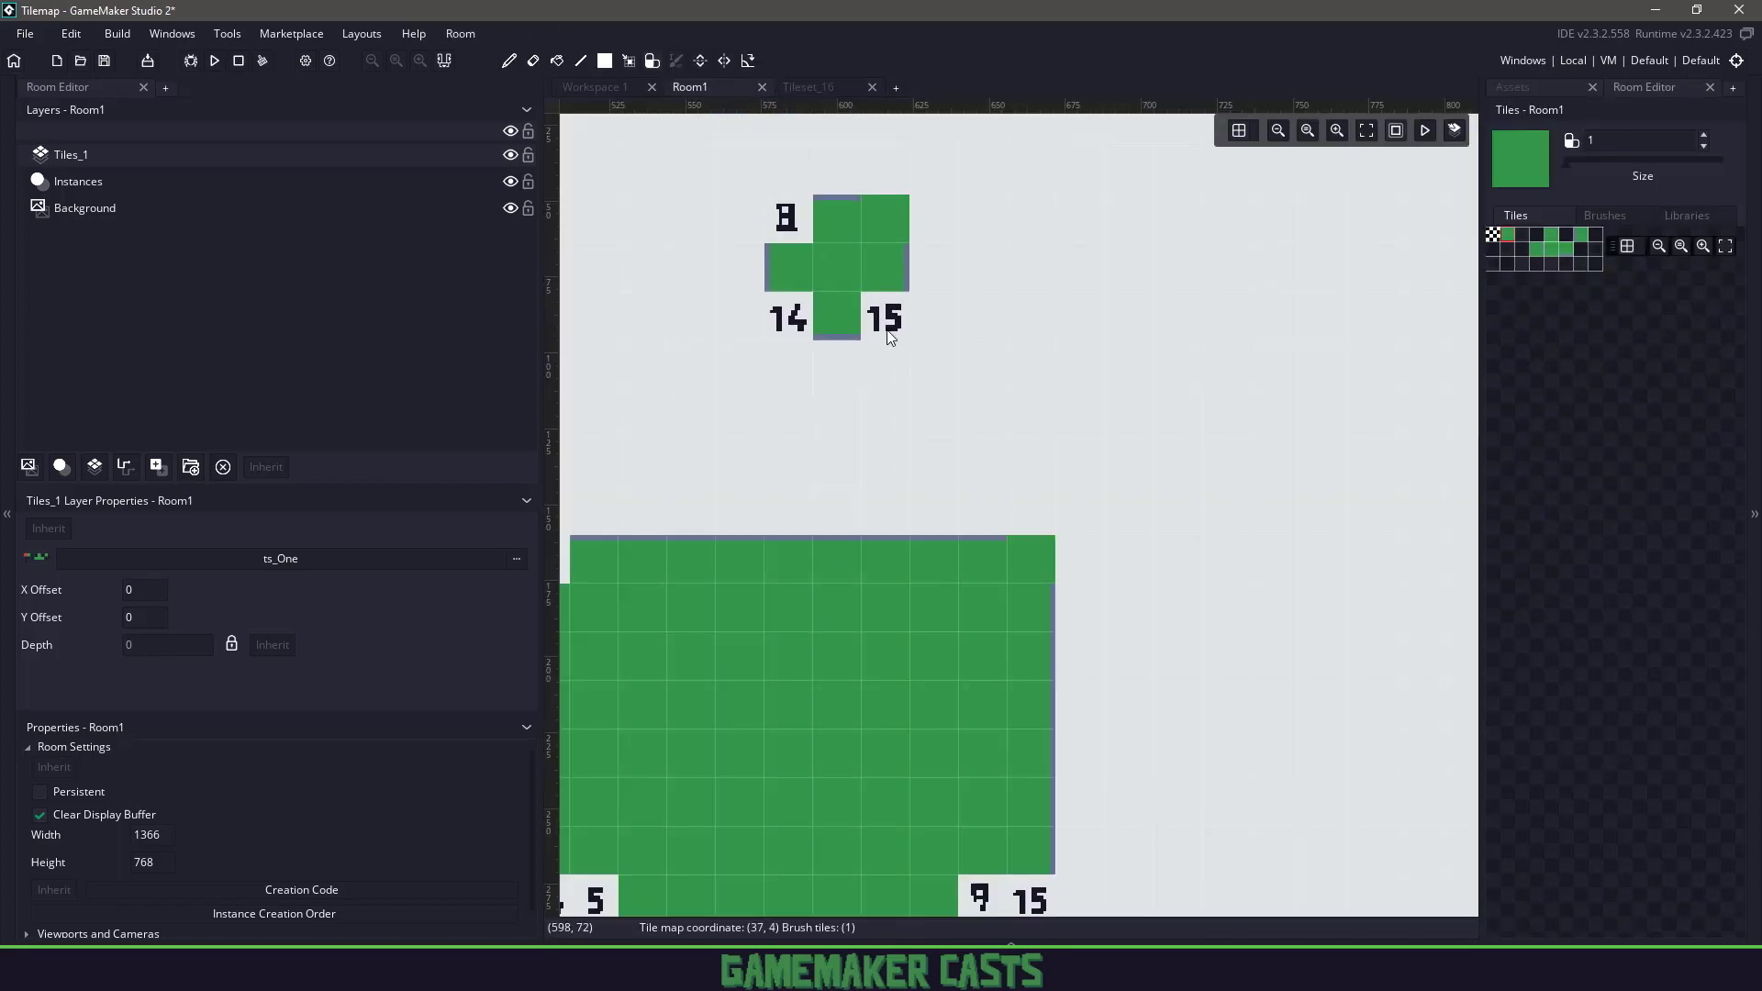
pyautogui.click(810, 88)
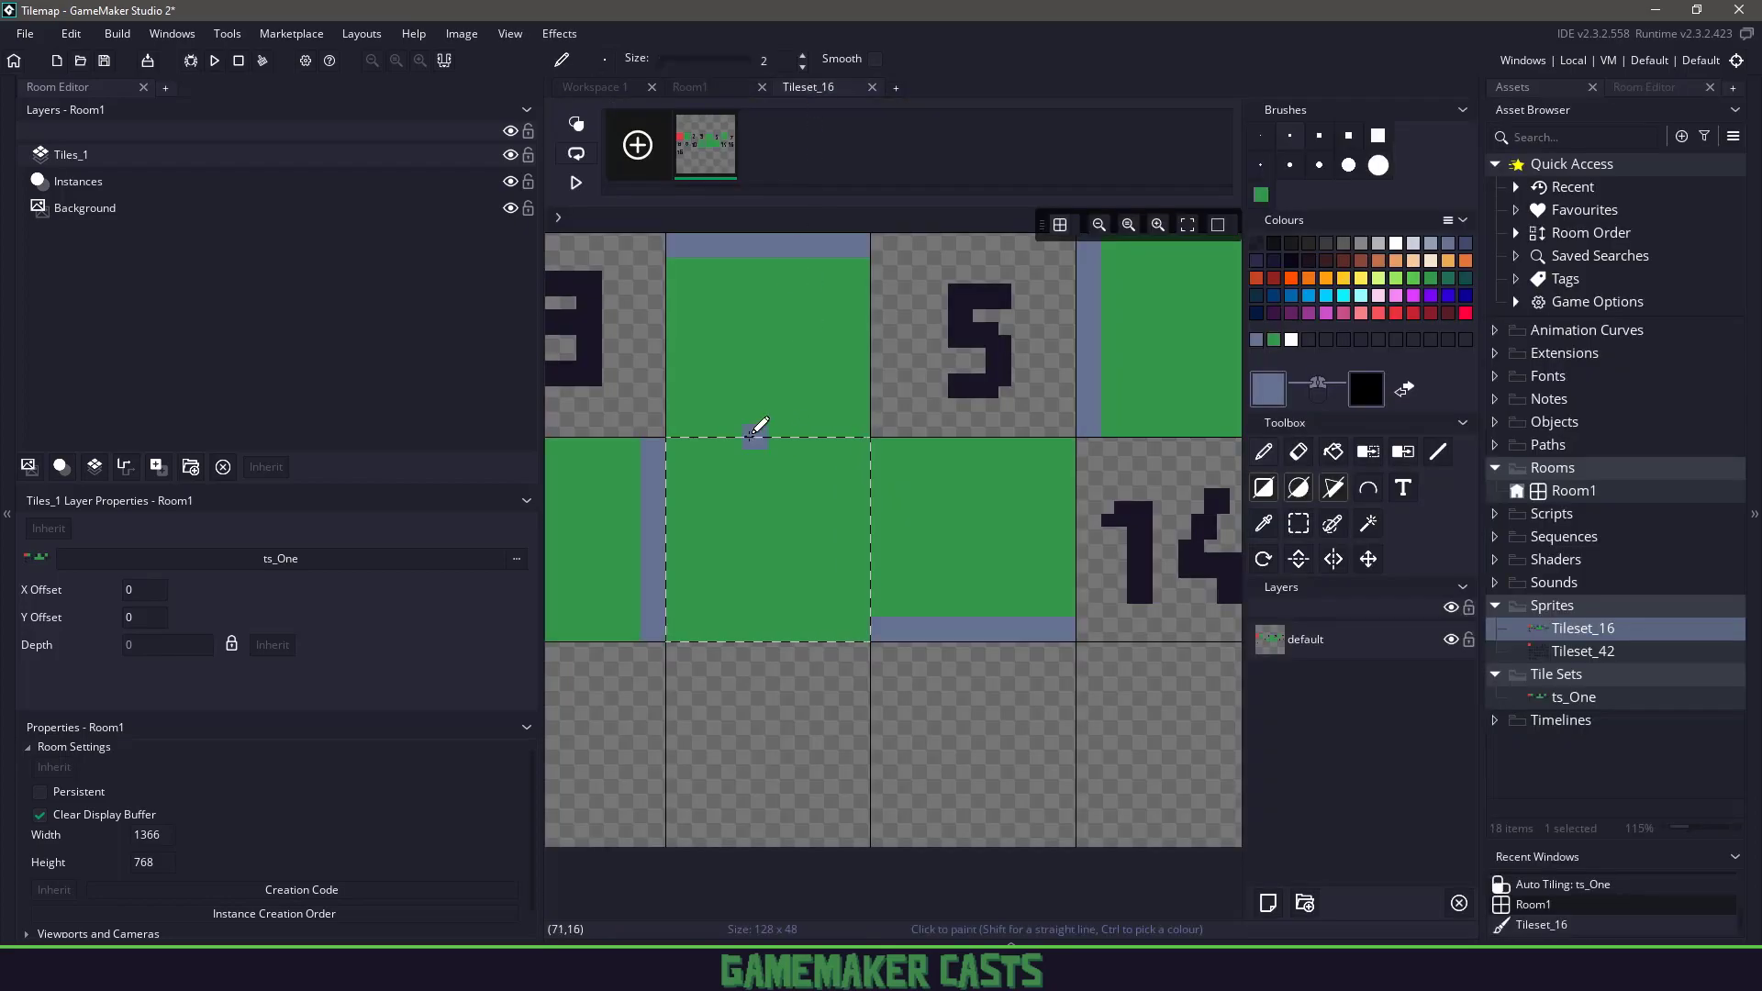
pyautogui.press('l')
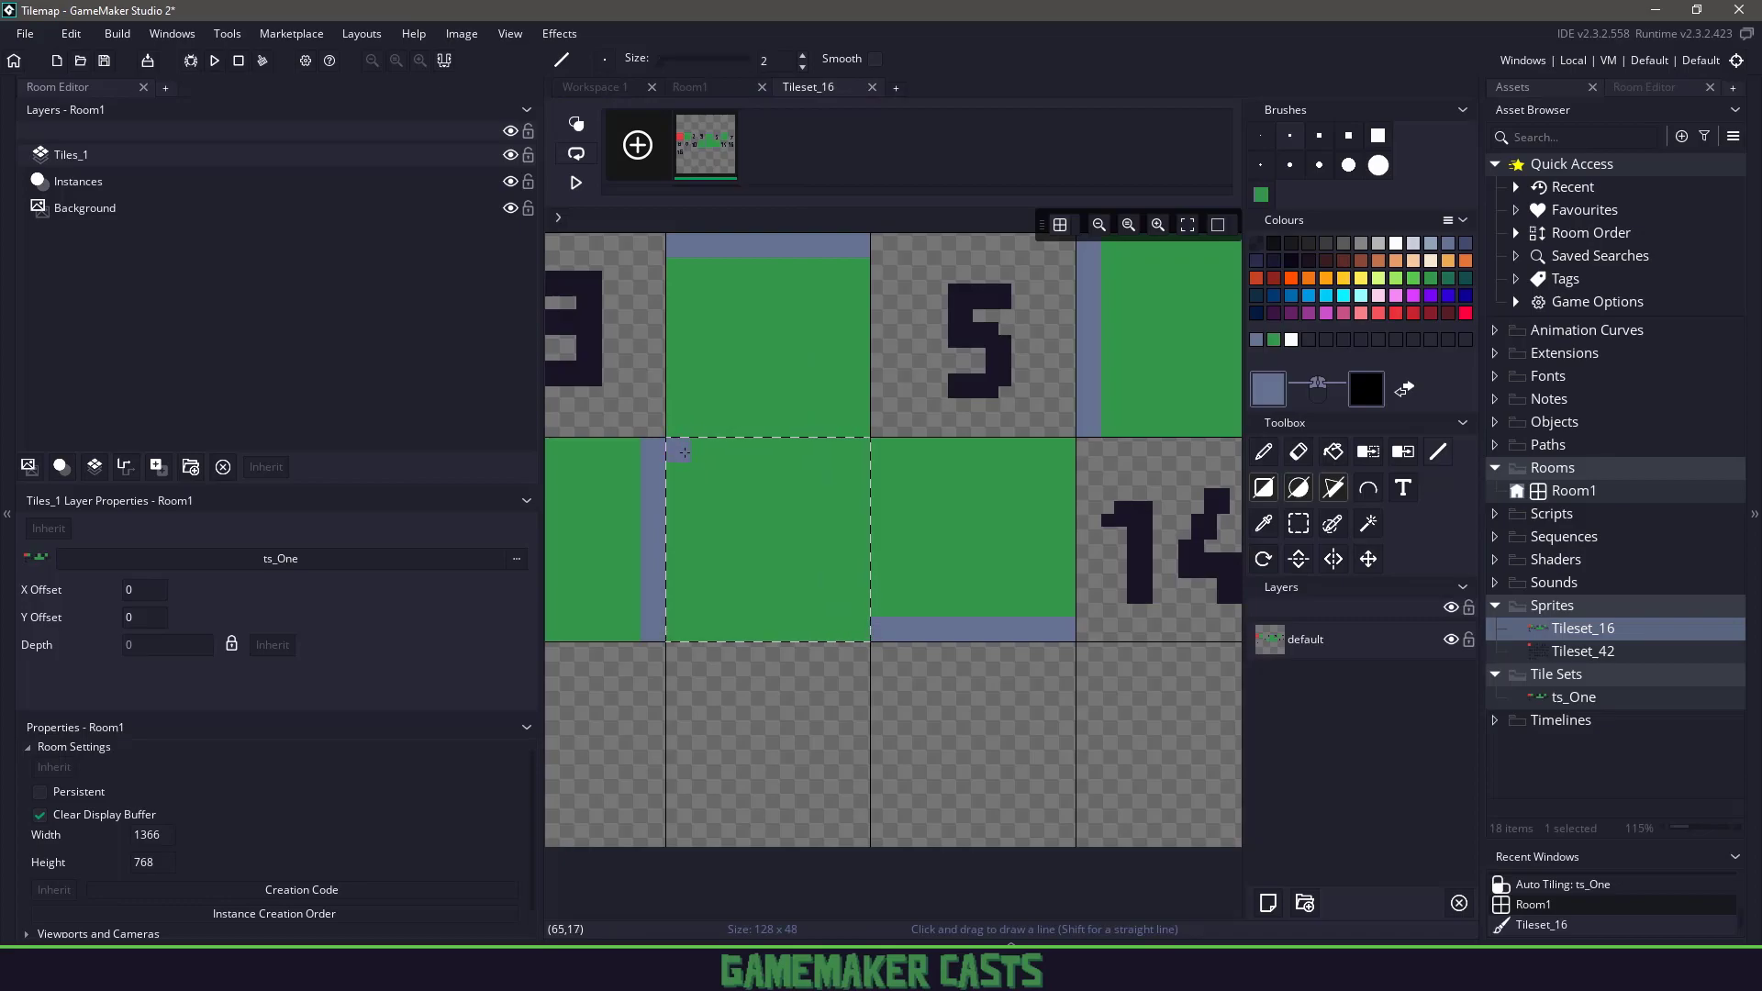
pyautogui.moveTo(684, 455)
pyautogui.mouseDown()
pyautogui.moveTo(866, 455)
pyautogui.moveTo(865, 530)
pyautogui.mouseUp()
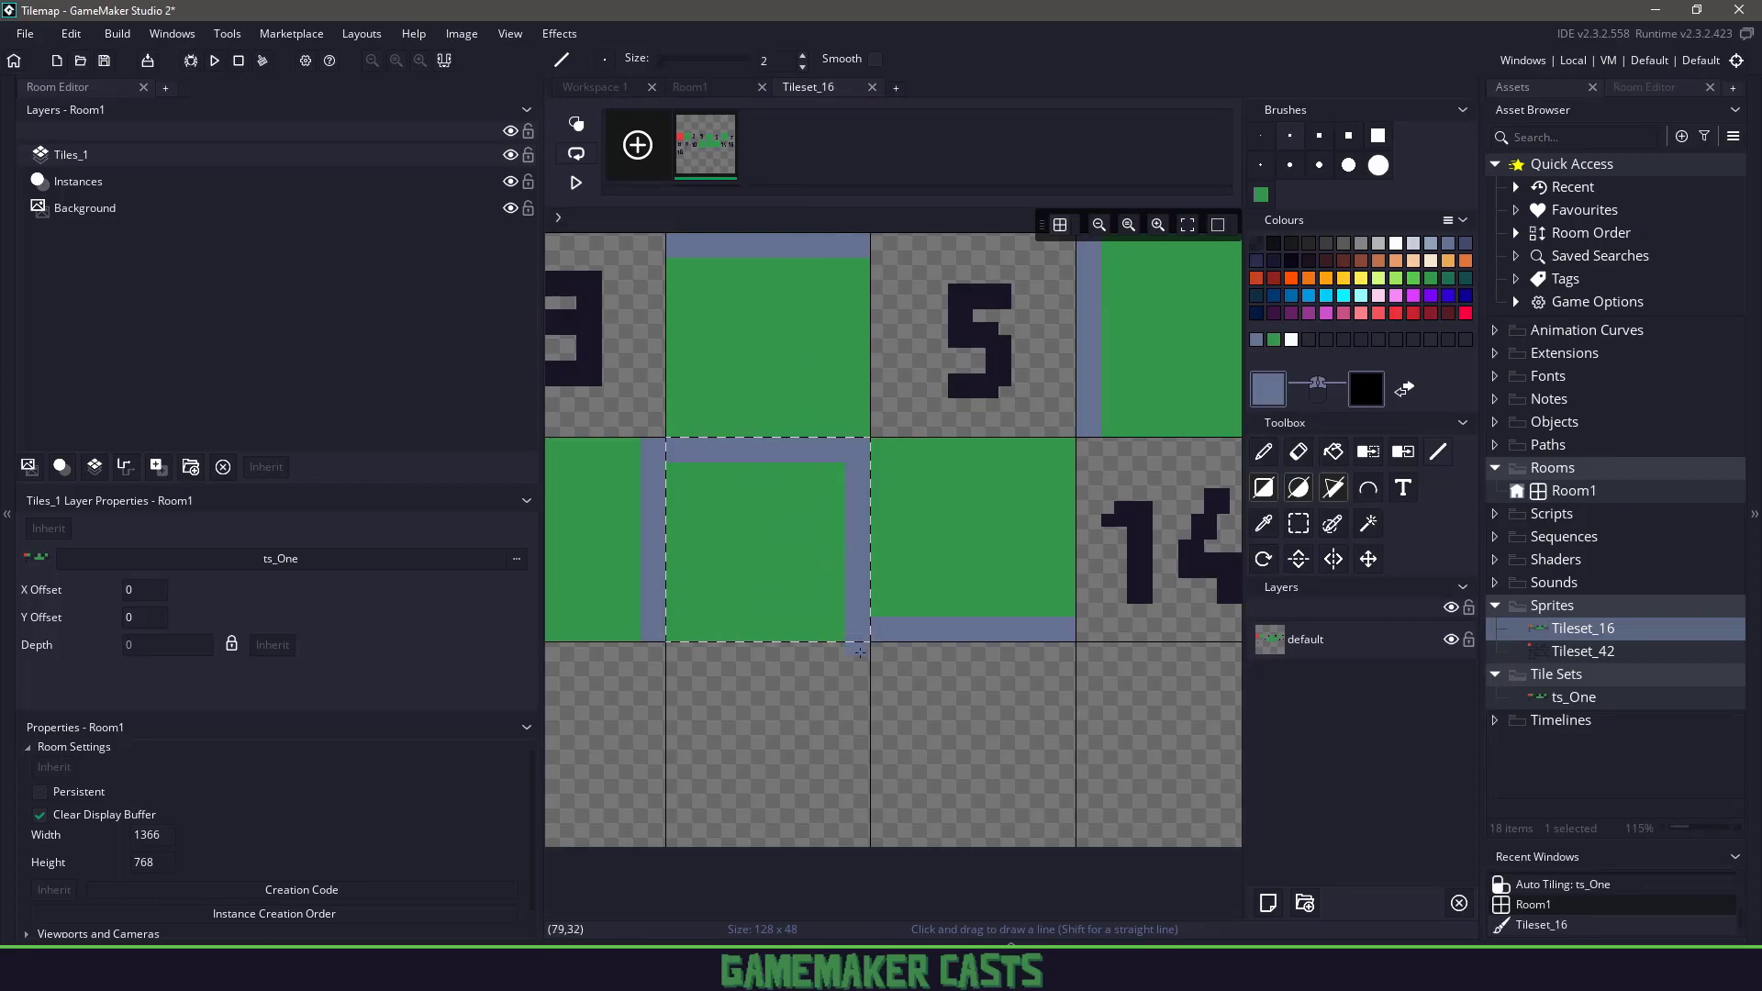
pyautogui.click(720, 92)
pyautogui.moveTo(848, 432); pyautogui.dragTo(1032, 364, button='middle')
pyautogui.keyDown('ctrl'); pyautogui.scroll(-1, 1055, 426); pyautogui.keyUp('ctrl')
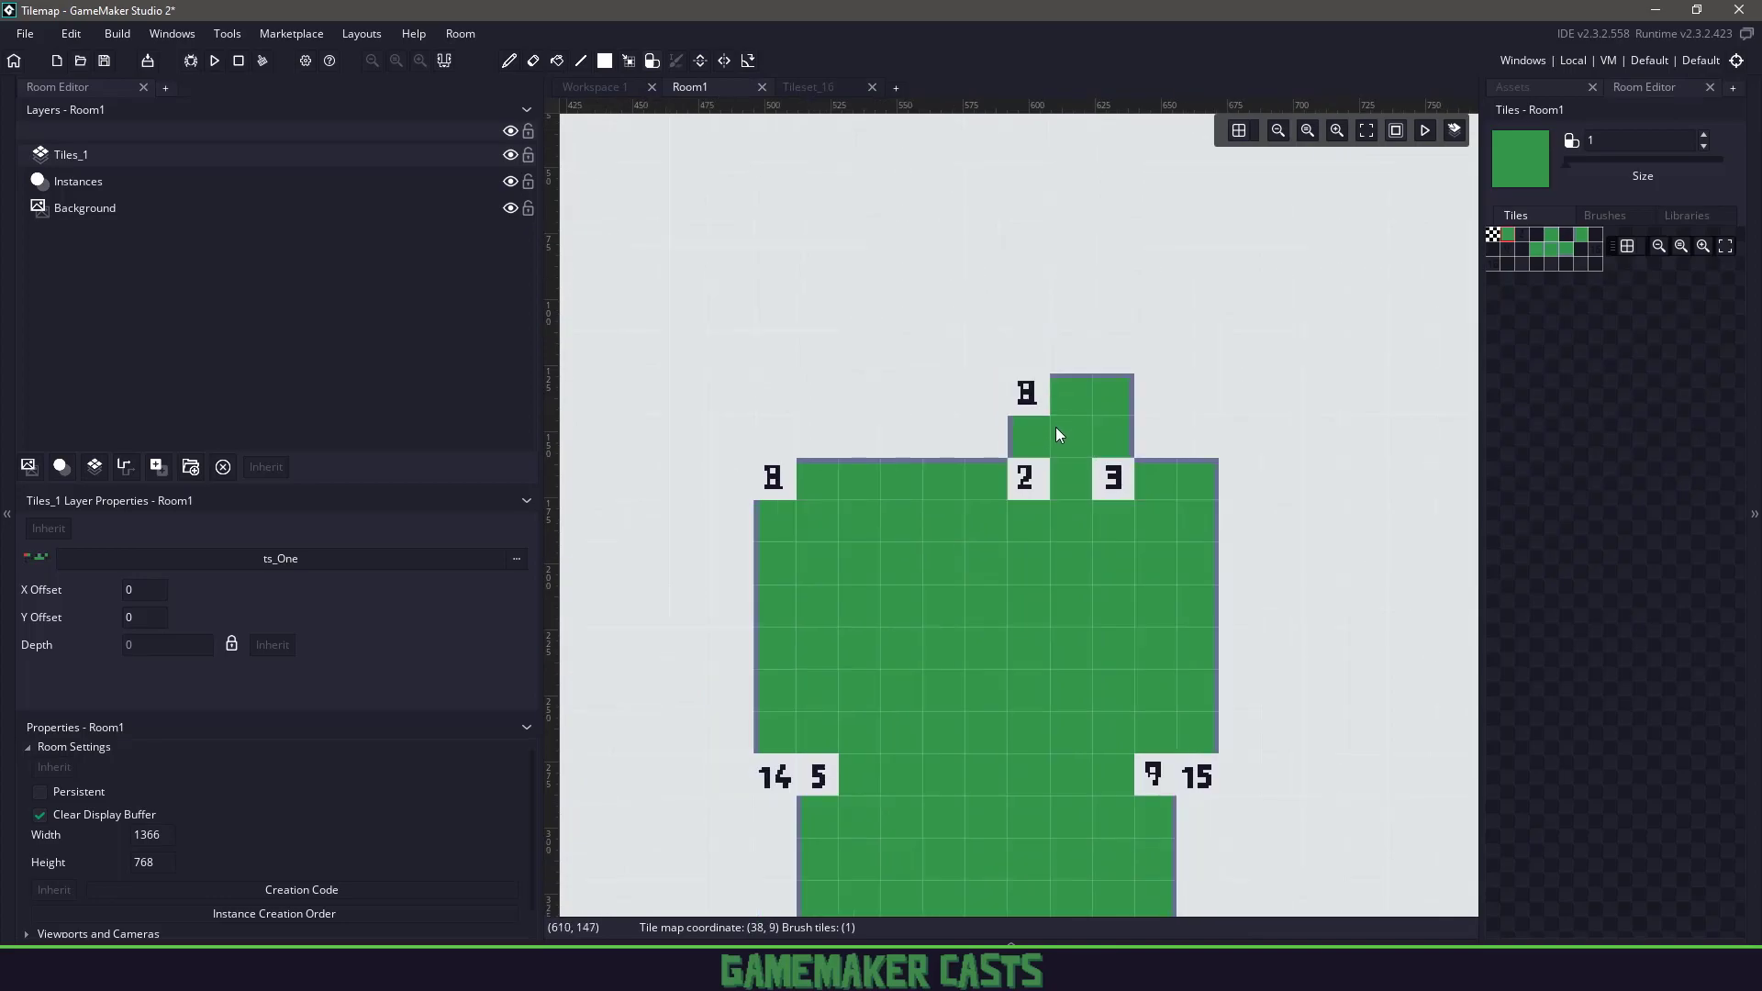
# Stamp a rotated corner copy over tile 8 with edges on top and left, and paint the Room1 block out to a full rectangle.
pyautogui.click(800, 86)
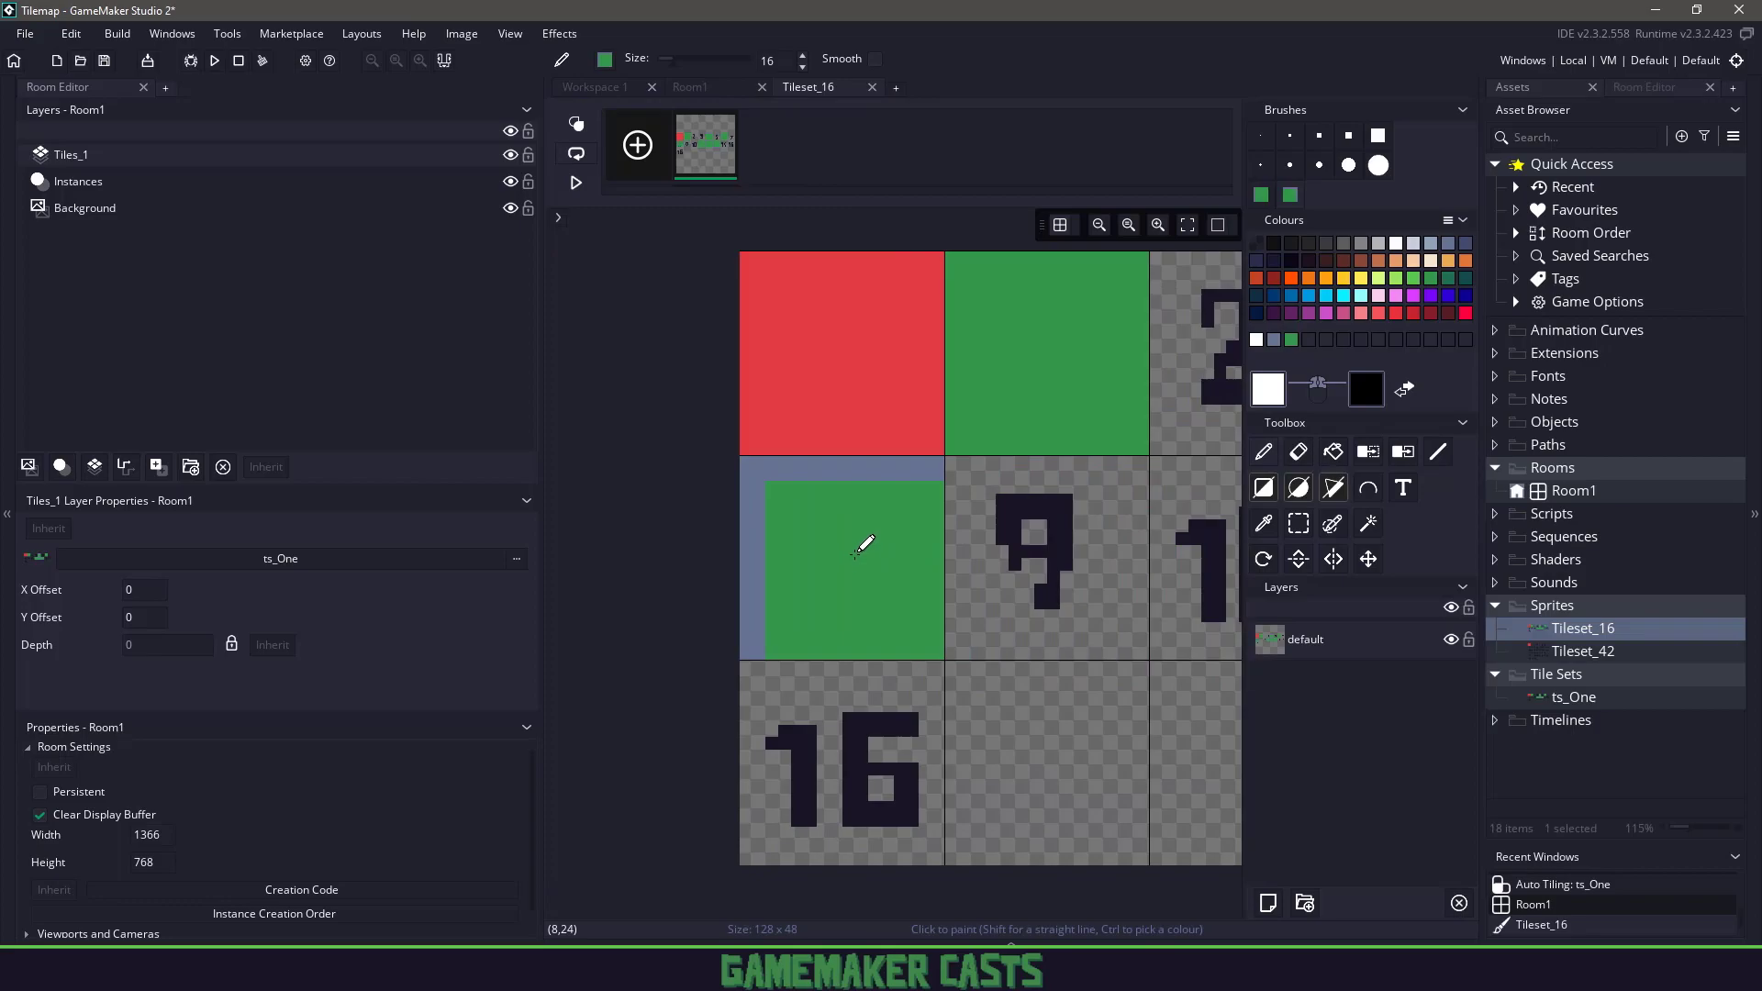
pyautogui.click(708, 88)
pyautogui.moveTo(1037, 558); pyautogui.dragTo(936, 222, button='middle')
pyautogui.moveTo(1052, 464)
pyautogui.mouseDown()
pyautogui.moveTo(1055, 684)
pyautogui.moveTo(742, 720)
pyautogui.moveTo(721, 537)
pyautogui.mouseUp()
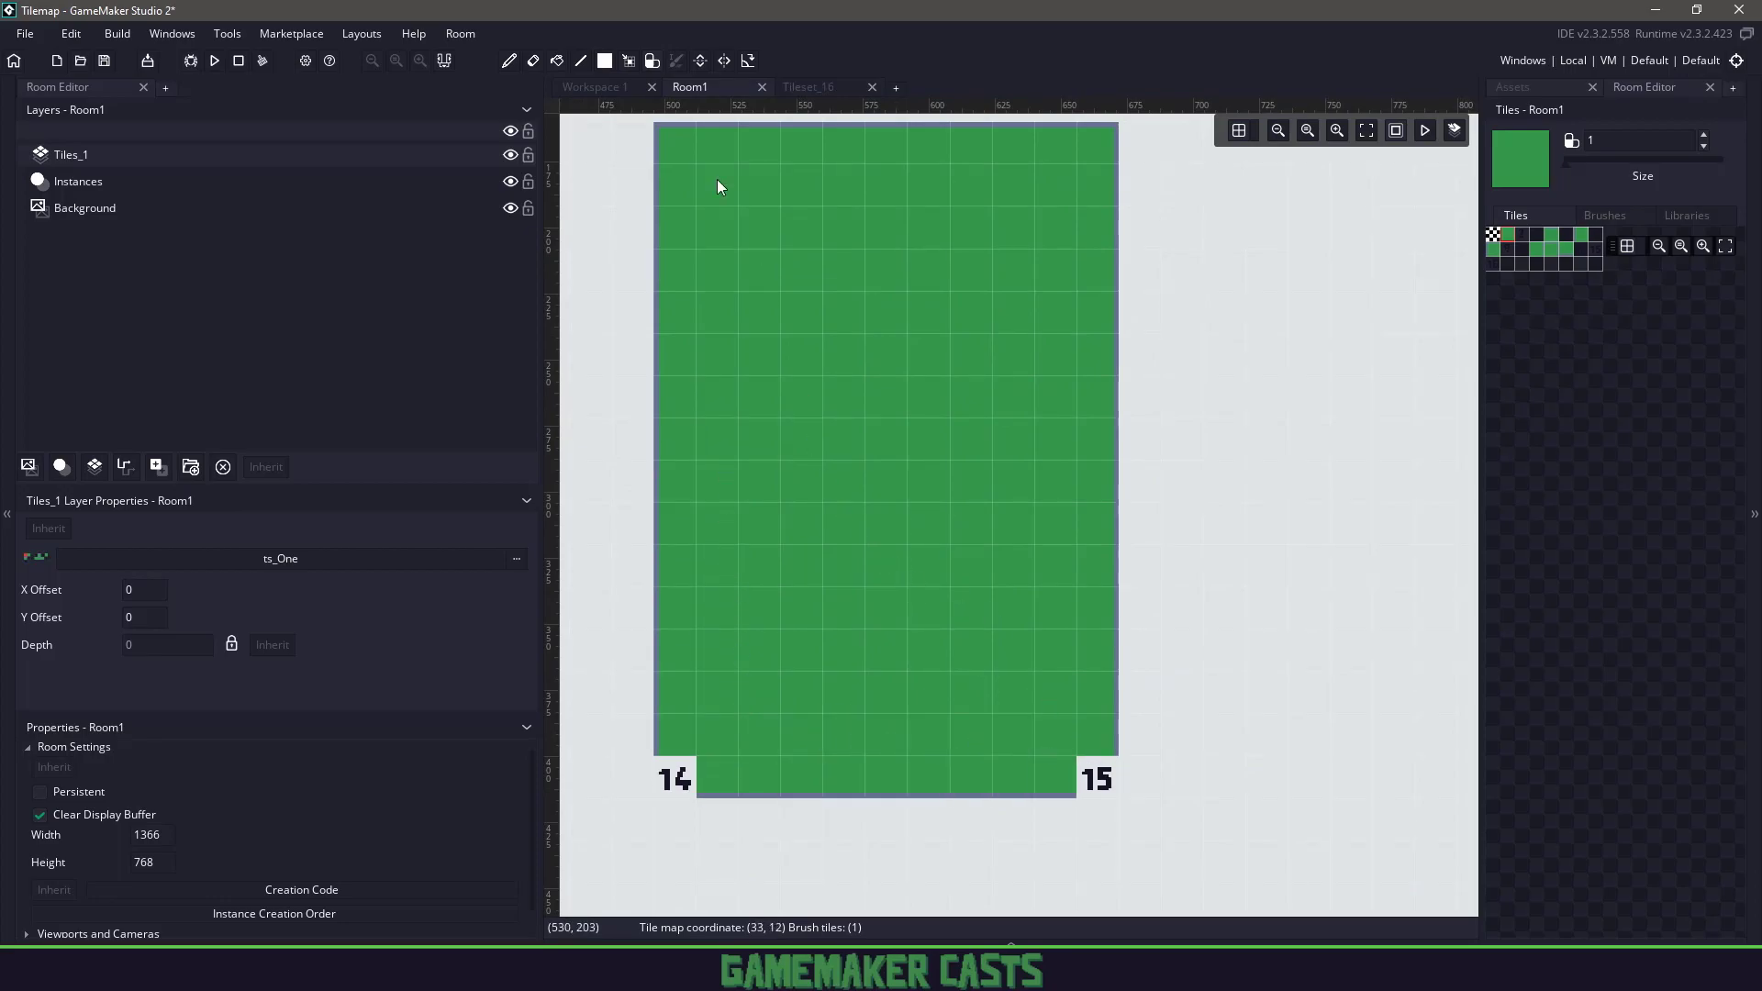
# Stamp rotated corner copies over tile 14 with left and bottom edges and tile 15 with right and bottom edges, checking them in Room1.
pyautogui.click(808, 88)
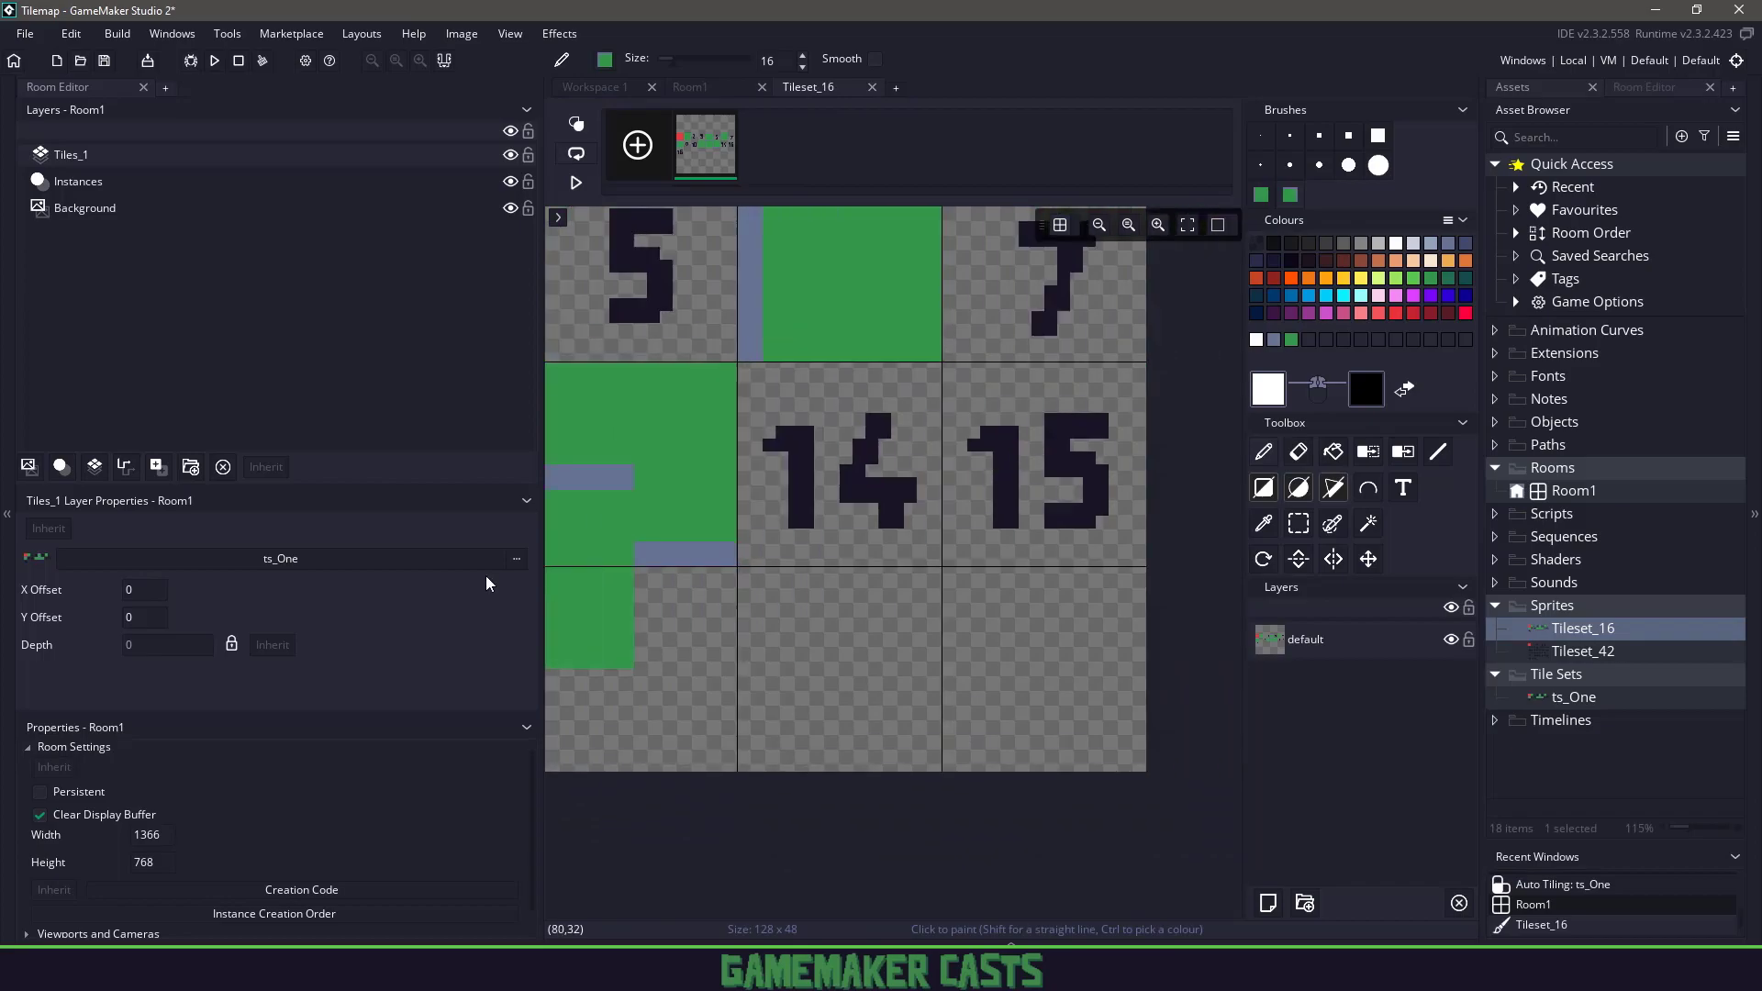
pyautogui.click(736, 84)
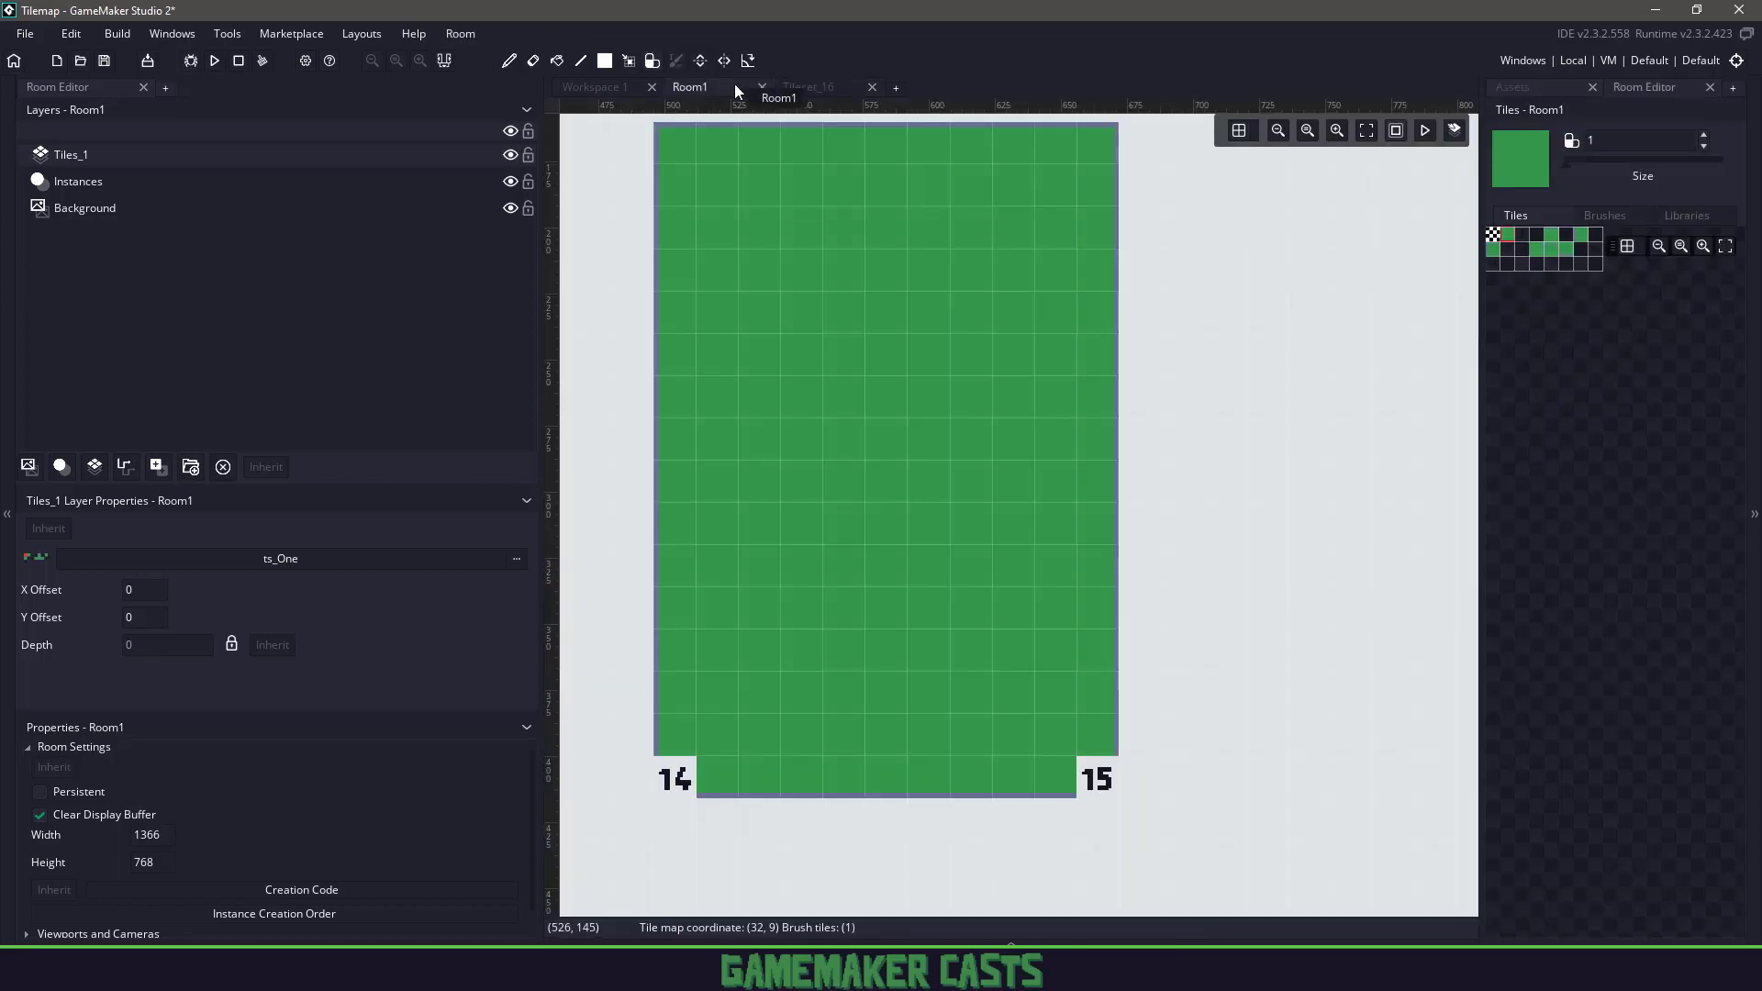
pyautogui.click(811, 88)
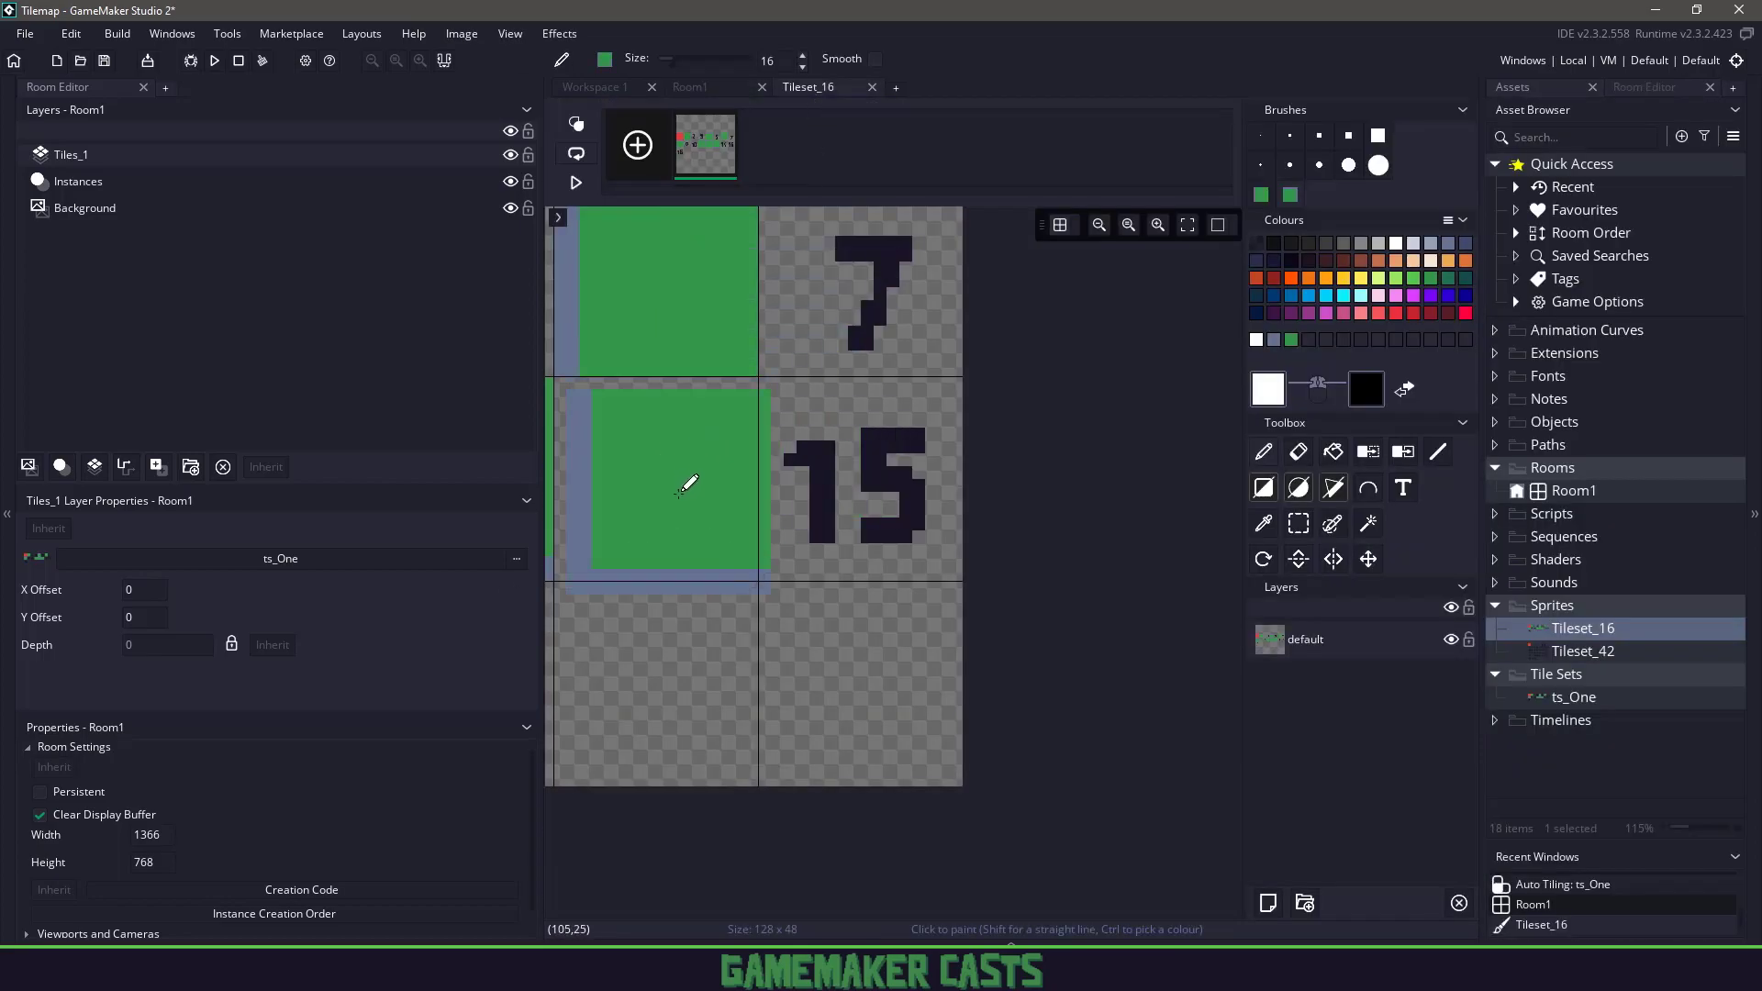
pyautogui.moveTo(674, 475); pyautogui.dragTo(863, 482)
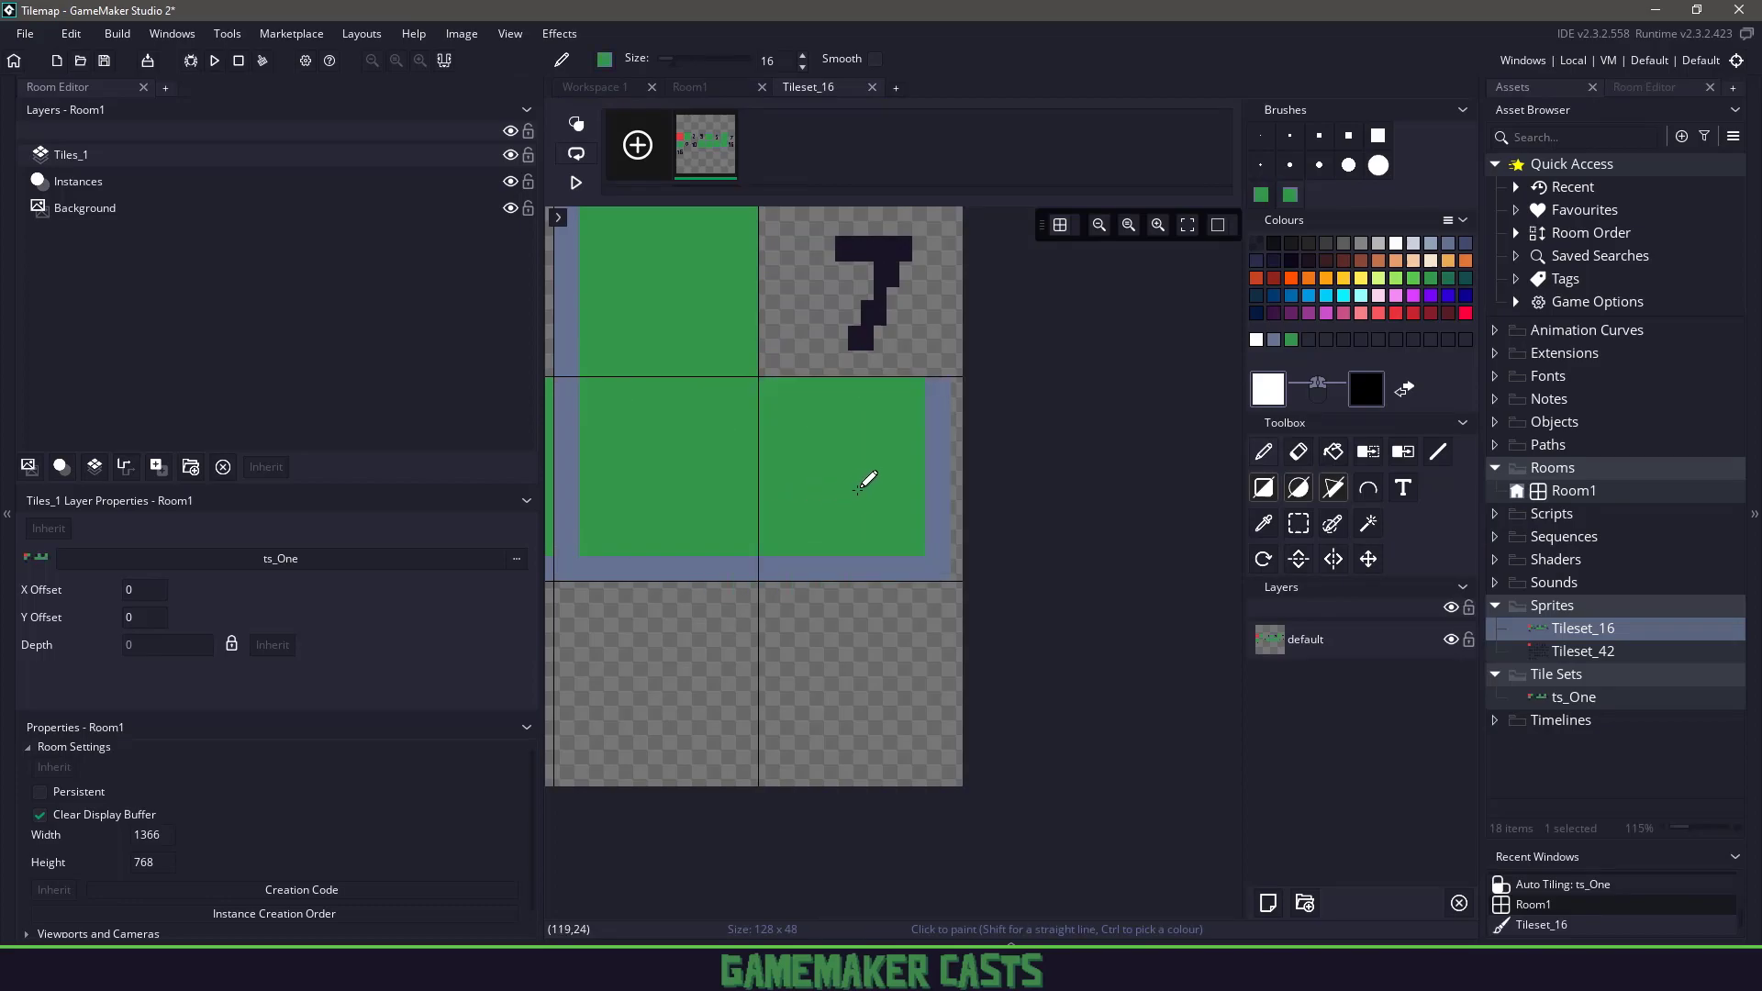
pyautogui.click(706, 88)
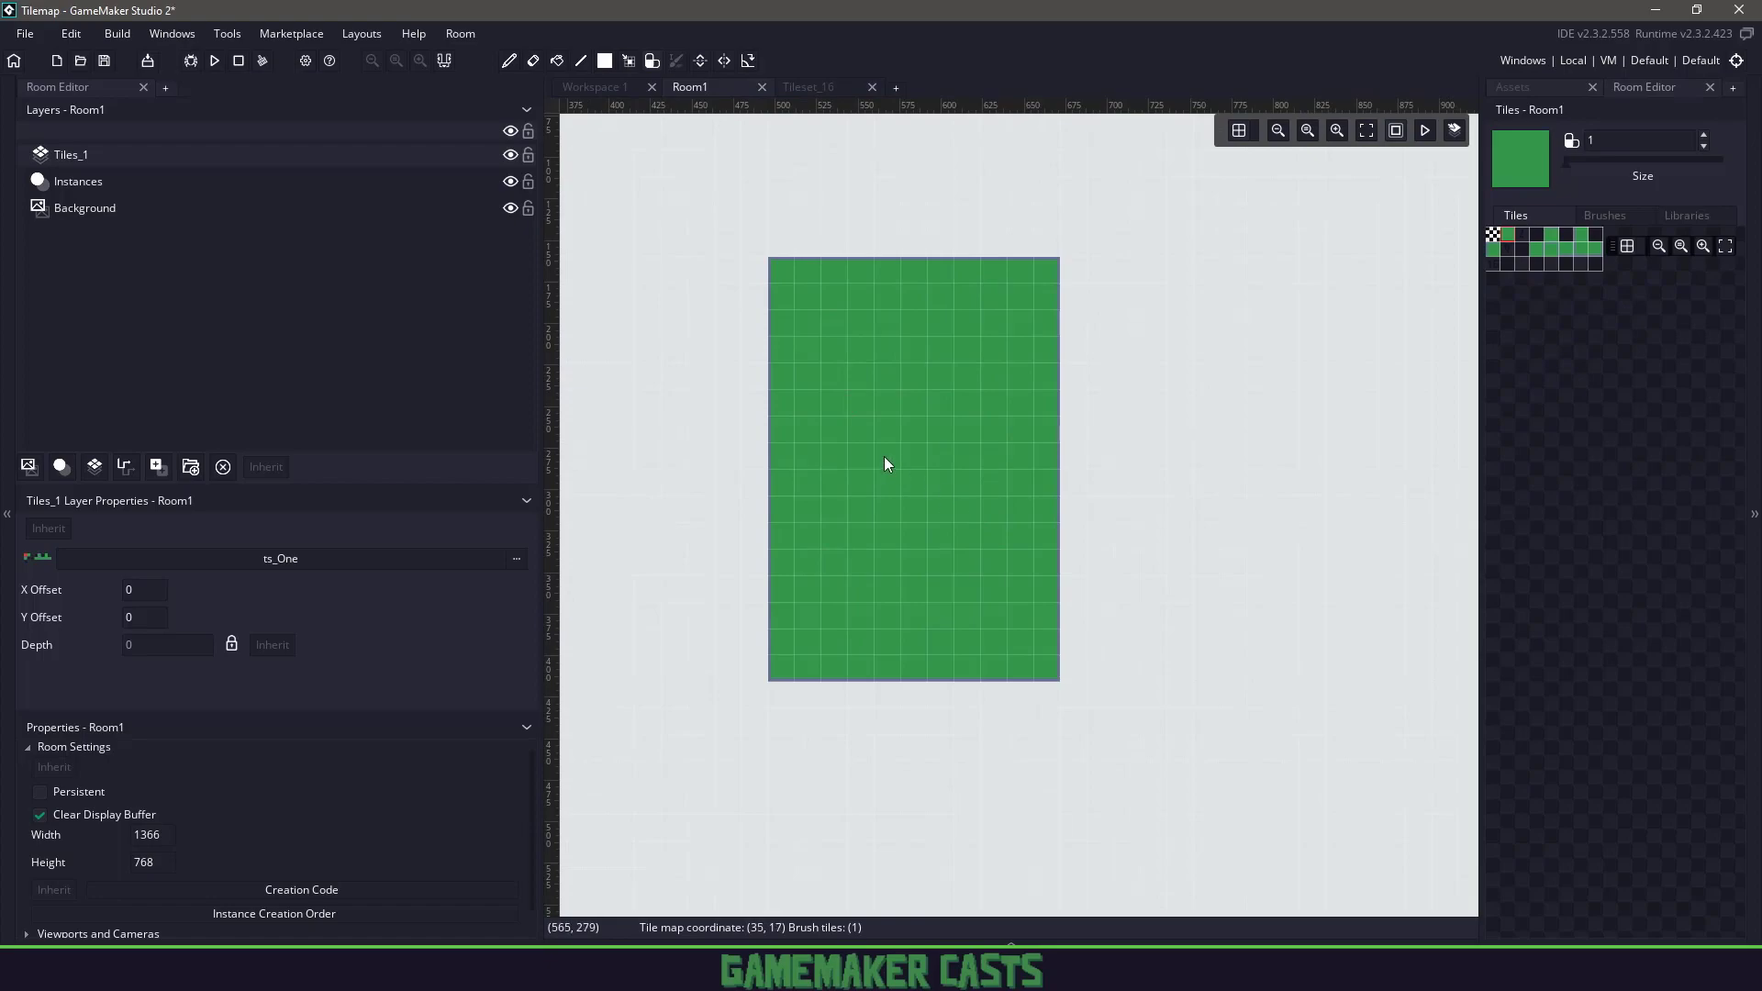
# Erase and repaint tiles inside the green block in Room1 to test the hole and its inner corners.
pyautogui.moveTo(912, 459)
pyautogui.mouseDown()
pyautogui.moveTo(973, 456)
pyautogui.moveTo(855, 456)
pyautogui.moveTo(938, 449)
pyautogui.moveTo(990, 484)
pyautogui.mouseUp()
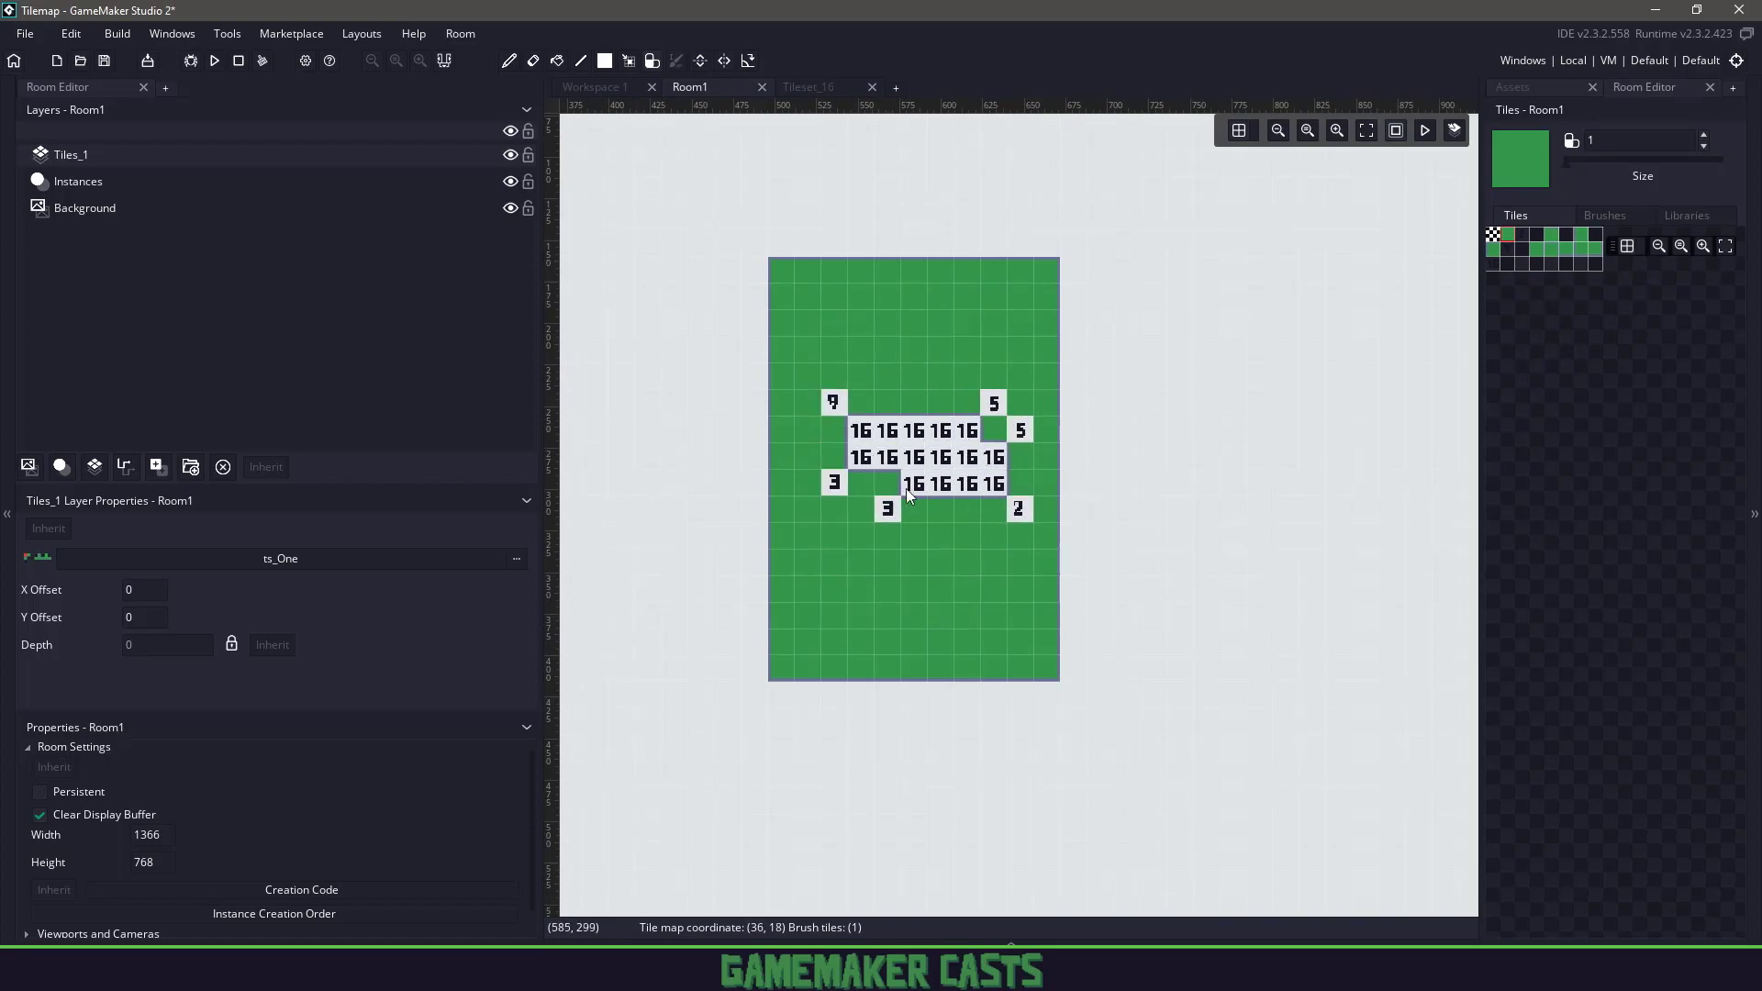
pyautogui.moveTo(916, 439)
pyautogui.mouseDown()
pyautogui.moveTo(995, 440)
pyautogui.moveTo(994, 459)
pyautogui.mouseUp()
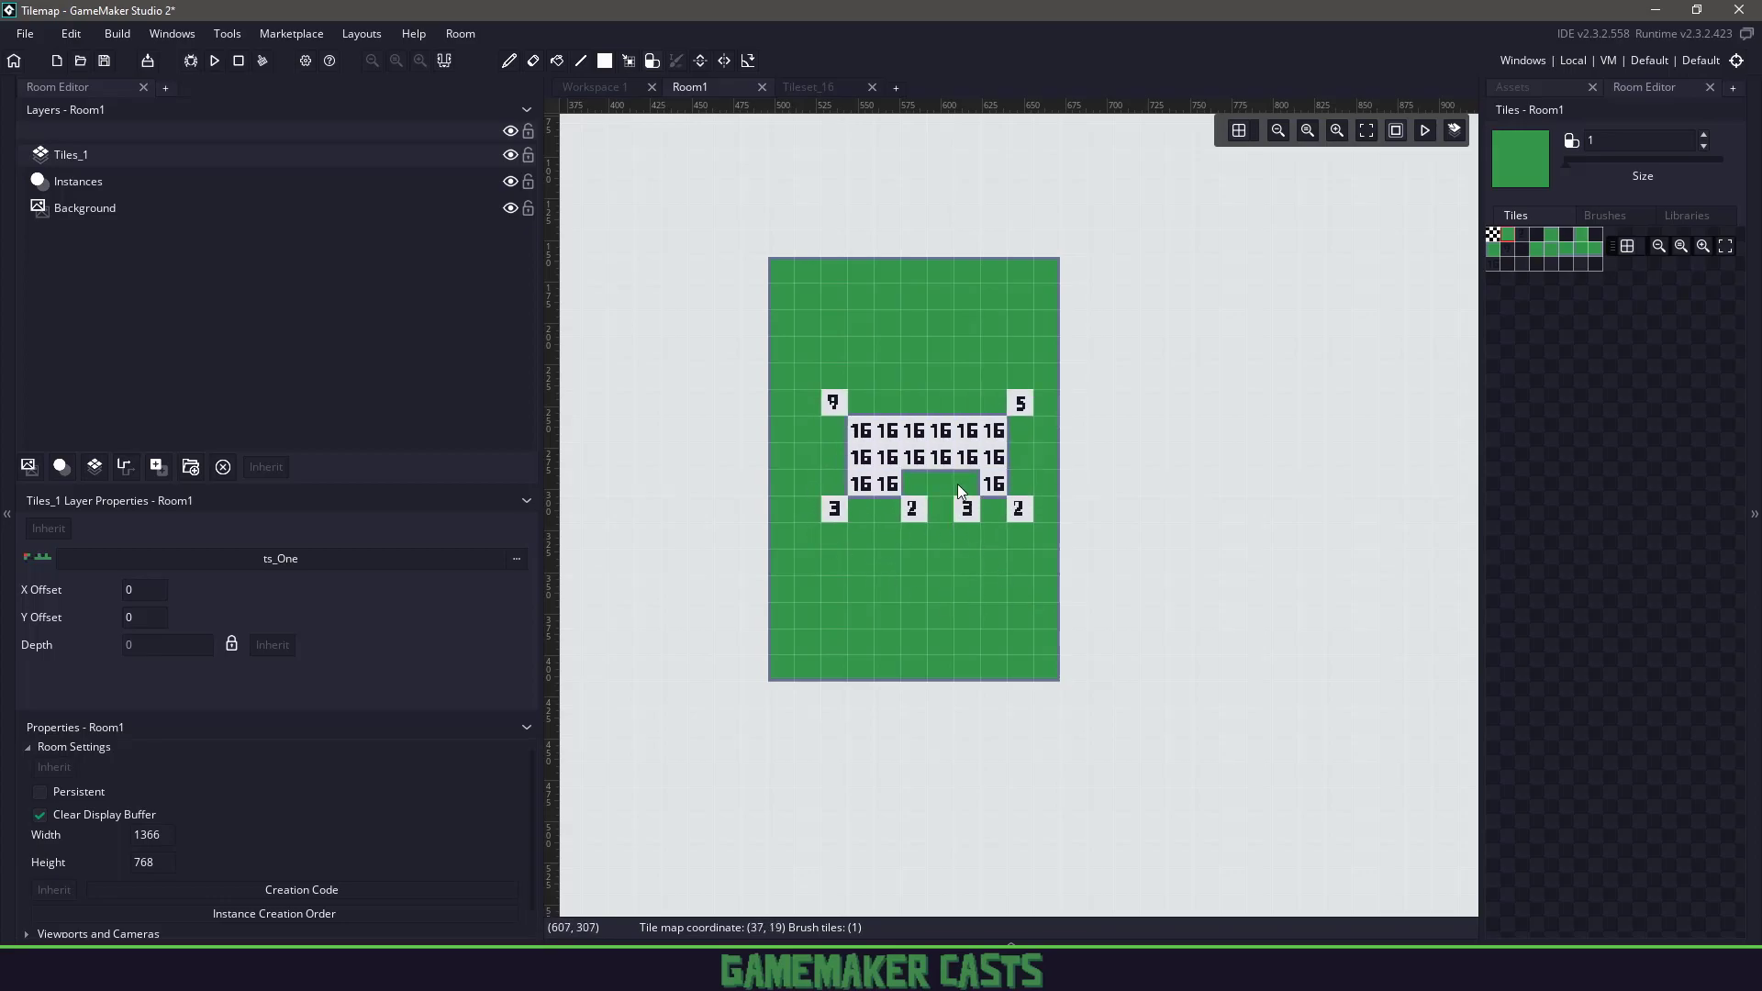
pyautogui.moveTo(835, 456)
pyautogui.mouseDown()
pyautogui.moveTo(1007, 456)
pyautogui.moveTo(1012, 431)
pyautogui.mouseUp()
# Close the Room1 and Tileset_16 image editors and the Tileset_16 sprite window.
pyautogui.middleClick(729, 80)
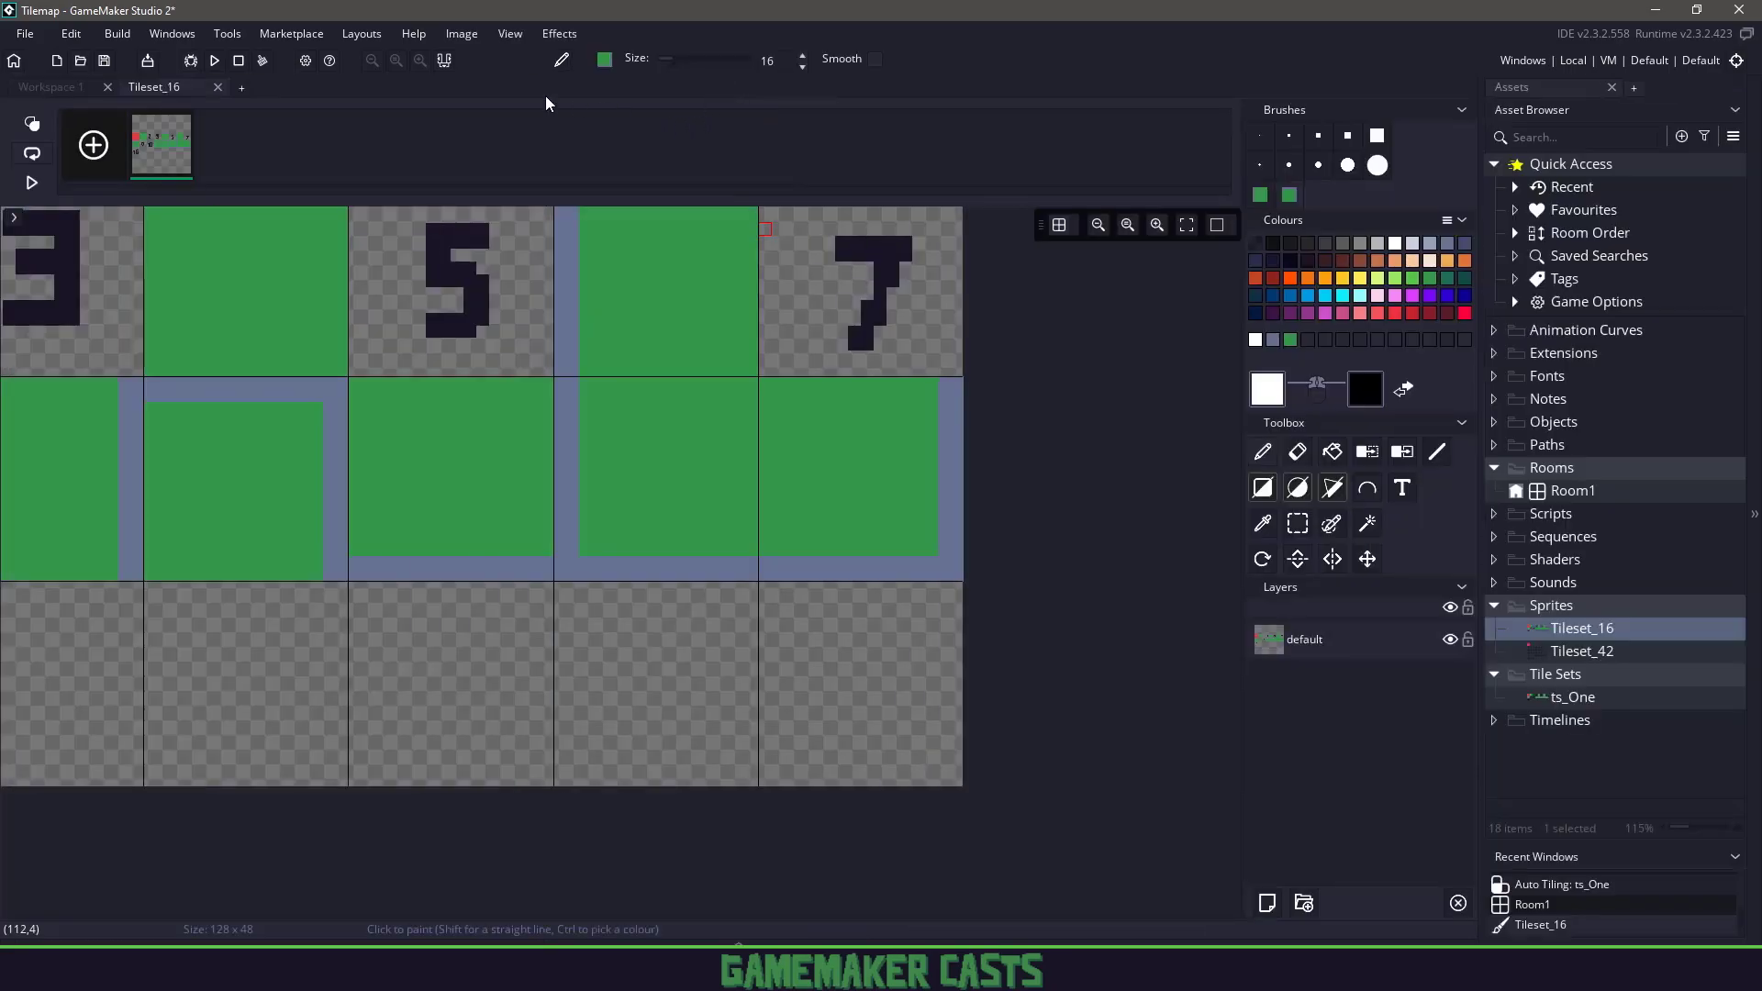
pyautogui.middleClick(190, 86)
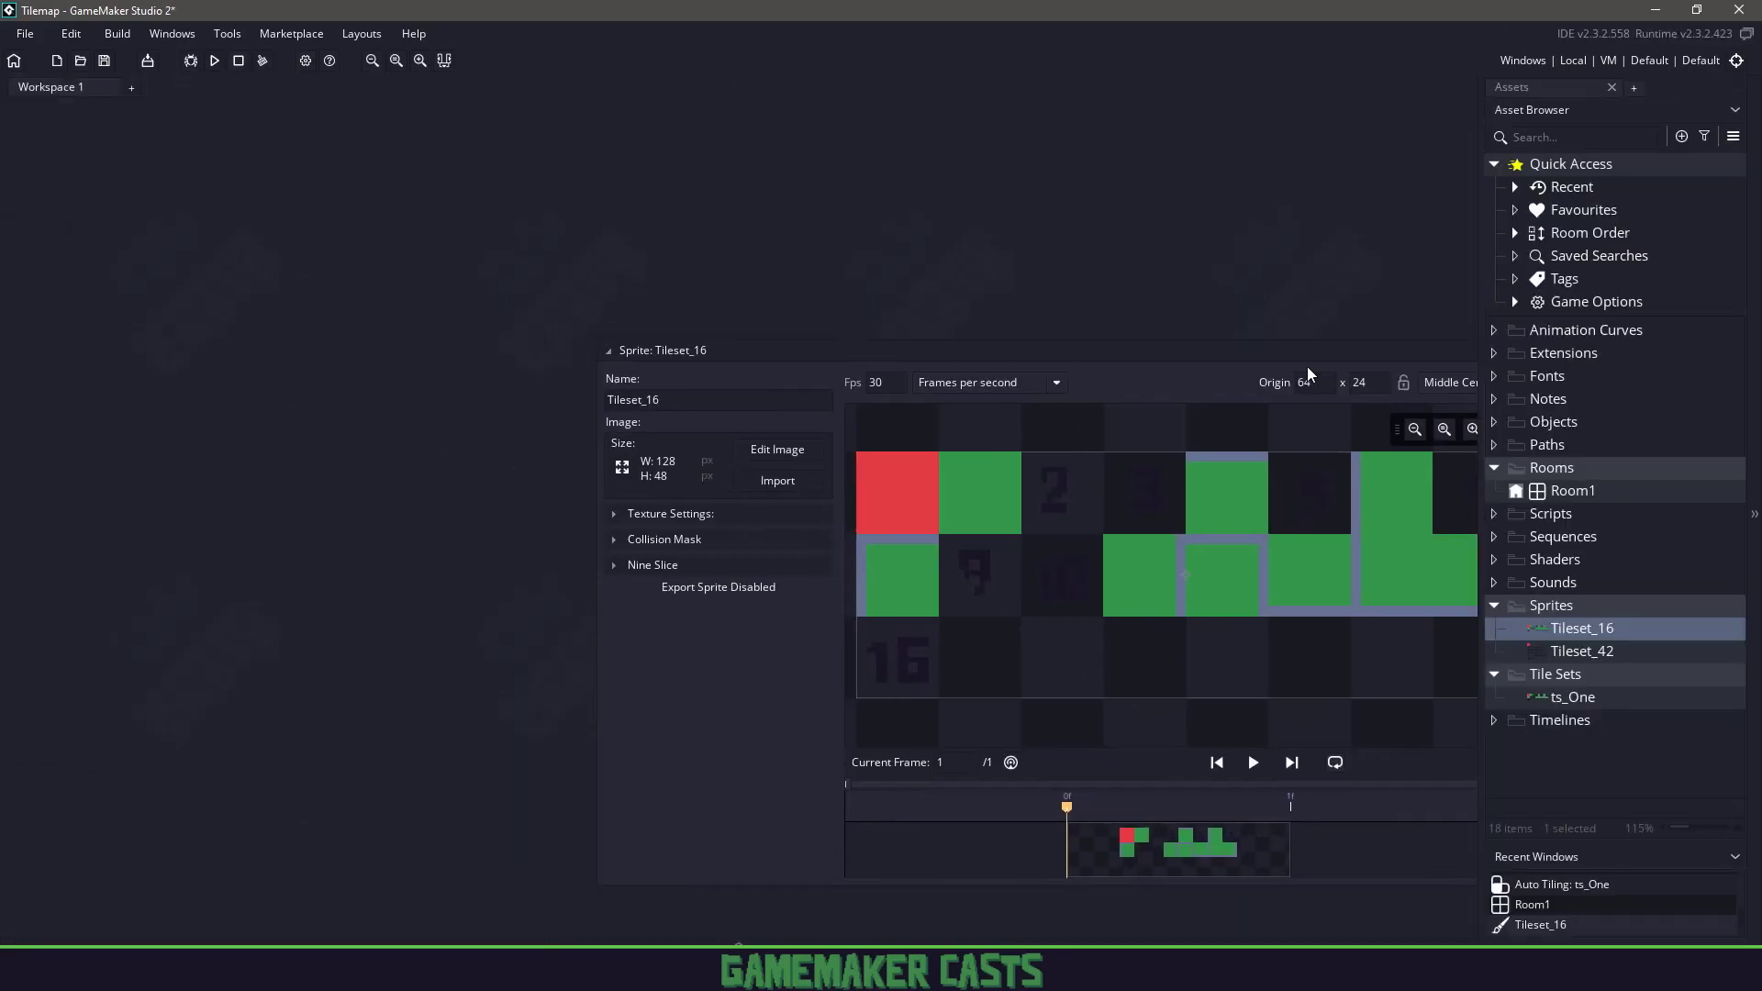
pyautogui.click(1300, 339)
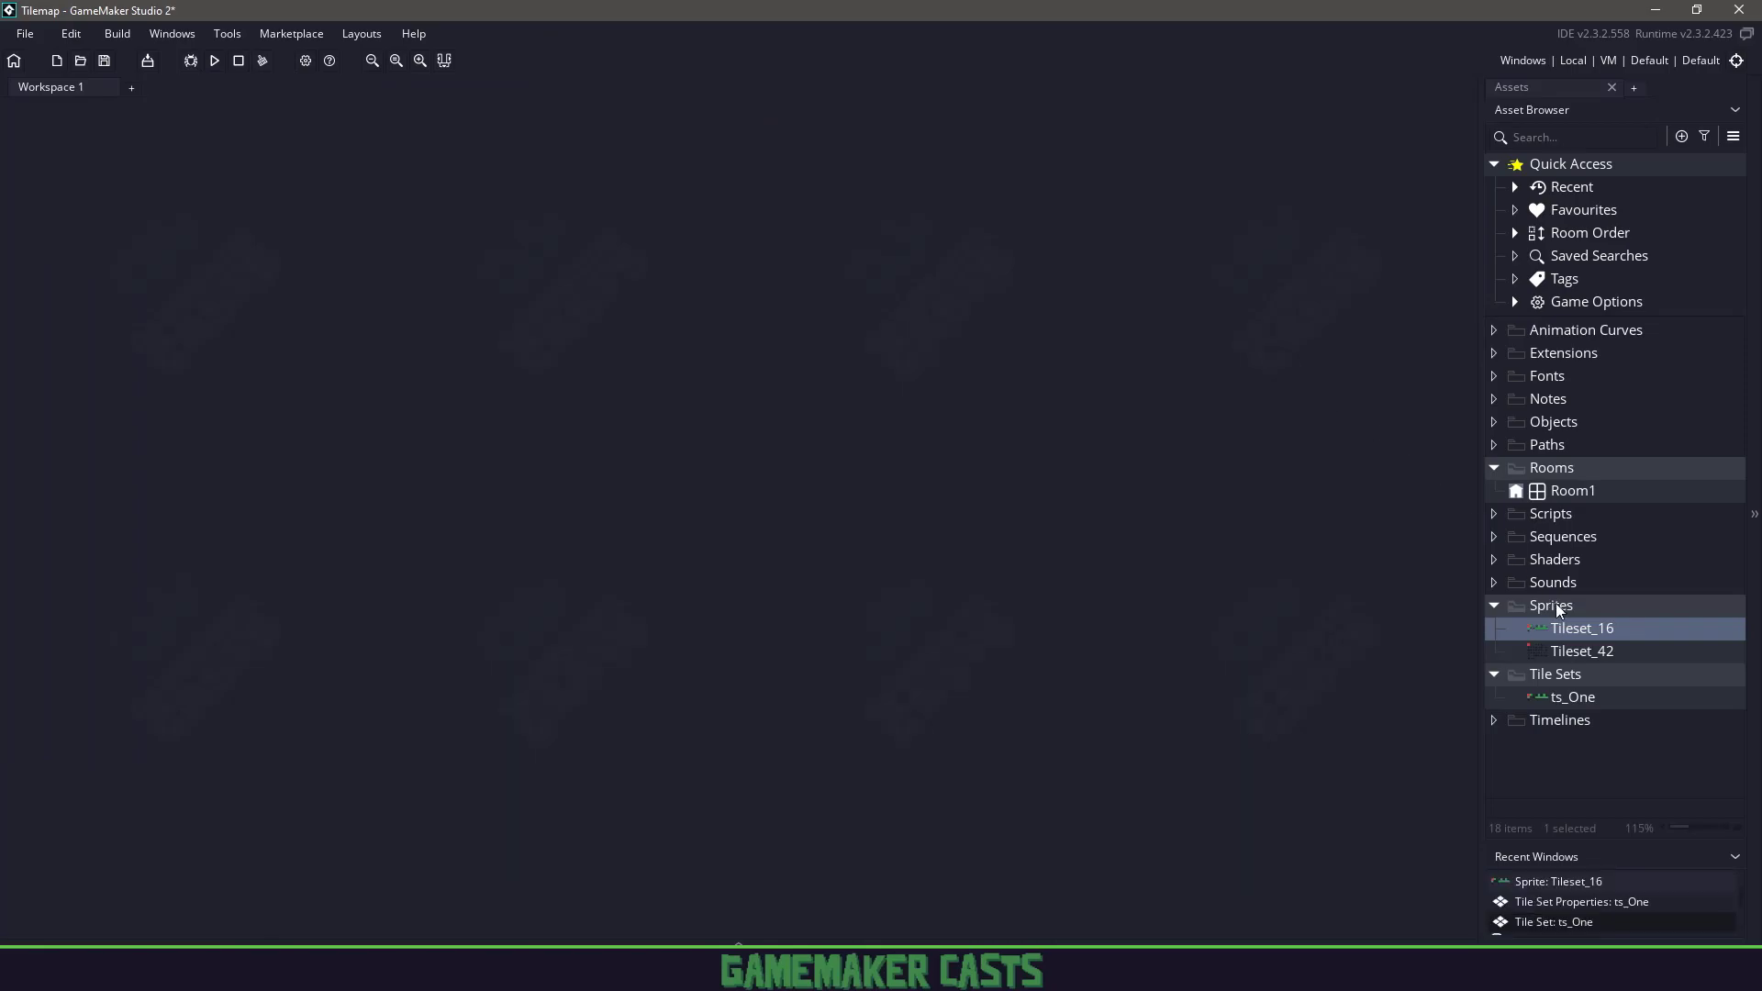
# Create a new tile set named ts_Two and assign the Tileset_42 sprite as its source.
pyautogui.rightClick(1563, 679)
pyautogui.moveTo(1431, 365)
pyautogui.click(1602, 633)
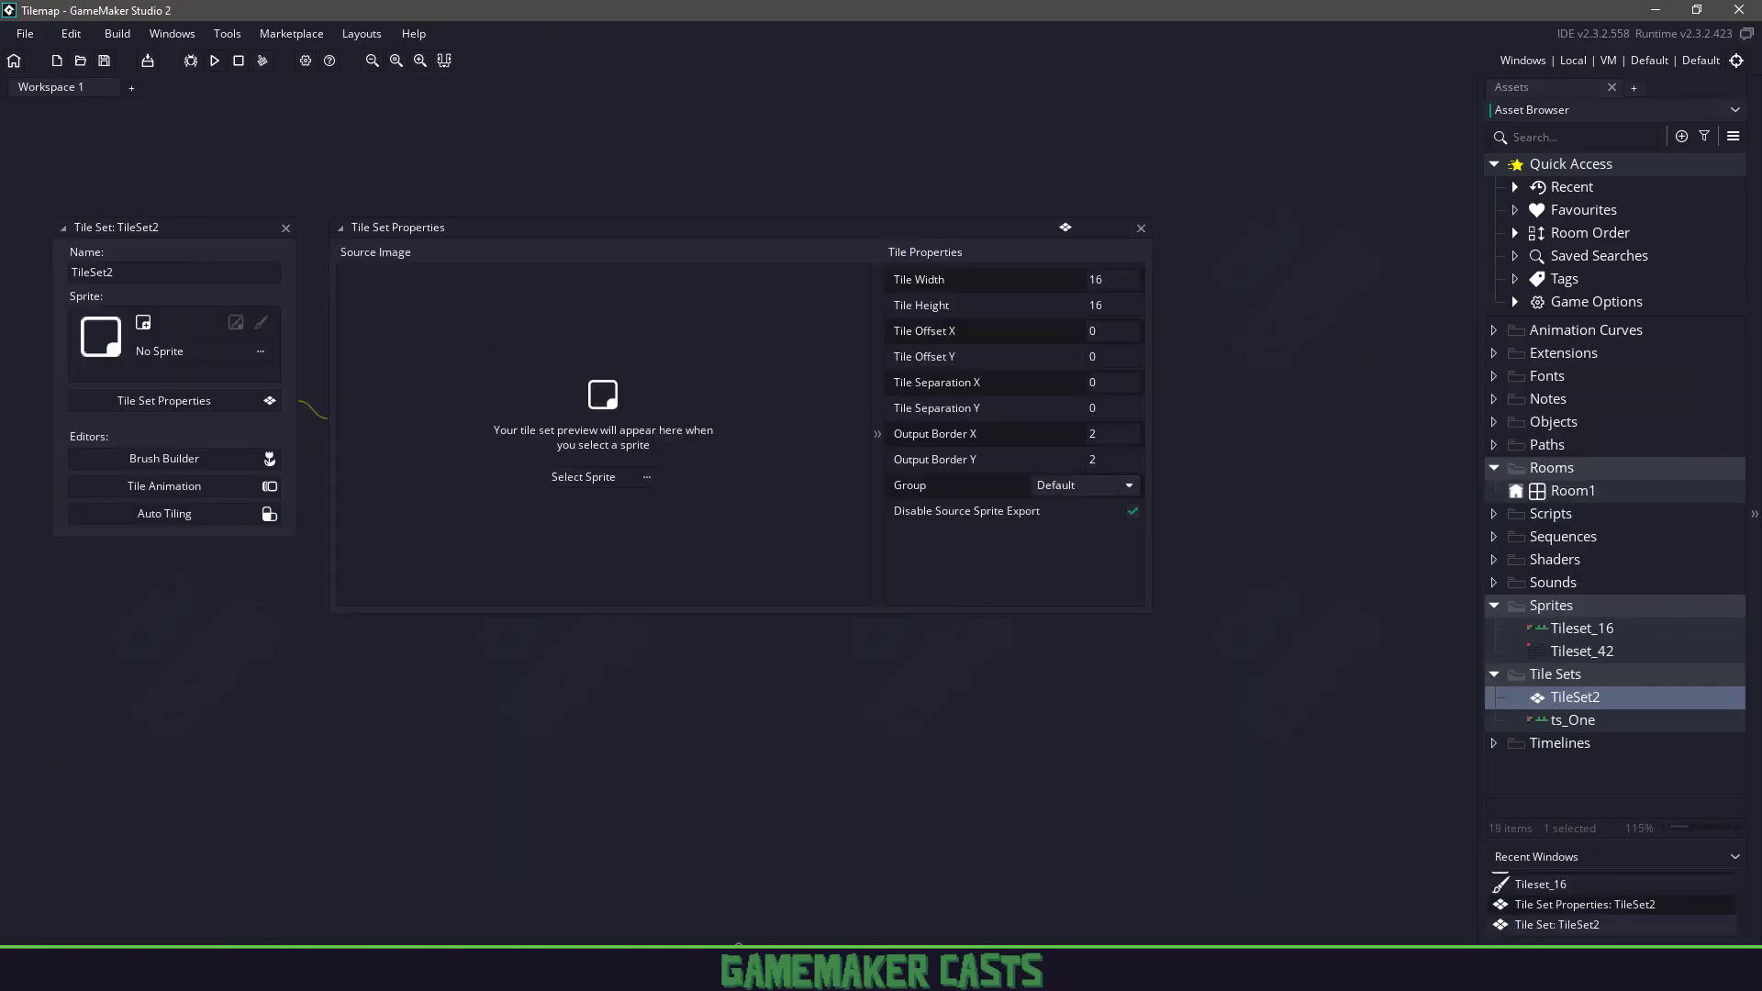
pyautogui.write('ts_Two')
pyautogui.press('Return')
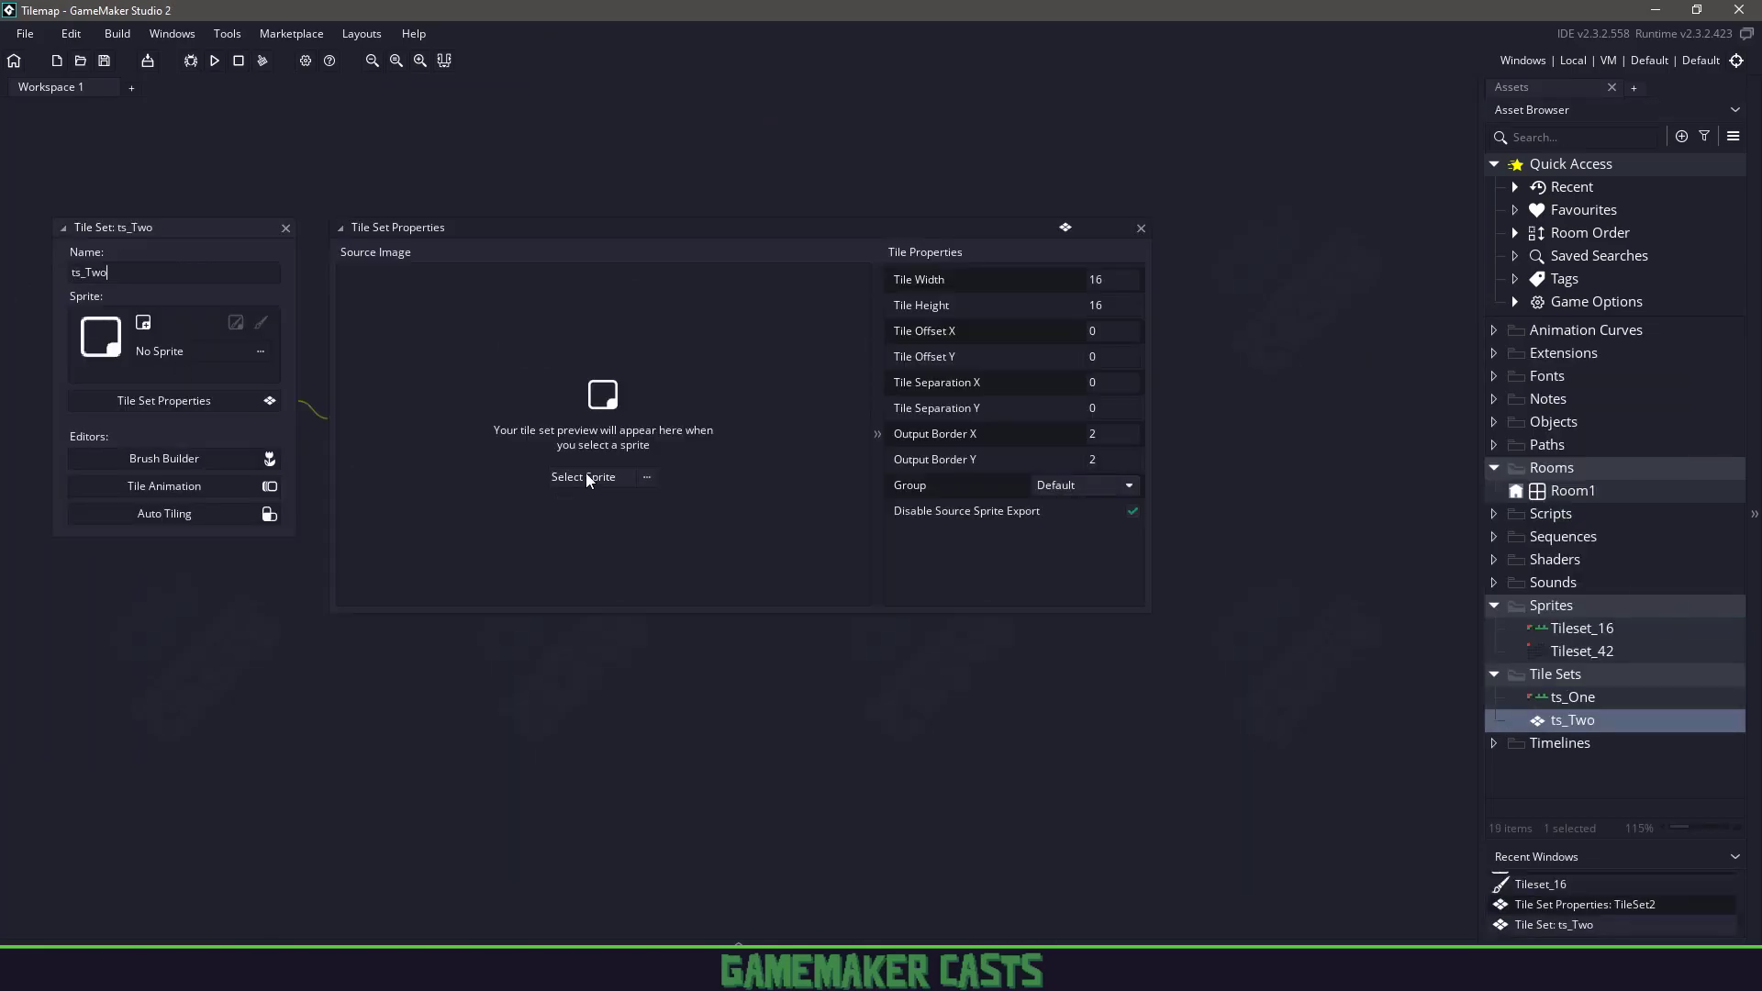
pyautogui.click(587, 476)
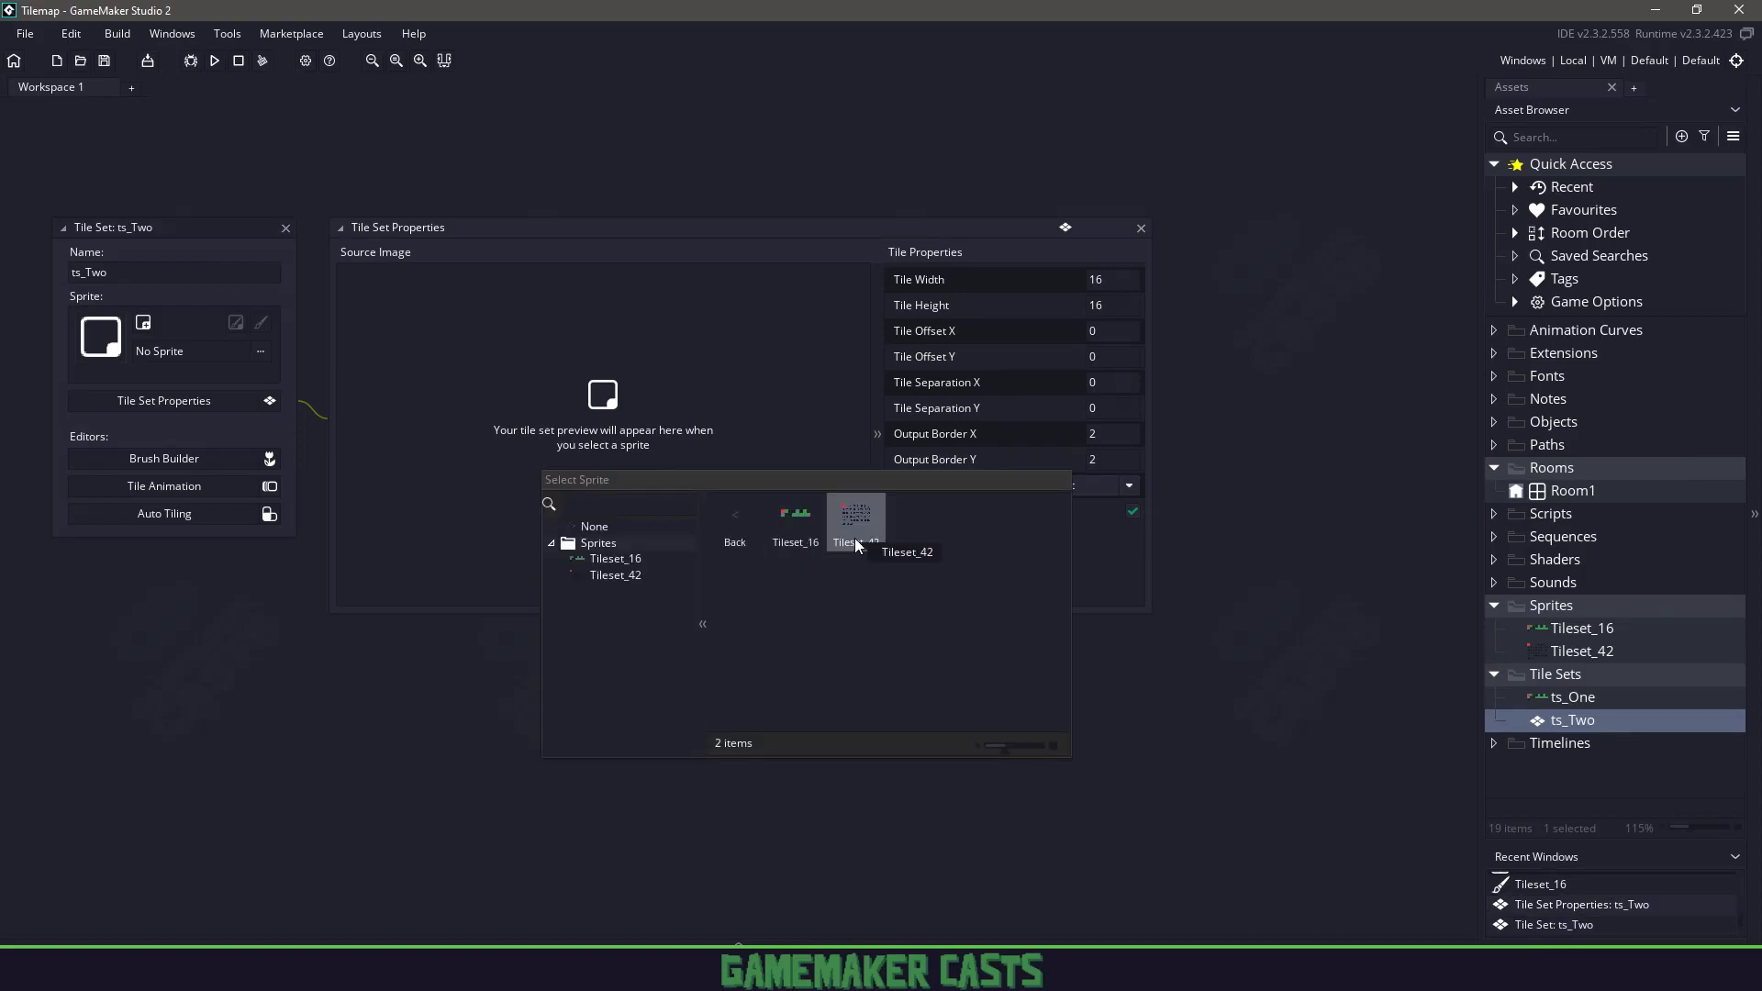
pyautogui.click(855, 523)
pyautogui.moveTo(493, 361); pyautogui.dragTo(573, 430, button='middle')
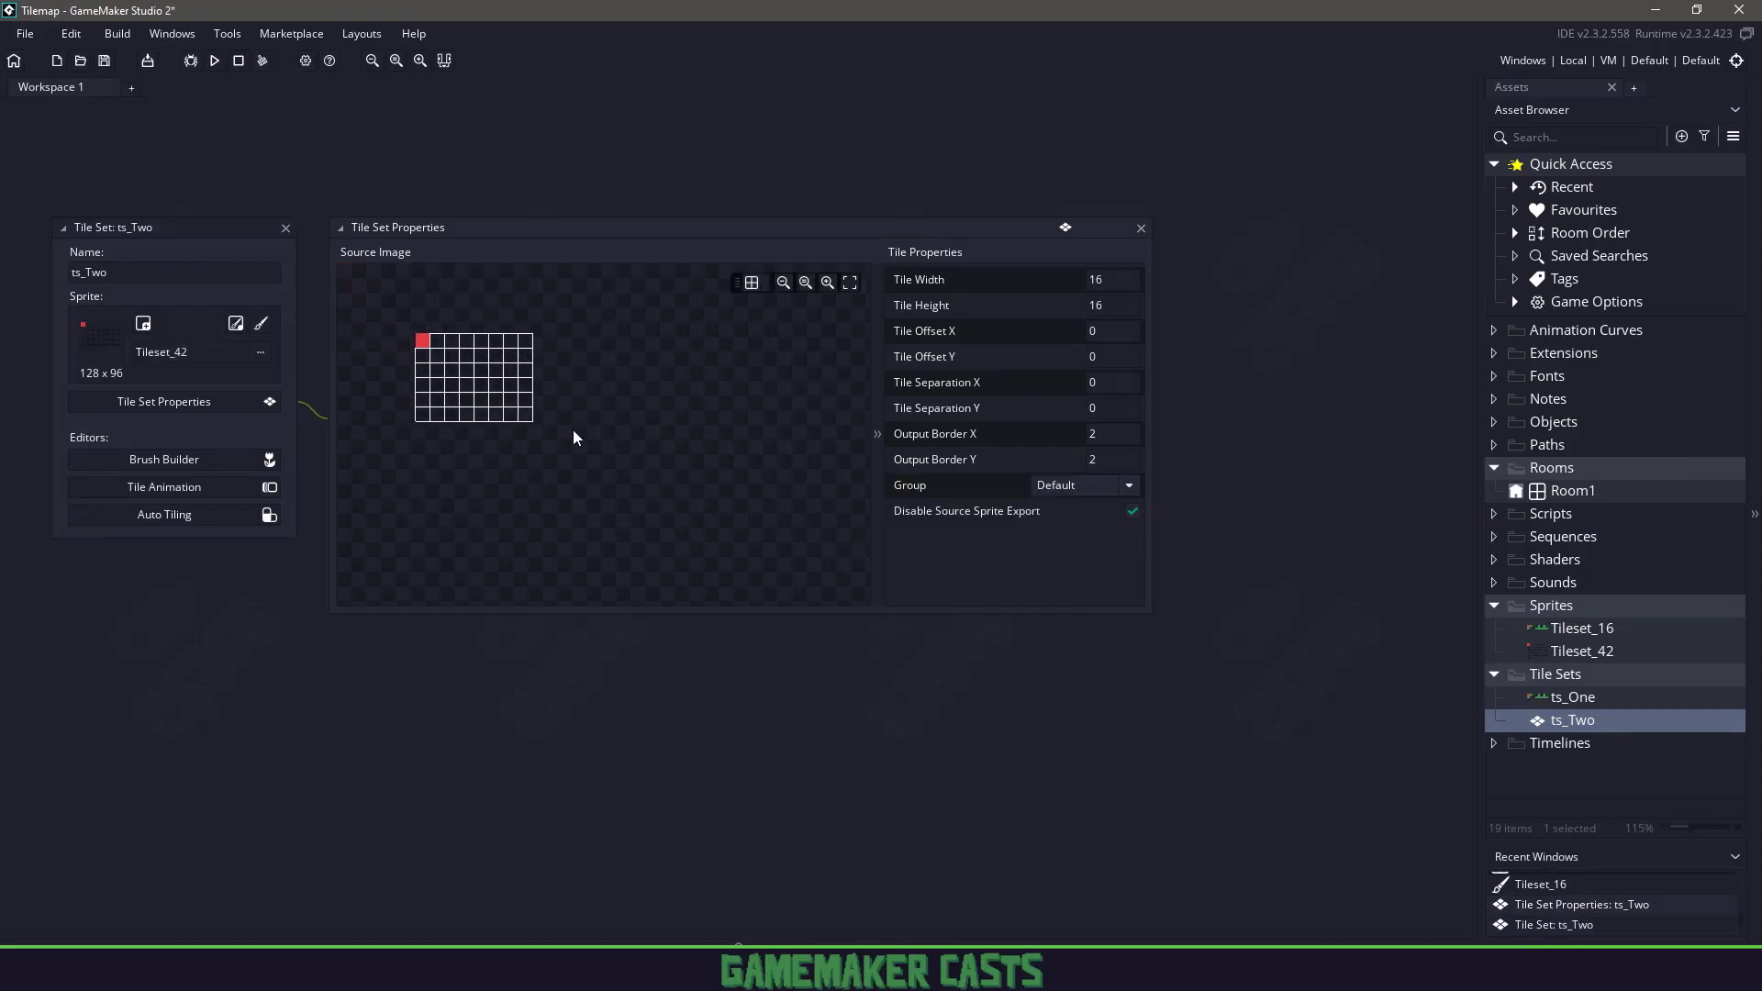
pyautogui.scroll(4, 567, 431)
pyautogui.moveTo(491, 389); pyautogui.dragTo(664, 504, button='middle')
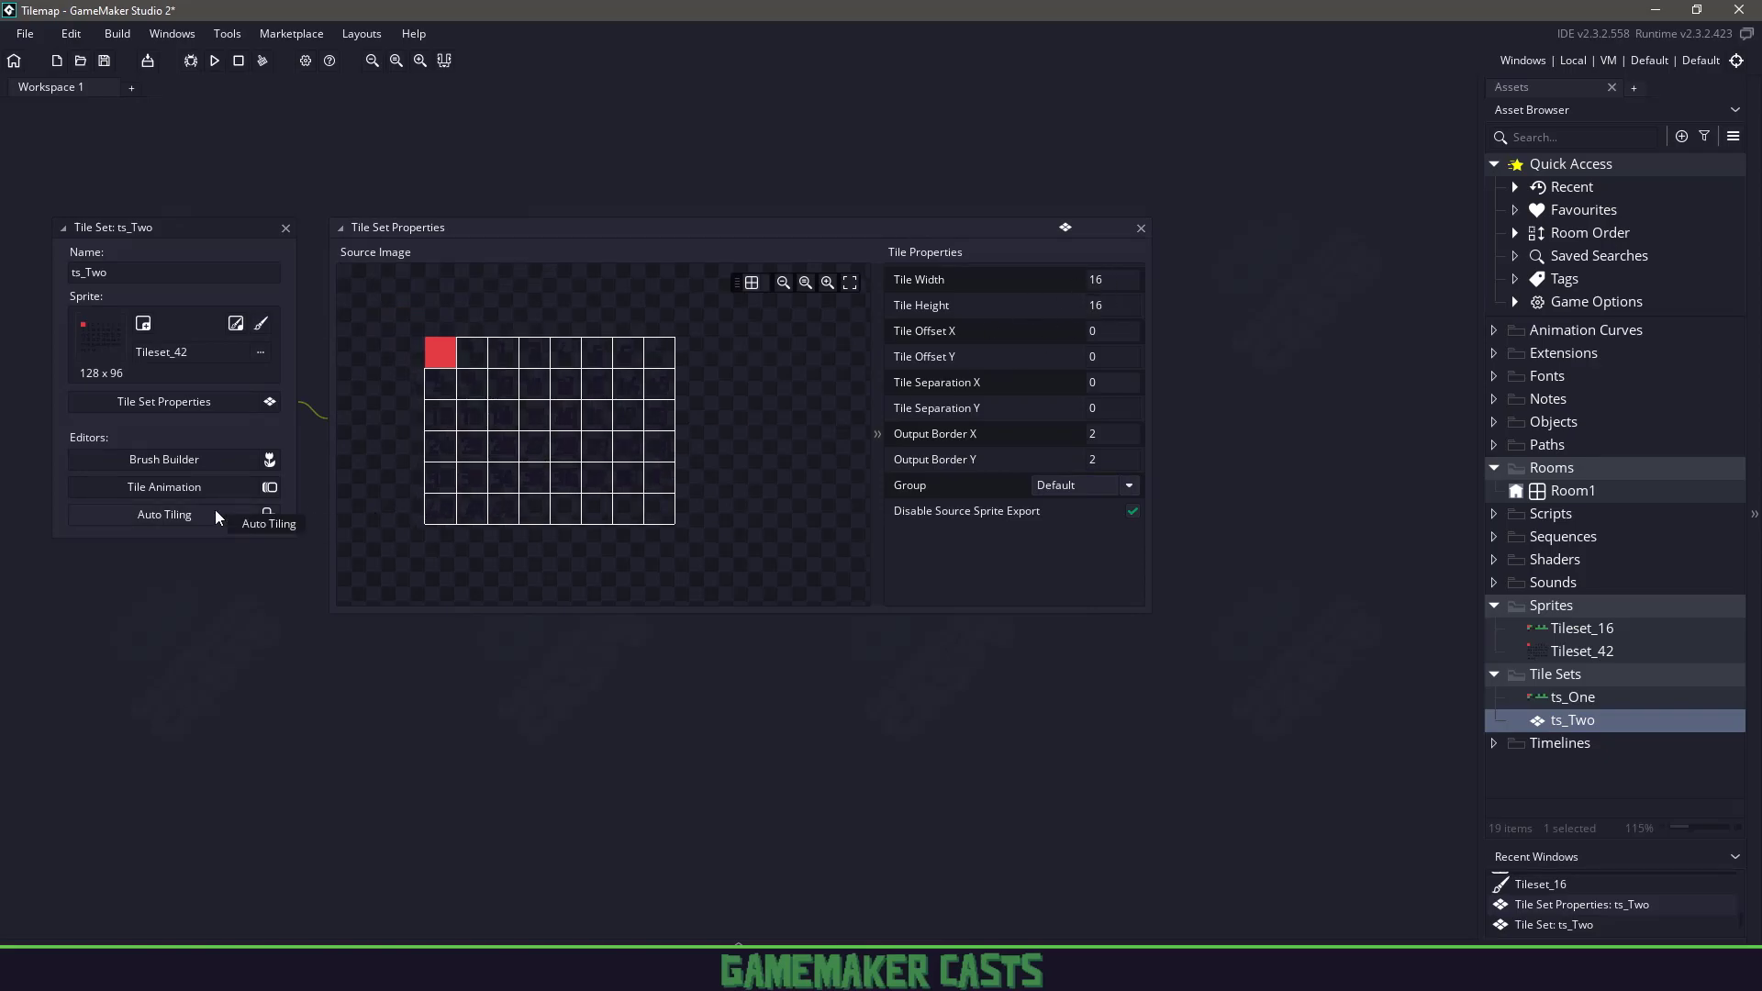
# Open auto tiling for ts_Two and add a 47-tile template.
pyautogui.click(165, 514)
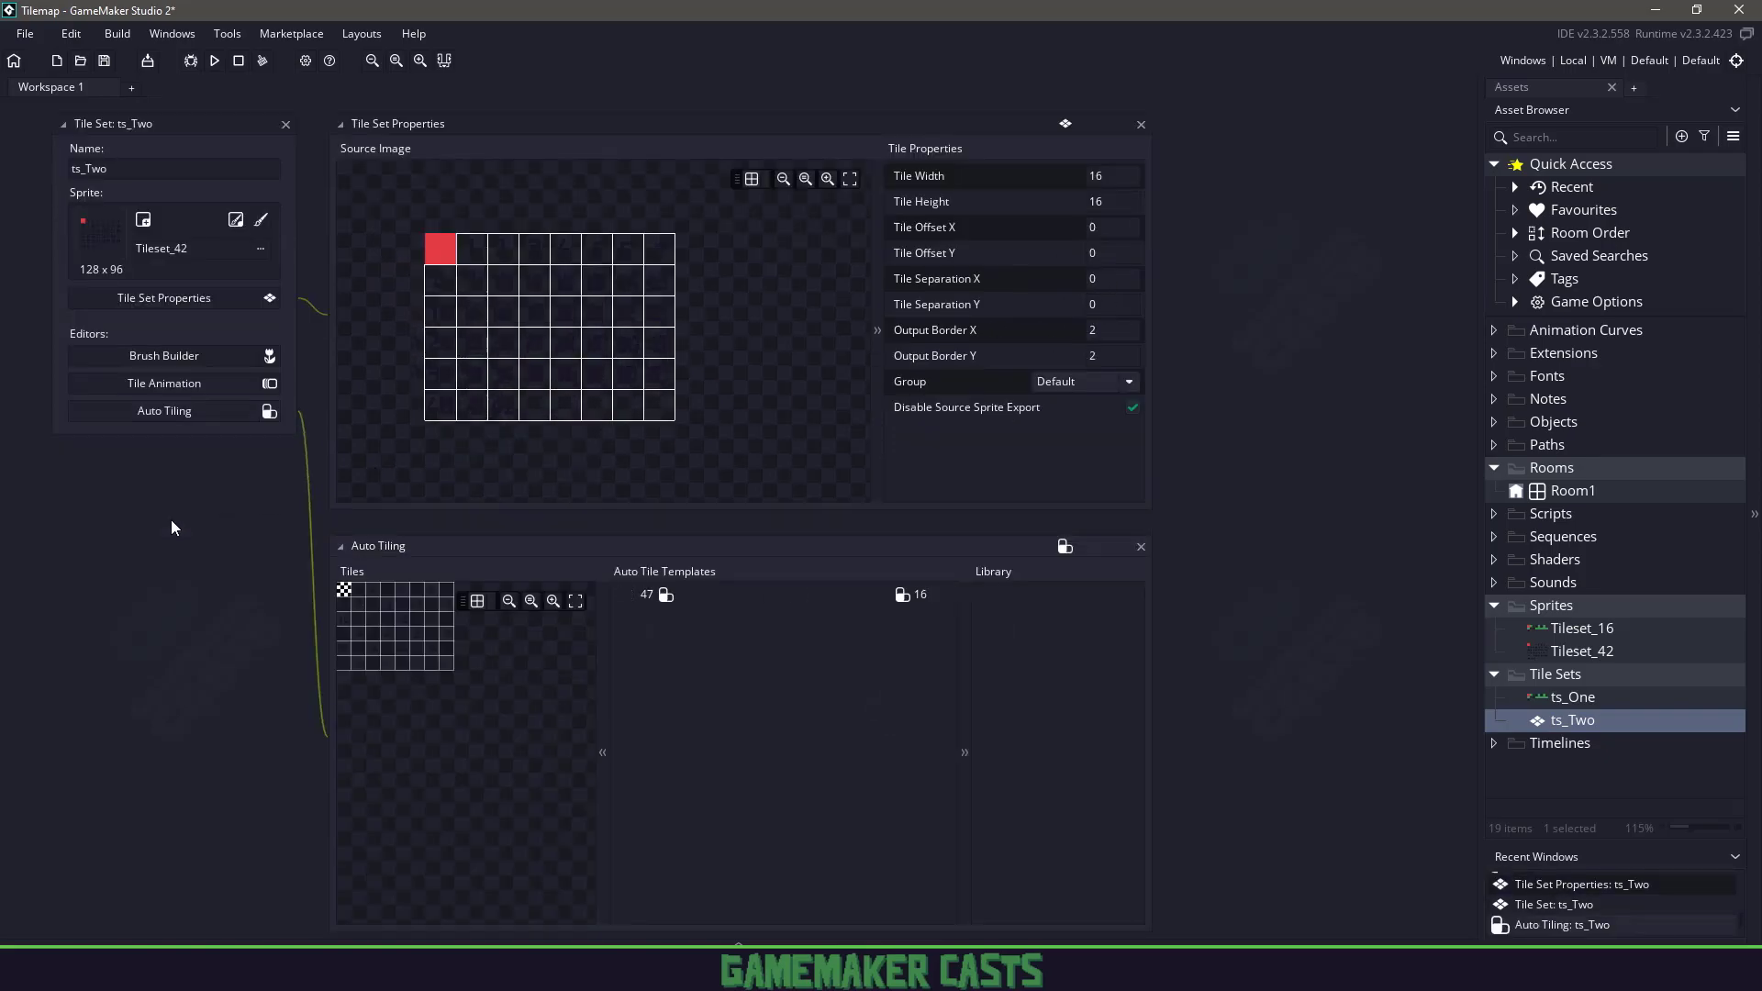
pyautogui.scroll(2, 511, 680)
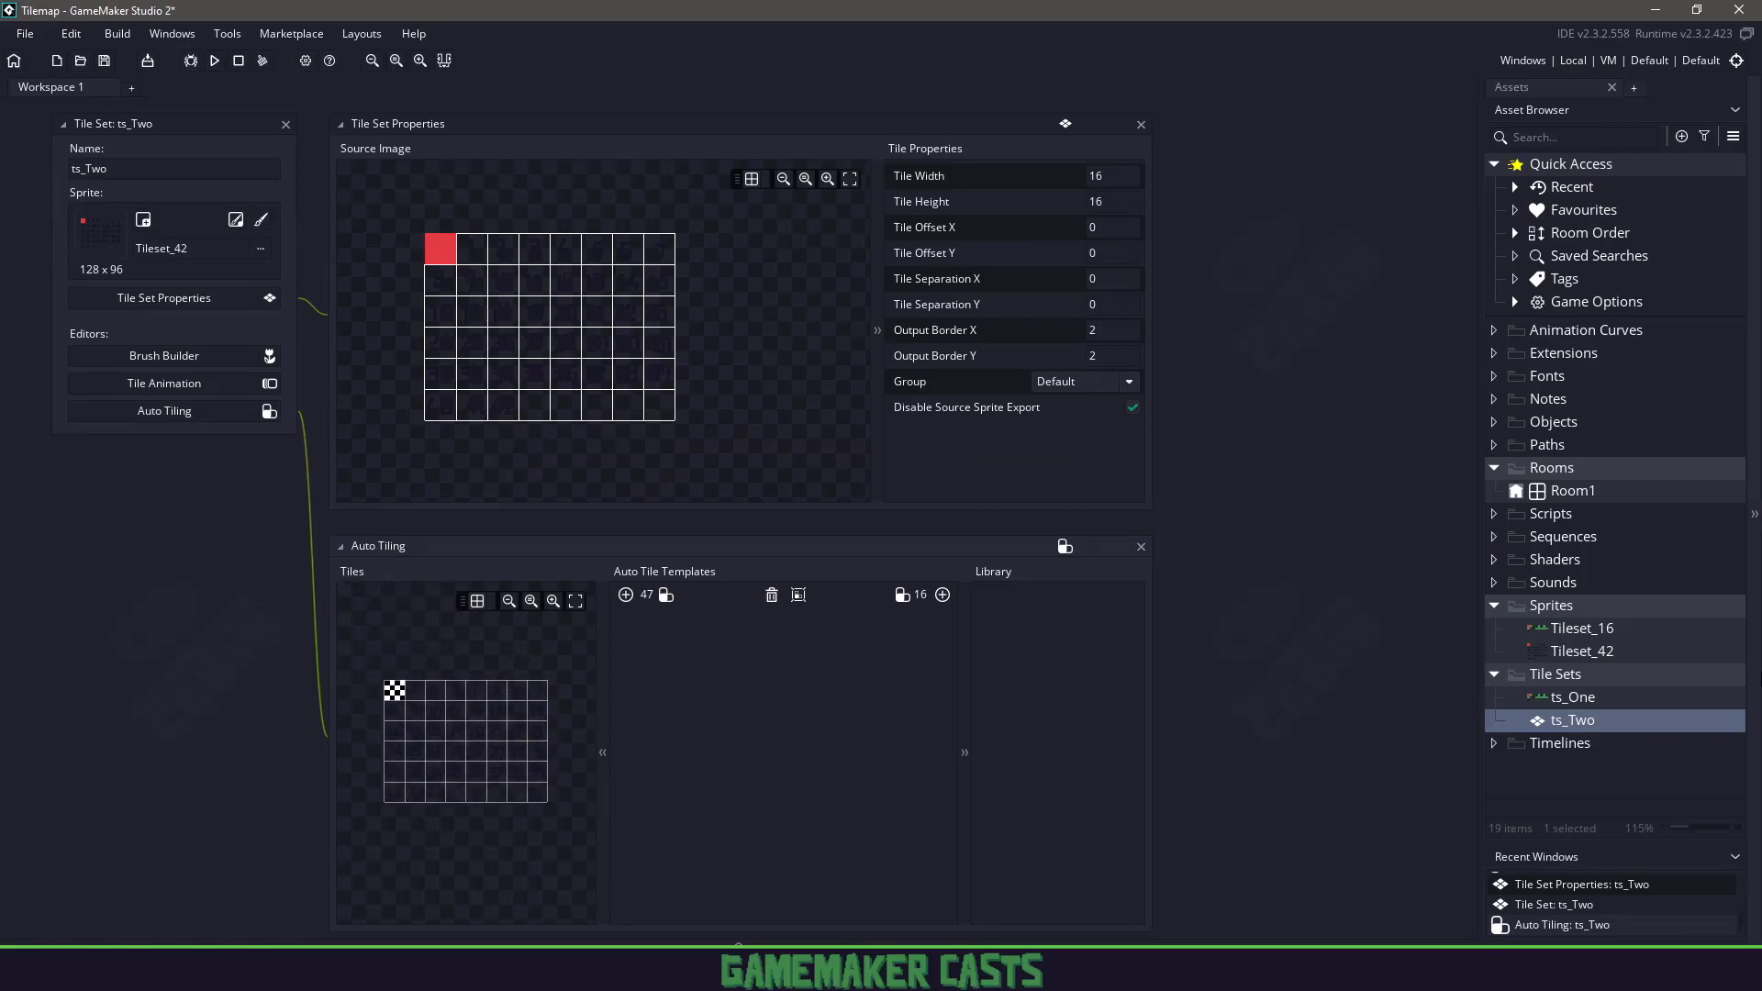
pyautogui.click(630, 594)
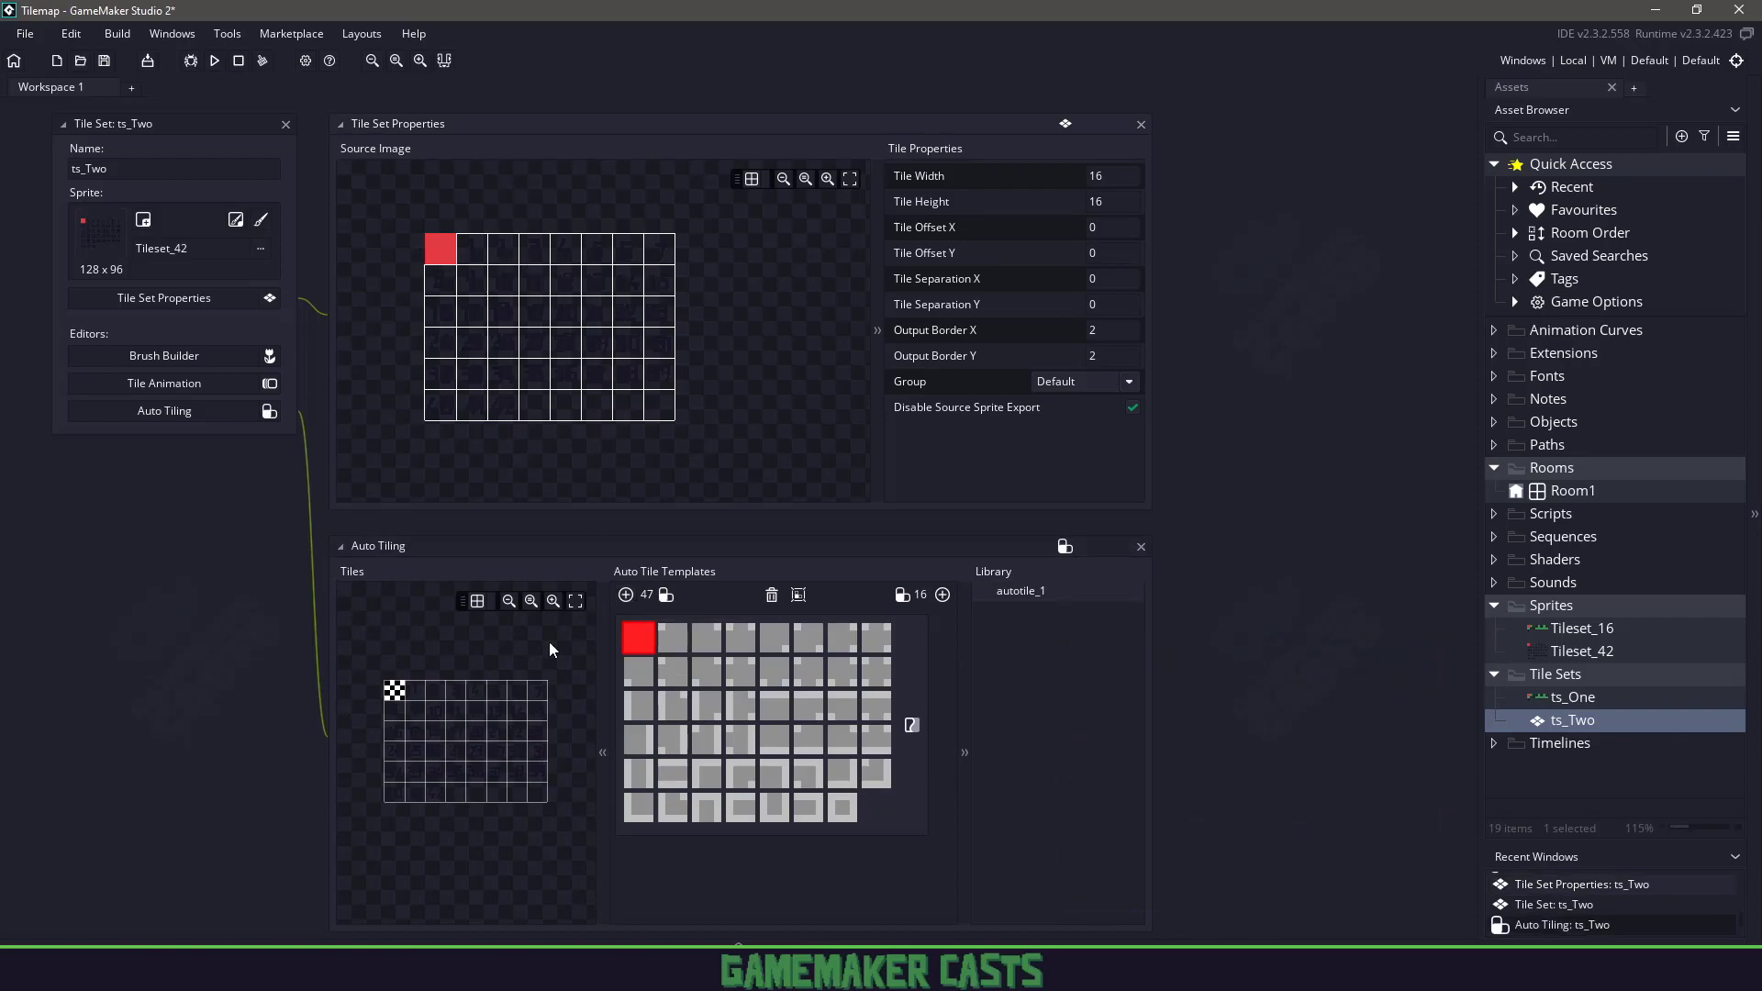
# Assign tiles 1 to 16 in order to the first two rows of the 47-tile template.
pyautogui.click(416, 697)
pyautogui.click(436, 698)
pyautogui.click(457, 697)
pyautogui.click(478, 697)
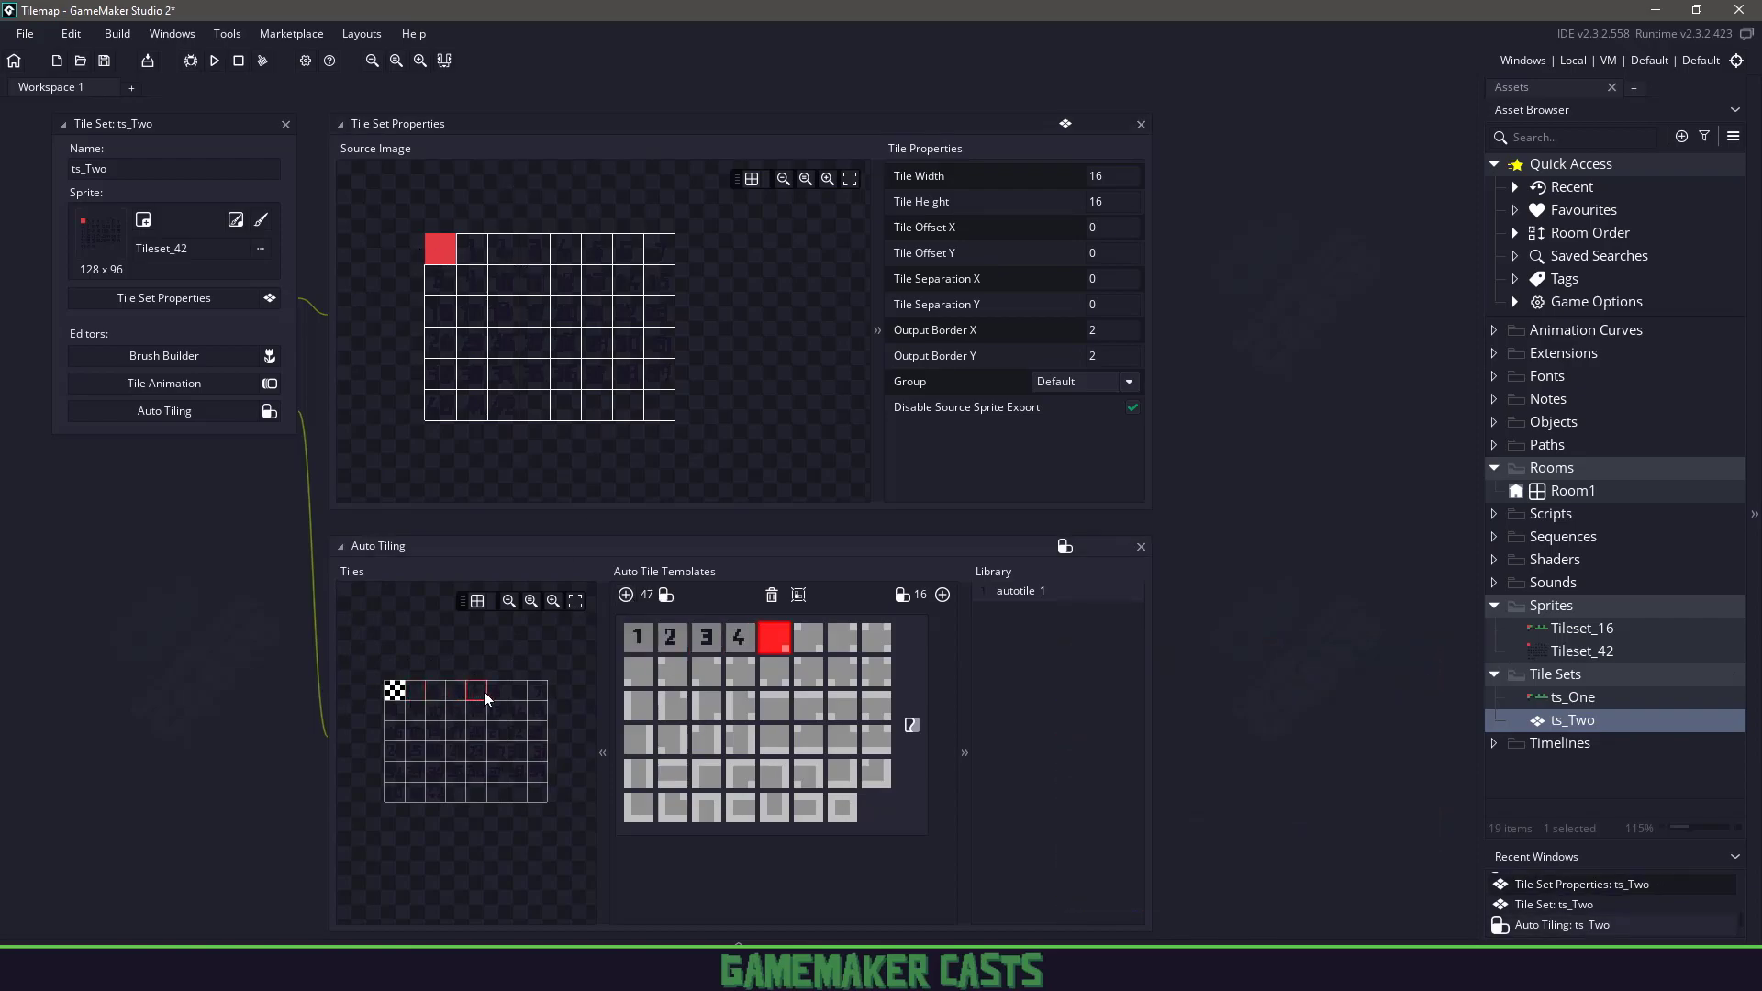
pyautogui.click(497, 697)
pyautogui.click(518, 698)
pyautogui.click(537, 699)
pyautogui.click(394, 718)
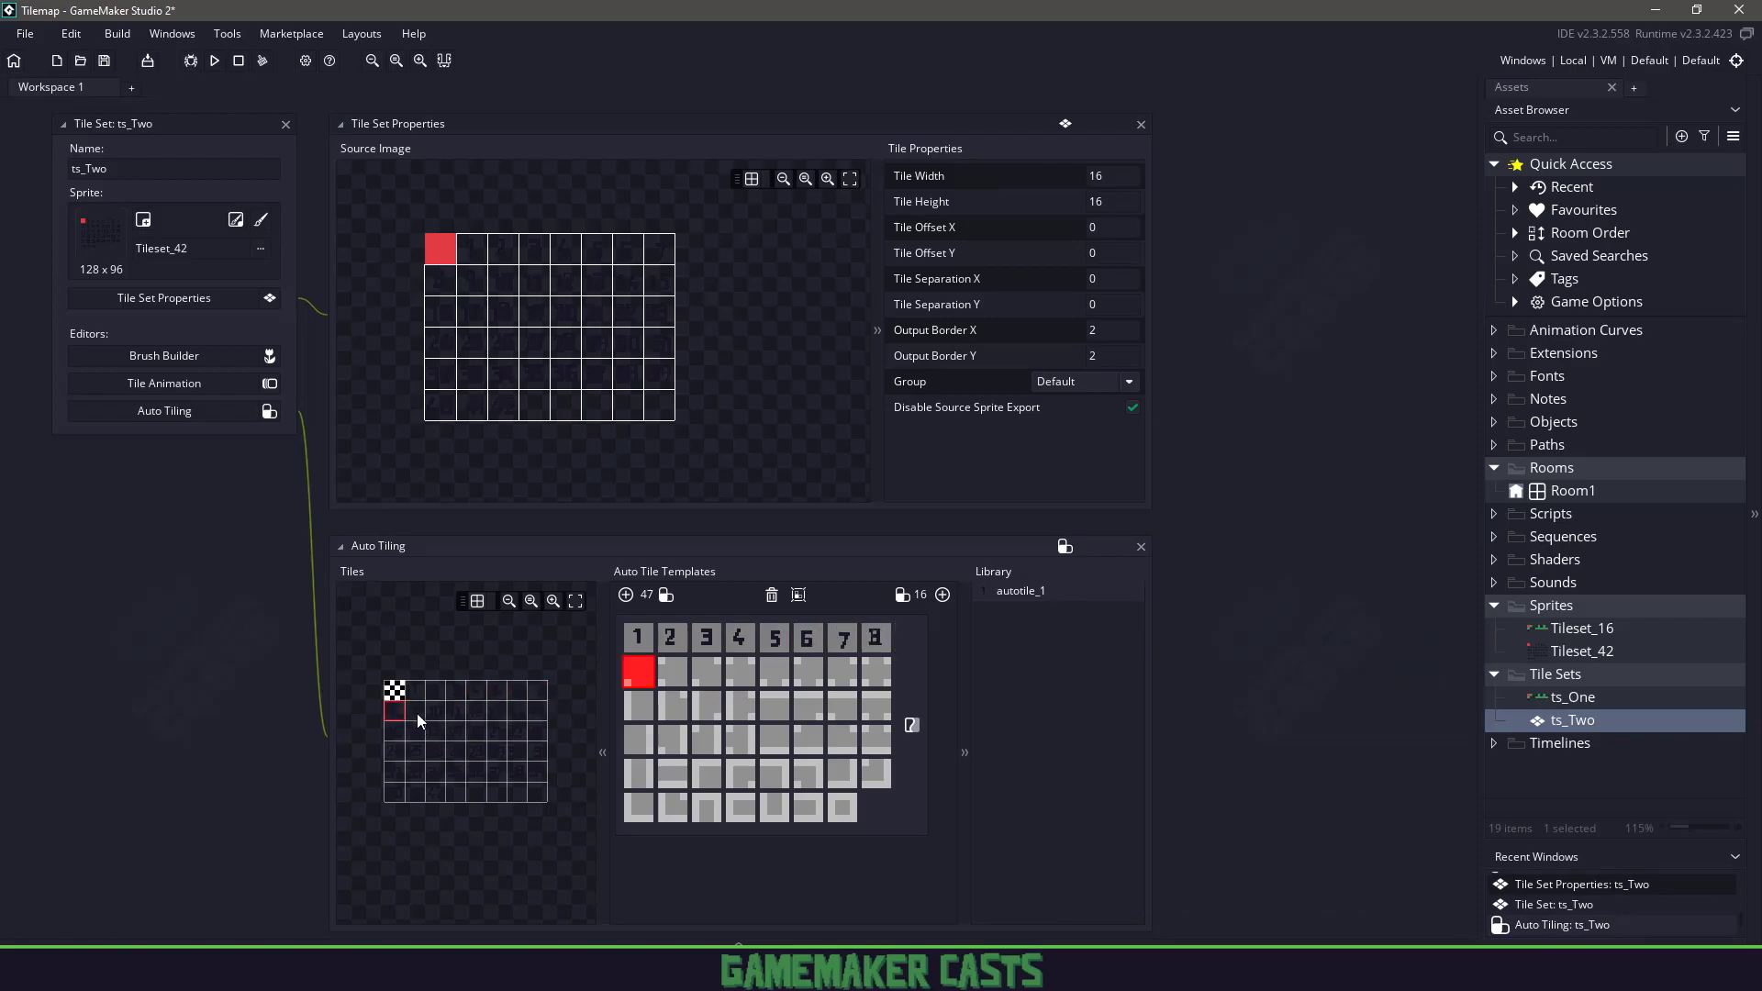
pyautogui.click(416, 717)
pyautogui.click(436, 717)
pyautogui.click(457, 717)
pyautogui.click(478, 718)
pyautogui.click(496, 718)
pyautogui.click(517, 718)
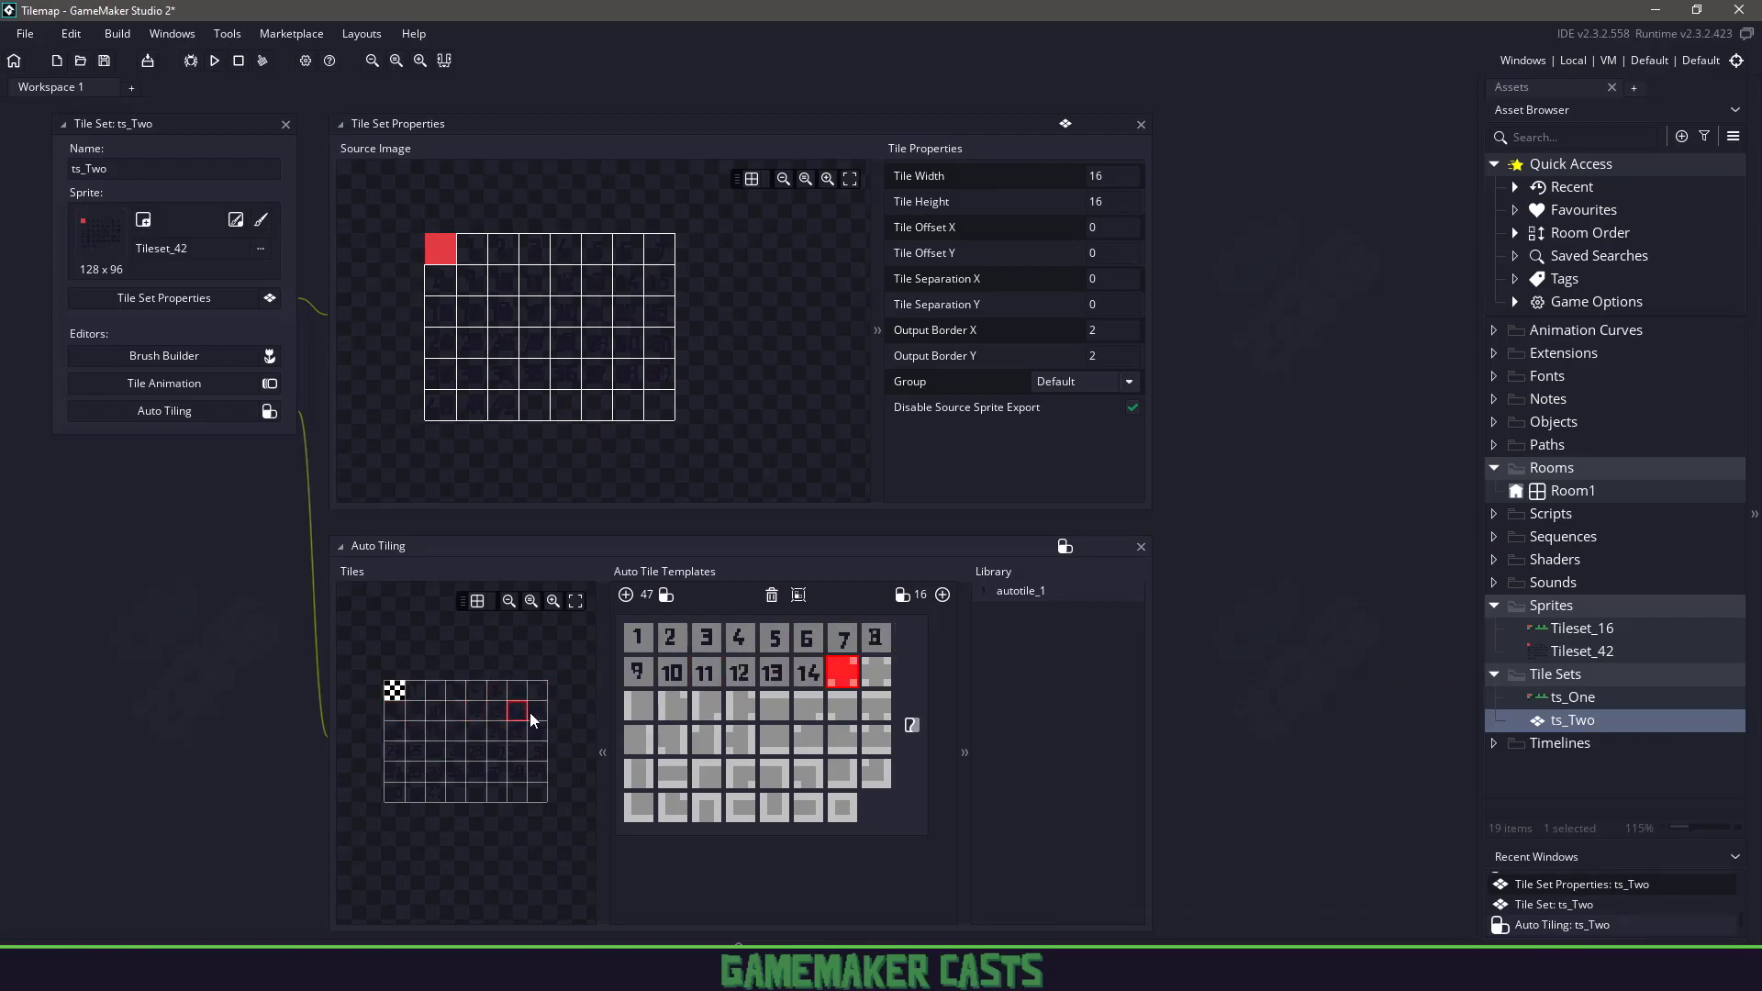
pyautogui.click(538, 717)
pyautogui.click(398, 737)
# Assign tiles 17 to 42 in order, followed by the blank cell after them, to the template's next slots.
pyautogui.click(417, 738)
pyautogui.click(438, 738)
pyautogui.click(459, 738)
pyautogui.click(478, 738)
pyautogui.click(498, 737)
pyautogui.click(518, 738)
pyautogui.click(538, 738)
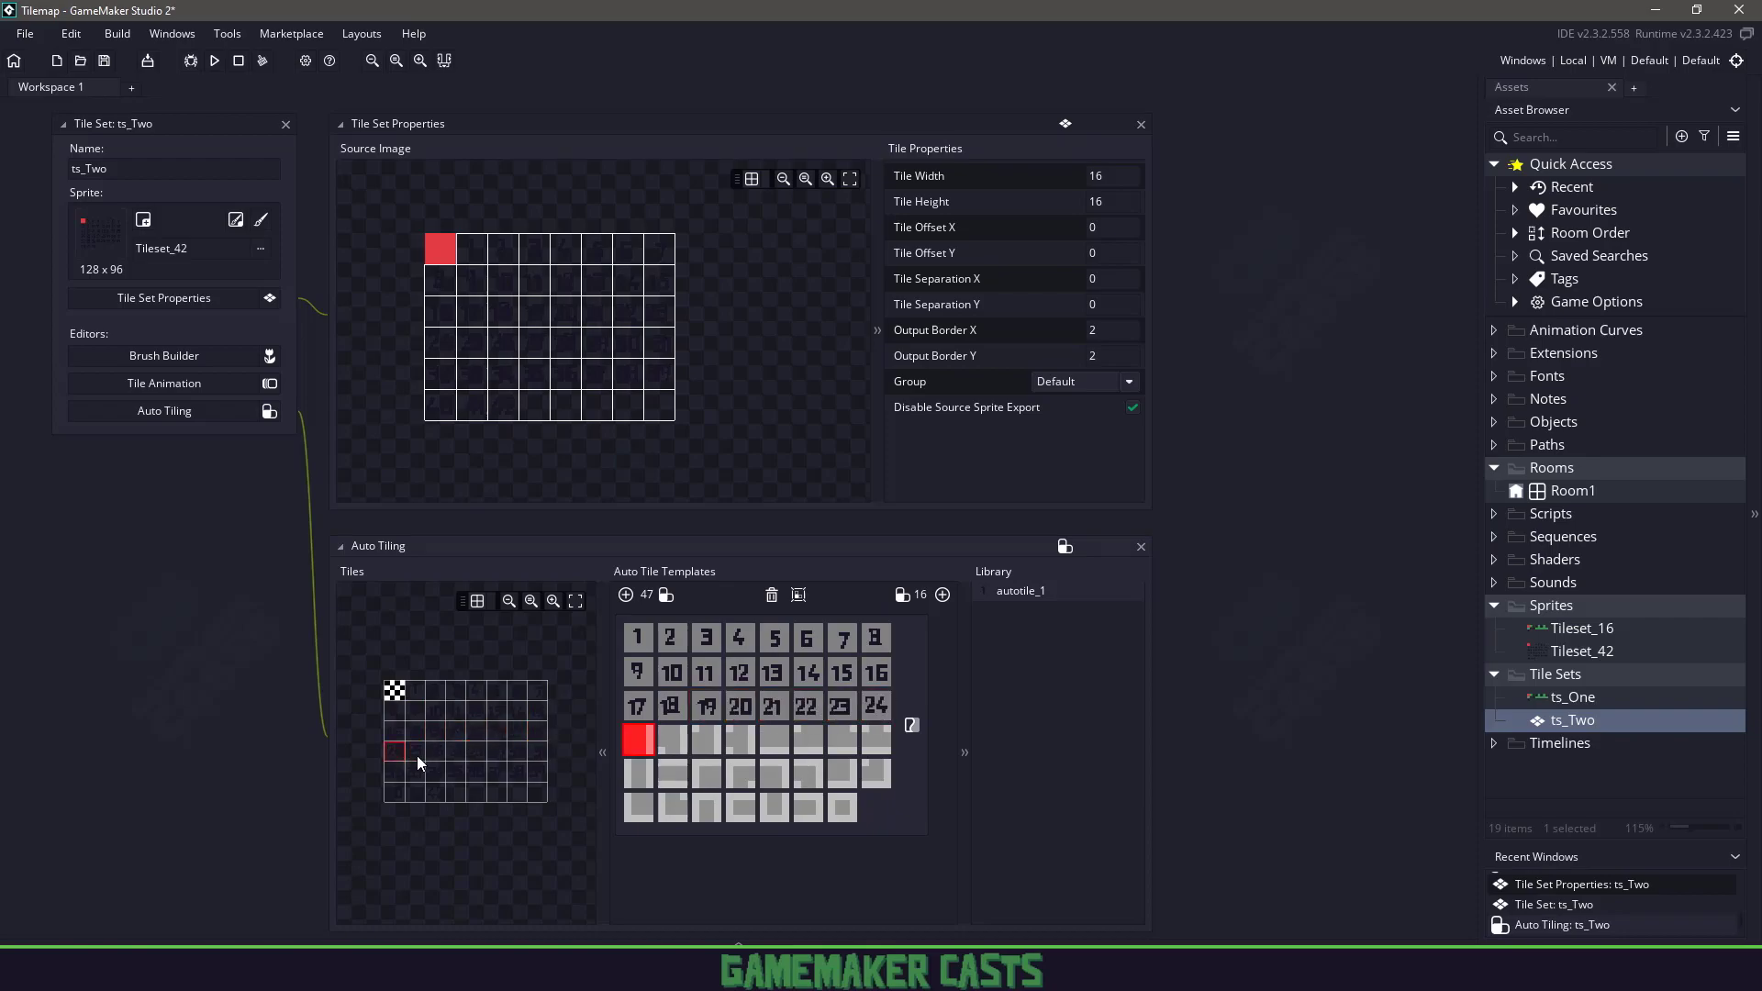
pyautogui.click(478, 774)
pyautogui.click(497, 774)
pyautogui.click(517, 774)
pyautogui.click(539, 774)
pyautogui.click(397, 795)
pyautogui.click(417, 796)
pyautogui.click(437, 796)
pyautogui.click(458, 795)
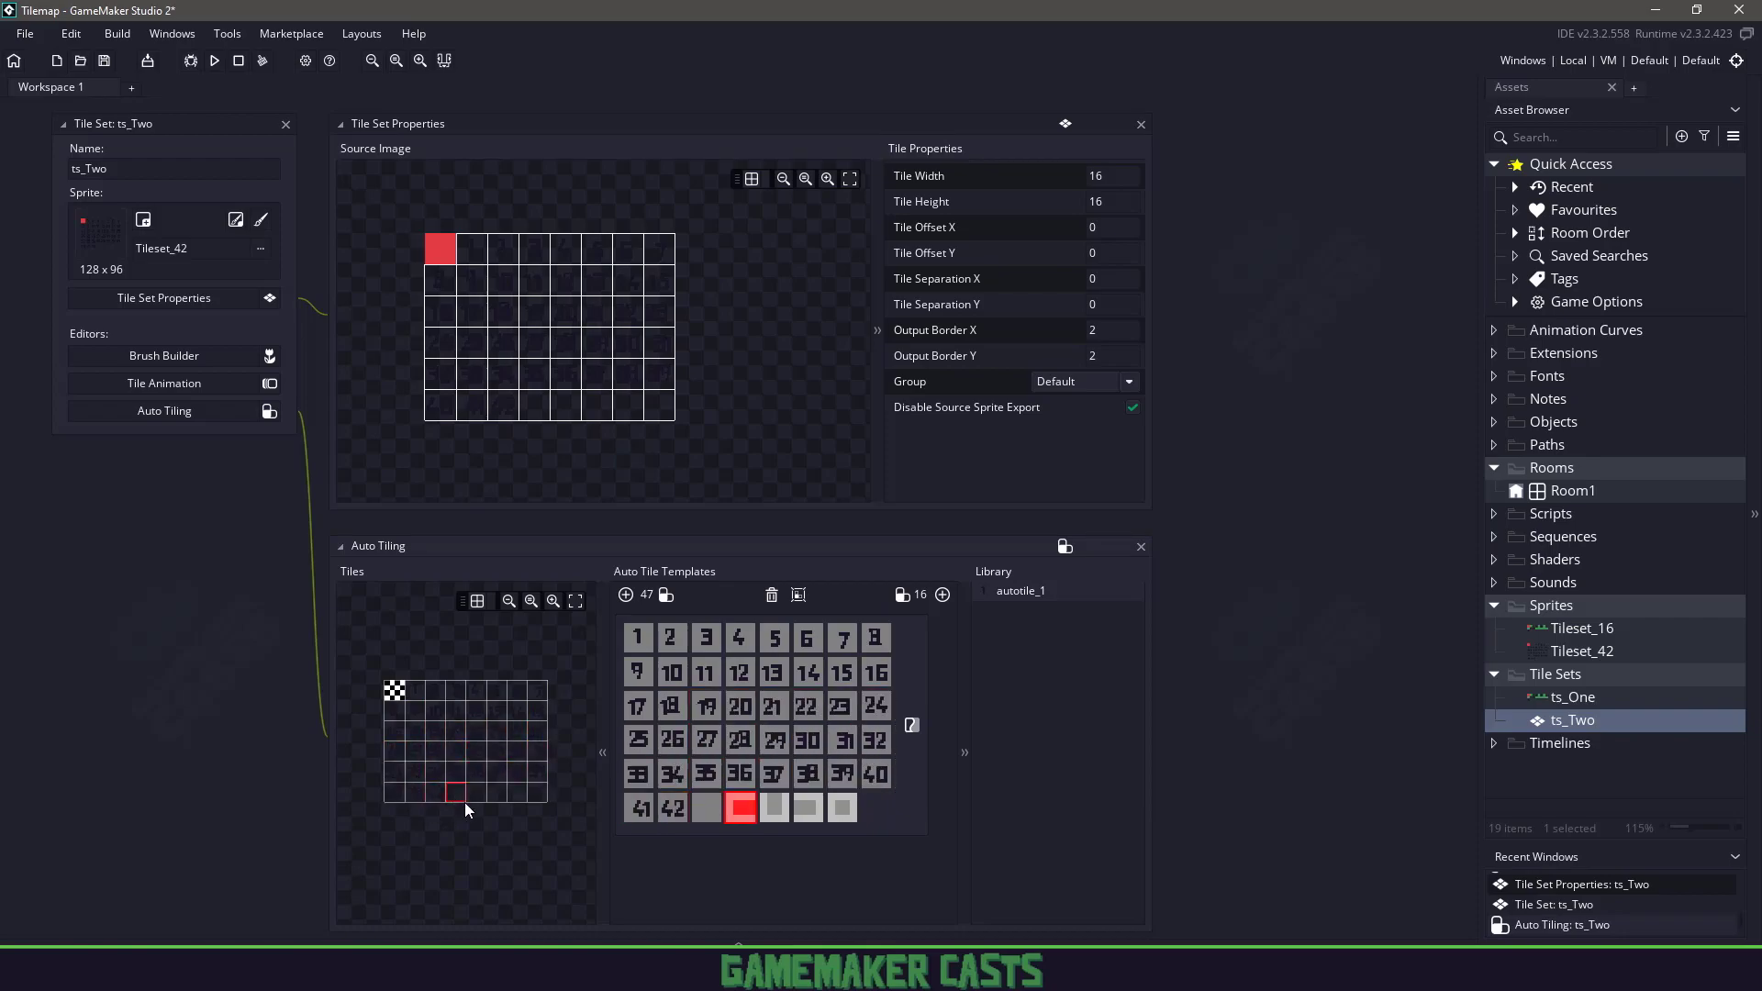
# Open the Tileset_42 sprite's image for editing and show the tile grid over the last rows.
pyautogui.doubleClick(1582, 652)
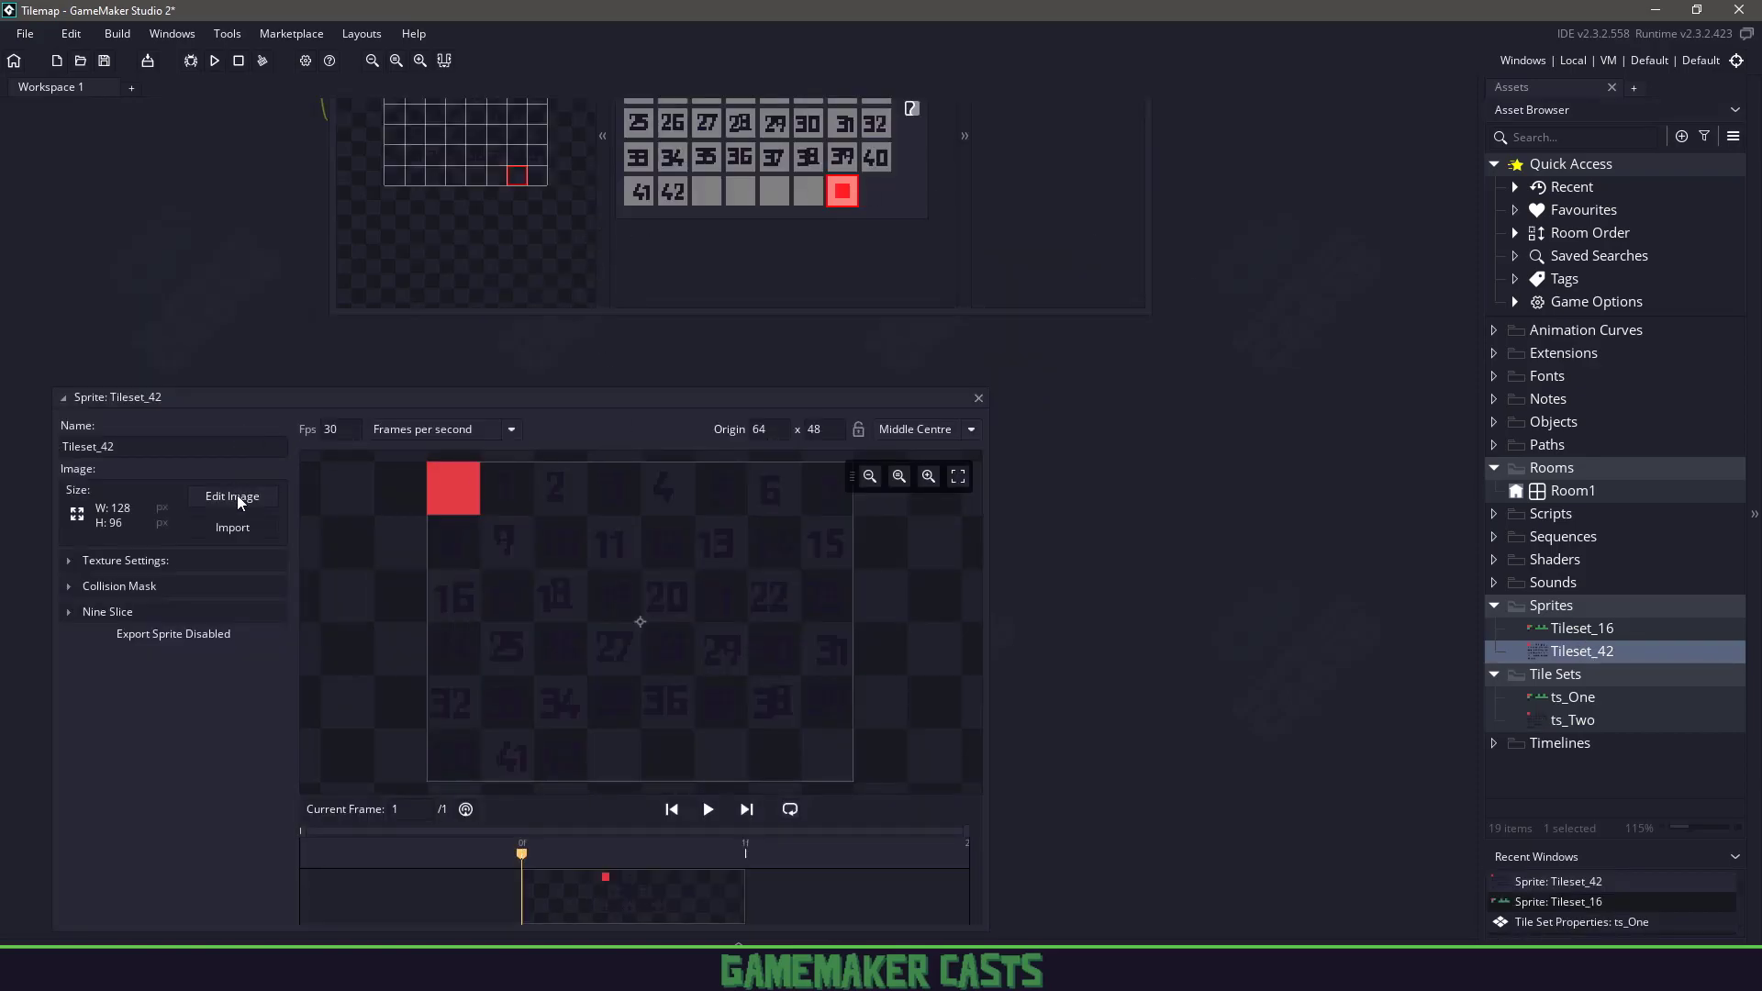
pyautogui.click(239, 502)
pyautogui.scroll(5, 570, 508)
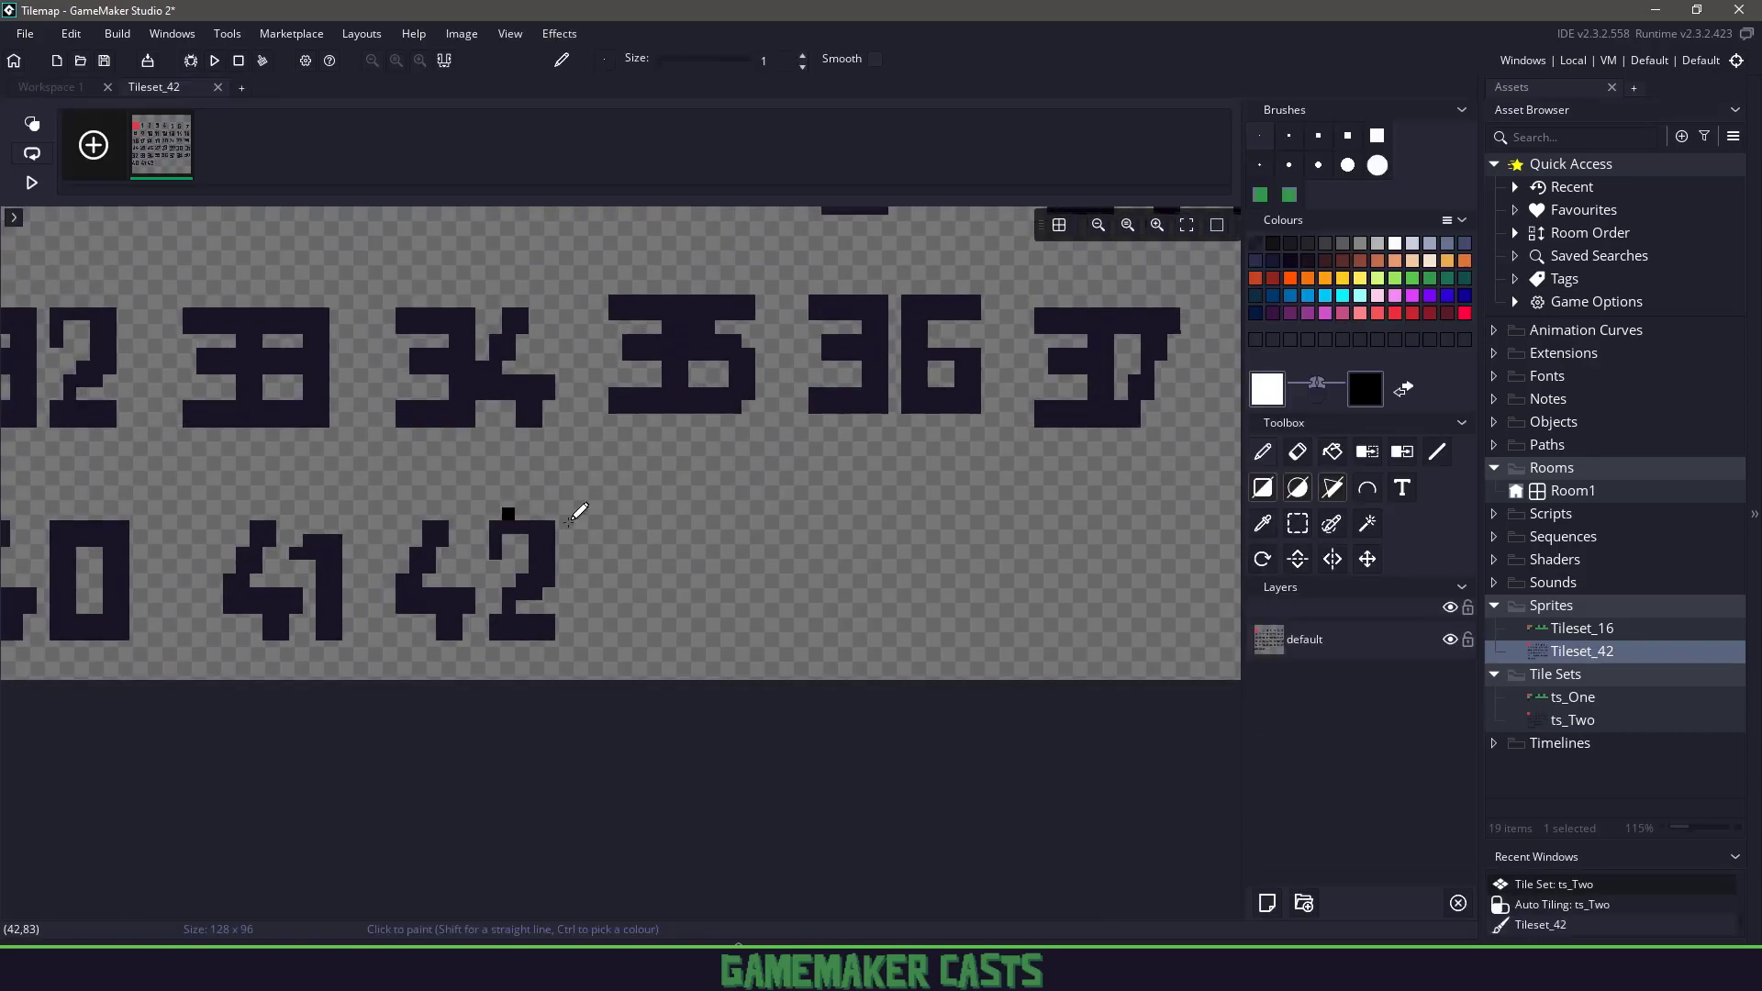
pyautogui.moveTo(569, 522); pyautogui.dragTo(851, 546, button='middle')
pyautogui.press('s')
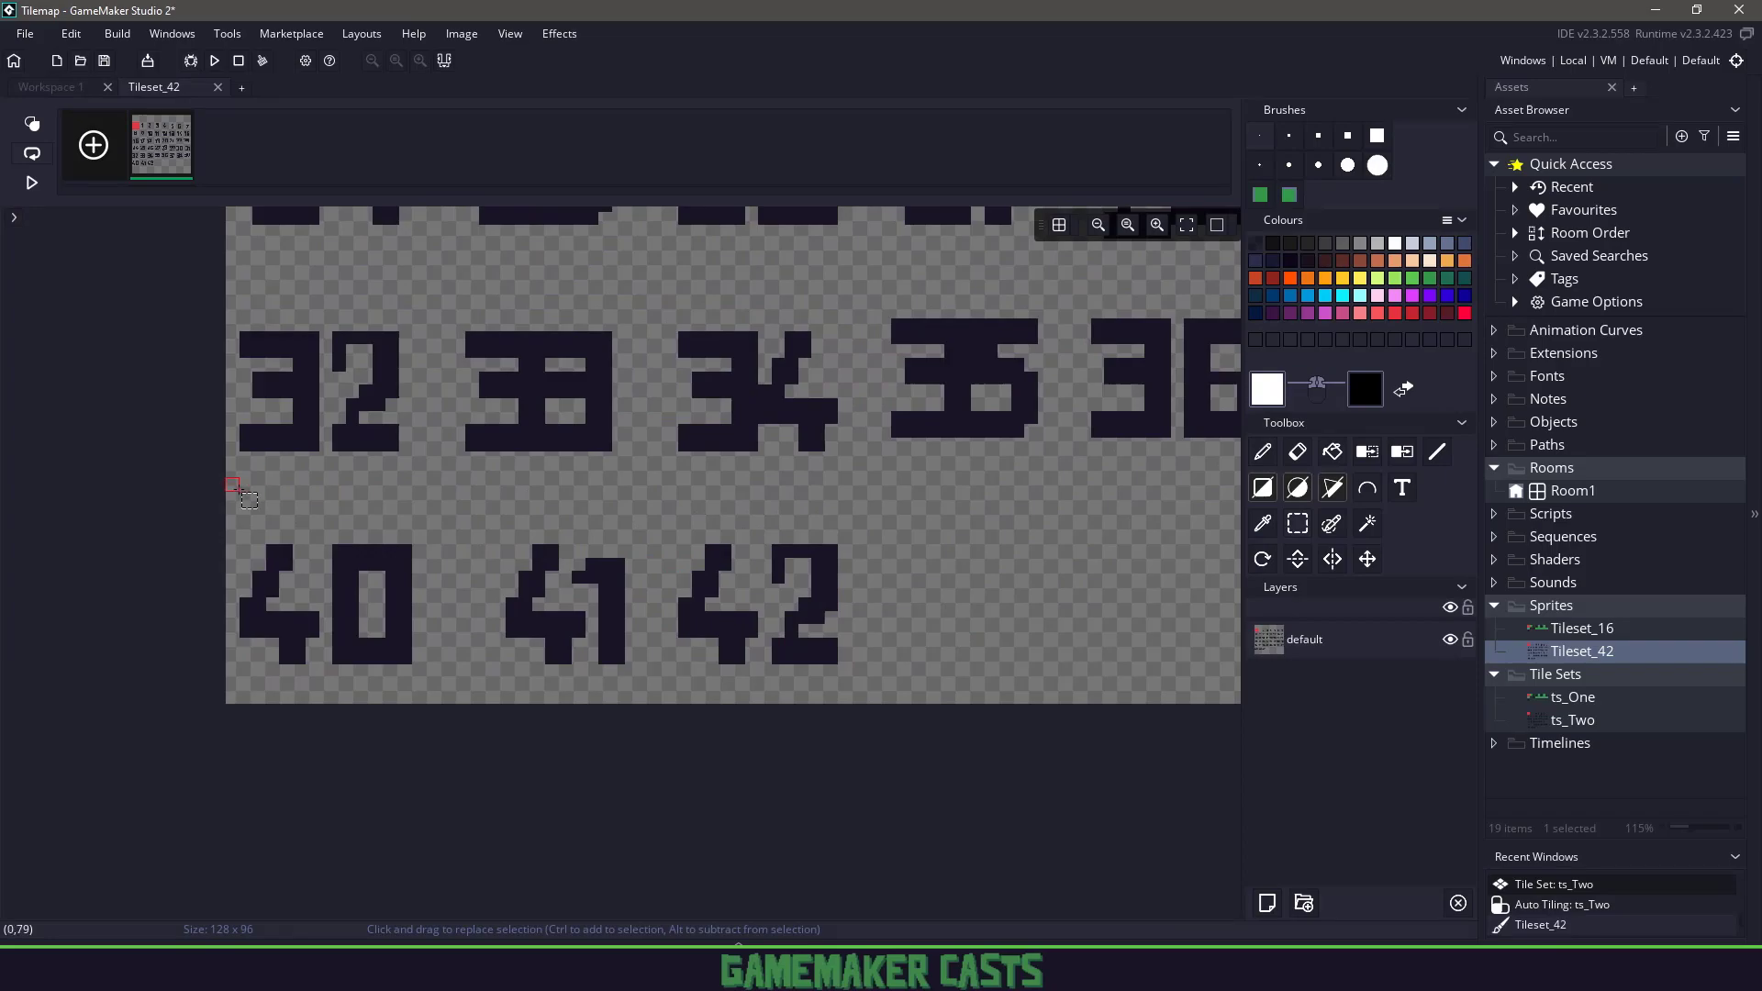
pyautogui.press('g')
pyautogui.moveTo(872, 514); pyautogui.dragTo(617, 460, button='middle')
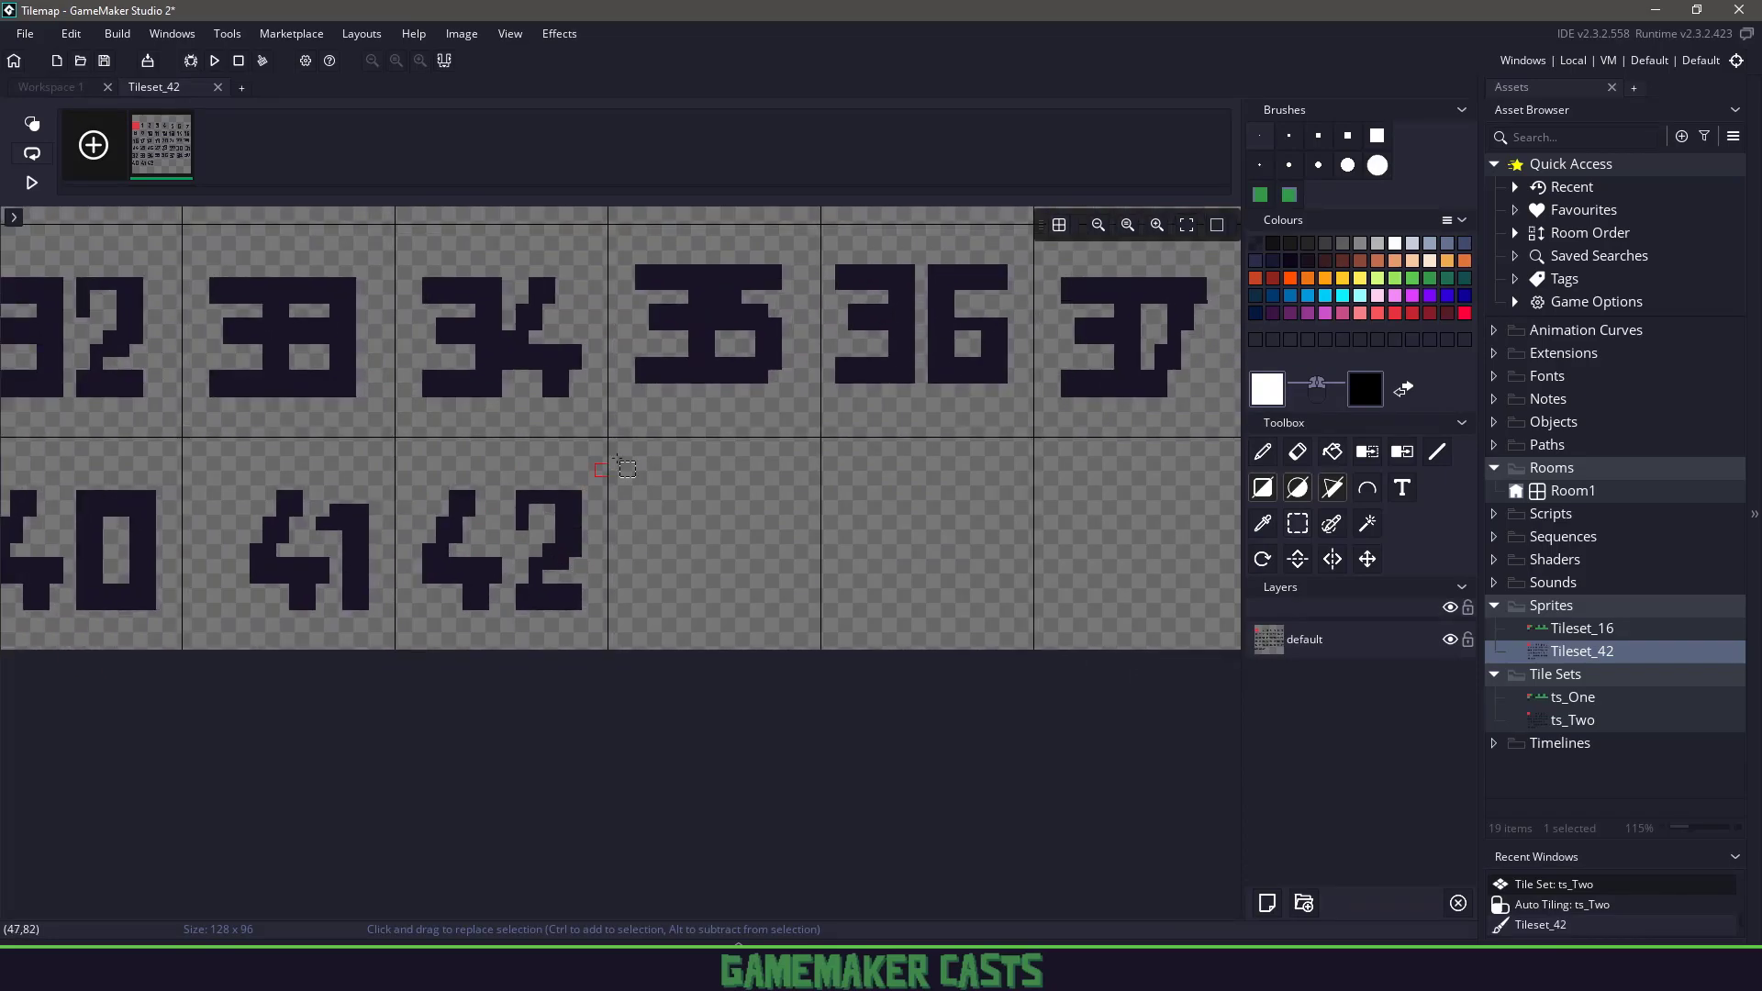
# Draw the number 43 in black with the pencil in the blank cell after 42.
pyautogui.moveTo(613, 448); pyautogui.dragTo(760, 615)
pyautogui.press('d')
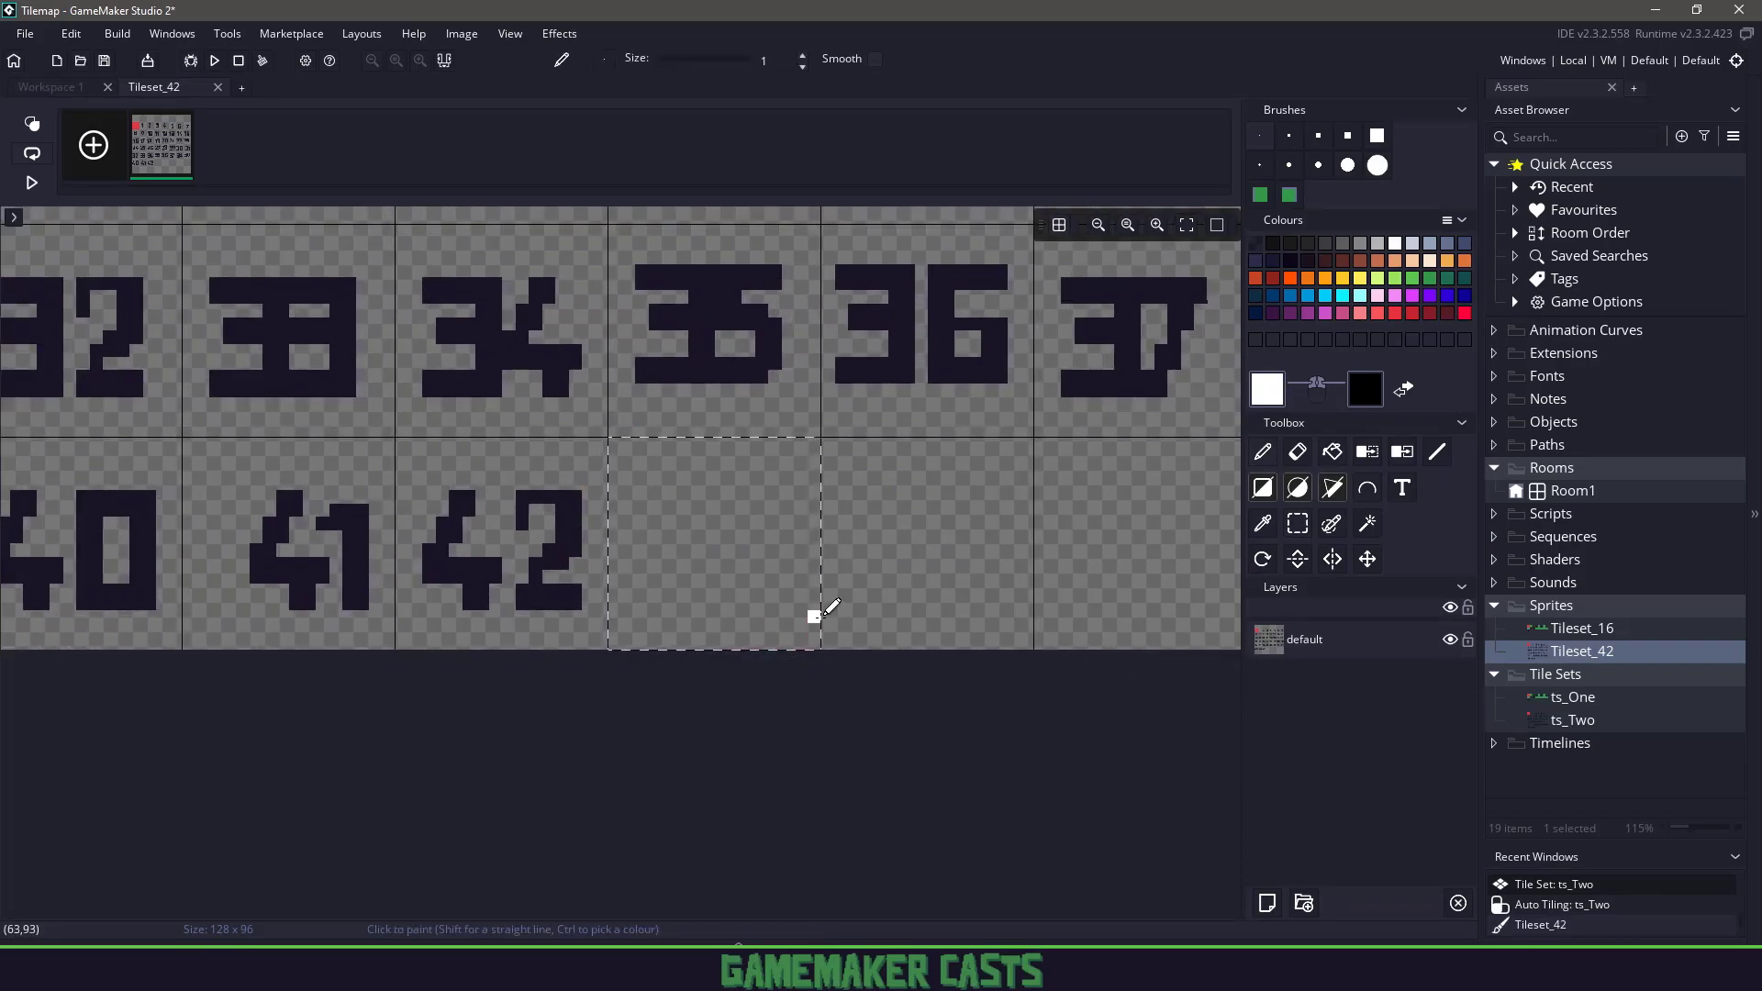
pyautogui.press('x')
pyautogui.moveTo(668, 511)
pyautogui.mouseDown()
pyautogui.moveTo(672, 550)
pyautogui.moveTo(694, 550)
pyautogui.mouseUp()
pyautogui.moveTo(695, 511)
pyautogui.mouseDown()
pyautogui.moveTo(695, 590)
pyautogui.moveTo(735, 590)
pyautogui.mouseUp()
# Select the whole canvas and draw the numbers 44 and 45 in the next two blank cells, redrawing the wrong digit.
pyautogui.hotkey('ctrl', 'a')
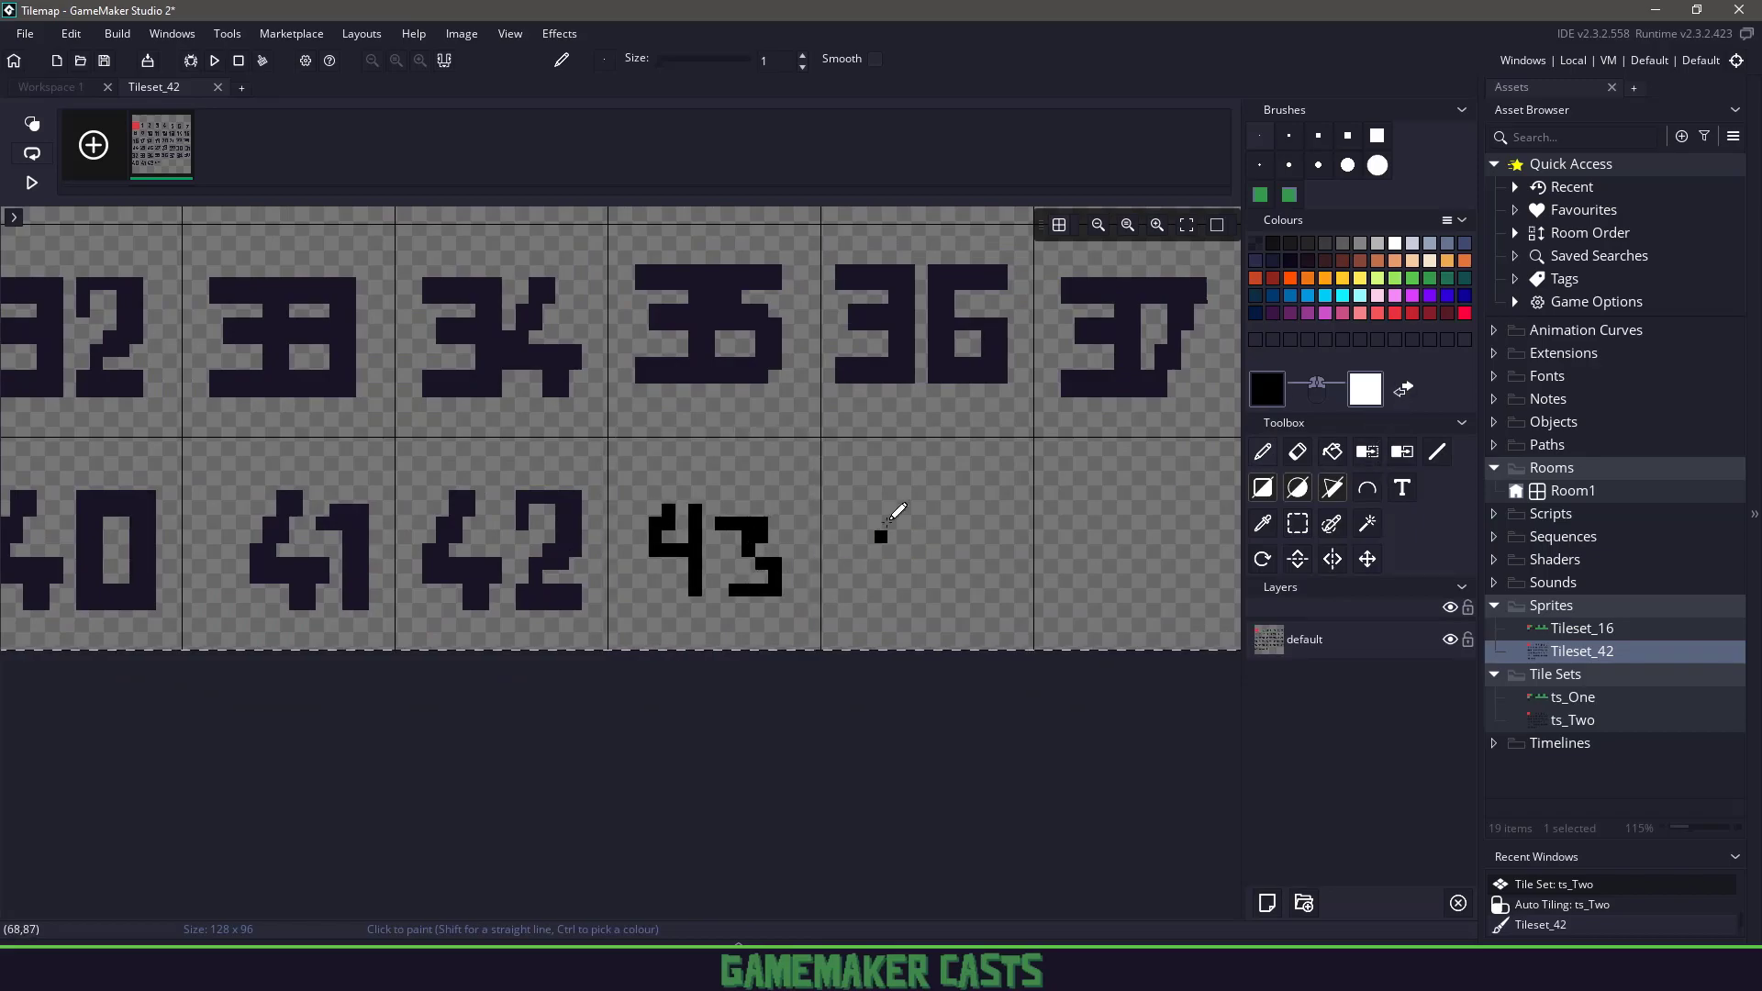
pyautogui.moveTo(881, 496)
pyautogui.mouseDown()
pyautogui.moveTo(908, 537)
pyautogui.moveTo(908, 590)
pyautogui.mouseUp()
pyautogui.moveTo(921, 483)
pyautogui.mouseDown()
pyautogui.moveTo(935, 528)
pyautogui.moveTo(968, 537)
pyautogui.mouseUp()
pyautogui.moveTo(974, 496); pyautogui.dragTo(968, 603)
pyautogui.moveTo(1108, 567); pyautogui.dragTo(921, 561, button='middle')
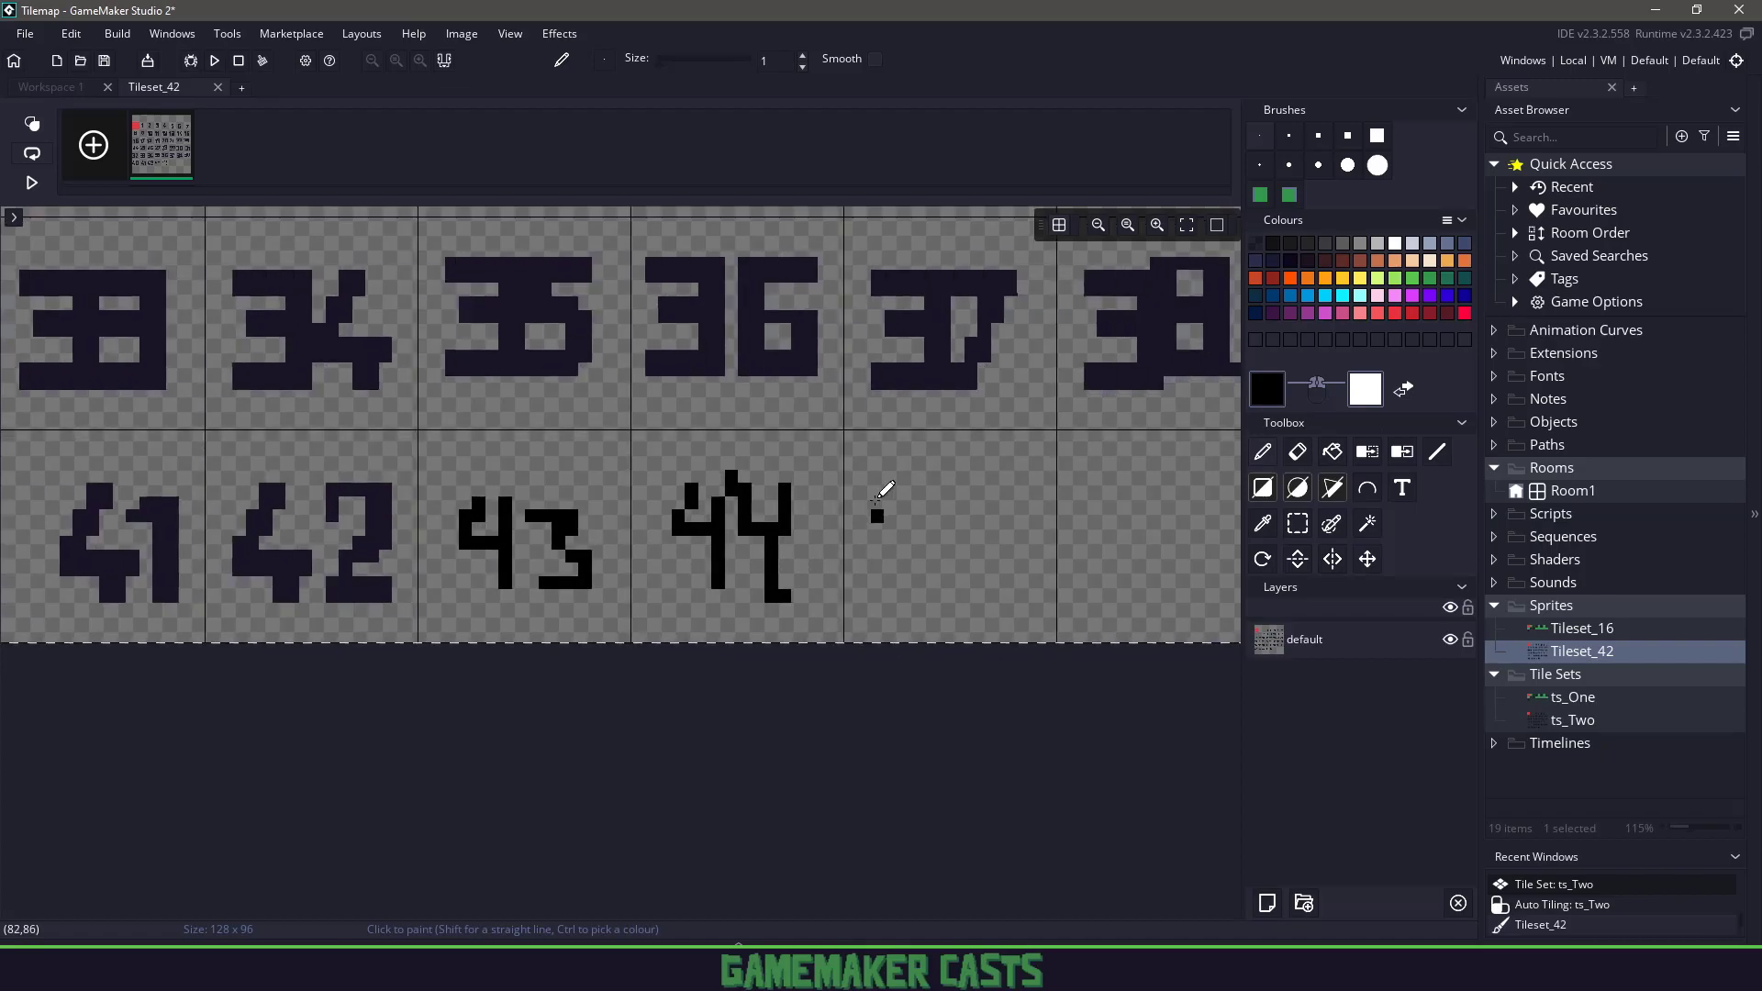
pyautogui.moveTo(881, 478)
pyautogui.mouseDown()
pyautogui.moveTo(922, 517)
pyautogui.moveTo(908, 582)
pyautogui.mouseUp()
pyautogui.moveTo(988, 478)
pyautogui.mouseDown()
pyautogui.moveTo(956, 578)
pyautogui.moveTo(962, 543)
pyautogui.mouseUp()
pyautogui.moveTo(1041, 543); pyautogui.dragTo(671, 545, button='middle')
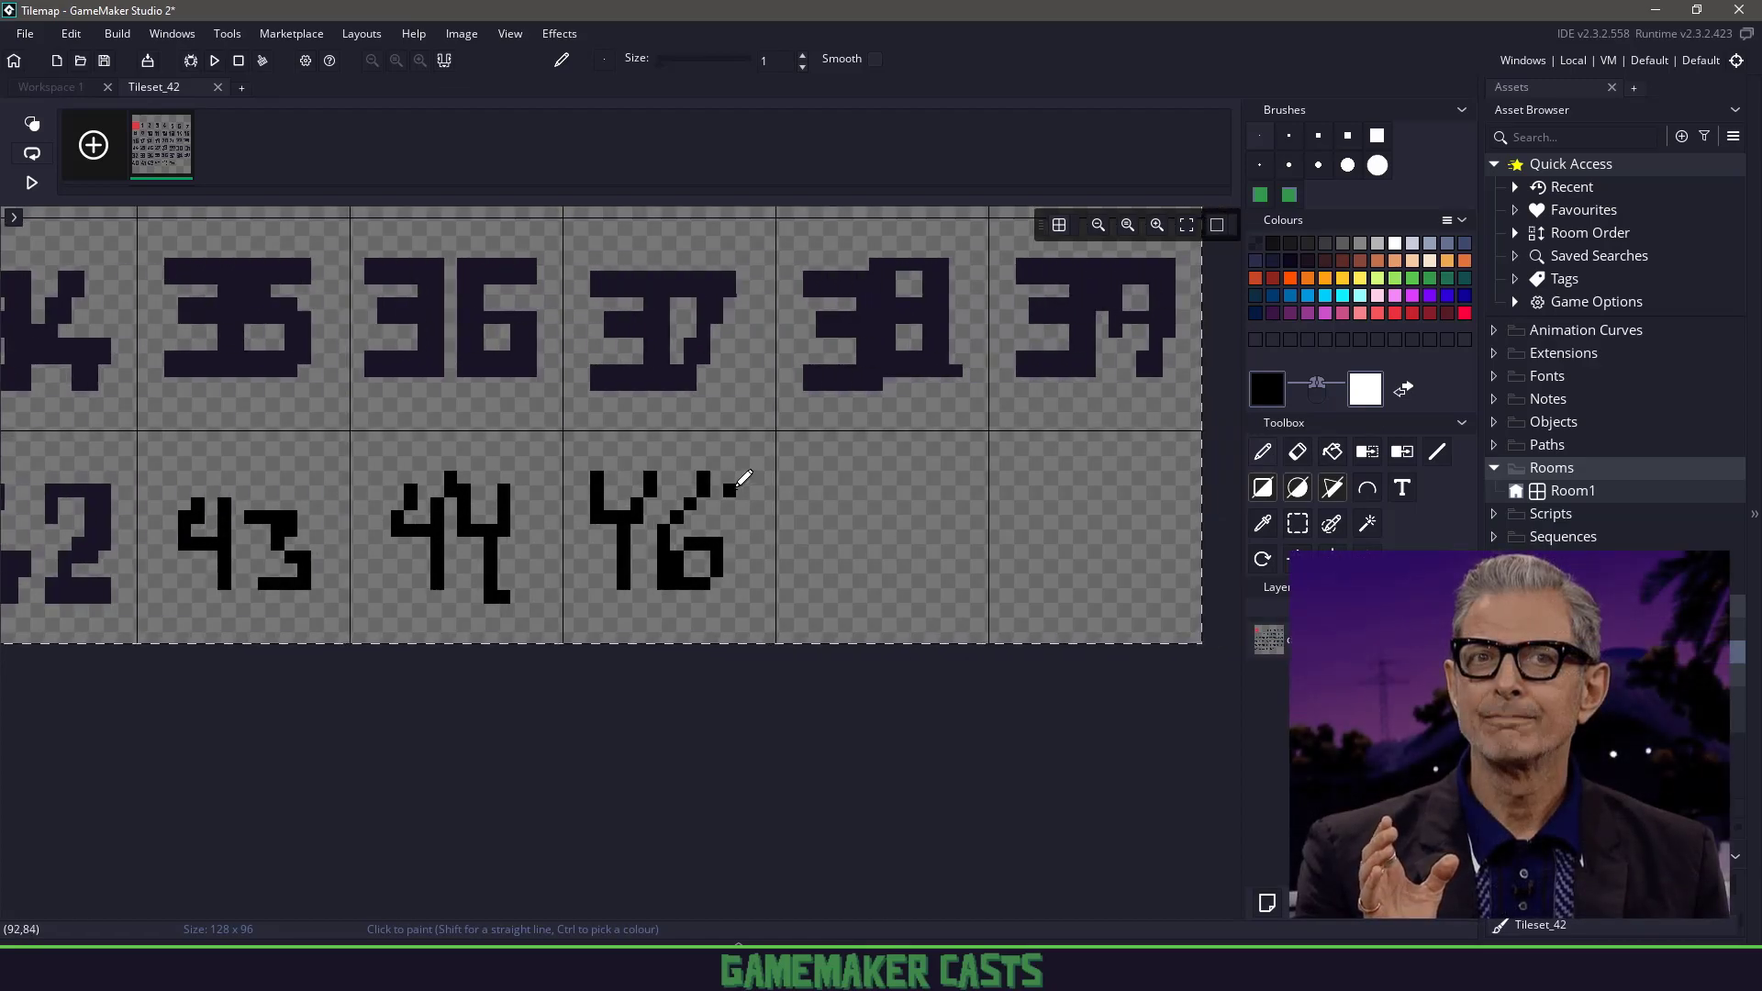
pyautogui.hotkey('ctrl', 'z')
pyautogui.moveTo(704, 490); pyautogui.dragTo(690, 583)
# Draw the numbers 46 and 47 in the last two blank cells and close the Tileset_42 image.
pyautogui.moveTo(836, 477); pyautogui.dragTo(850, 517)
pyautogui.moveTo(862, 477); pyautogui.dragTo(836, 574)
pyautogui.moveTo(917, 490); pyautogui.dragTo(908, 557)
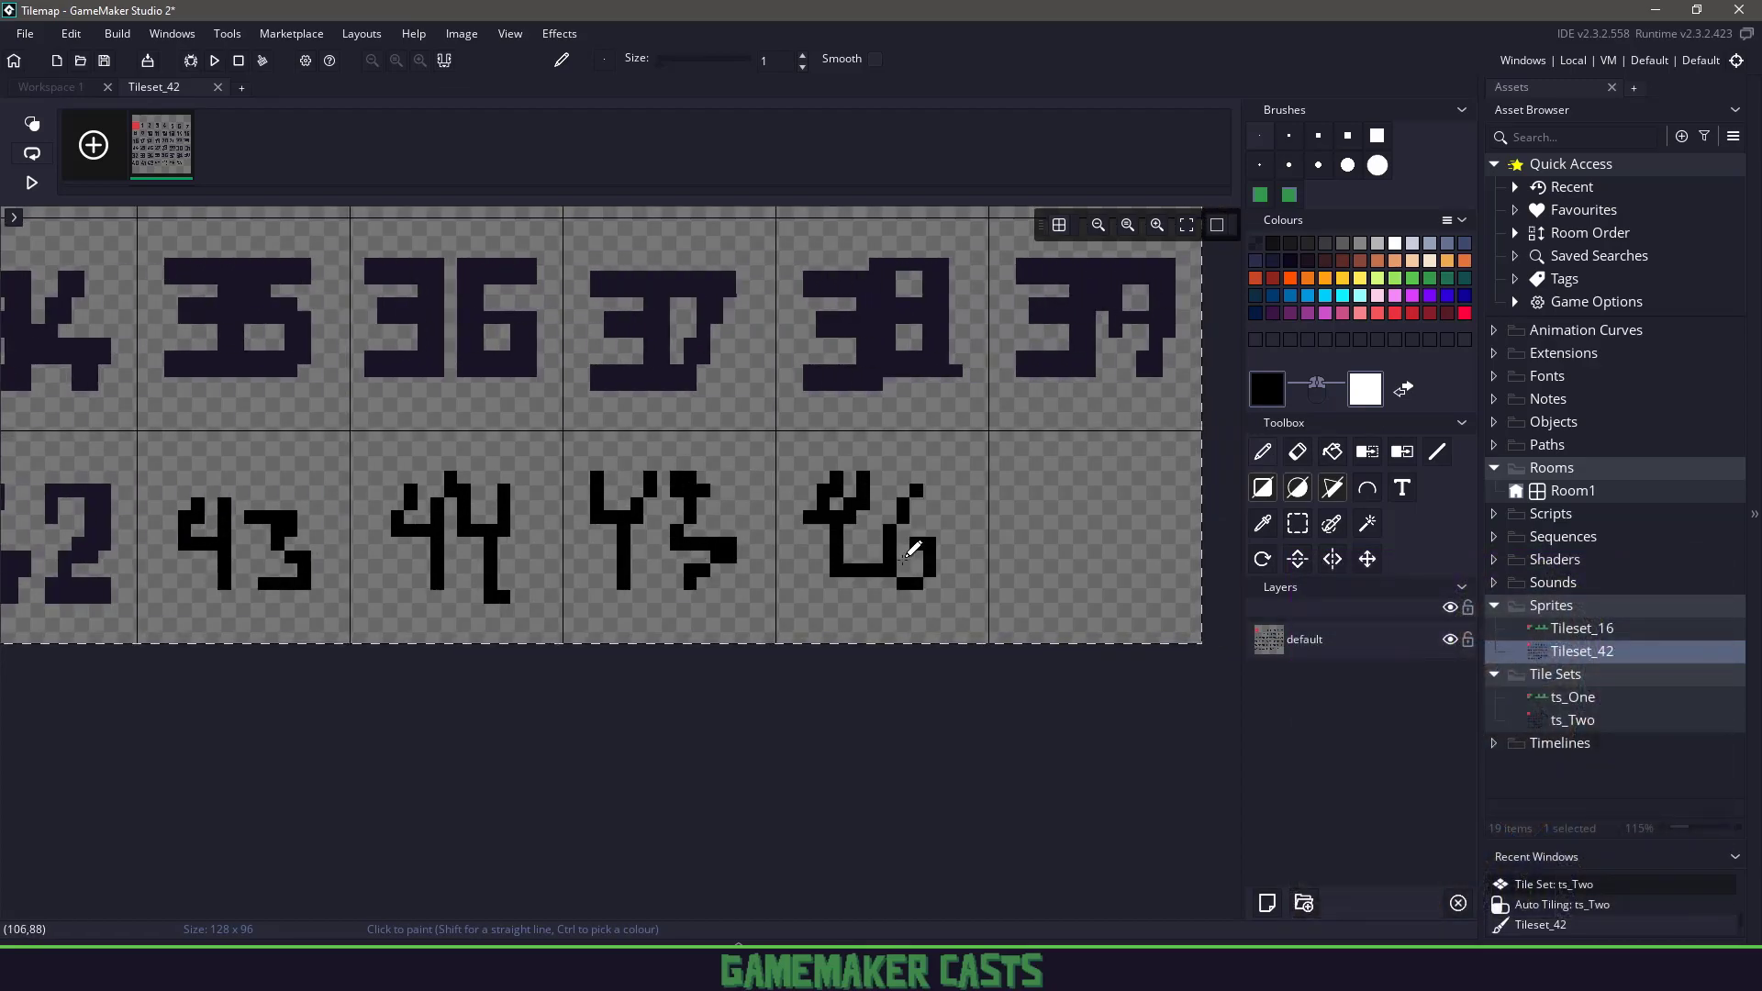
pyautogui.moveTo(1049, 490); pyautogui.dragTo(1048, 624)
pyautogui.moveTo(1089, 490)
pyautogui.mouseDown()
pyautogui.moveTo(1138, 516)
pyautogui.moveTo(1115, 601)
pyautogui.mouseUp()
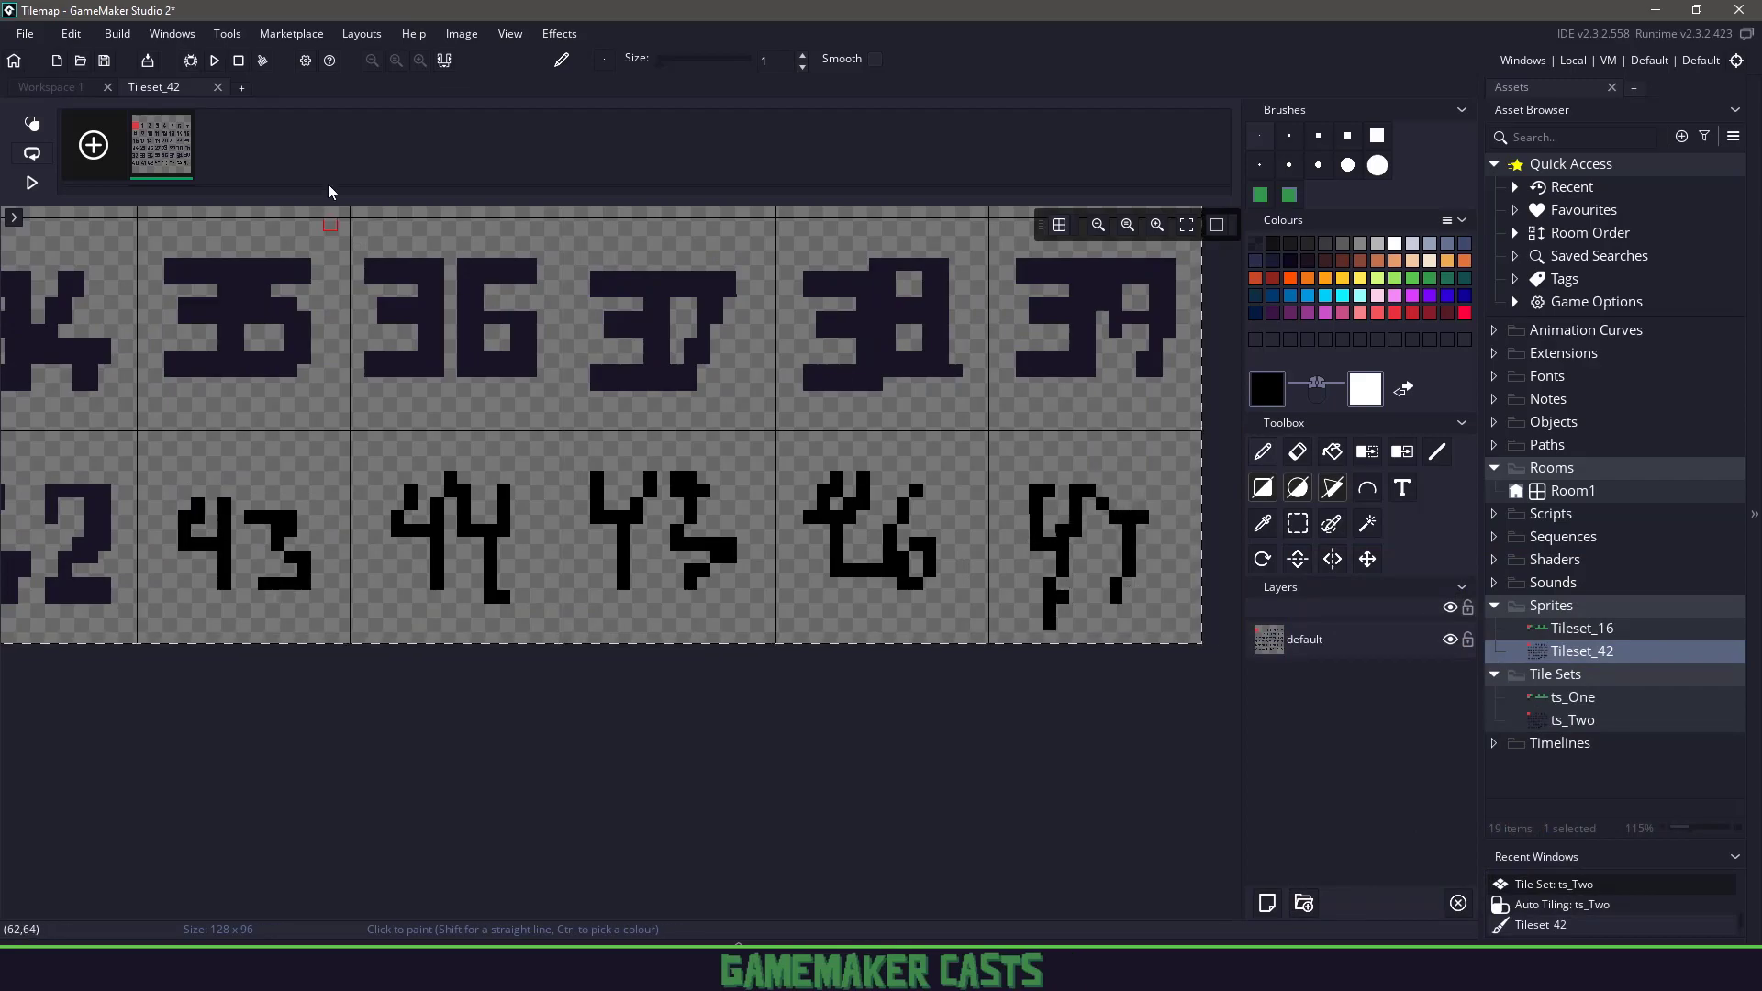
pyautogui.middleClick(153, 89)
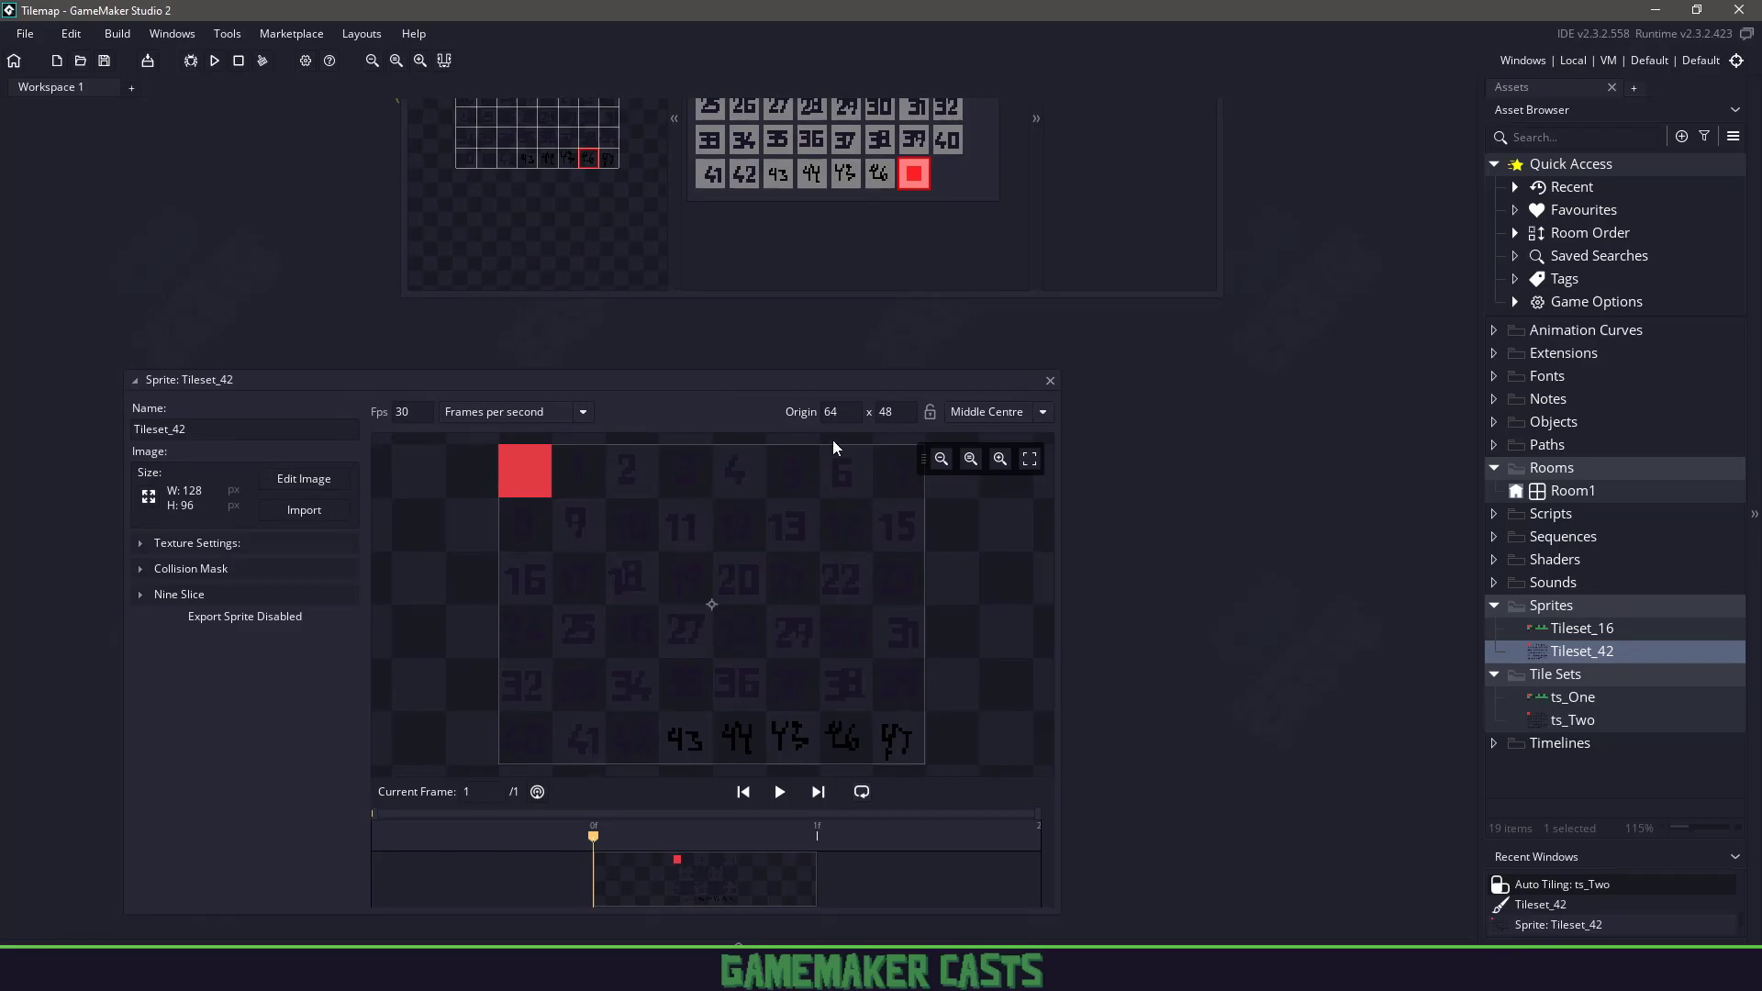
# Assign tile 47 to the last empty slot of the 47-tile auto tile template of ts_Two.
pyautogui.moveTo(1153, 391); pyautogui.dragTo(1100, 799, button='middle')
pyautogui.click(1082, 538)
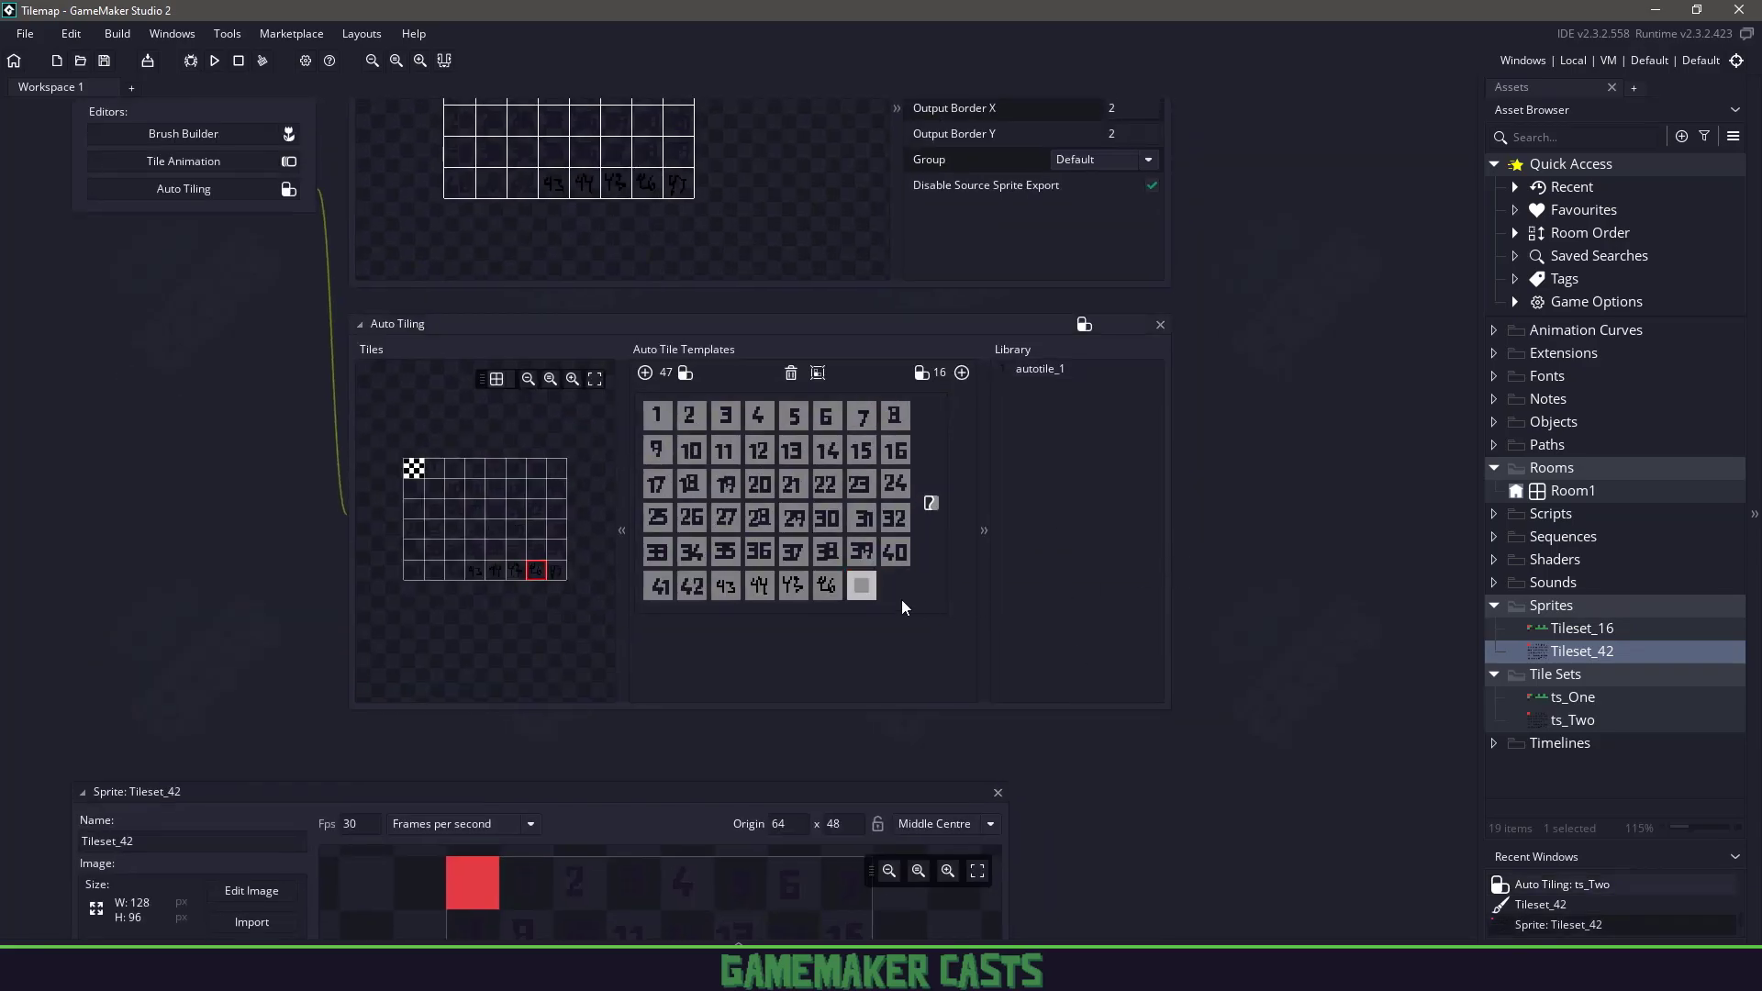
pyautogui.click(860, 588)
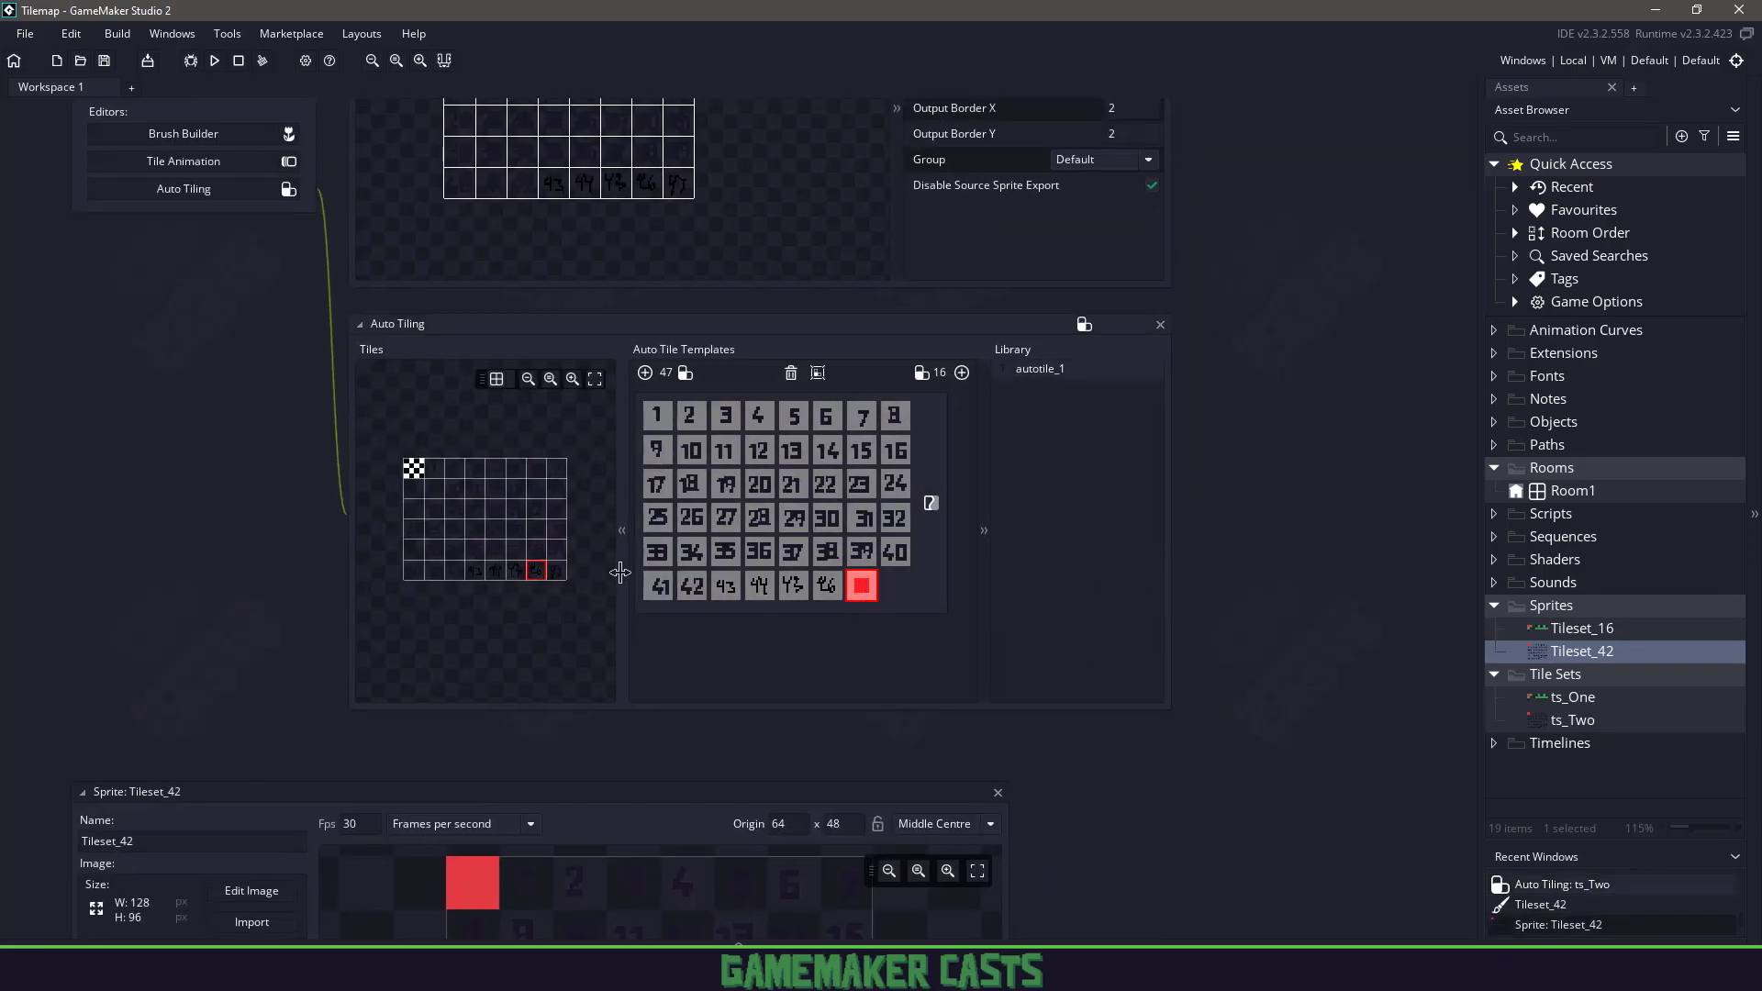
pyautogui.click(557, 573)
# Duplicate Room1 and open the copy in the room editor.
pyautogui.rightClick(1566, 477)
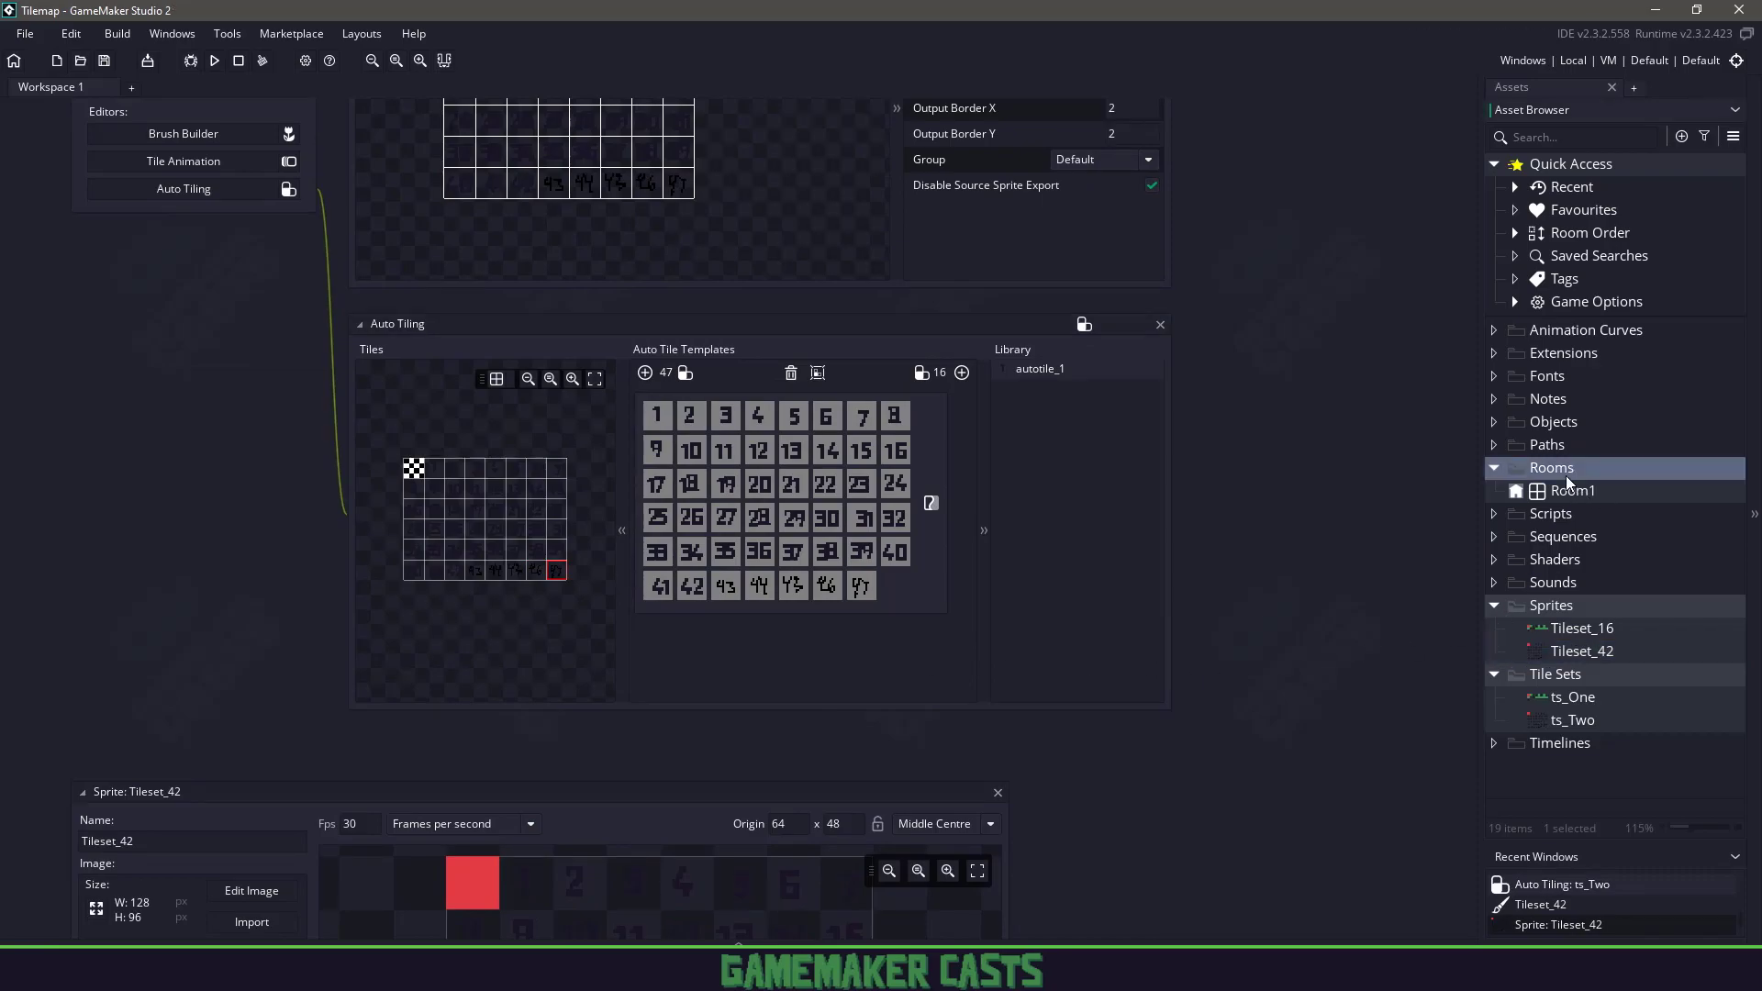
pyautogui.click(1589, 496)
pyautogui.hotkey('ctrl', 'd')
pyautogui.press('Return')
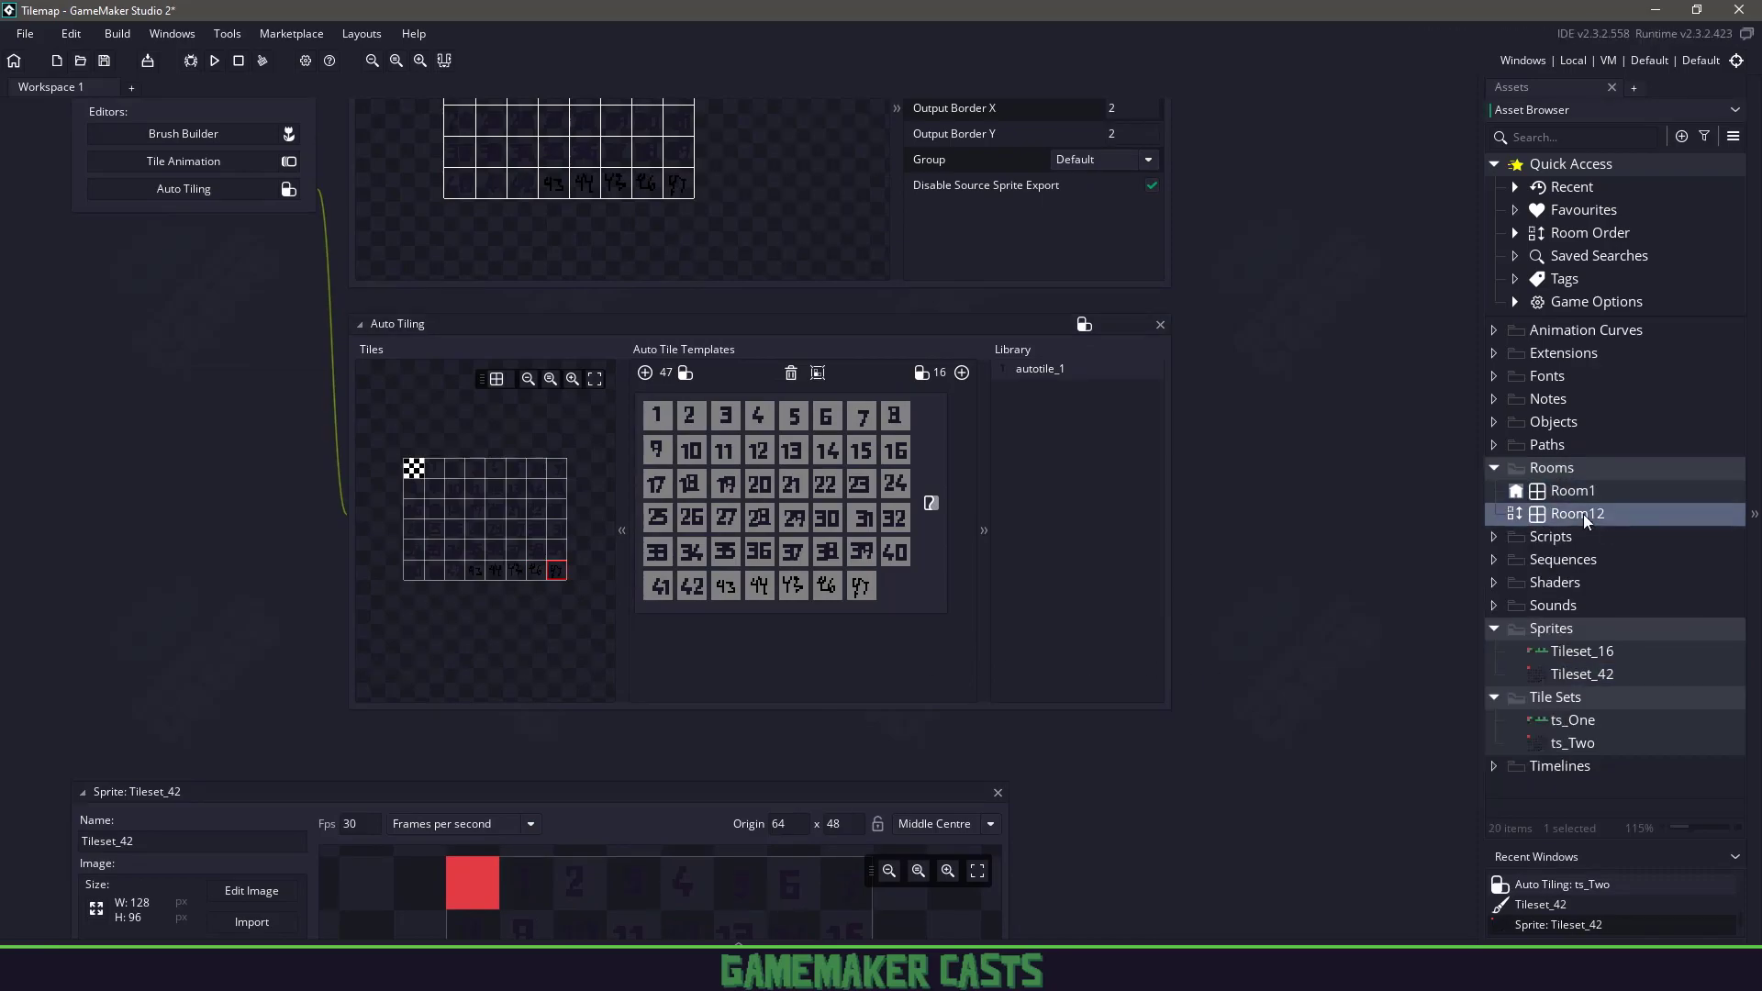
pyautogui.click(196, 378)
# Replace the copied room's Tiles_1 layer with a new tile layer that uses the ts_Two tile set.
pyautogui.click(88, 158)
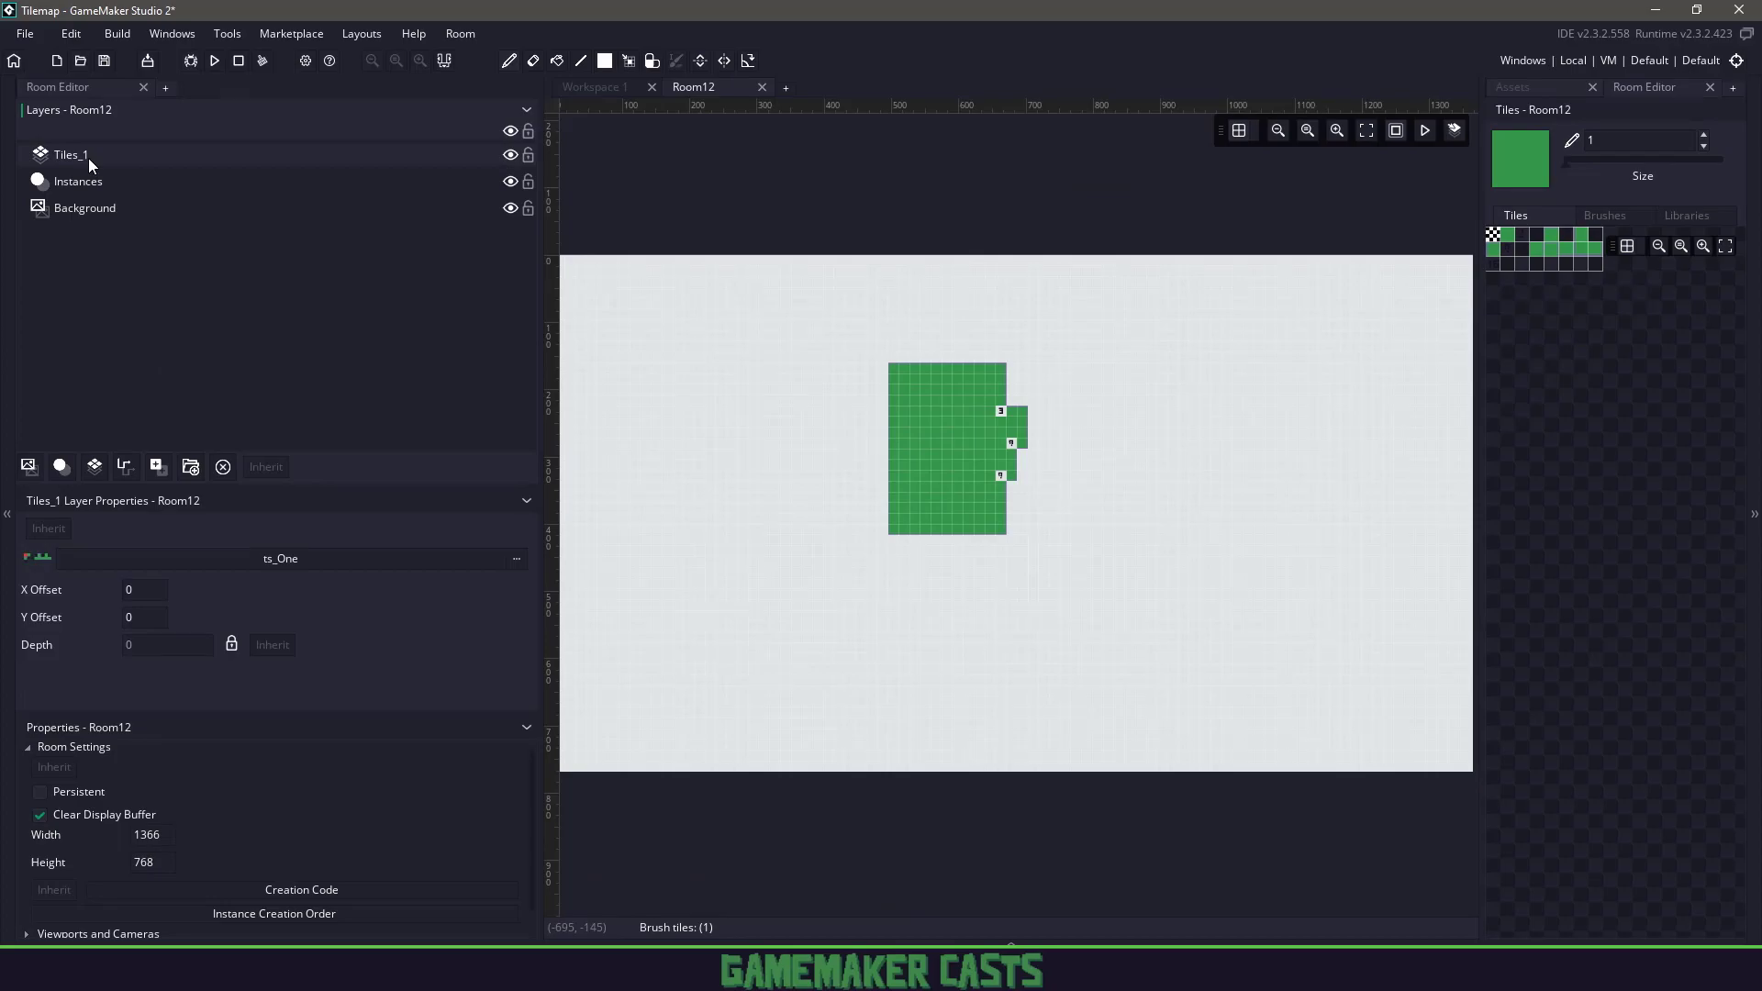
pyautogui.press('Delete')
pyautogui.click(95, 466)
pyautogui.click(440, 560)
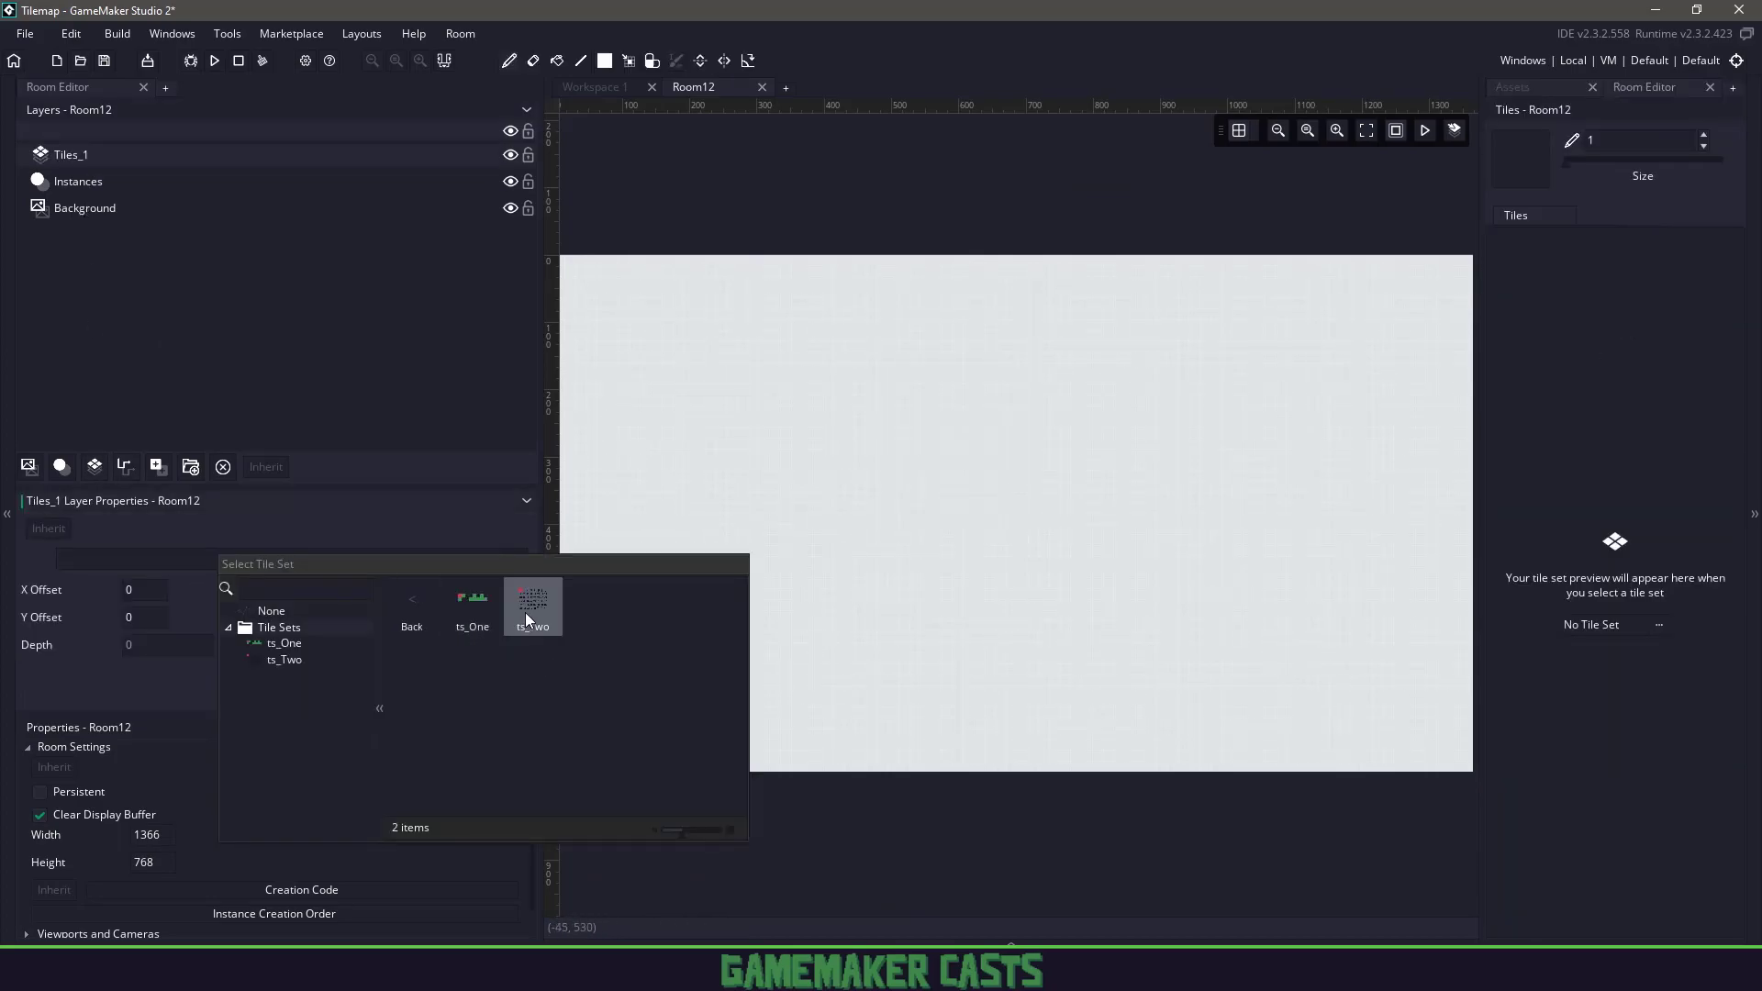
pyautogui.click(525, 613)
pyautogui.click(89, 181)
pyautogui.click(90, 157)
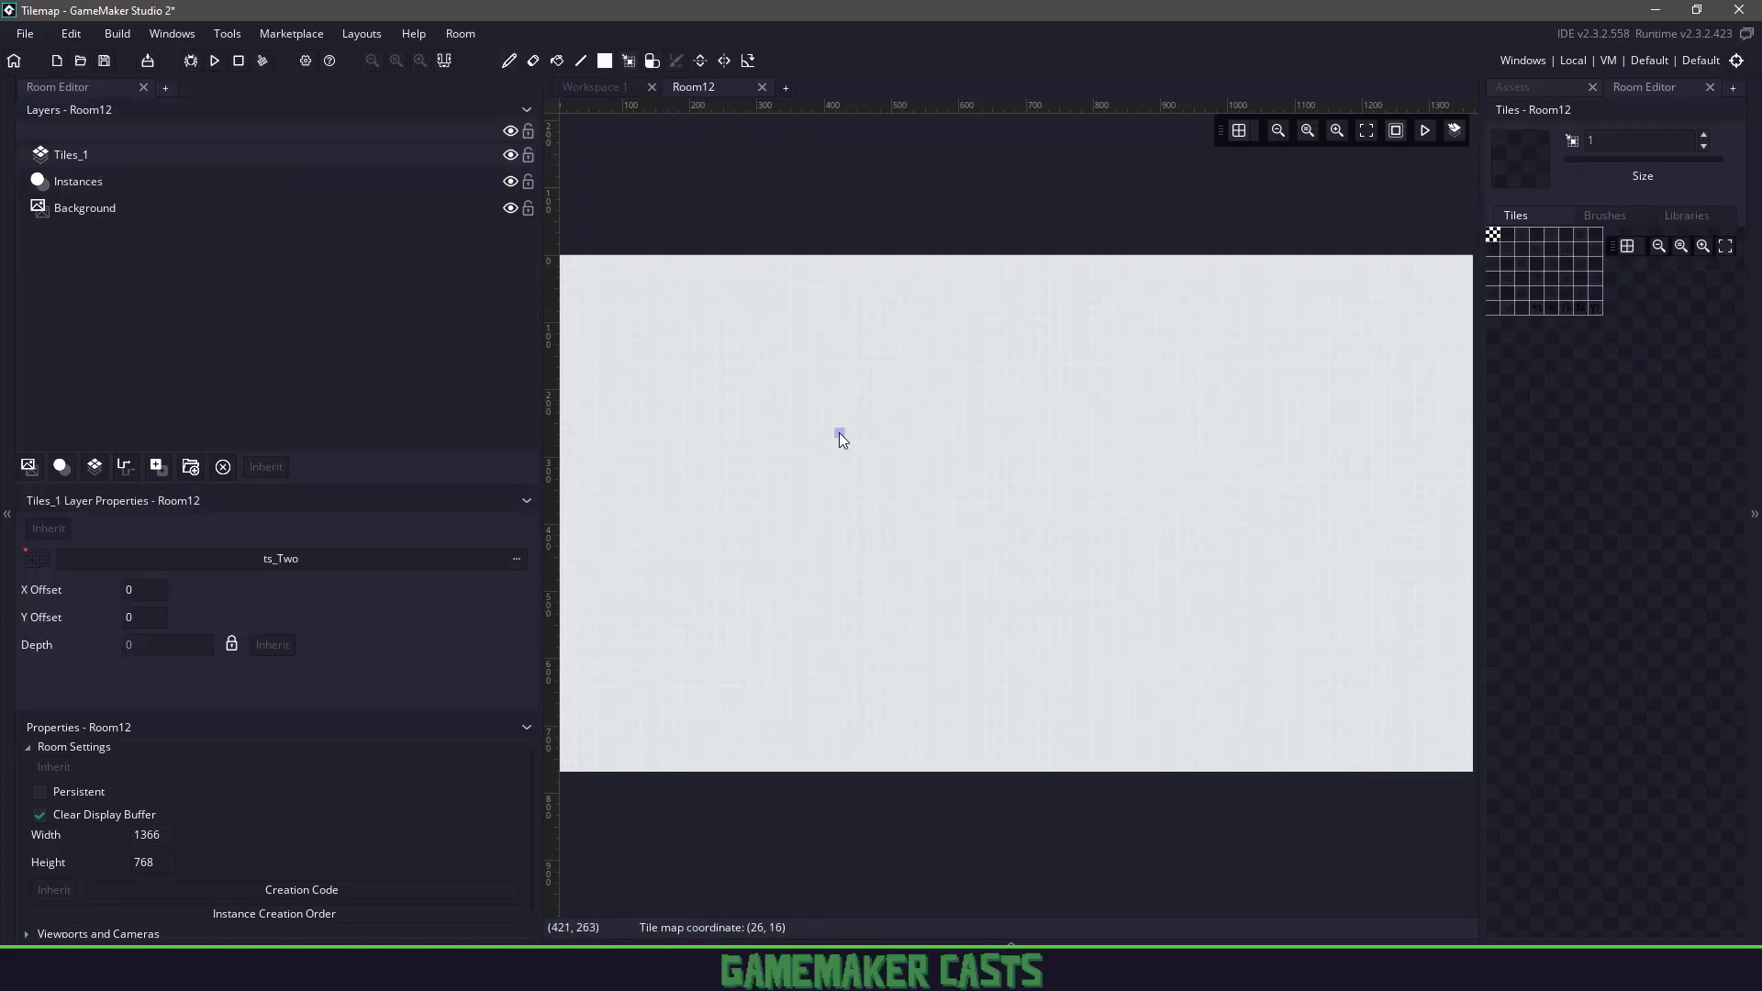
# Auto-tile a filled block of 9 by 7 tiles with a T-shaped branch extending from its left side.
pyautogui.moveTo(806, 392); pyautogui.dragTo(798, 452)
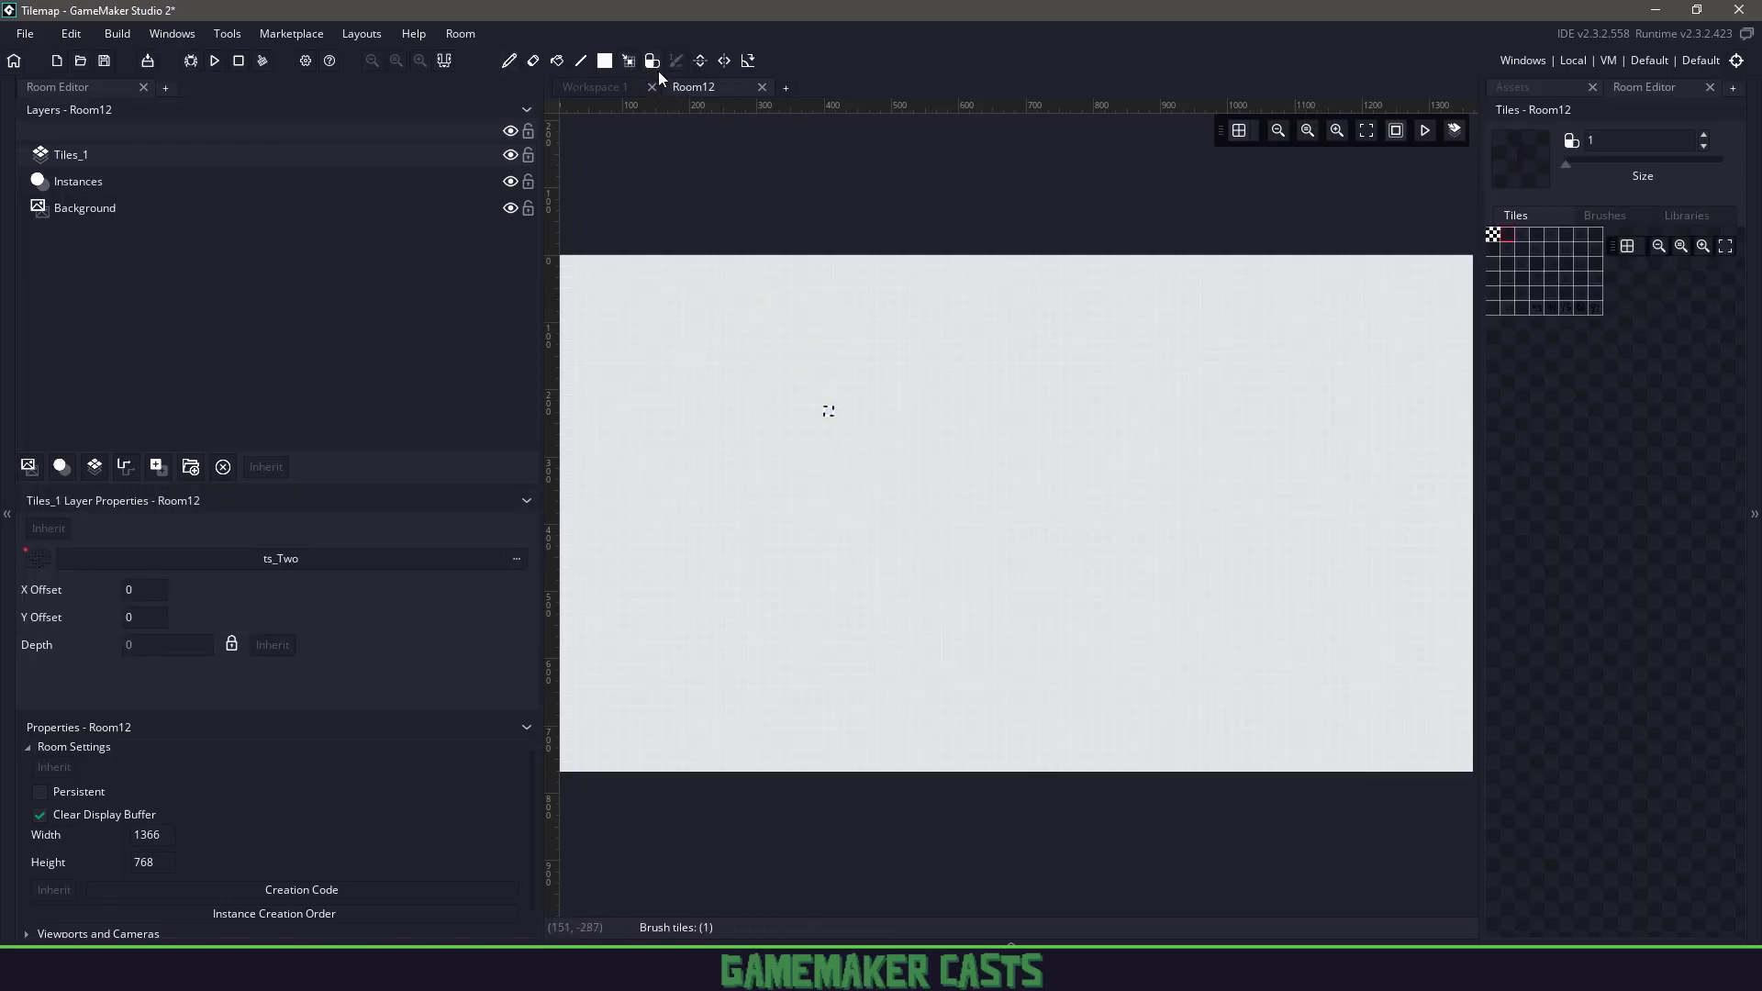
pyautogui.keyDown('ctrl'); pyautogui.scroll(2, 837, 441); pyautogui.keyUp('ctrl')
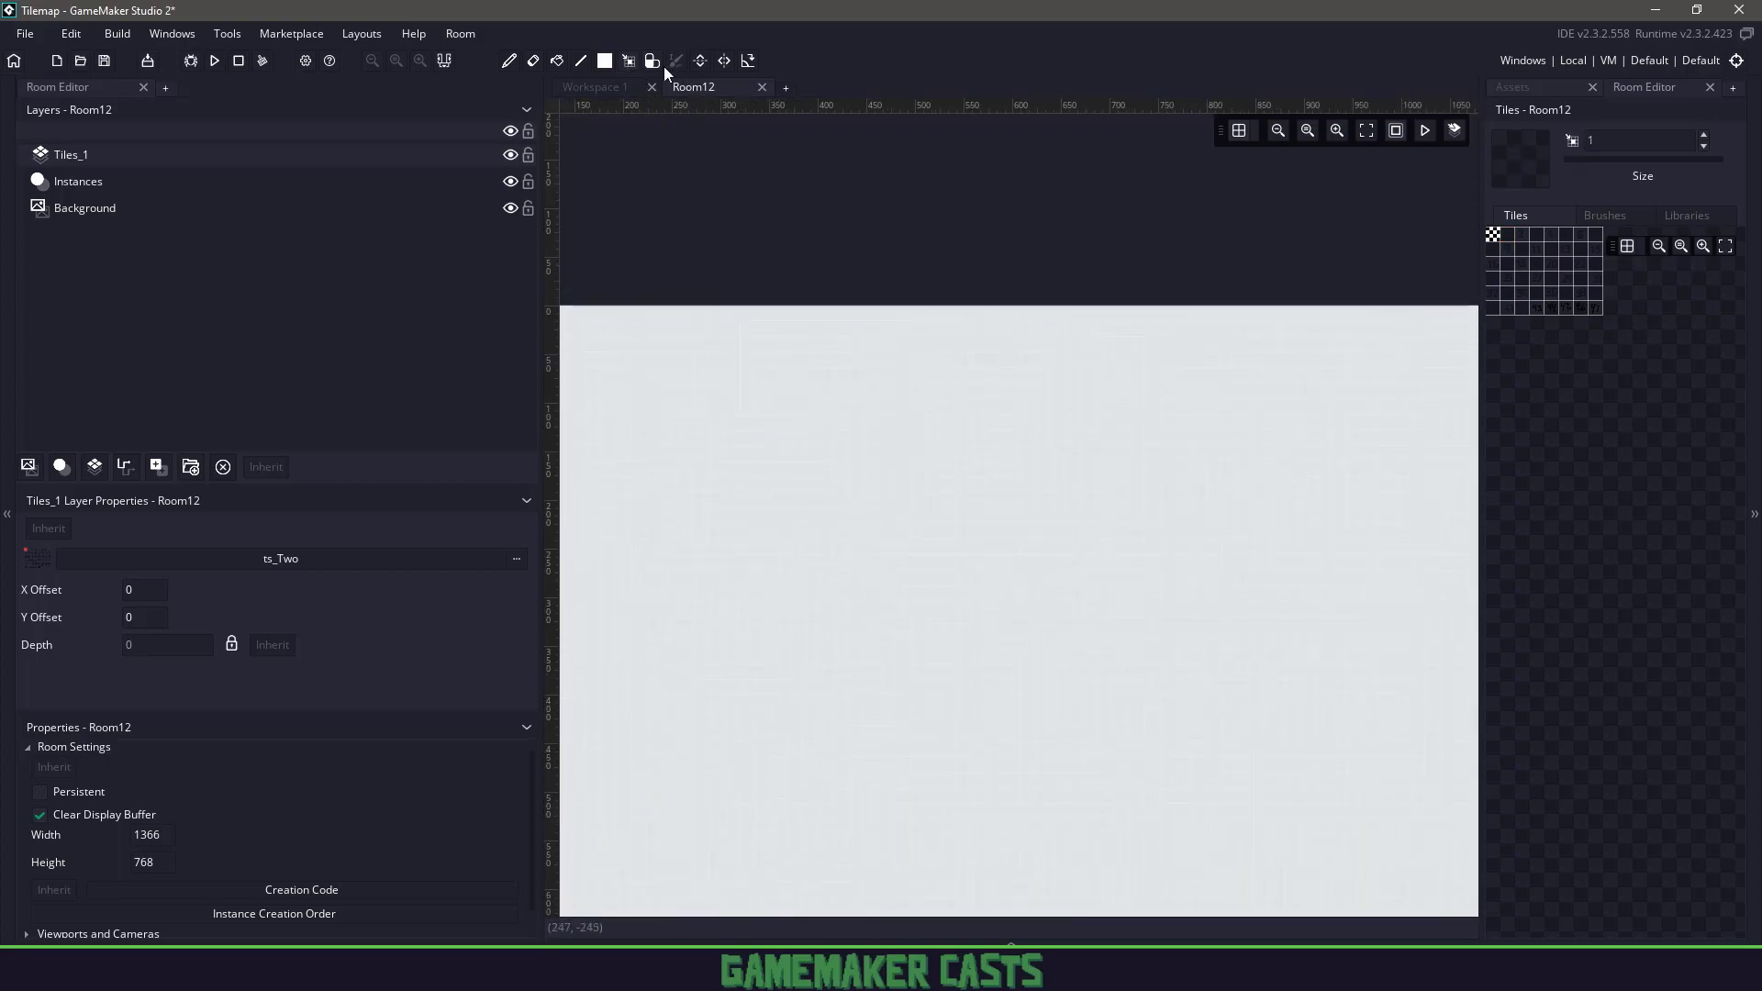
pyautogui.keyDown('ctrl'); pyautogui.scroll(3, 798, 440); pyautogui.keyUp('ctrl')
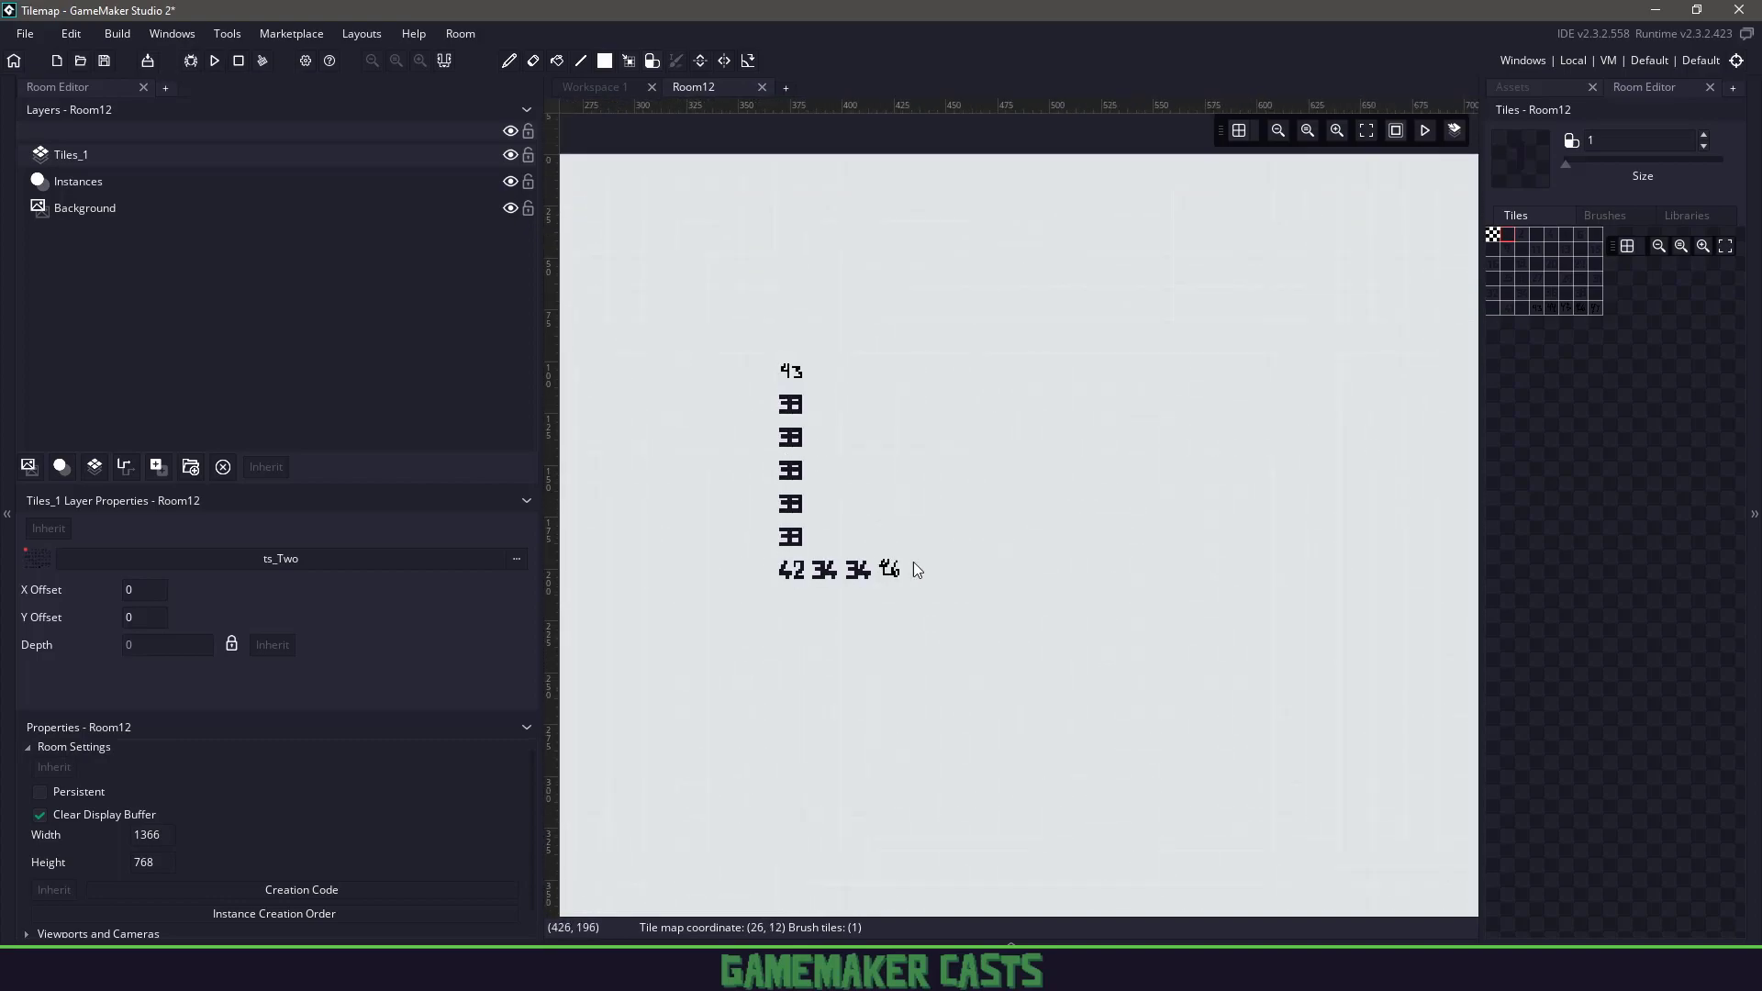
pyautogui.moveTo(1002, 372)
pyautogui.mouseDown()
pyautogui.moveTo(821, 381)
pyautogui.moveTo(824, 500)
pyautogui.moveTo(1023, 537)
pyautogui.moveTo(1025, 397)
pyautogui.moveTo(826, 404)
pyautogui.moveTo(922, 503)
pyautogui.moveTo(889, 430)
pyautogui.moveTo(896, 521)
pyautogui.moveTo(918, 449)
pyautogui.moveTo(898, 486)
pyautogui.mouseUp()
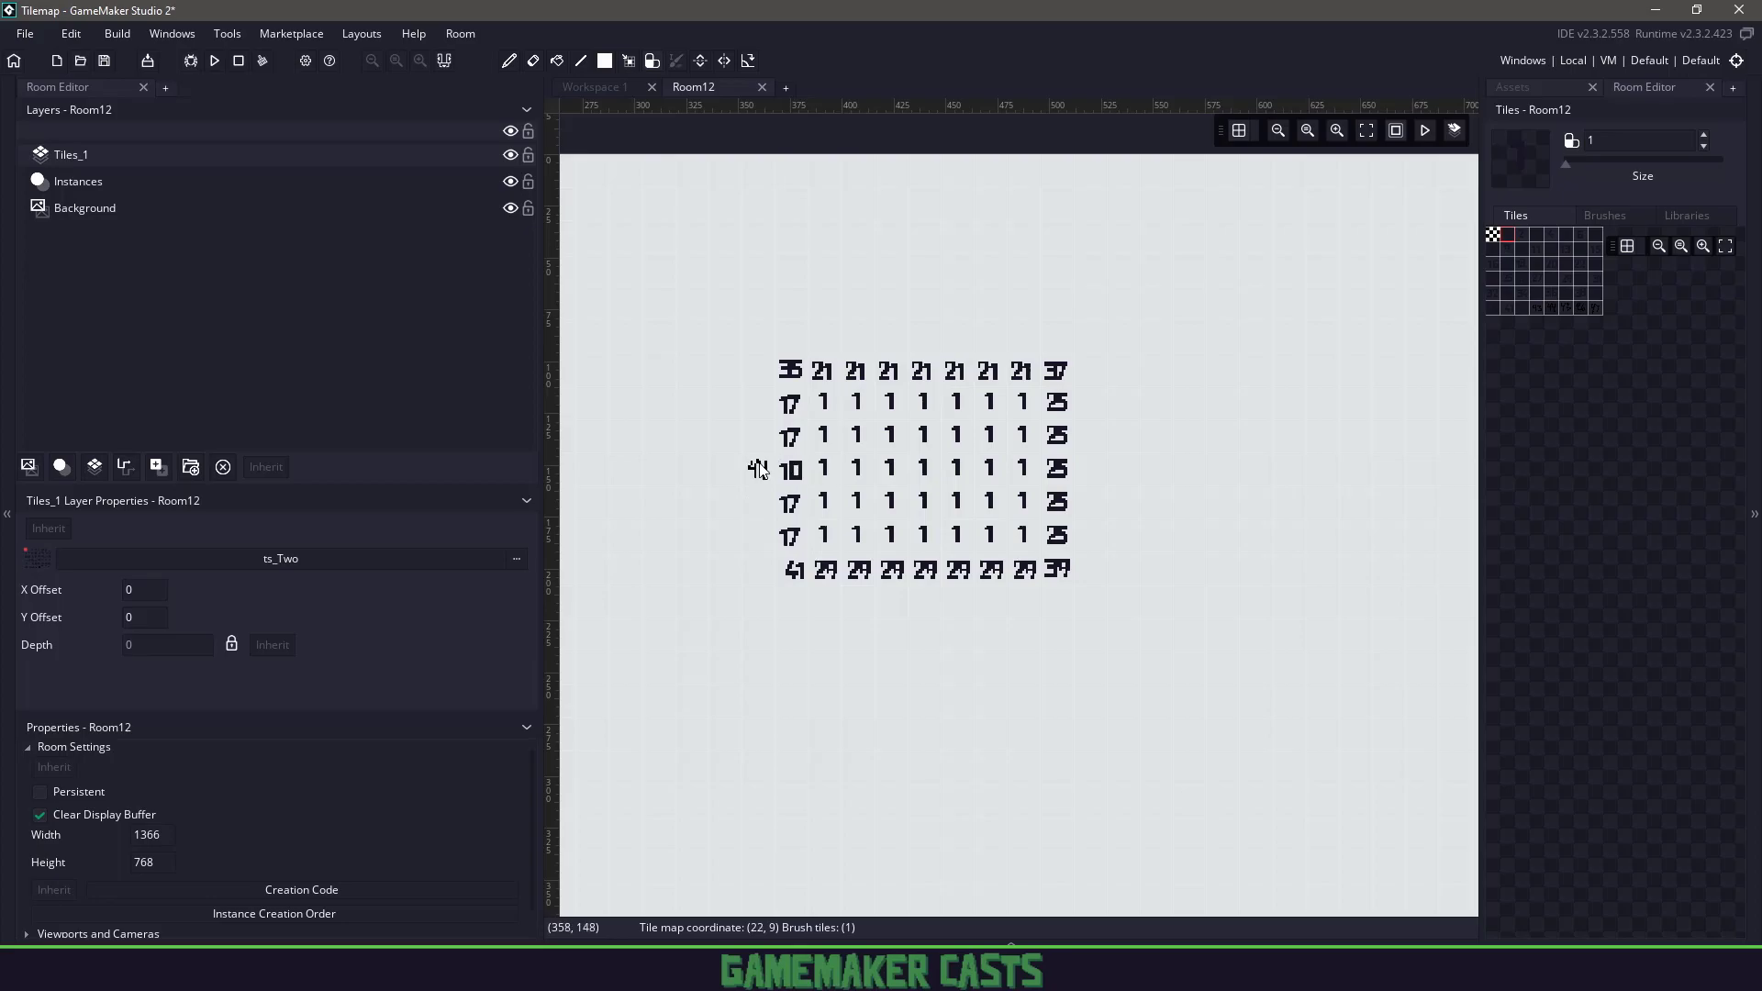
pyautogui.moveTo(755, 476); pyautogui.dragTo(627, 471)
pyautogui.moveTo(623, 404); pyautogui.dragTo(624, 536)
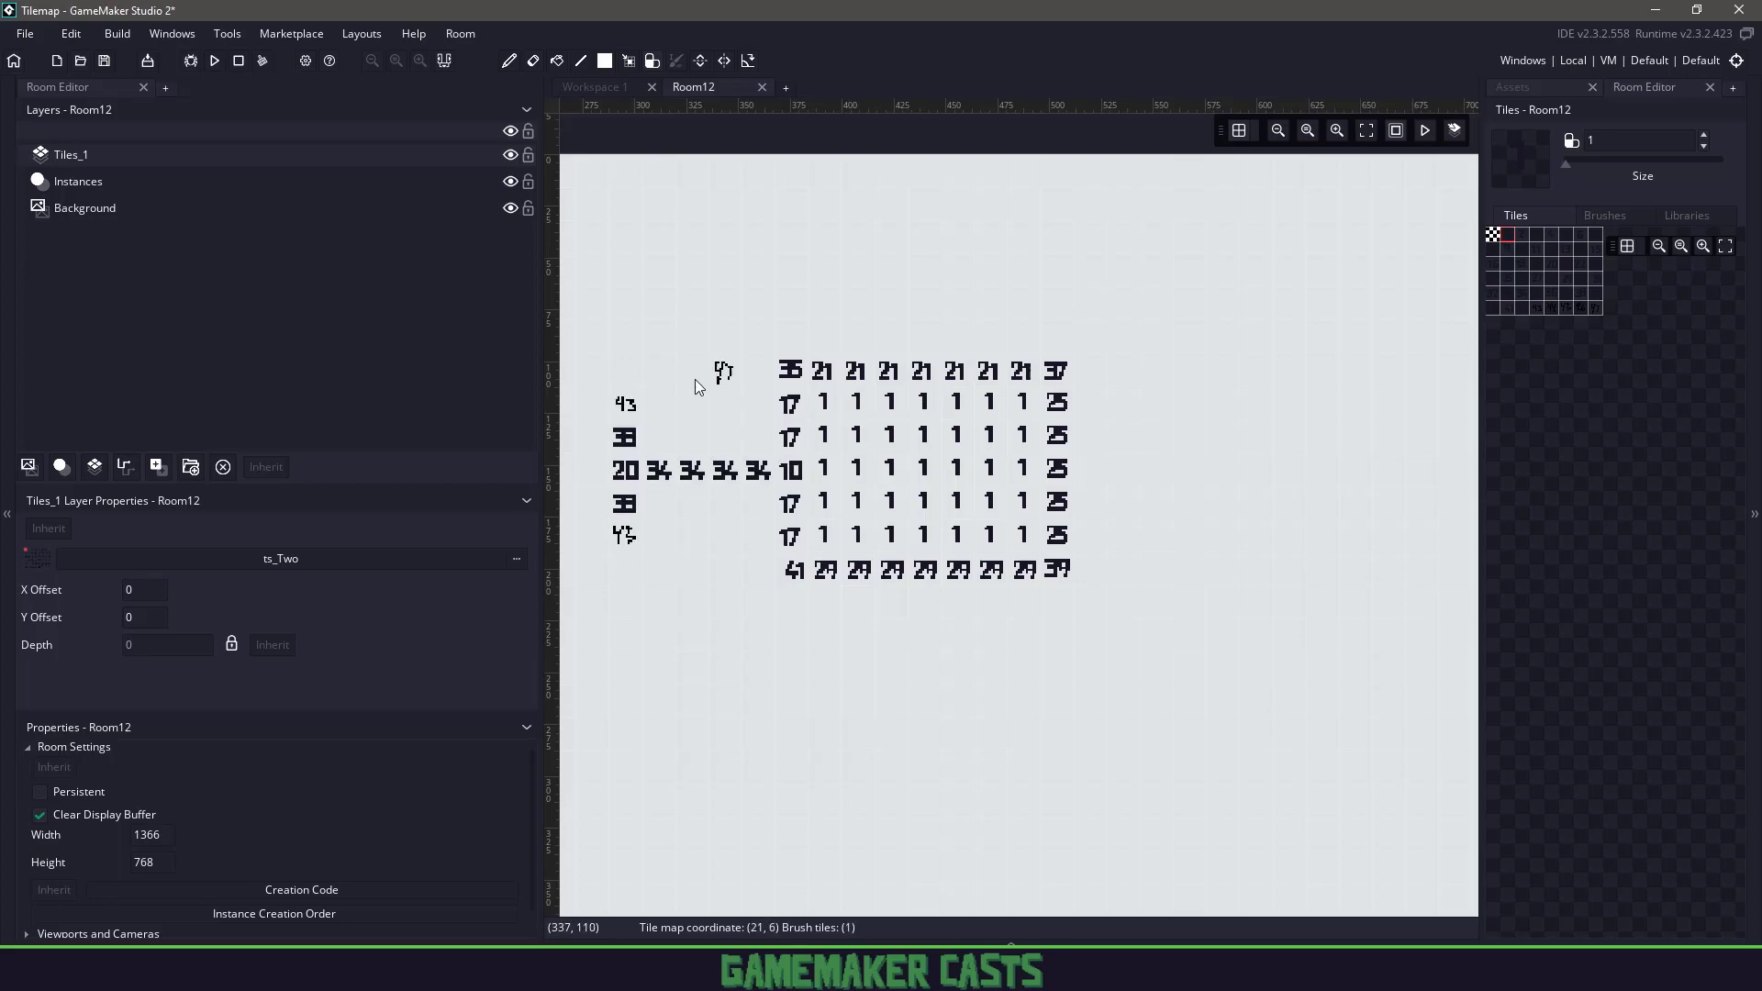
# Erase most of the block's interior tiles to test the auto tiling around a hollow outline.
pyautogui.moveTo(869, 457)
pyautogui.mouseDown()
pyautogui.moveTo(932, 460)
pyautogui.moveTo(936, 476)
pyautogui.moveTo(962, 444)
pyautogui.mouseUp()
pyautogui.moveTo(859, 408)
pyautogui.mouseDown()
pyautogui.moveTo(823, 503)
pyautogui.moveTo(1019, 536)
pyautogui.moveTo(1009, 420)
pyautogui.mouseUp()
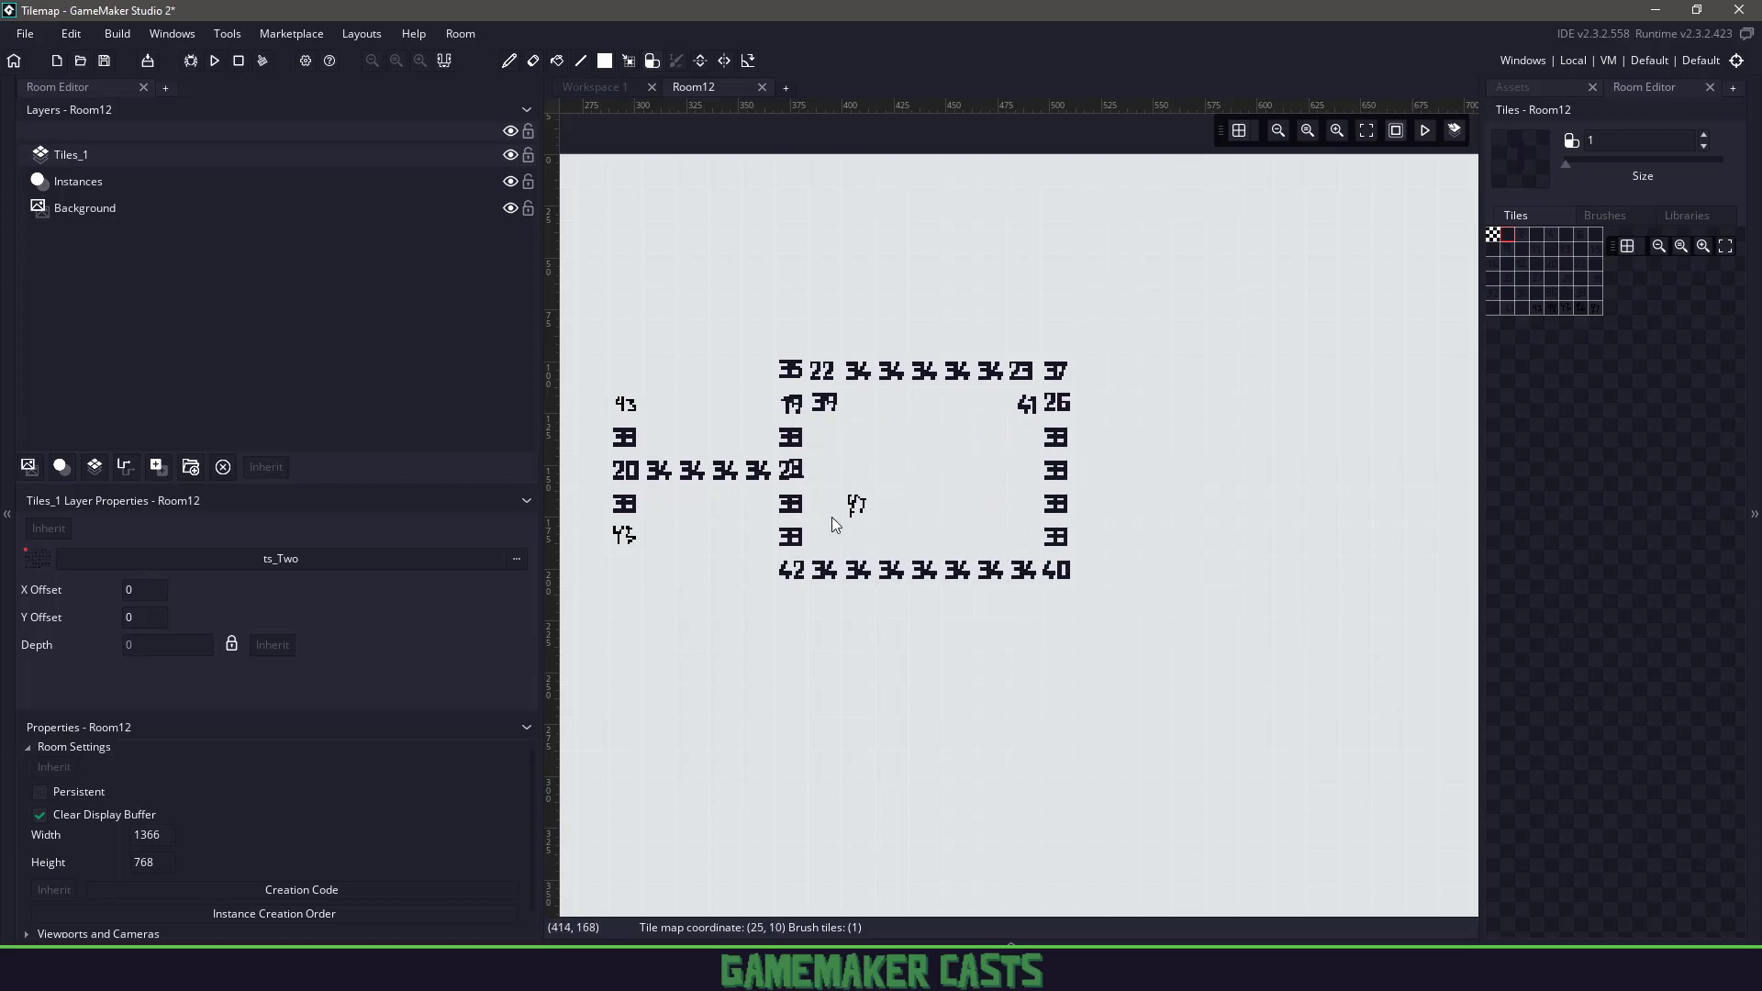
pyautogui.moveTo(800, 521); pyautogui.dragTo(830, 555)
pyautogui.scroll(-3, 831, 591)
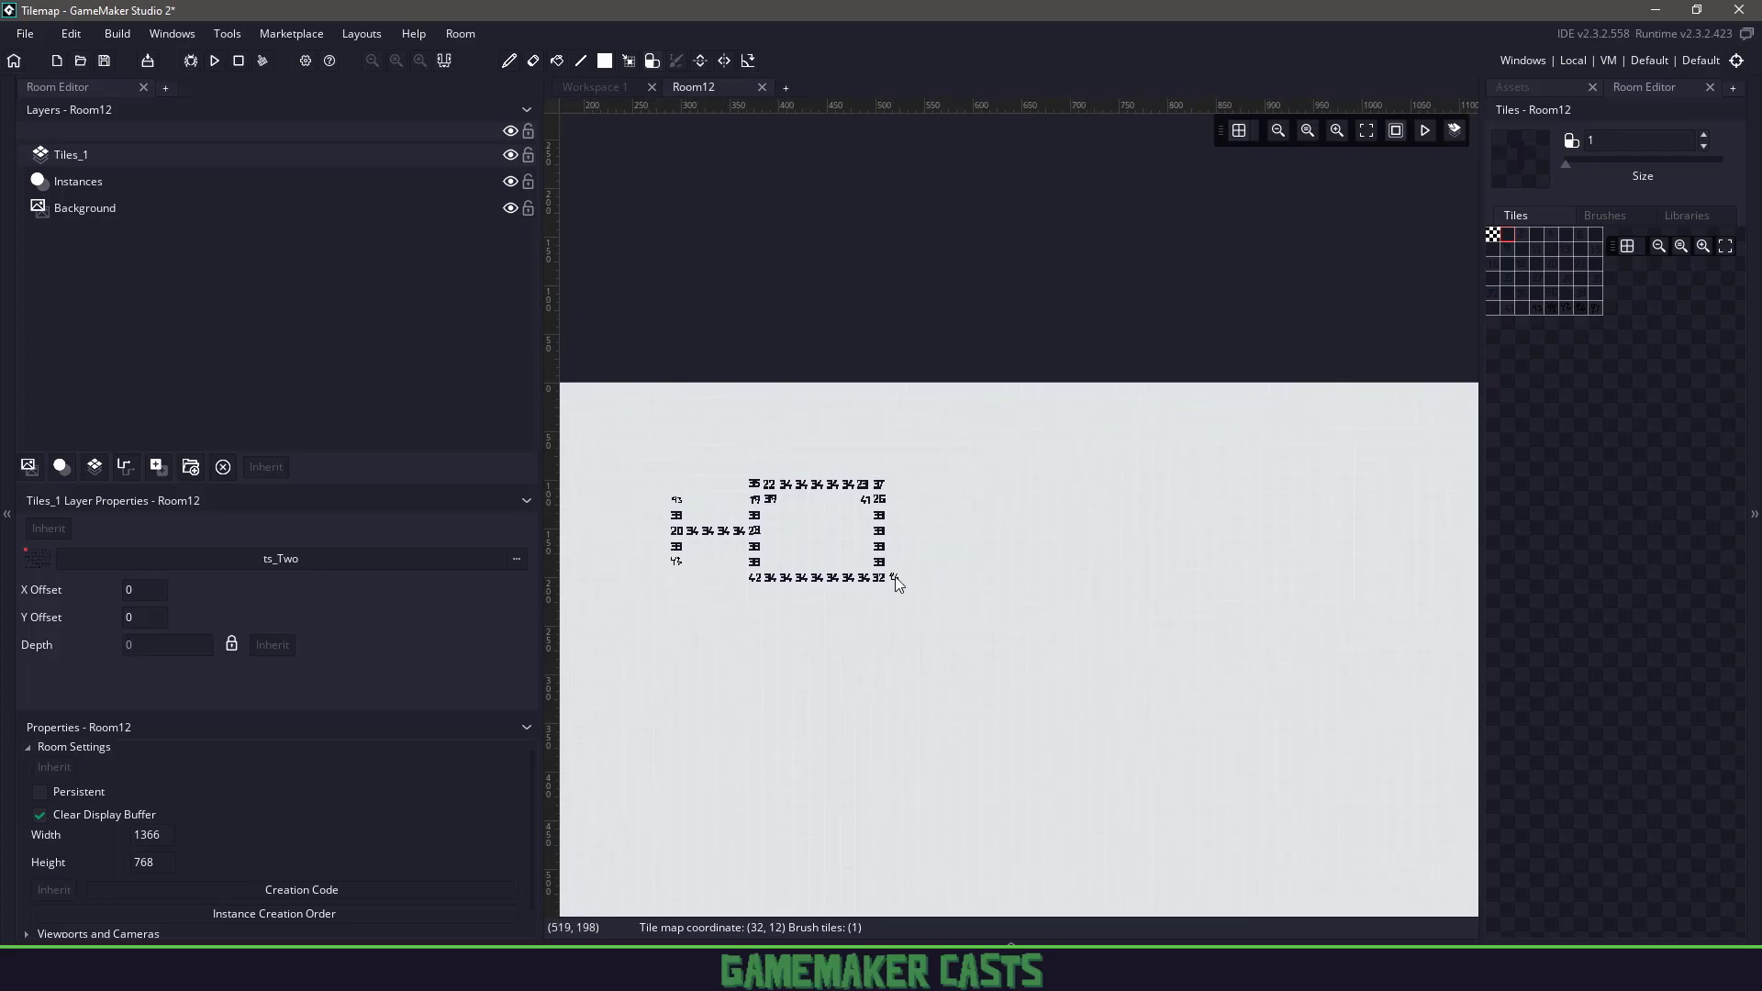
# Return to the workspace and open the Tileset_16 sprite.
pyautogui.click(592, 87)
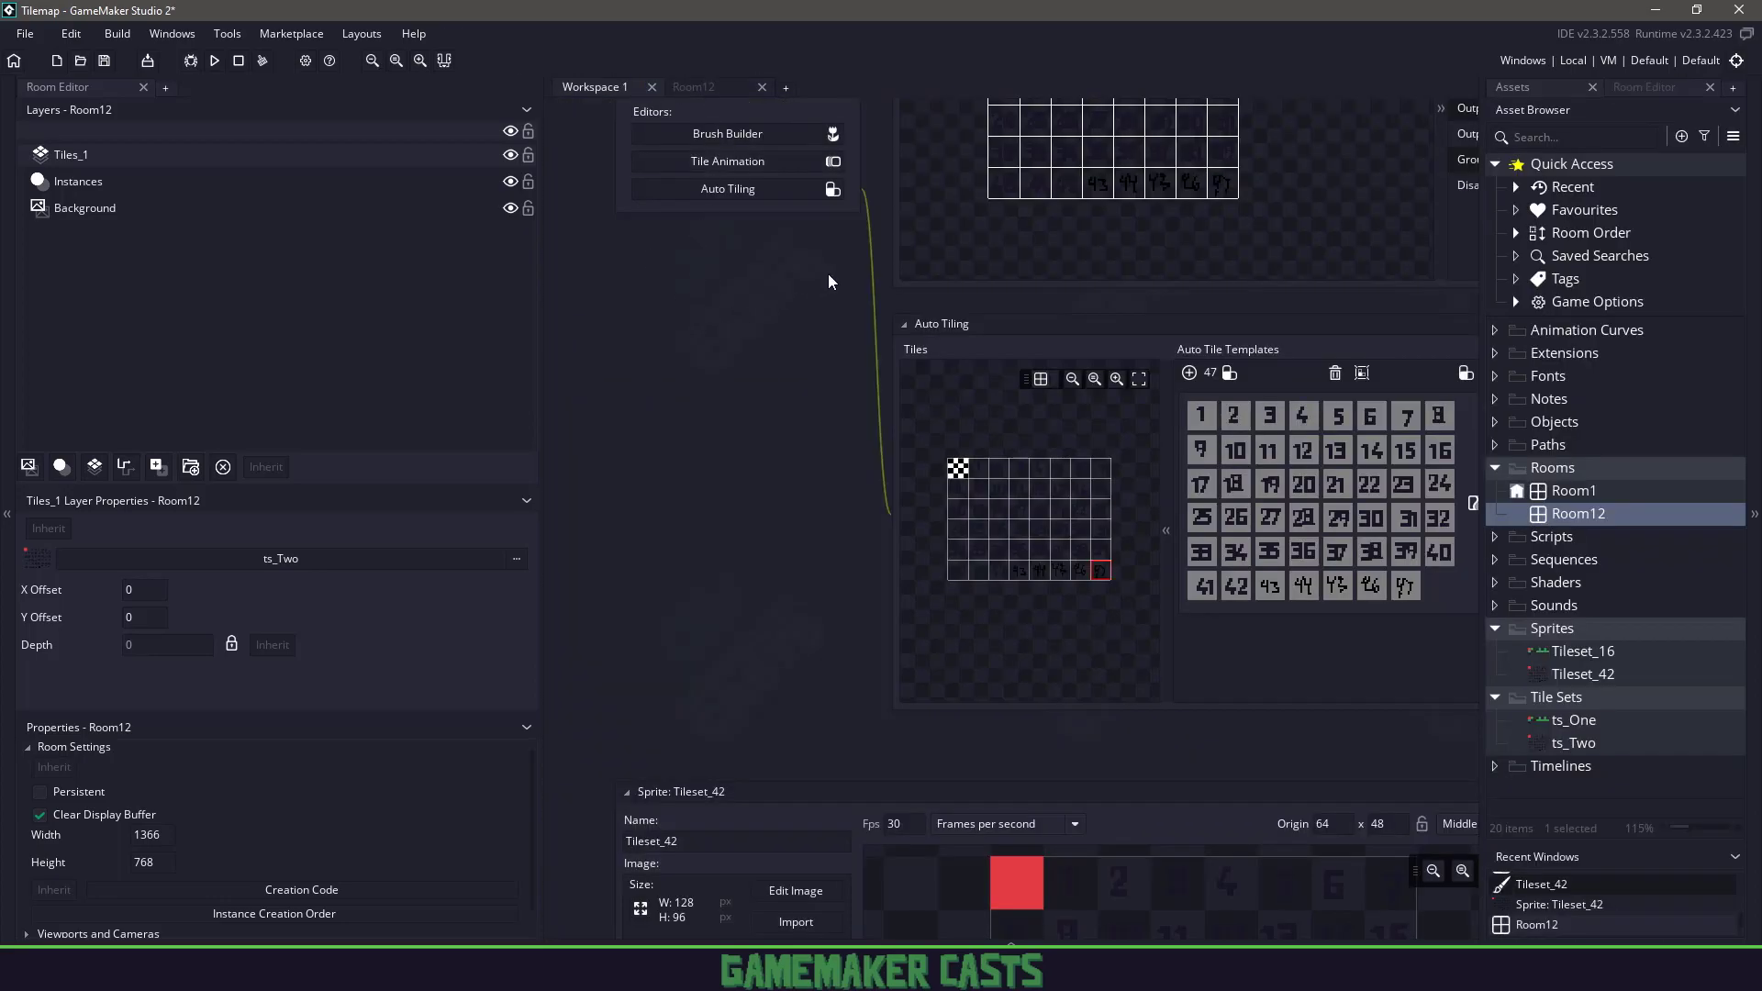
pyautogui.moveTo(829, 276); pyautogui.dragTo(779, 661, button='middle')
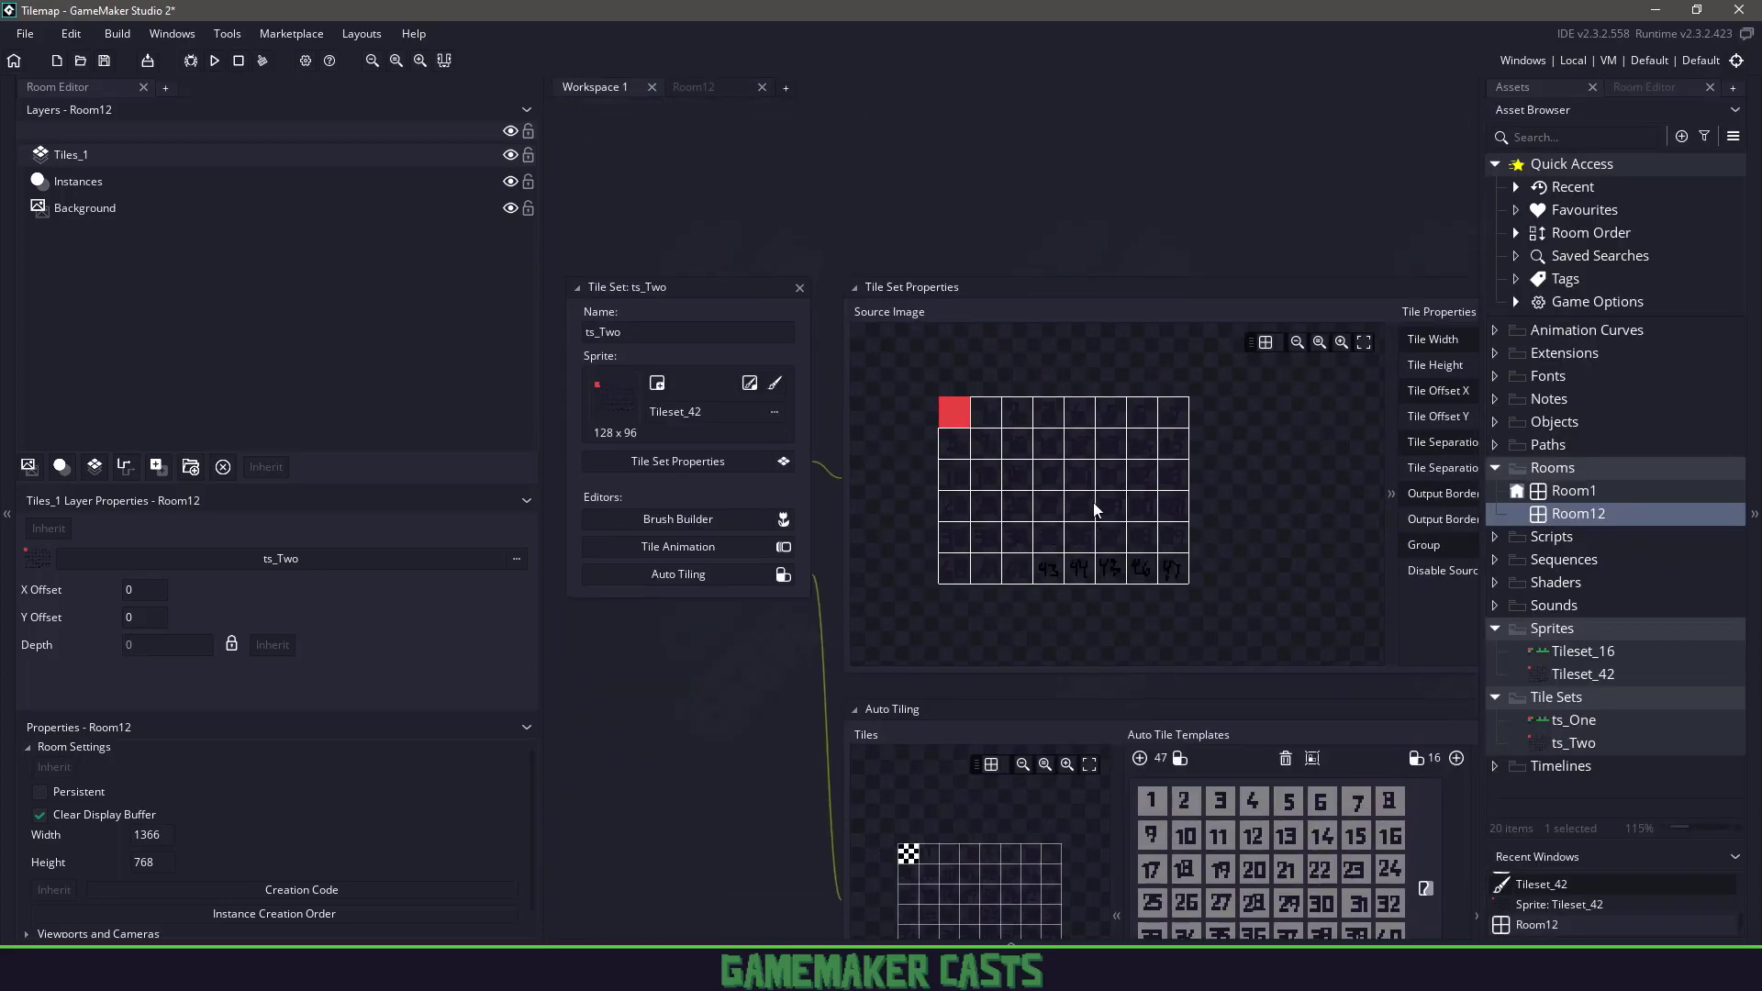
pyautogui.doubleClick(1606, 657)
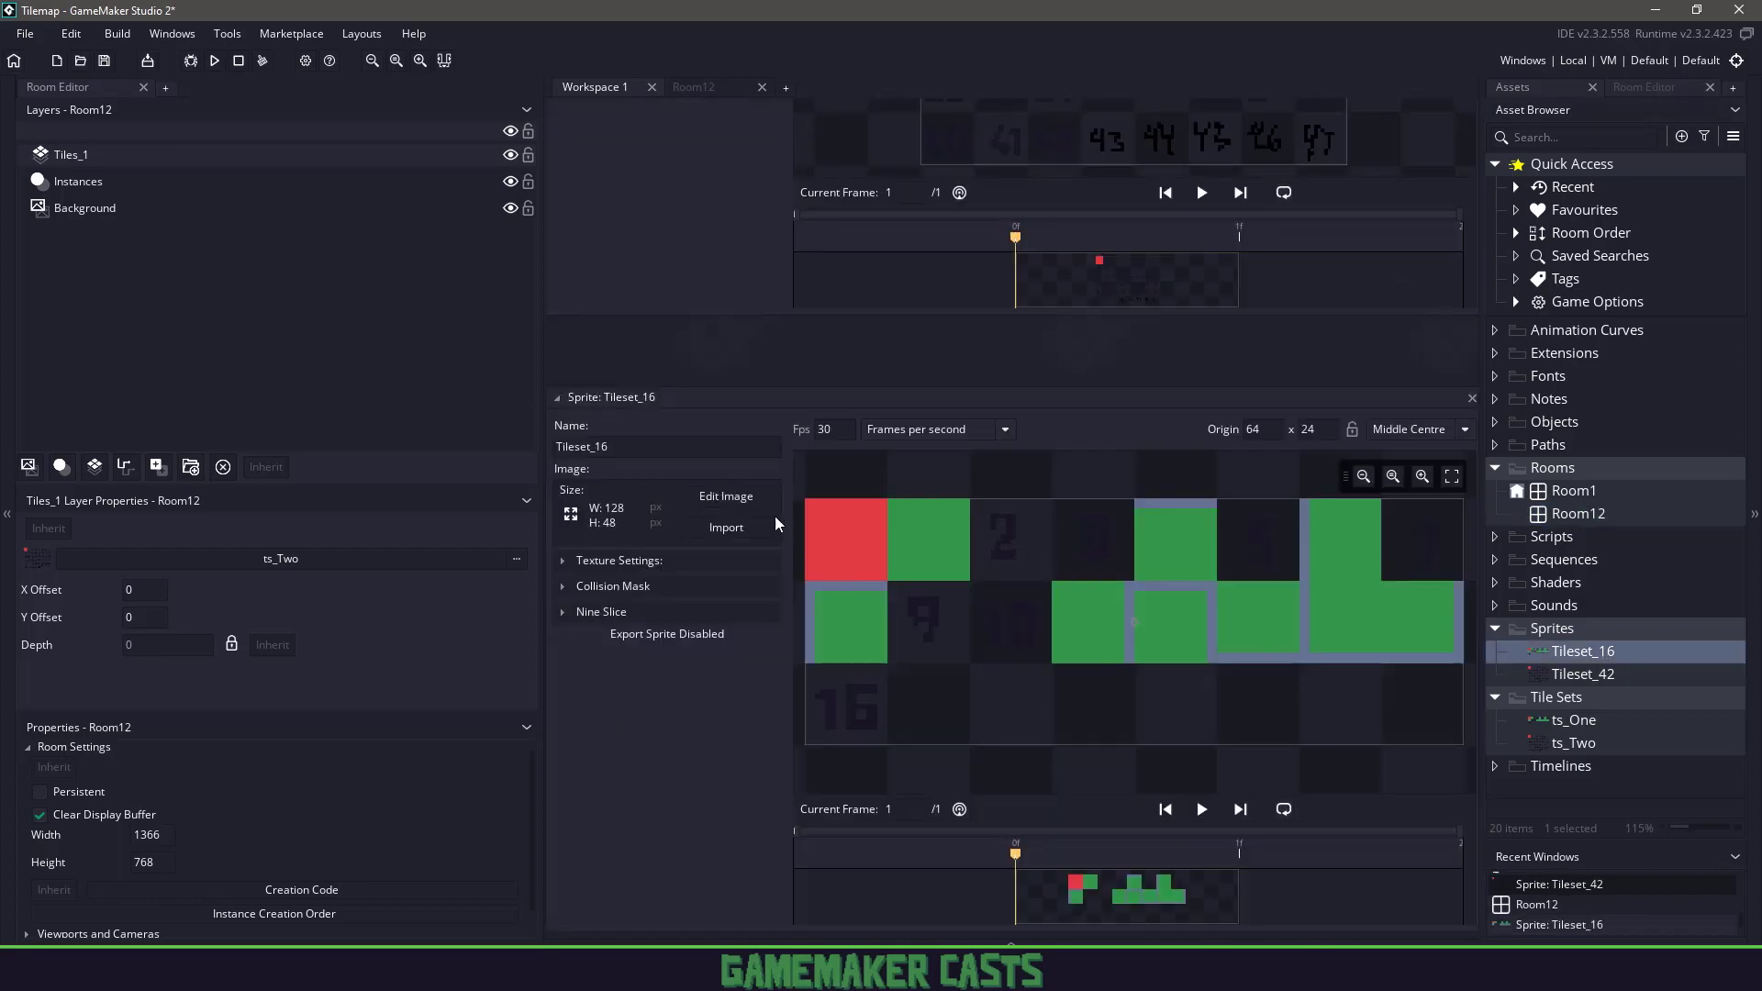
# Show the Tileset_16 sprite's files in File Explorer, view its PNG image enlarged, and go back to the sprite.
pyautogui.rightClick(1609, 660)
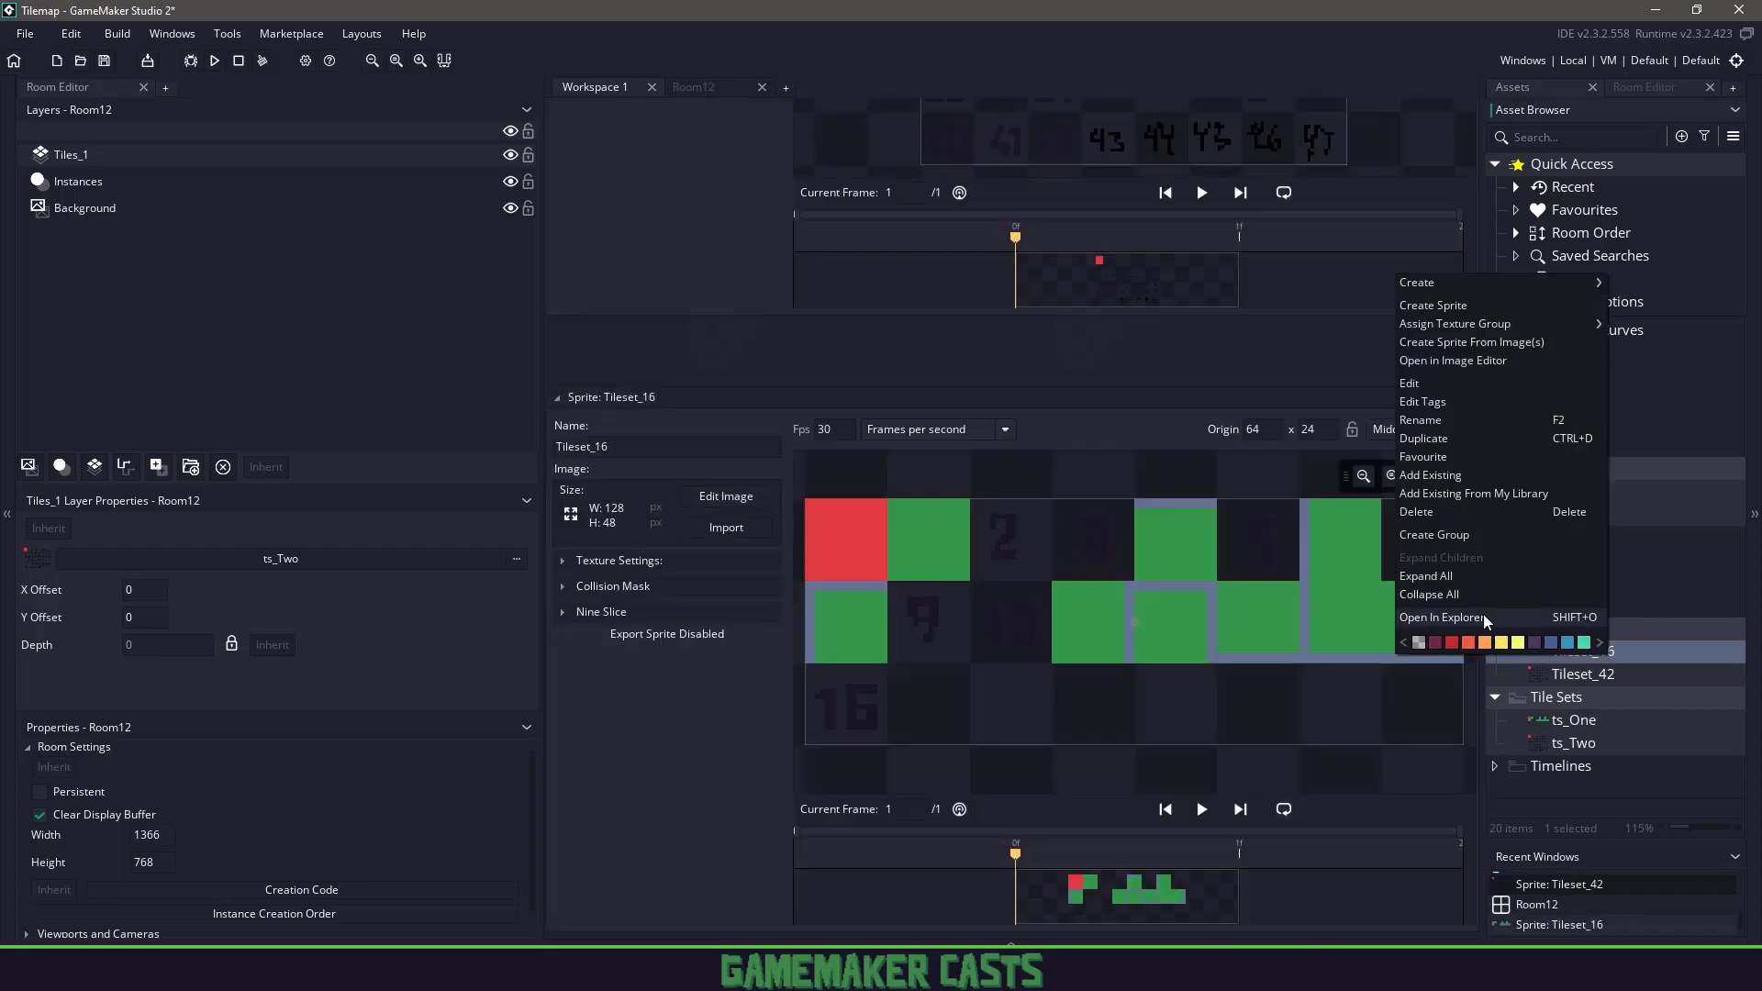
pyautogui.click(1436, 618)
pyautogui.click(748, 412)
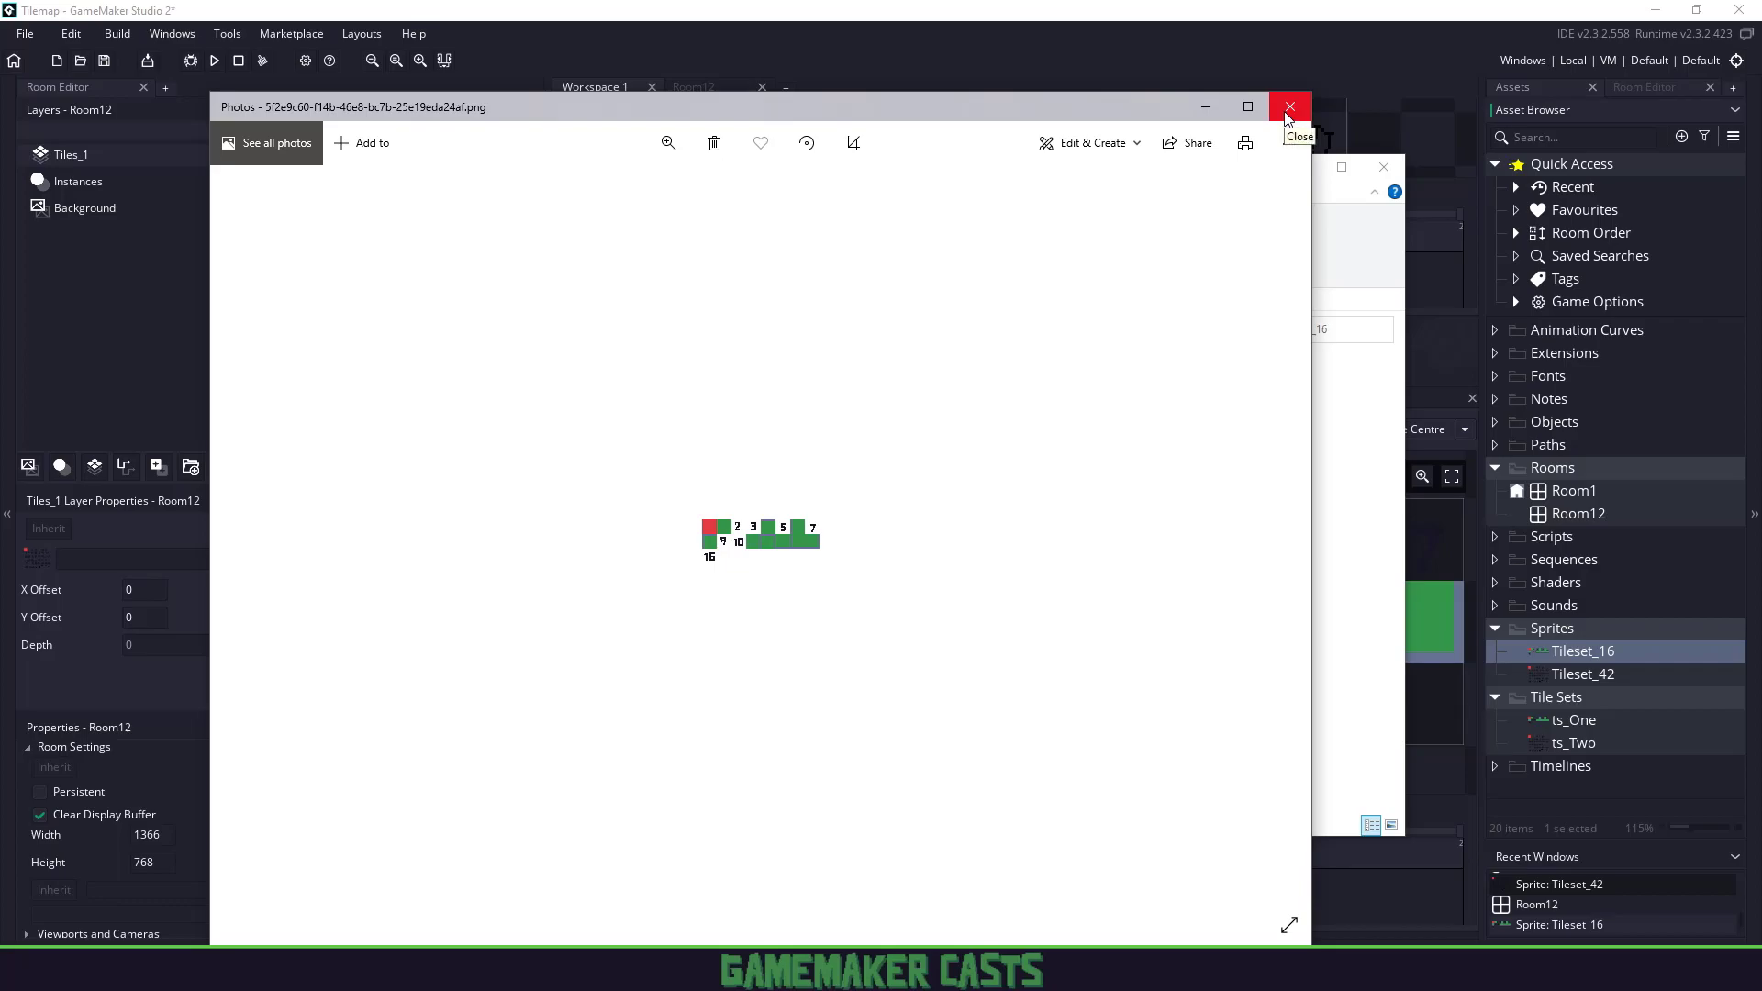
pyautogui.scroll(3, 1239, 211)
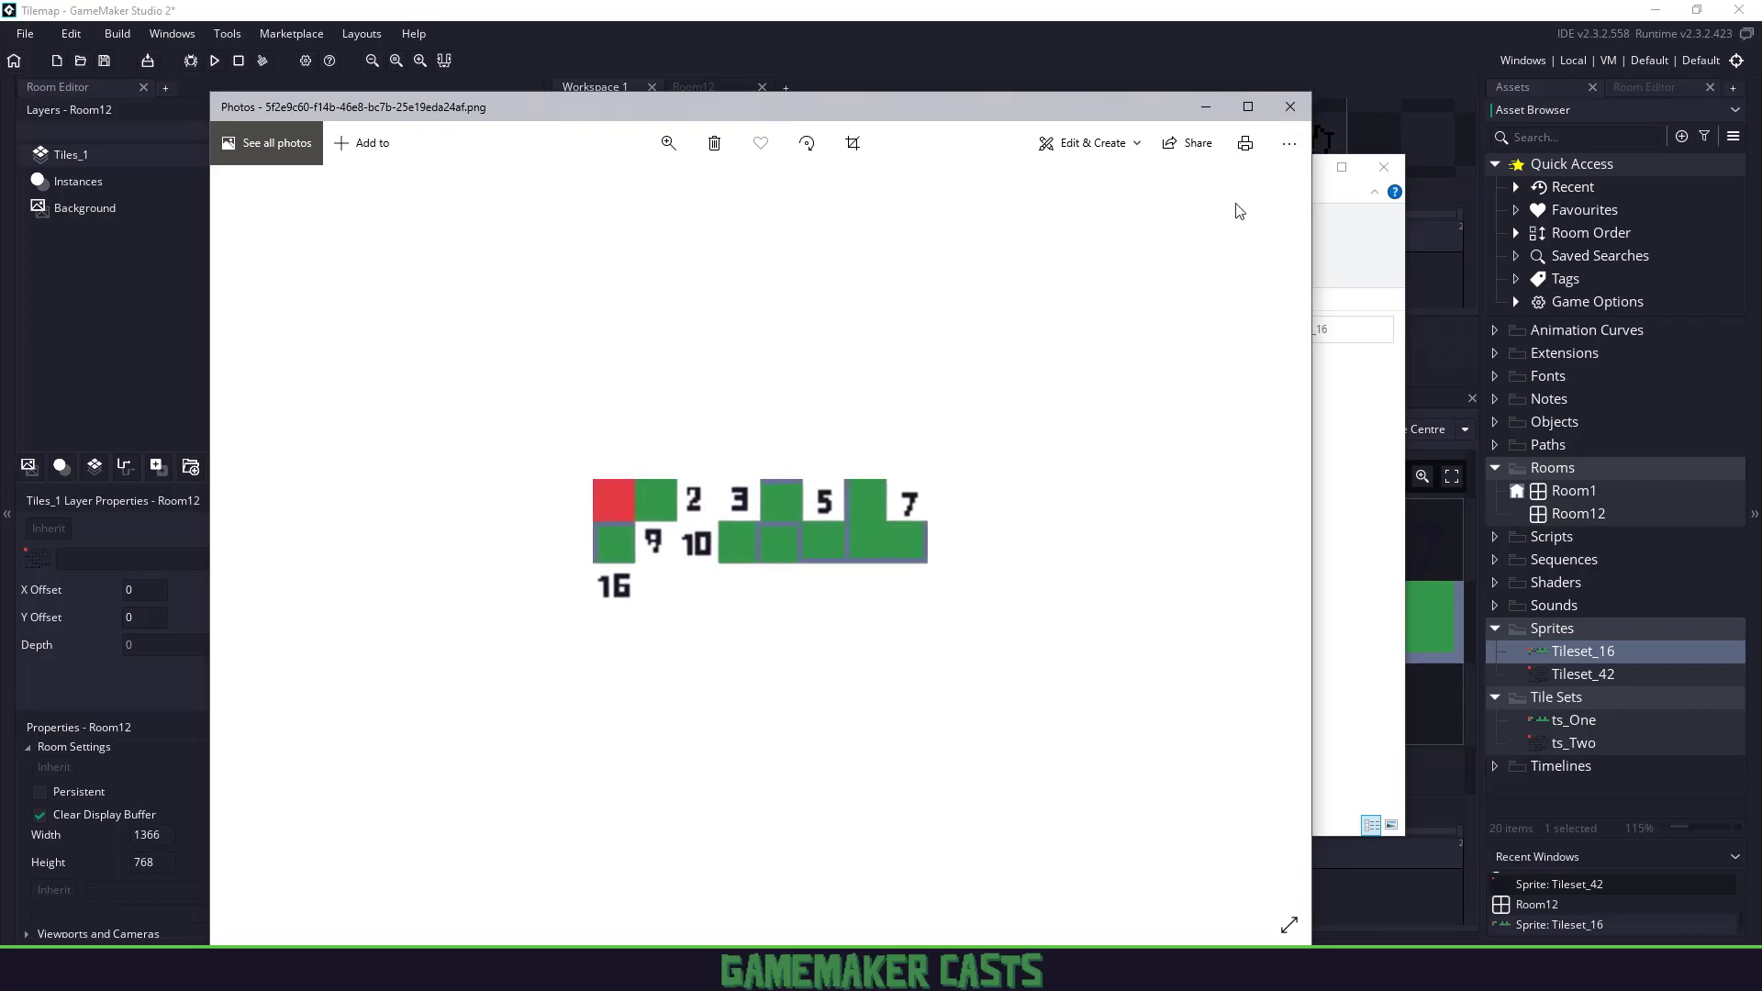
pyautogui.click(1290, 107)
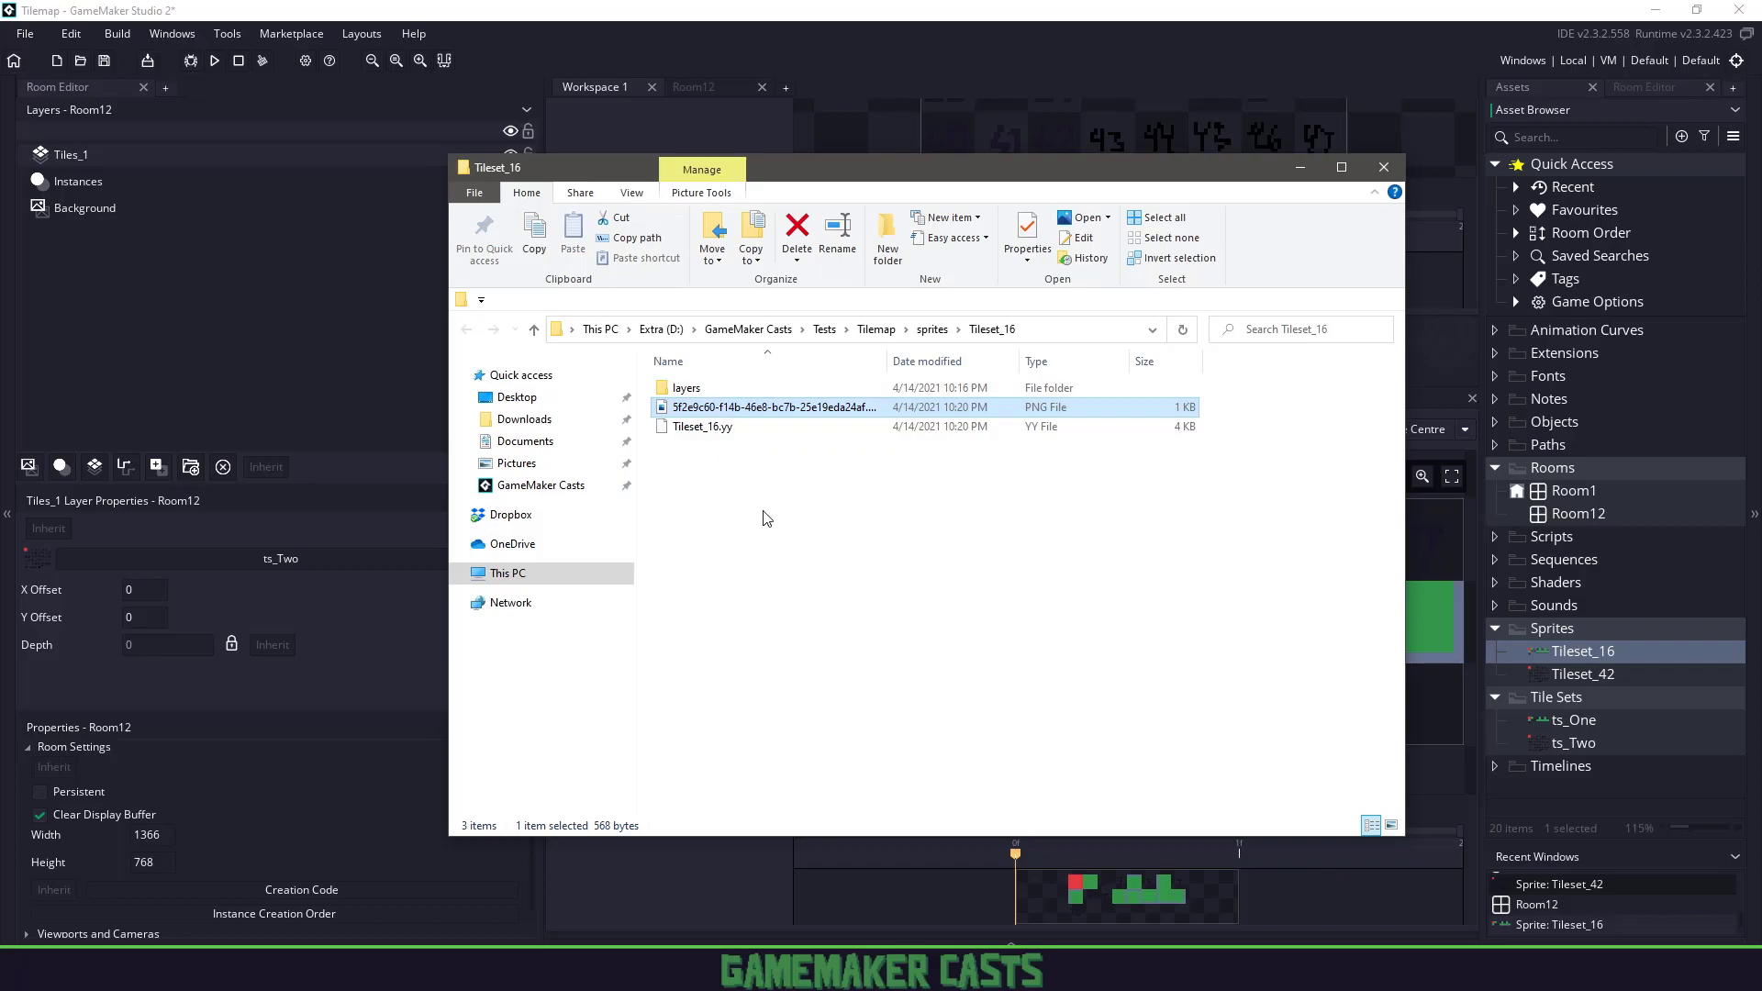
pyautogui.doubleClick(1578, 650)
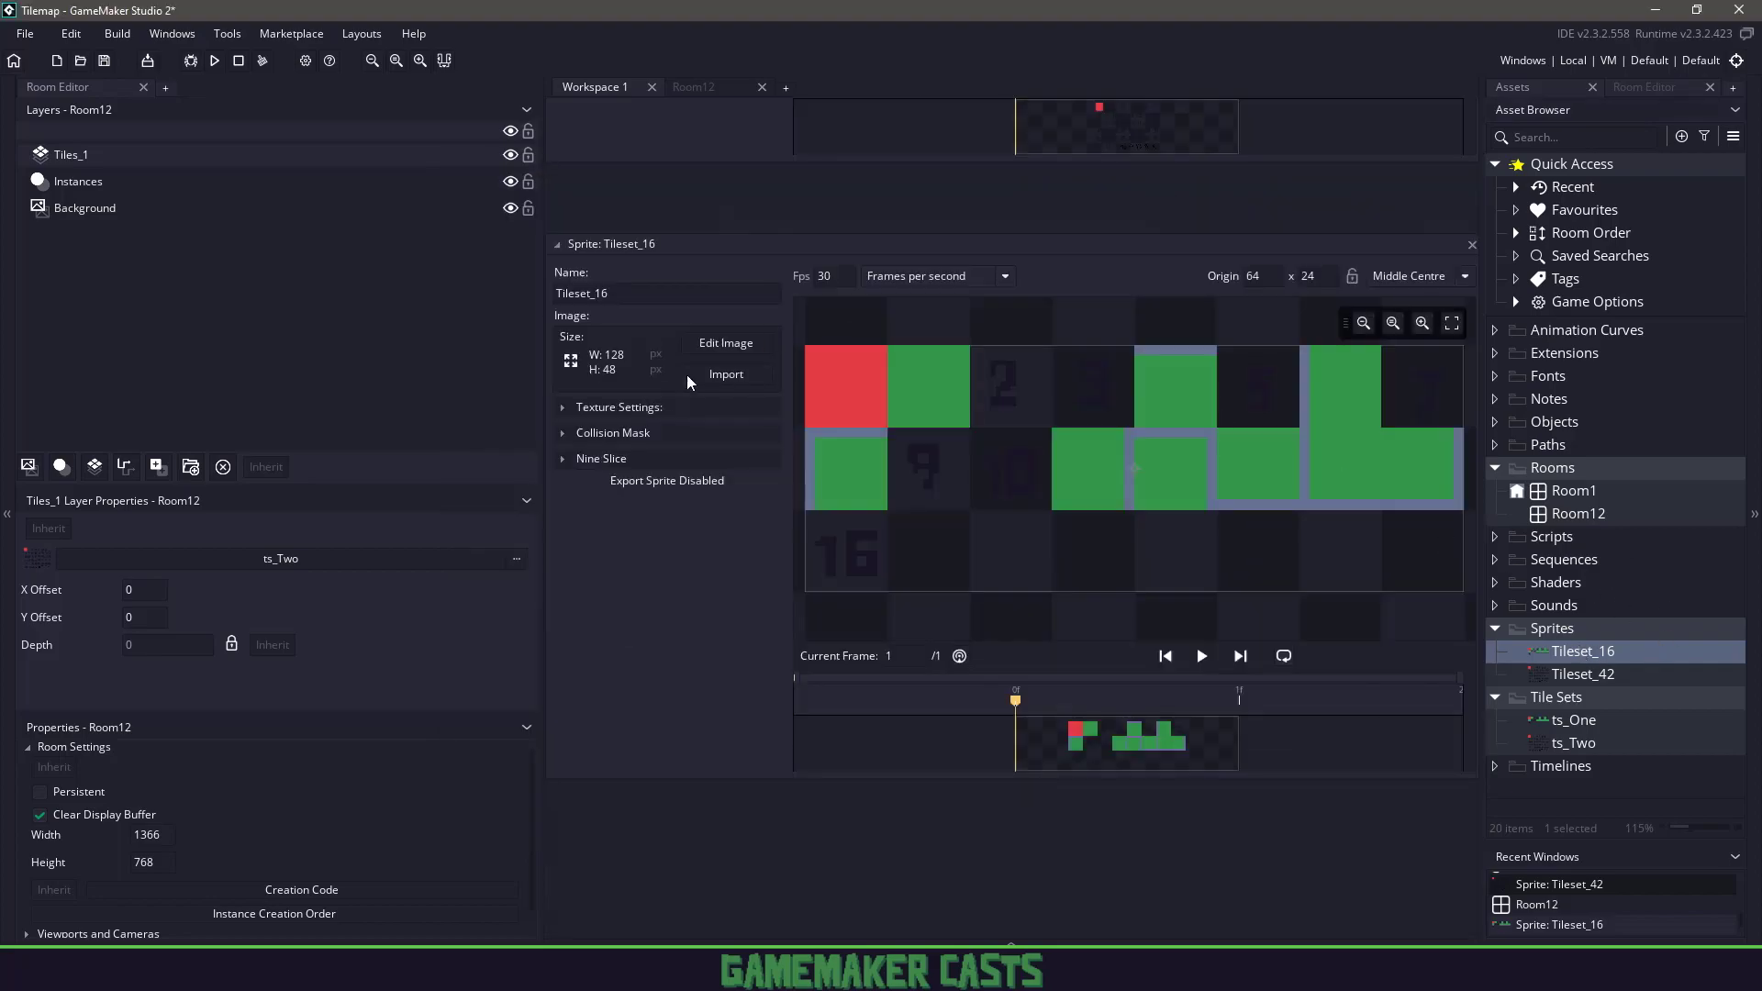